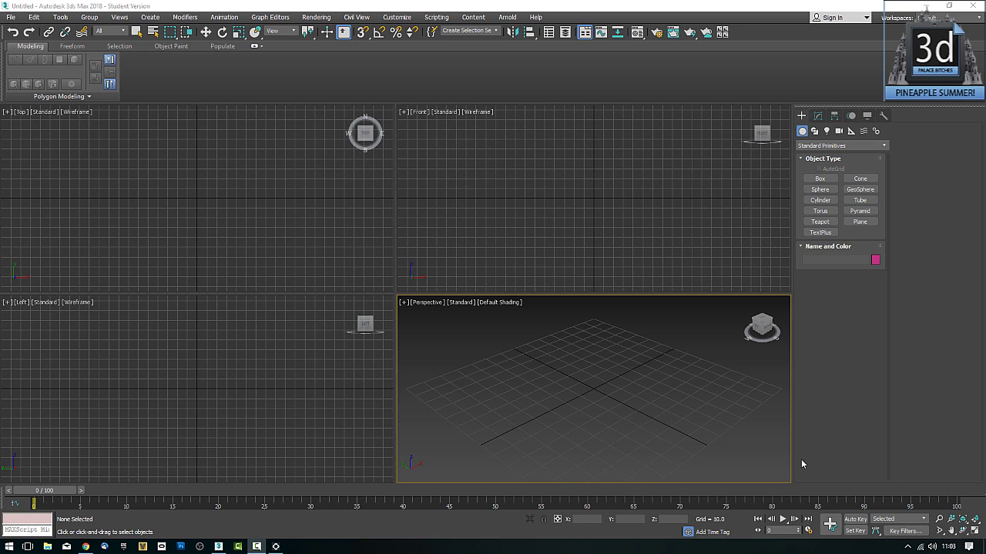
Maximize the Perspective viewport so that it fills the whole viewport area.
click(285, 266)
click(277, 381)
click(482, 394)
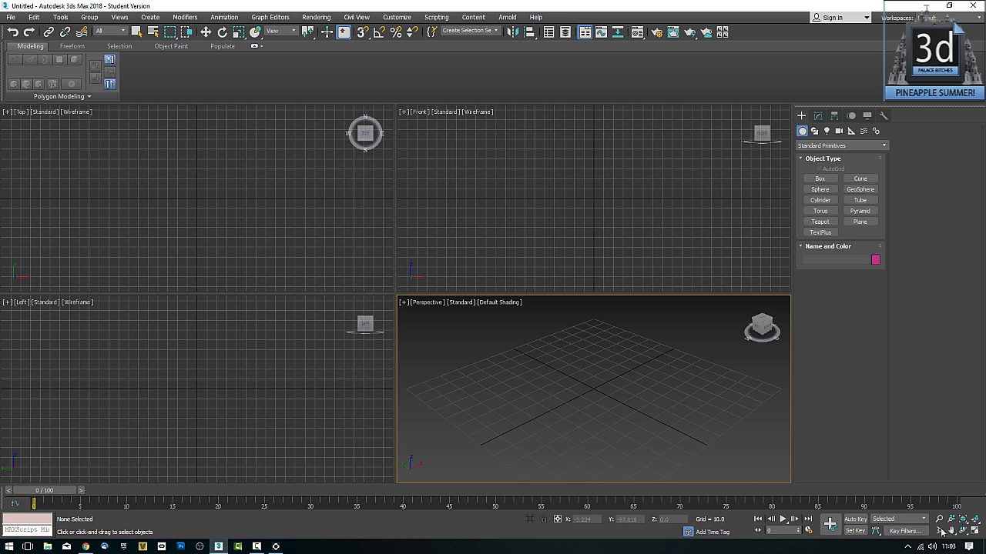
click(974, 532)
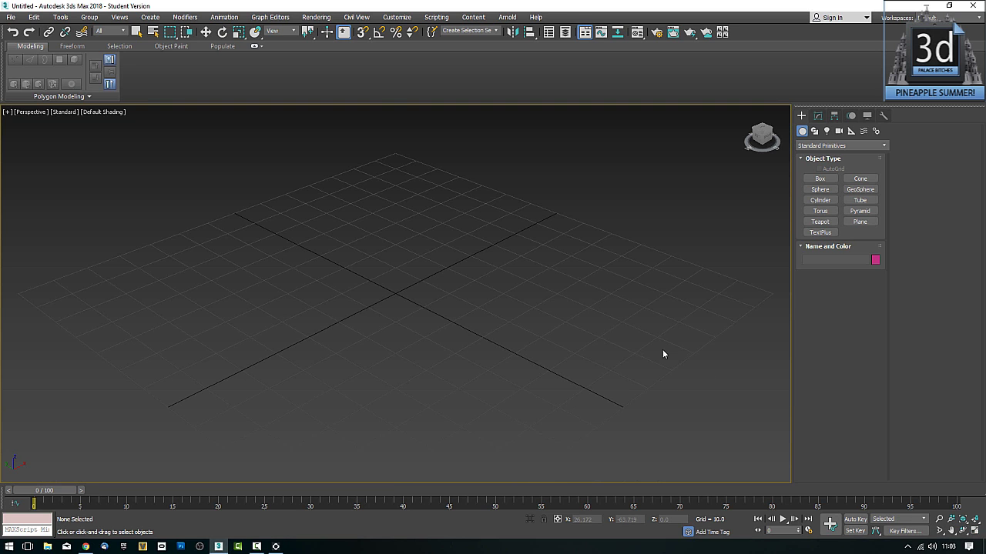
click(974, 531)
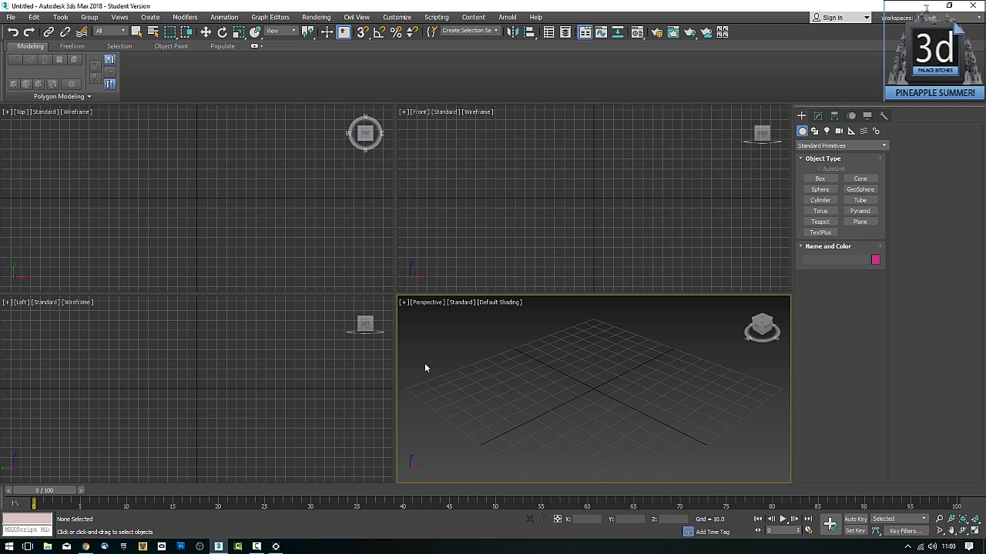
click(975, 531)
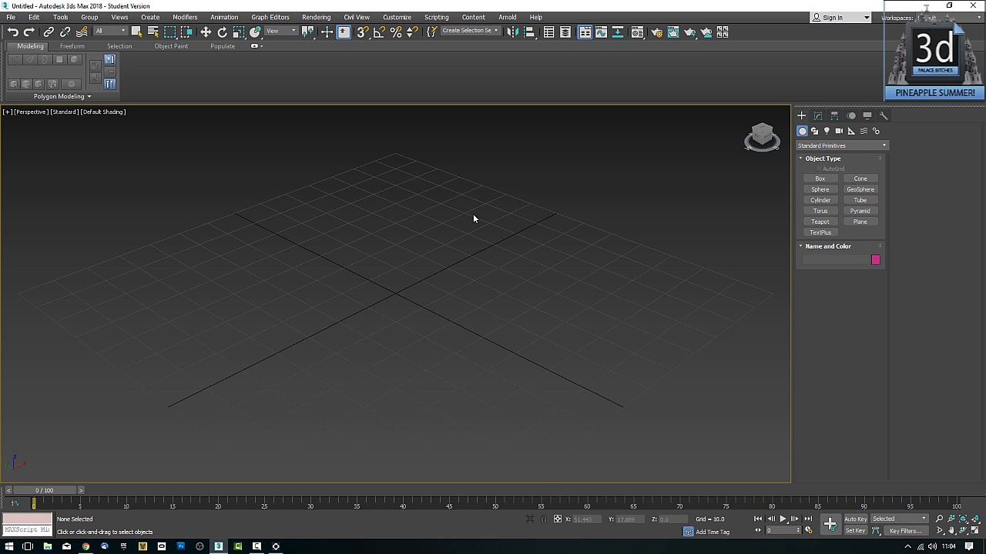
Review the scene's units setup and accept Generic Units as the display unit scale.
scroll(406, 258, down, 5)
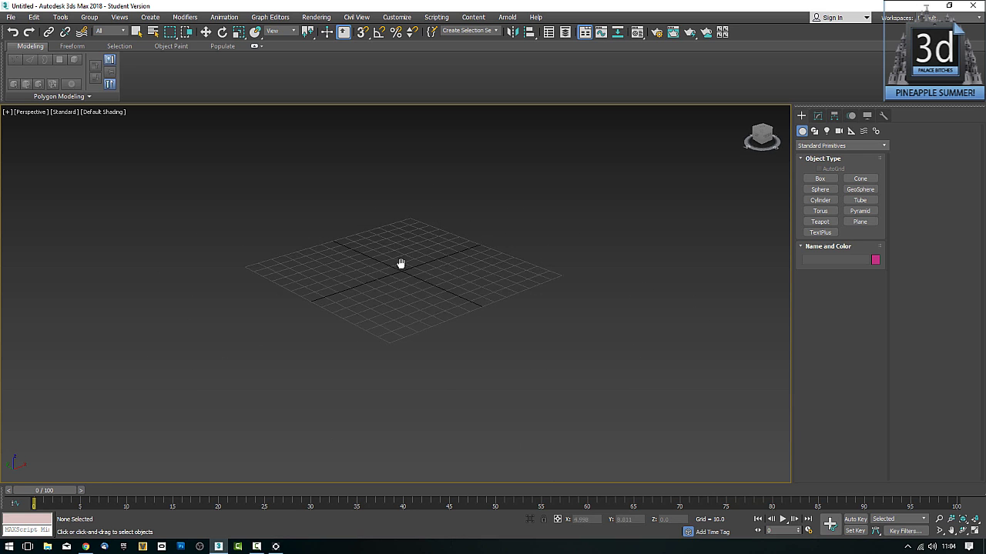
scroll(380, 305, down, 2)
middle_drag(401, 264, 368, 316)
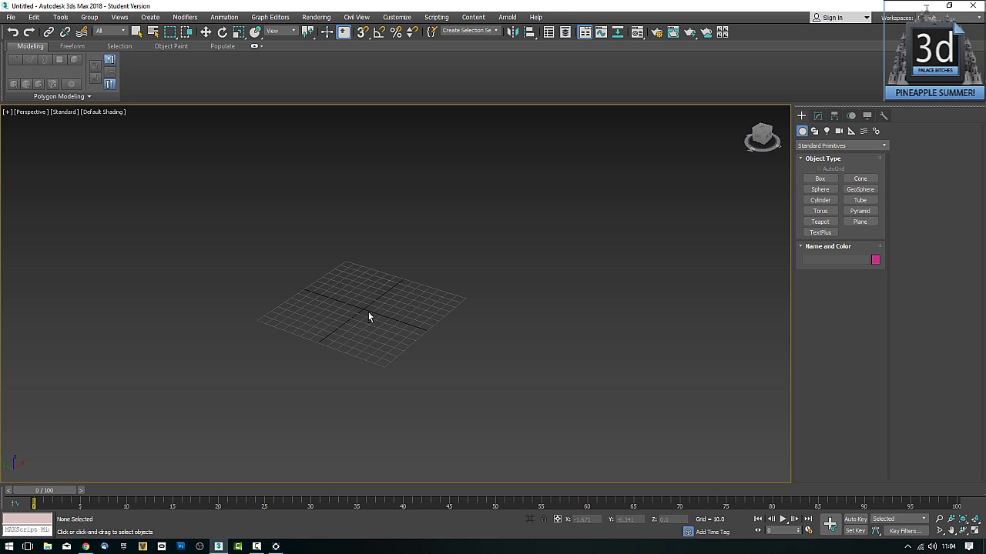
middle_drag(365, 312, 439, 309)
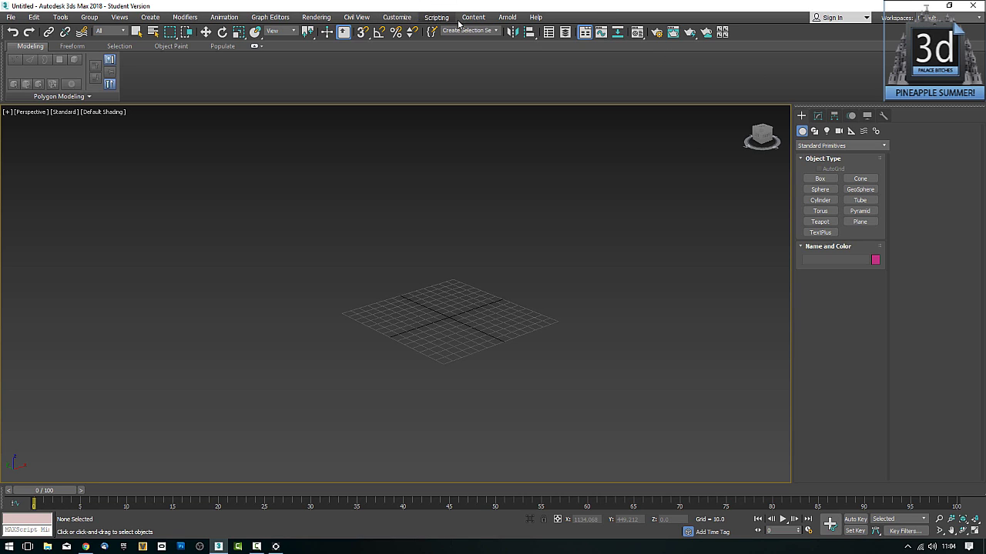
click(400, 19)
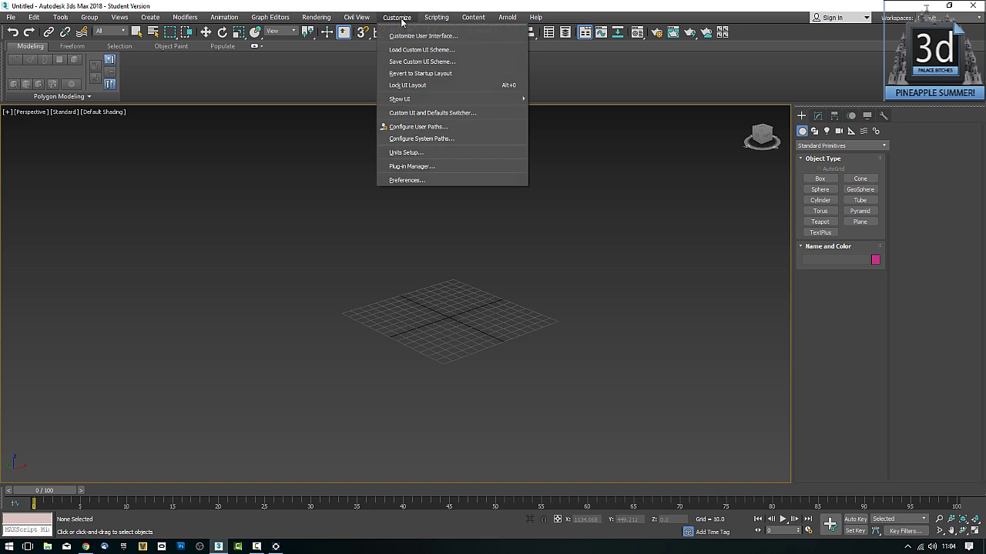
click(416, 154)
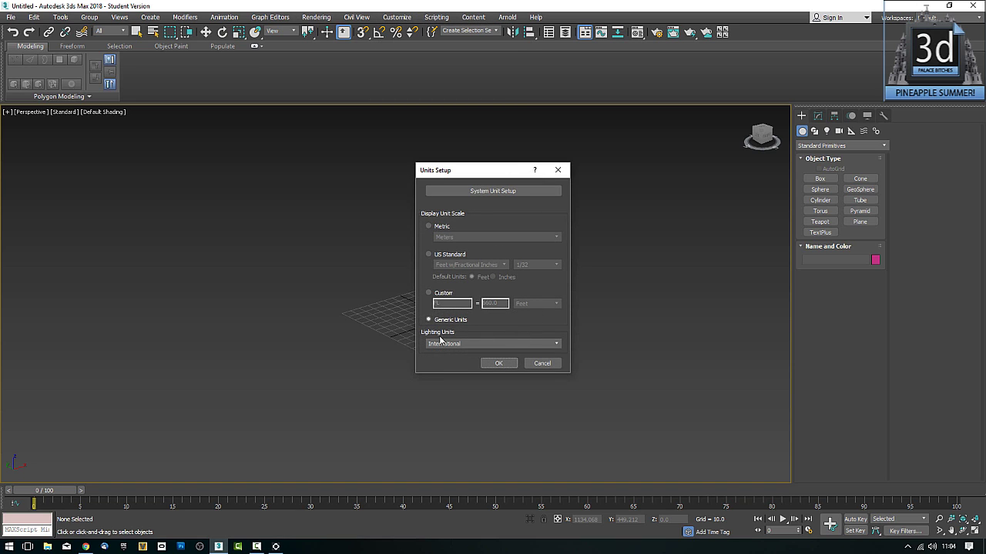
click(499, 363)
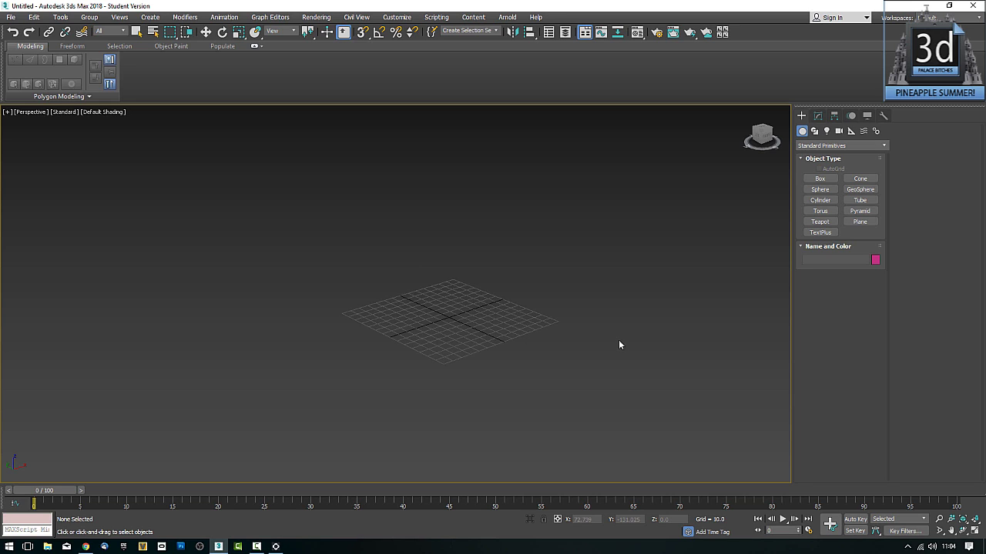
Create a box primitive near the grid's center, about 53 long, 69 wide and 46 high.
middle_drag(557, 225, 588, 263)
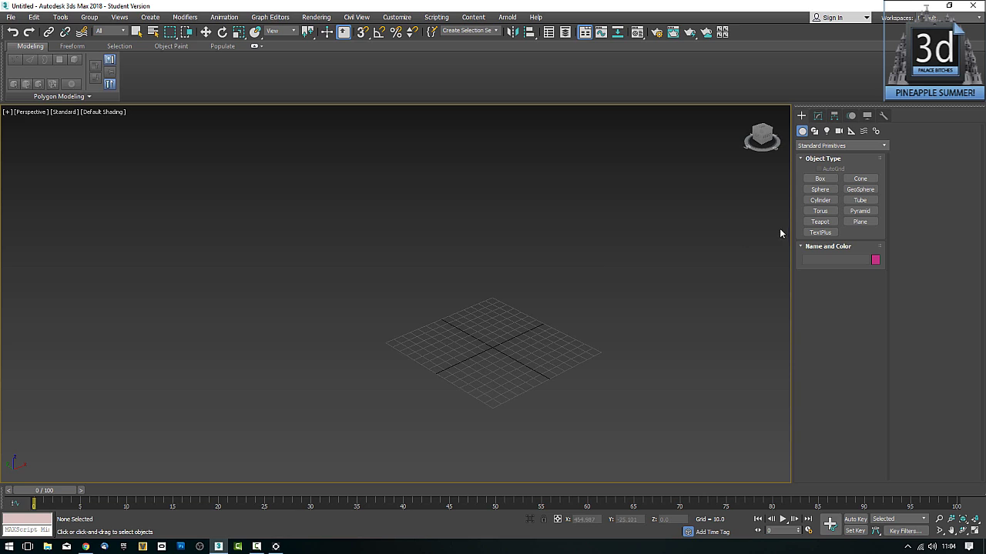
click(818, 179)
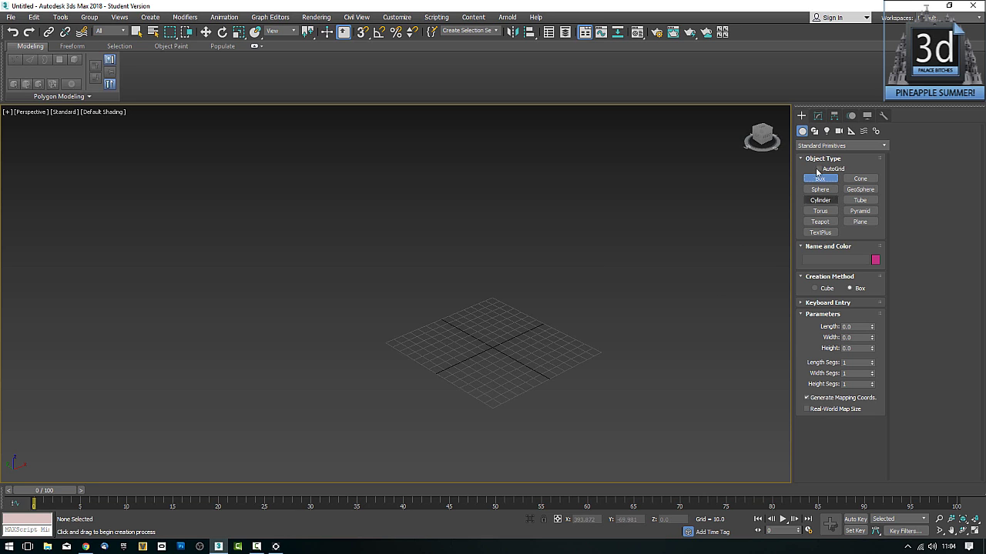
drag(502, 331, 490, 373)
click(499, 327)
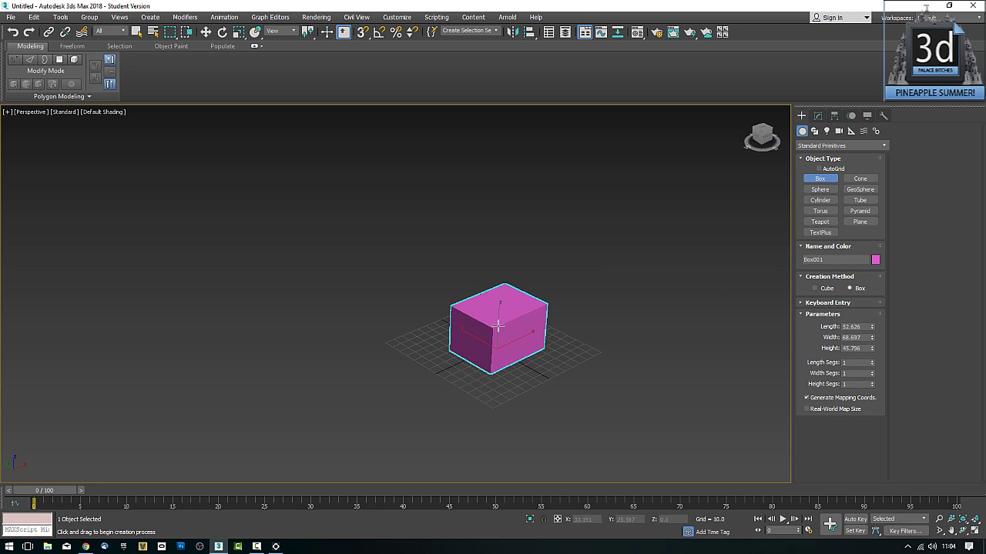
Set the box's length to 60, its width to 45 and its height to 45.
click(818, 117)
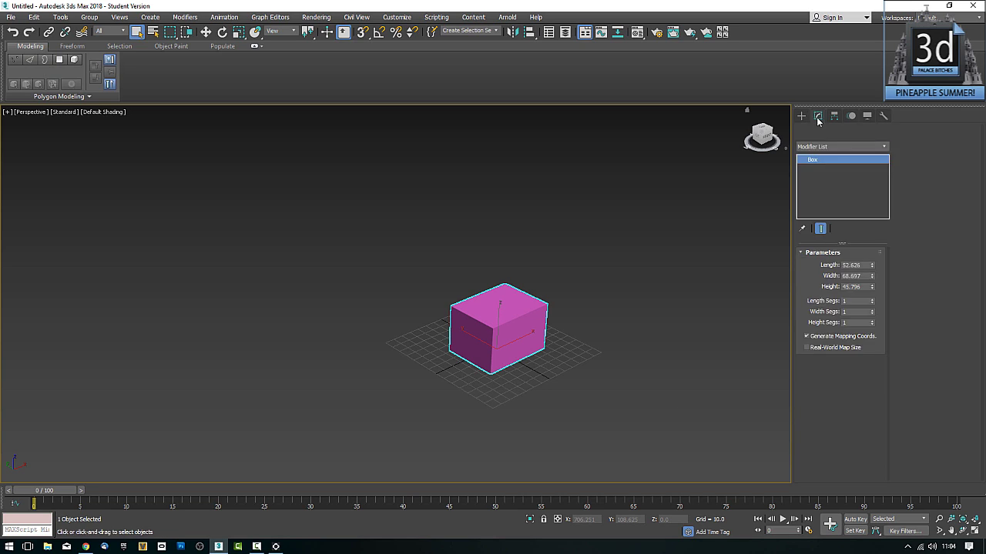
double_click(857, 265)
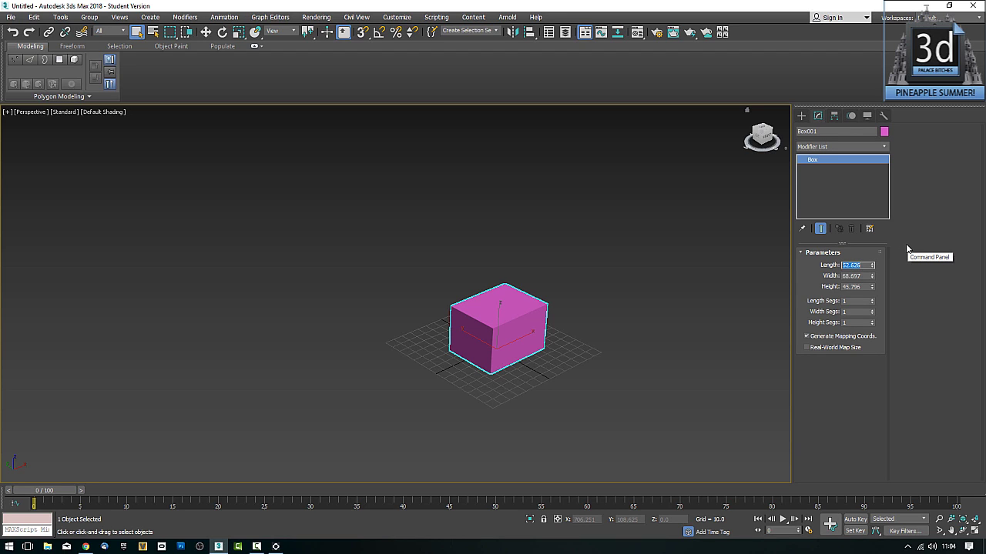
text(60)
key(Tab)
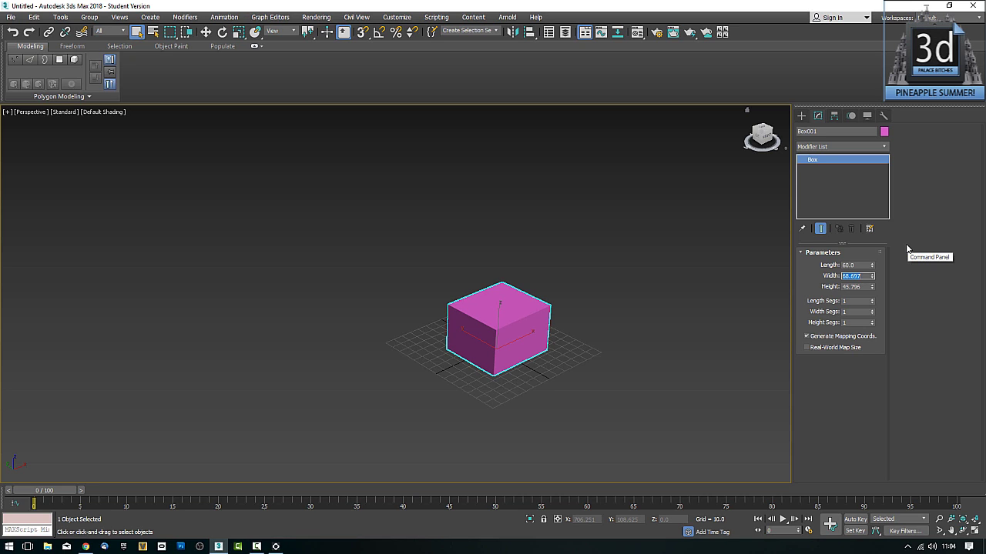
text(45)
key(Tab)
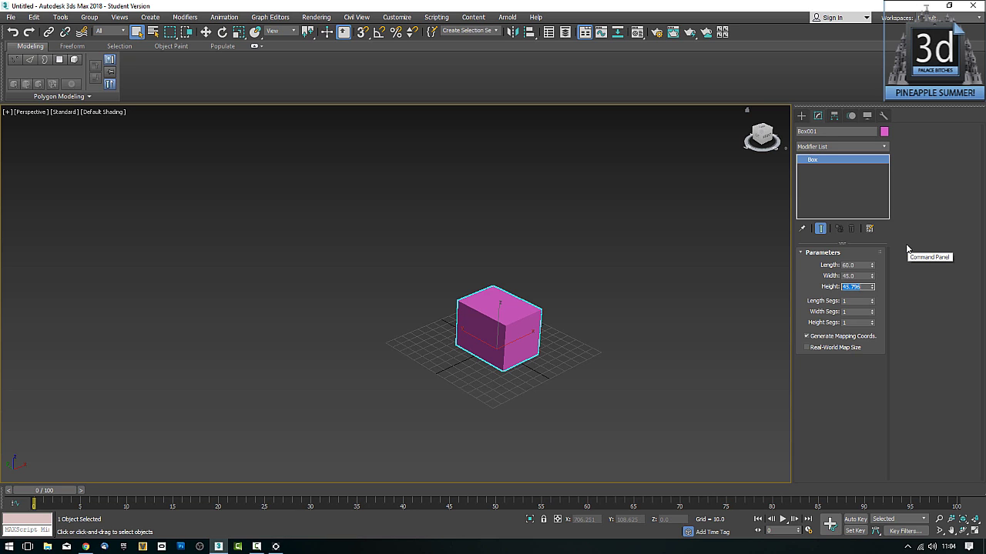
text(45)
key(Tab)
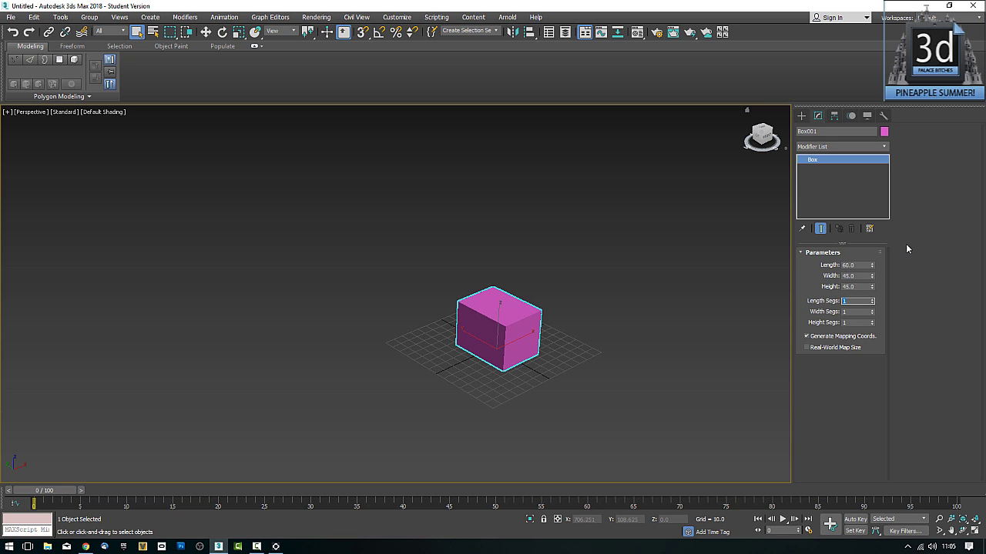
Set the box's height to 30.
alt+middle_drag(591, 347, 621, 347)
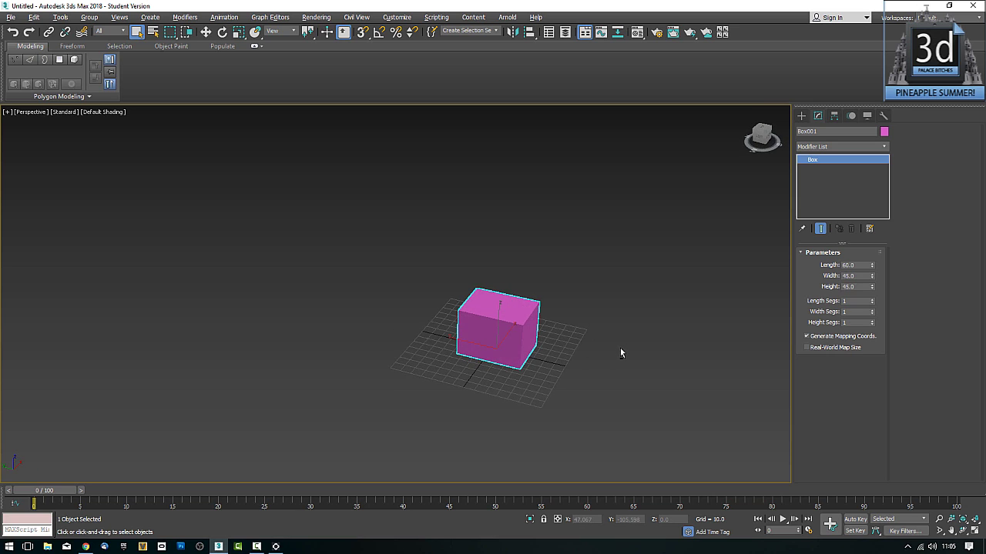
click(857, 285)
text(30)
key(Tab)
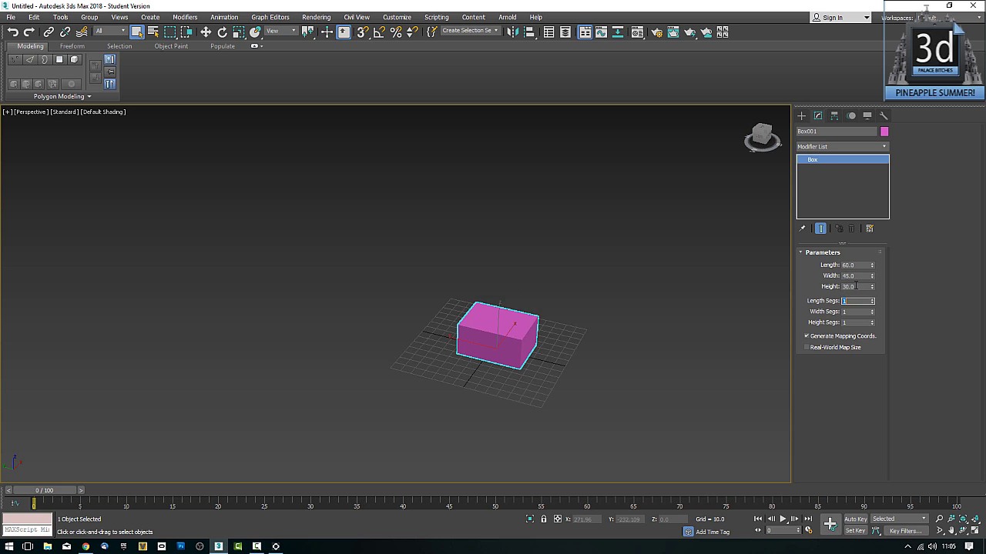
Try widths of 30 and 45 for the box.
click(850, 275)
text(30)
key(Tab)
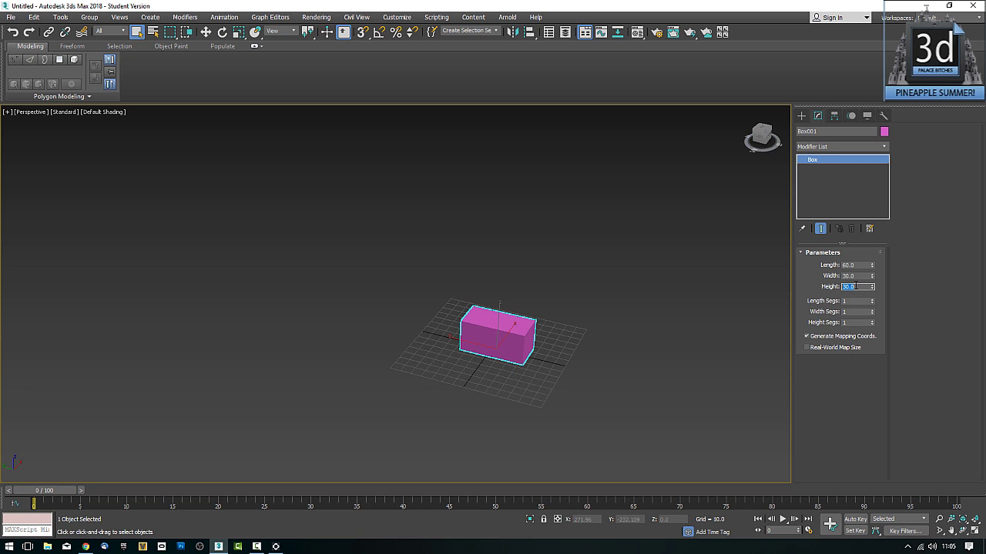
alt+middle_drag(596, 360, 632, 337)
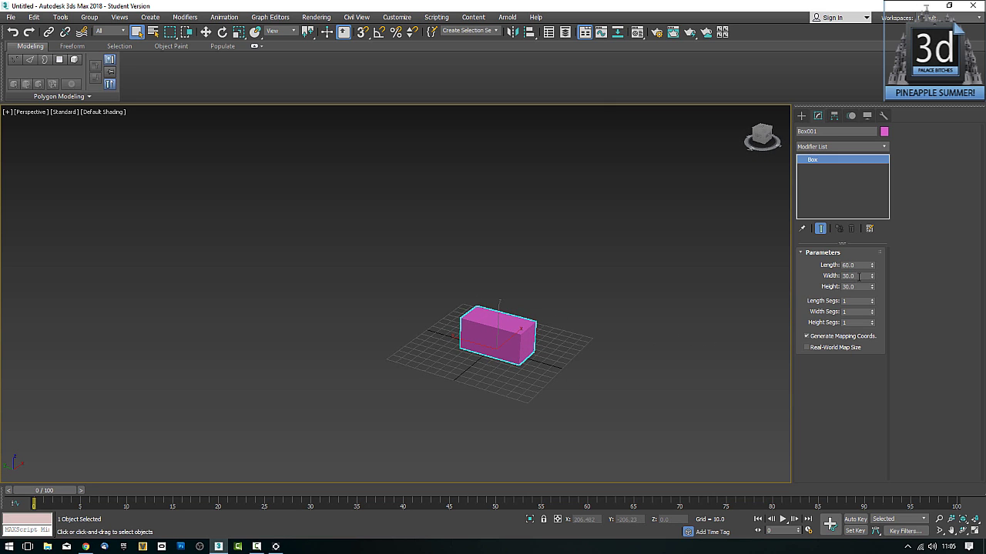
double_click(849, 276)
text(45)
key(Return)
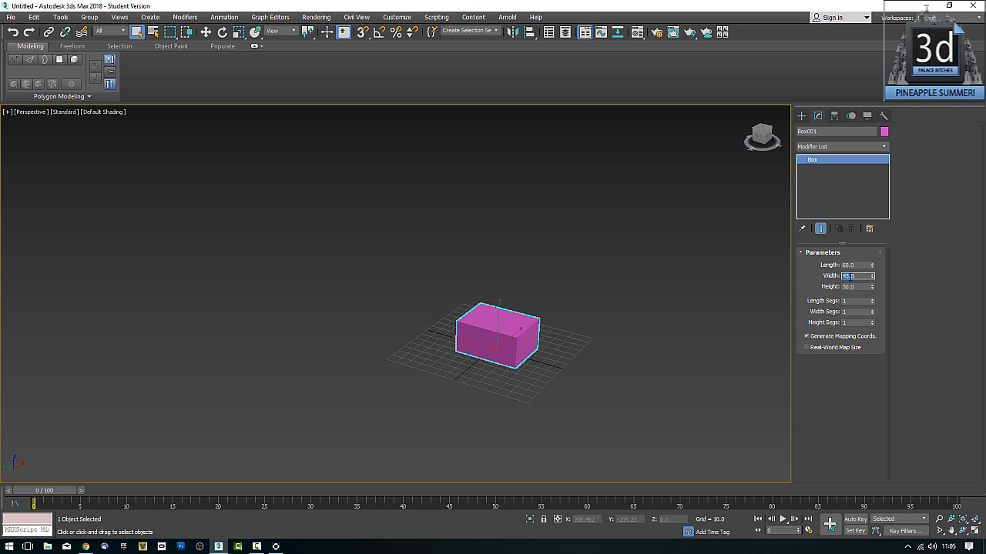
Set the box's width to 40.
alt+middle_drag(520, 390, 583, 382)
double_click(854, 276)
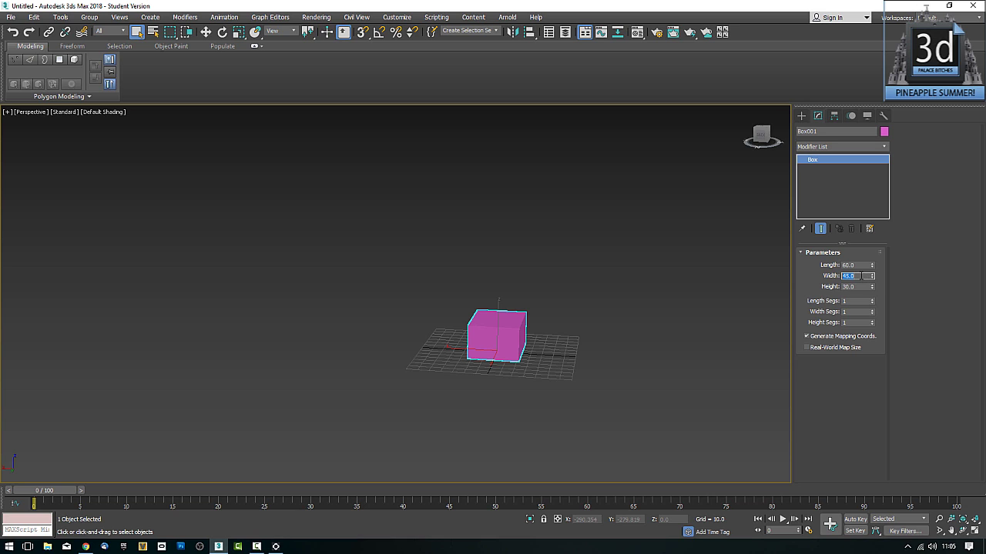
text(40)
key(Return)
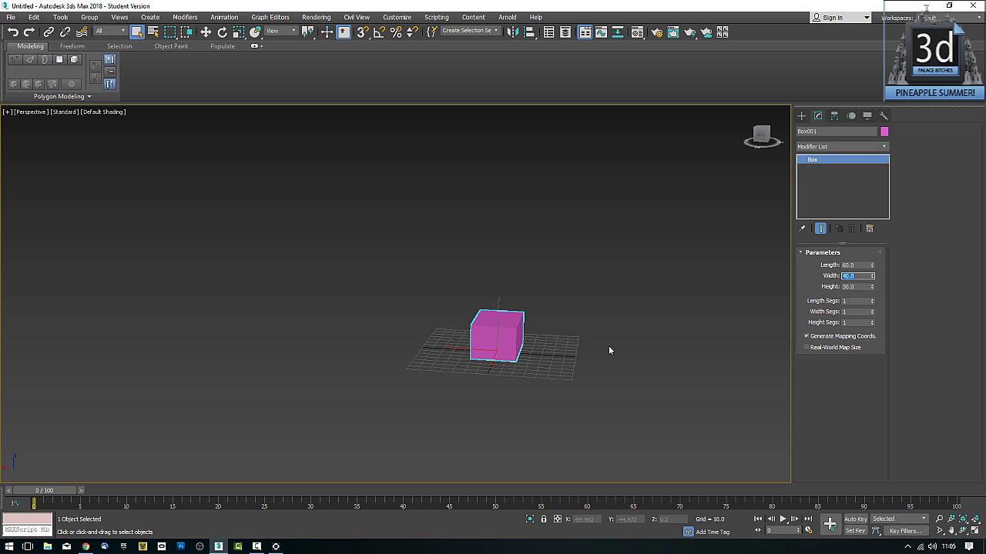
Rename the box as Strong_Box.
alt+middle_drag(609, 346, 570, 365)
scroll(569, 360, up, 2)
scroll(569, 360, up, 2)
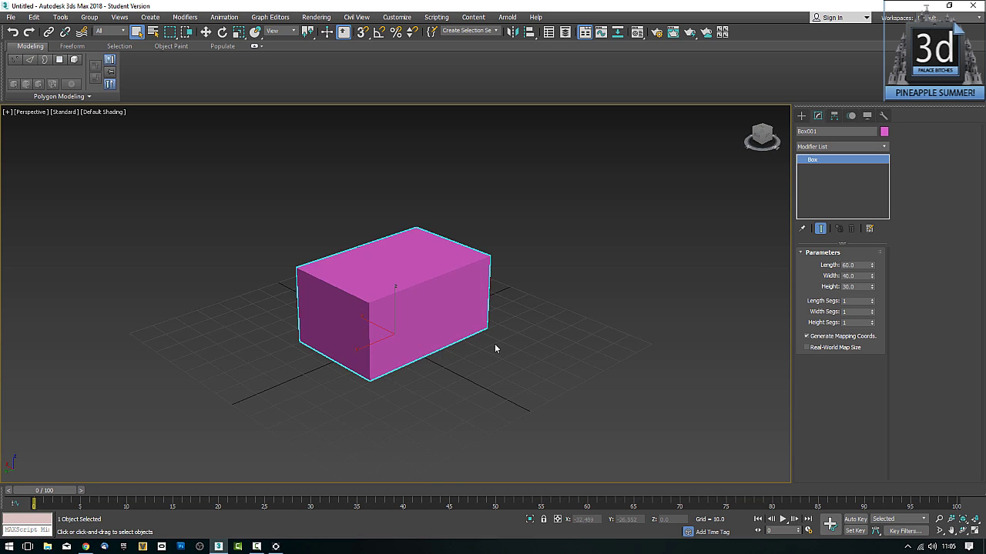
middle_drag(495, 346, 602, 361)
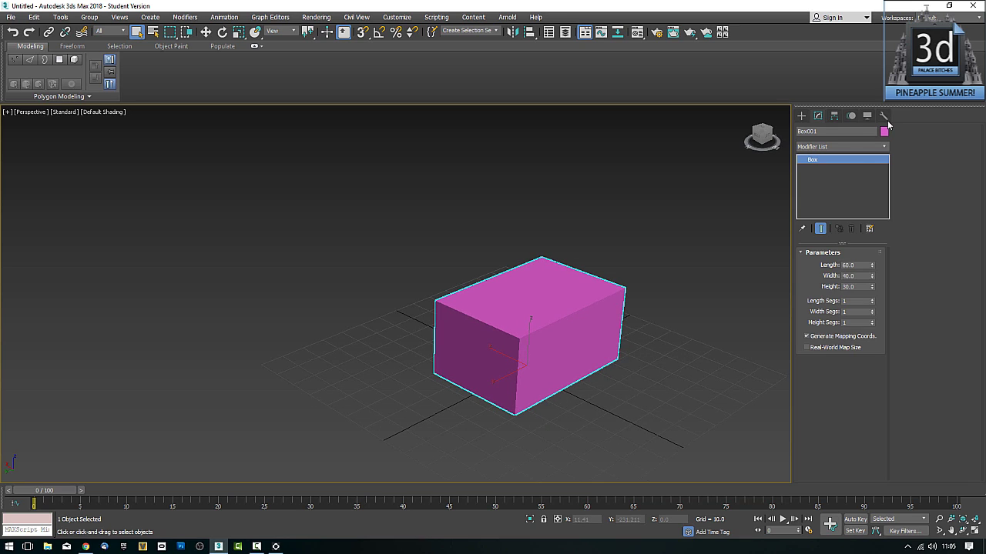
click(853, 131)
text(Strong_Box)
key(Return)
Check the renamed box in the scene's object selection list and close the list.
middle_drag(721, 213, 653, 282)
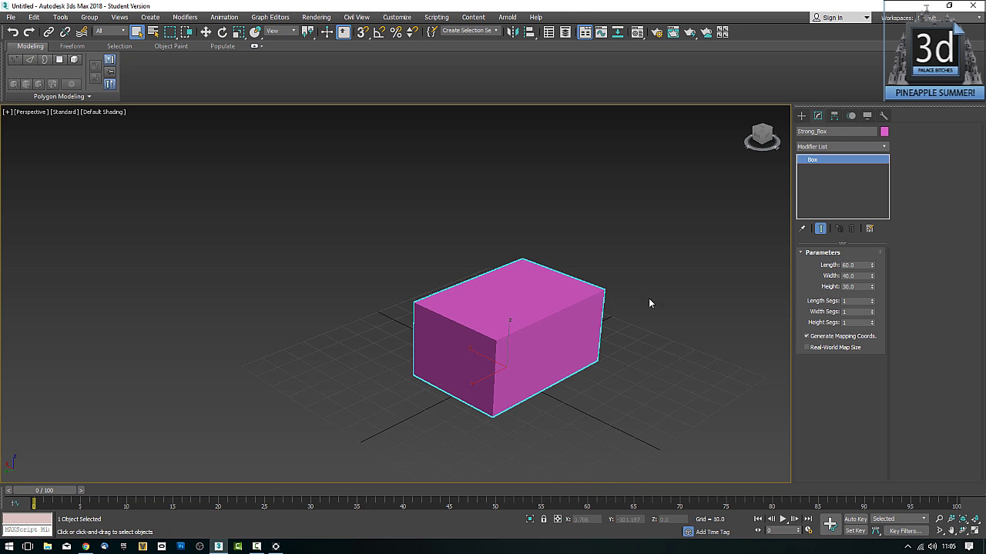
key(h)
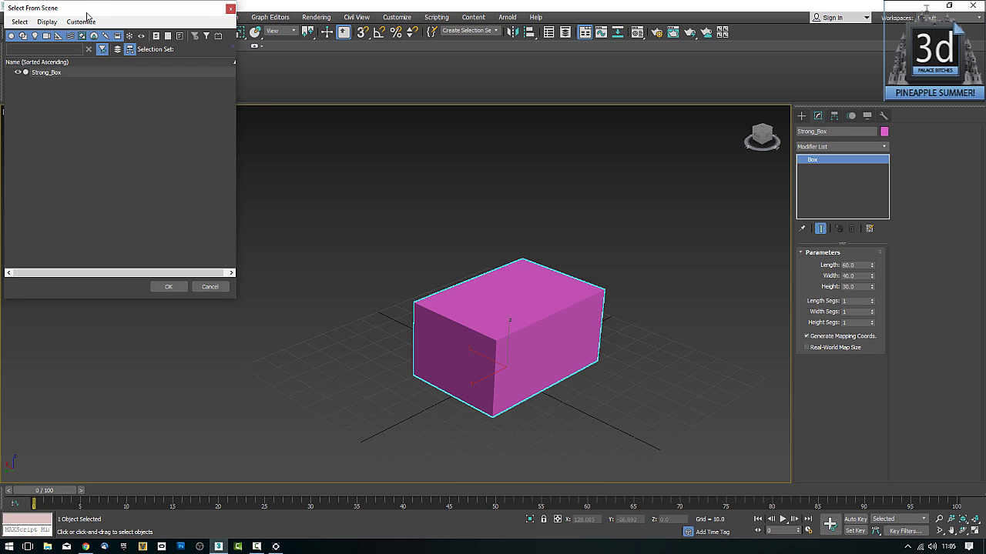
drag(88, 9, 114, 116)
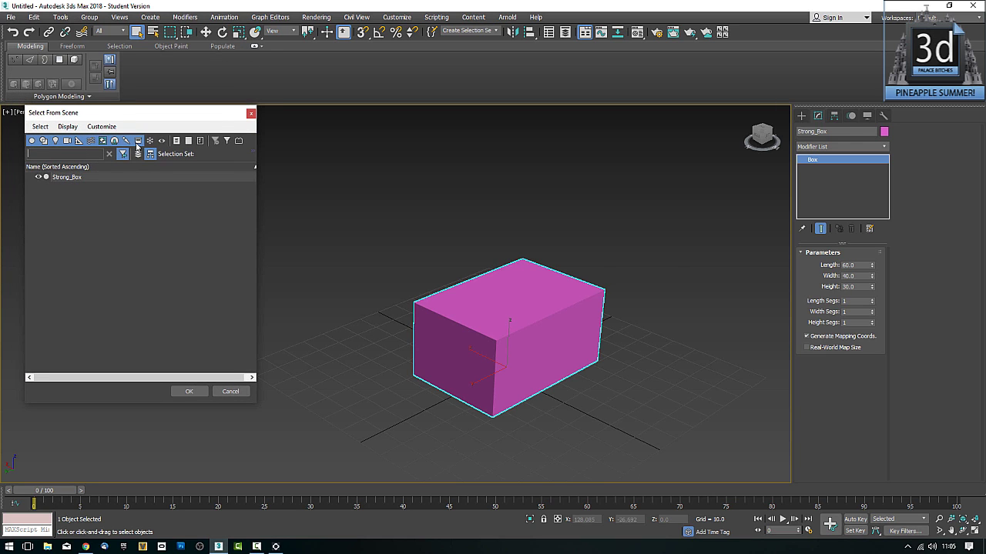
click(250, 116)
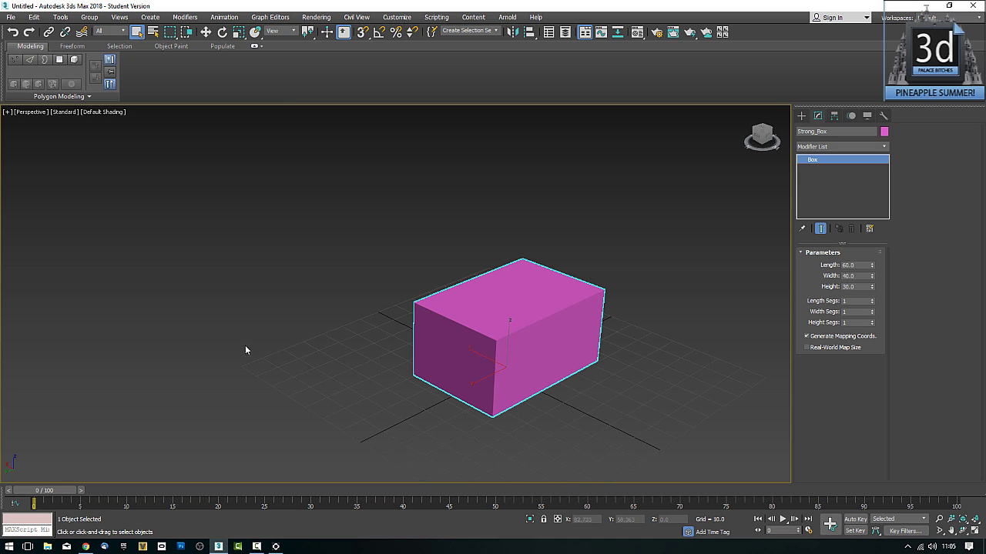
Turn on the Edged Faces display in the Perspective viewport.
alt+middle_drag(247, 347, 270, 336)
scroll(262, 332, up, 3)
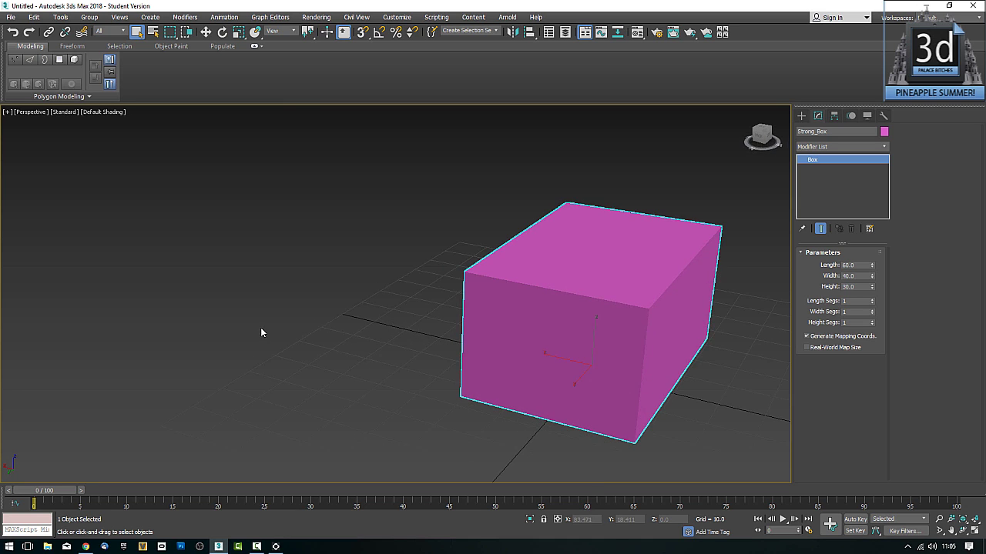
key(F4)
alt+middle_drag(351, 337, 333, 327)
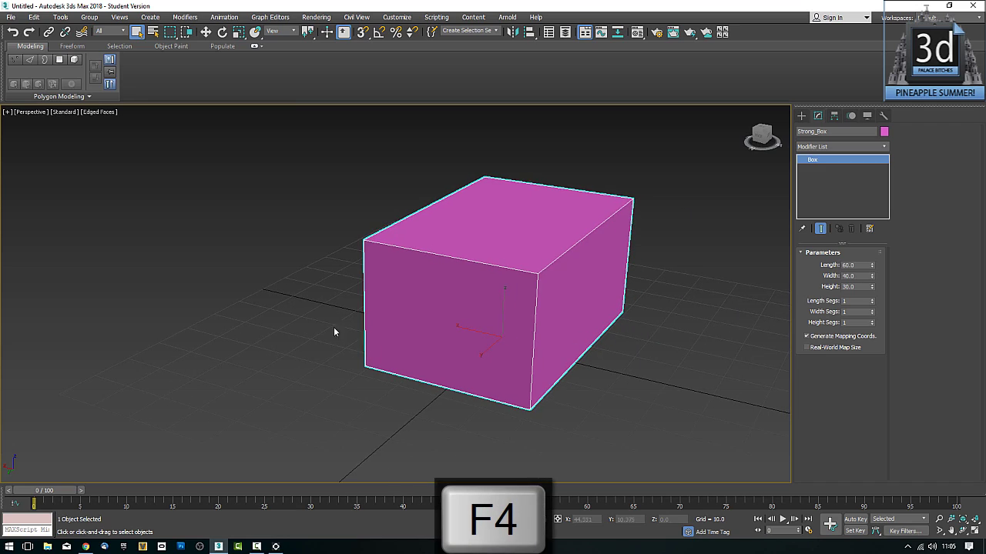
Convert the Strong_Box primitive to an Editable Poly.
alt+middle_drag(522, 321, 365, 346)
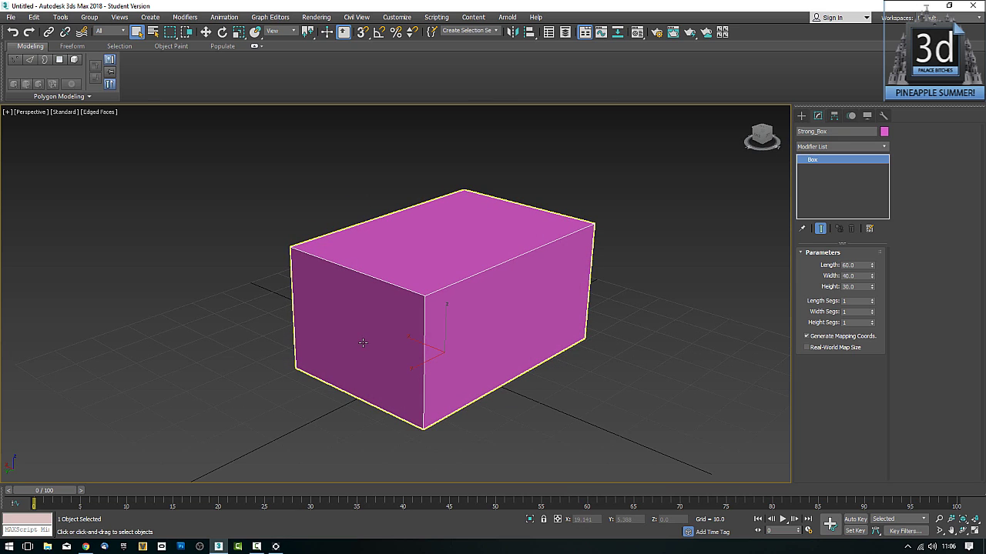
right_click(415, 313)
mouse_move(462, 419)
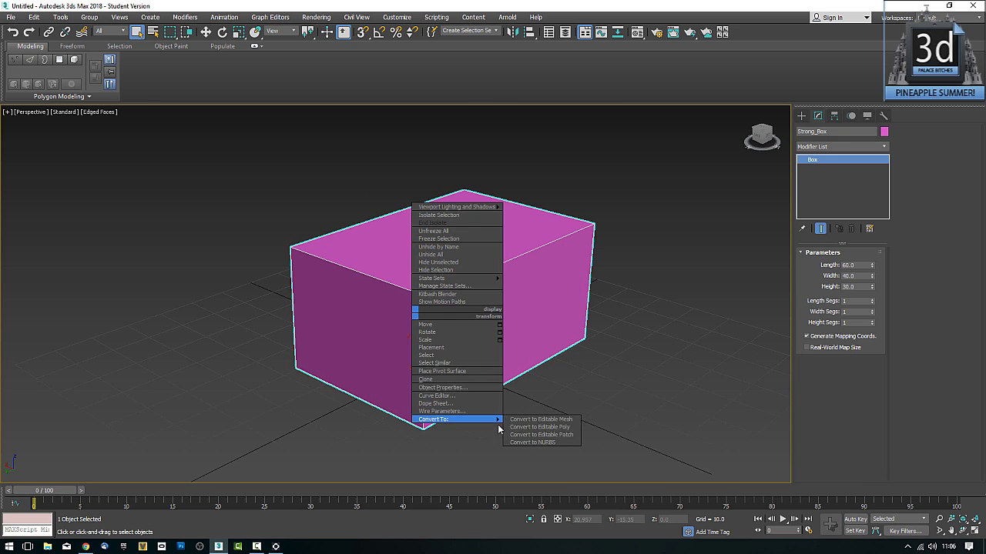
click(526, 428)
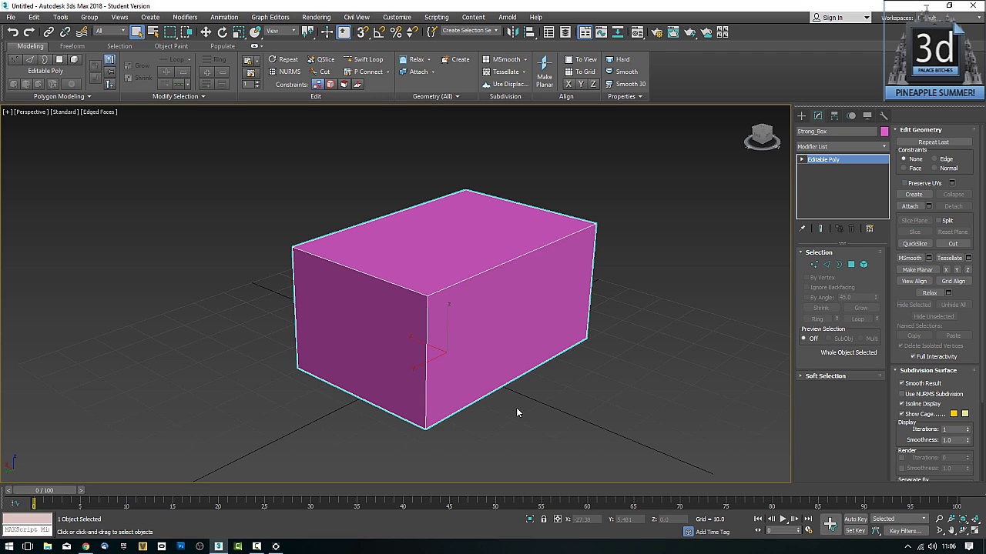
Select all edges of the box in Edge mode, dismiss the save dialog and return to whole-object mode.
click(828, 265)
key(ctrl+a)
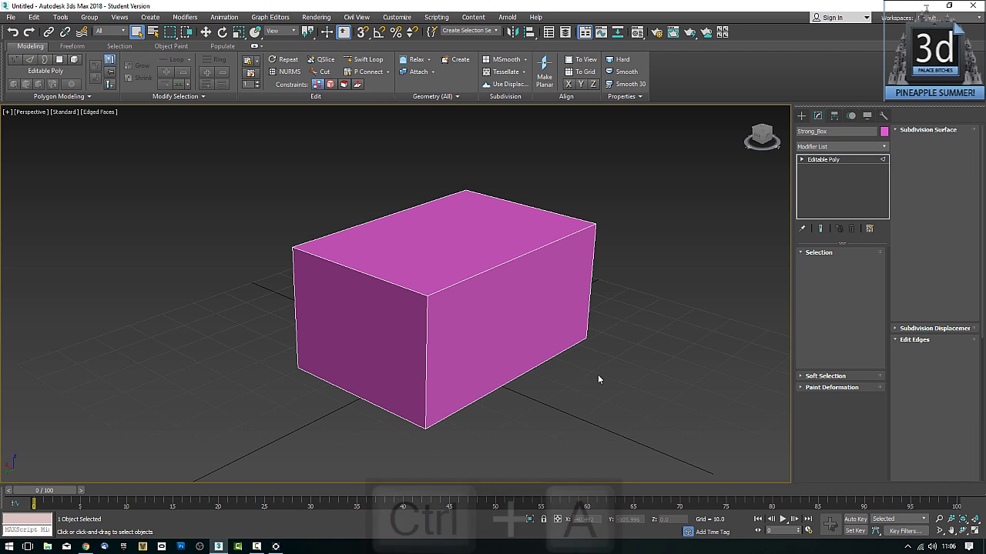
key(ctrl+s)
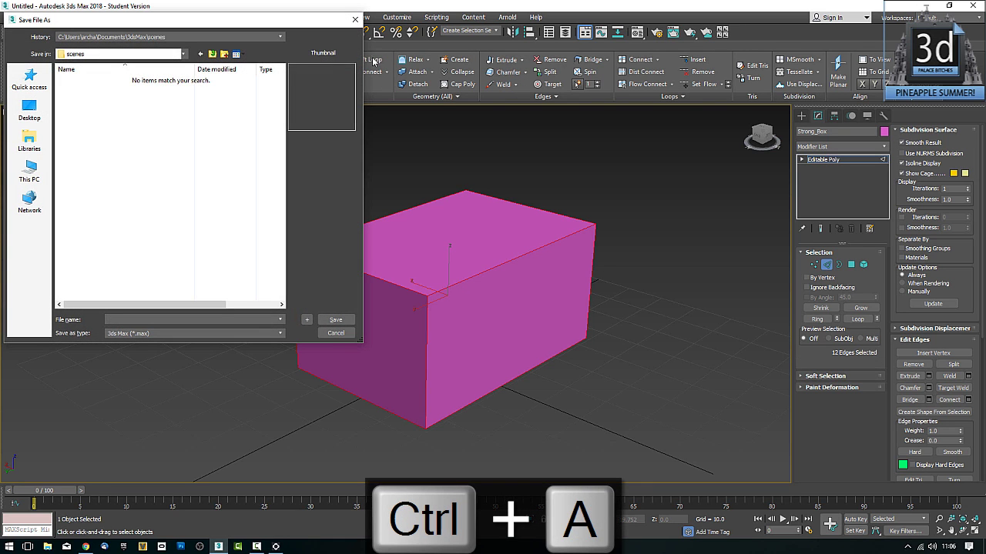
click(355, 19)
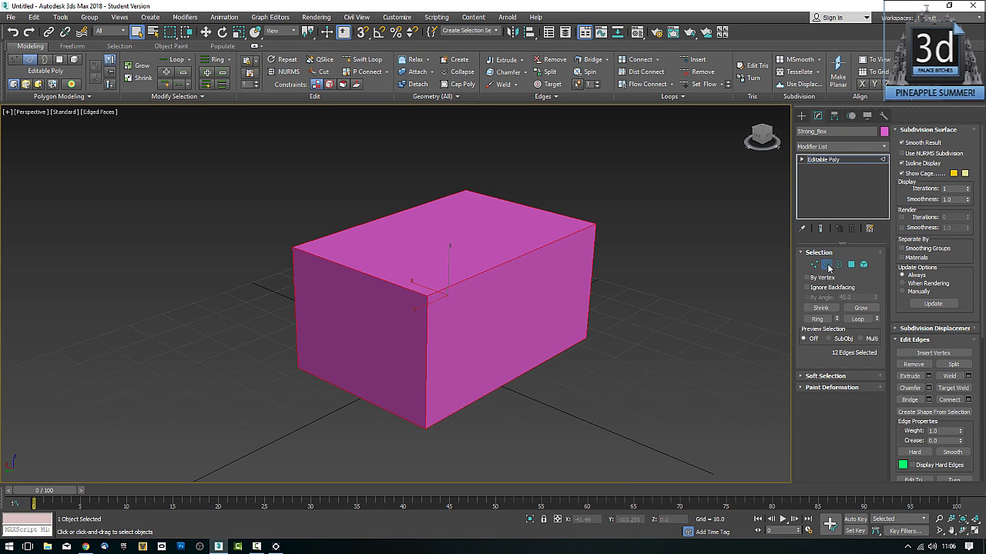
click(827, 264)
click(698, 352)
drag(608, 197, 557, 283)
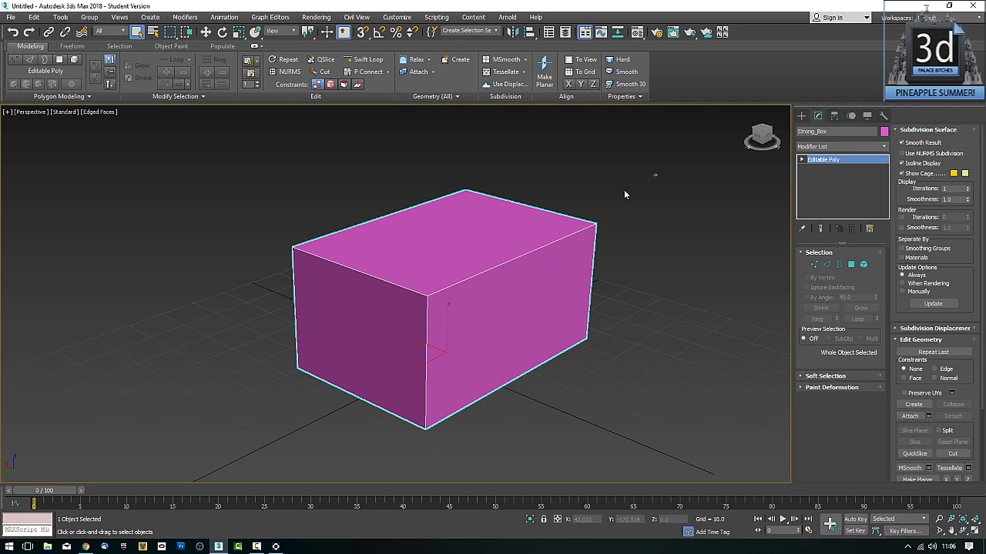
drag(656, 285, 659, 285)
Enter Edge mode on Strong_Box and select all of its edges.
click(828, 266)
key(ctrl+a)
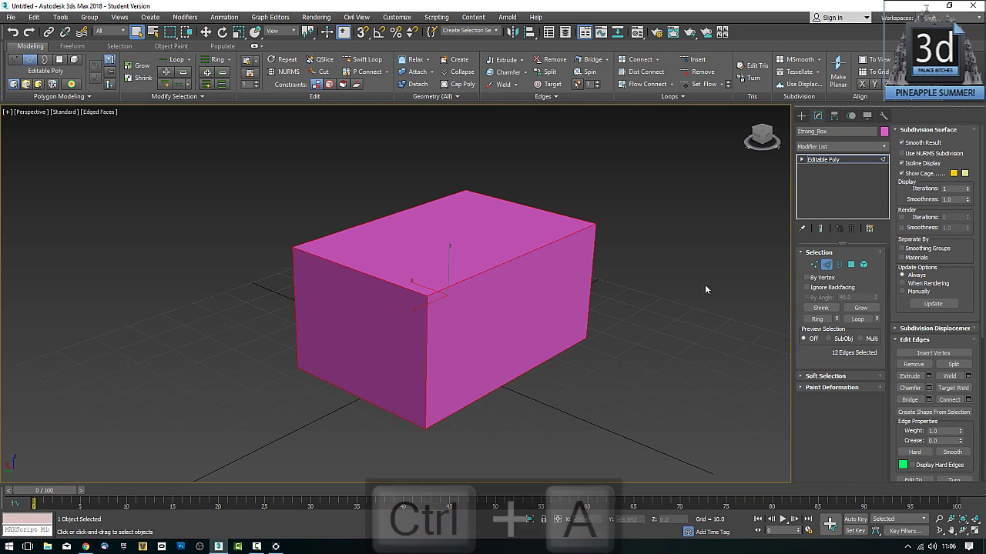
middle_drag(588, 370, 710, 412)
scroll(577, 381, up, 3)
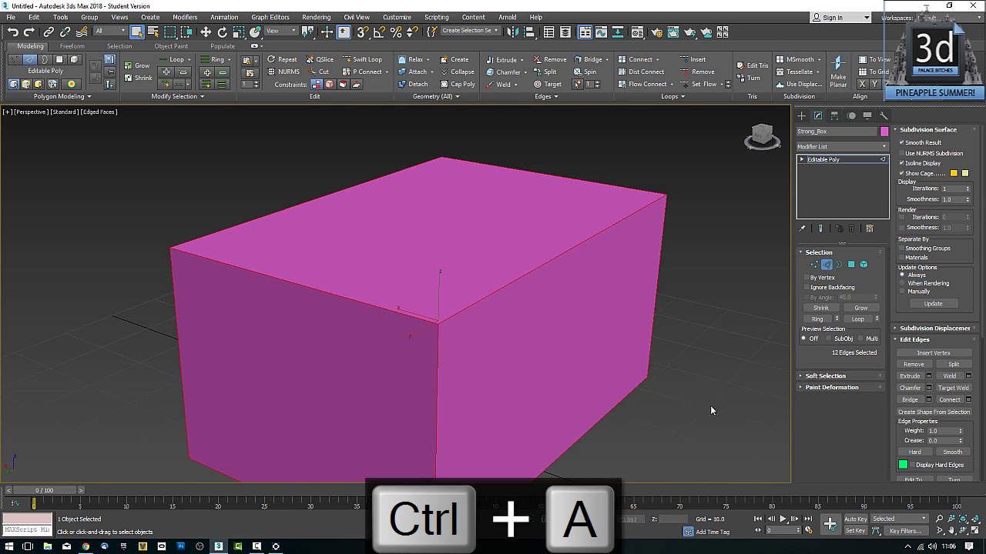
Try a wide freehand chamfer on all the selected box edges and undo it.
click(910, 388)
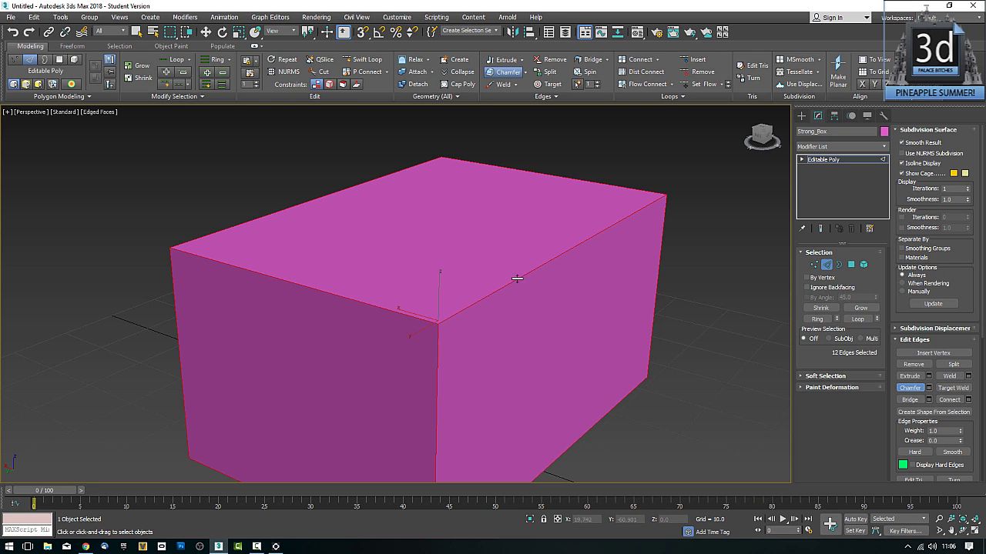
drag(516, 277, 512, 254)
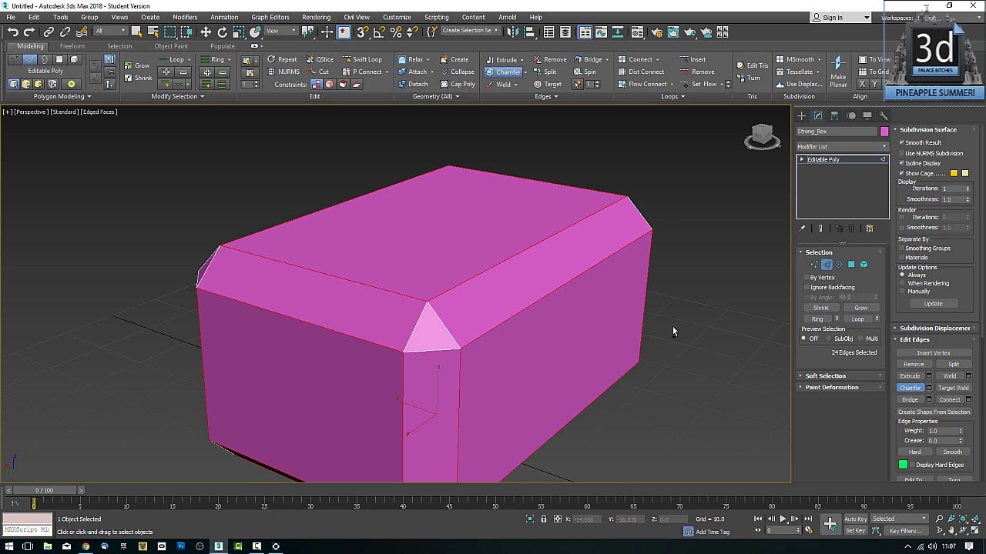
key(ctrl+z)
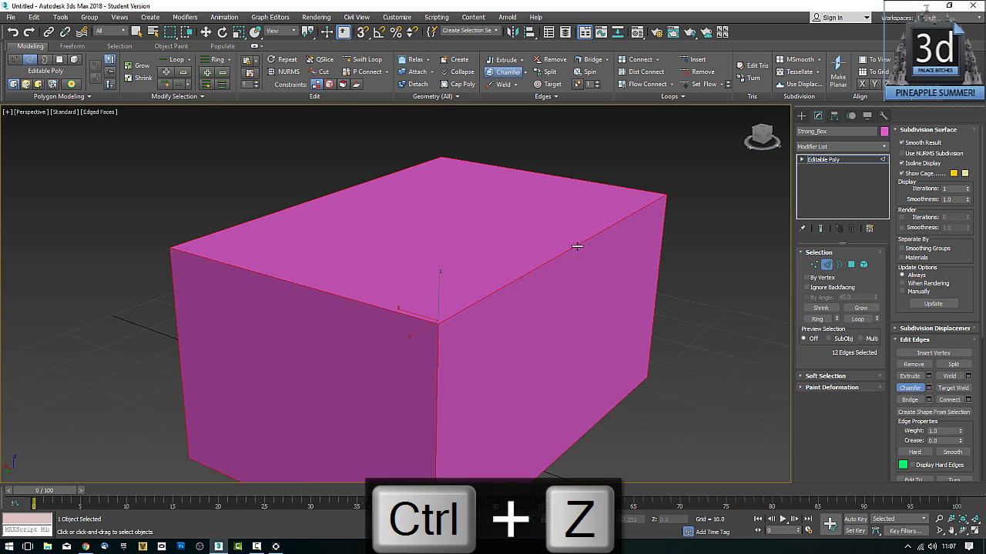
Chamfer all the selected edges freehand, and chamfer the resulting edges again to round off the box.
drag(577, 248, 576, 260)
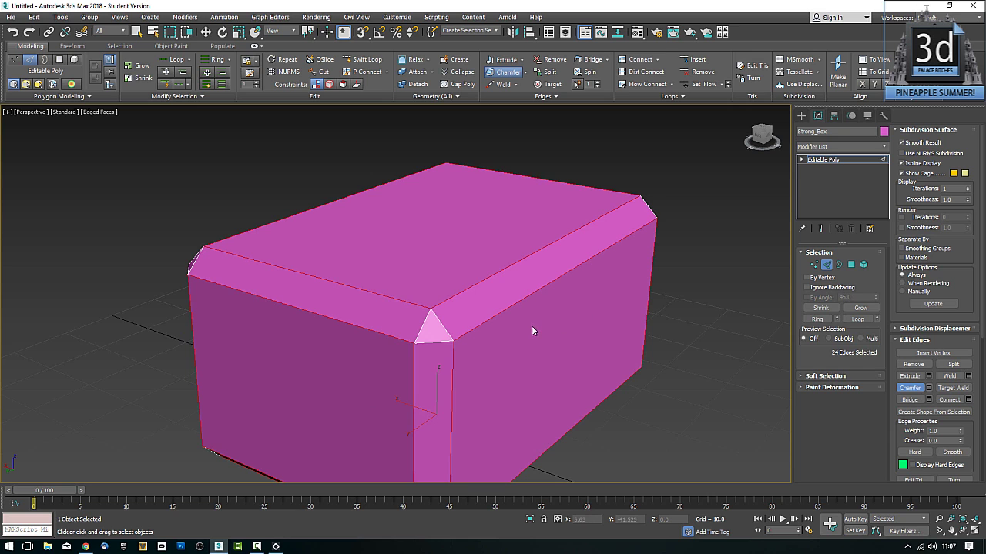
mouse_move(519, 327)
alt+middle_down()
mouse_move(554, 306)
mouse_move(519, 328)
mouse_move(526, 332)
alt+middle_up()
drag(472, 291, 473, 296)
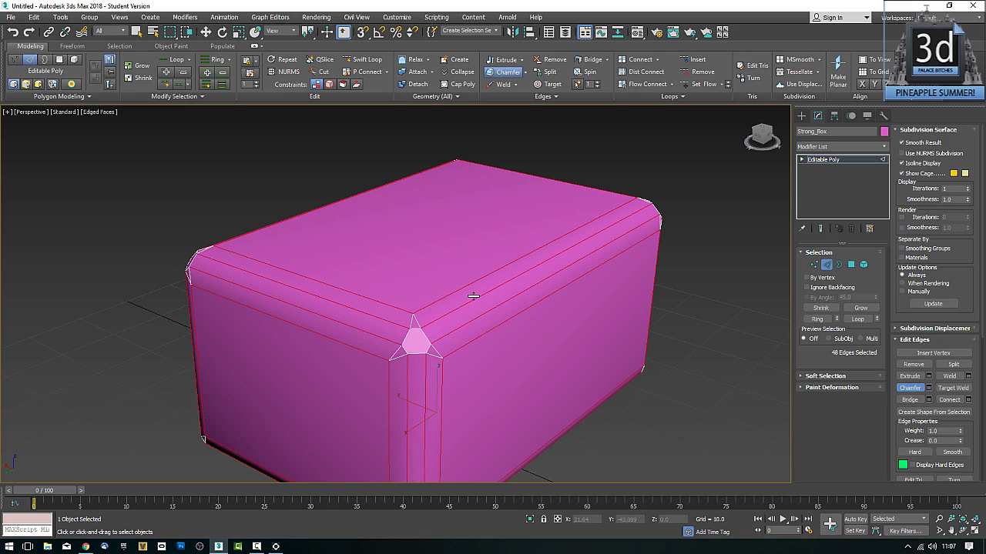
drag(473, 296, 463, 305)
mouse_move(397, 355)
alt+middle_down()
mouse_move(529, 350)
mouse_move(400, 357)
mouse_move(455, 348)
mouse_move(413, 352)
alt+middle_up()
scroll(399, 356, down, 5)
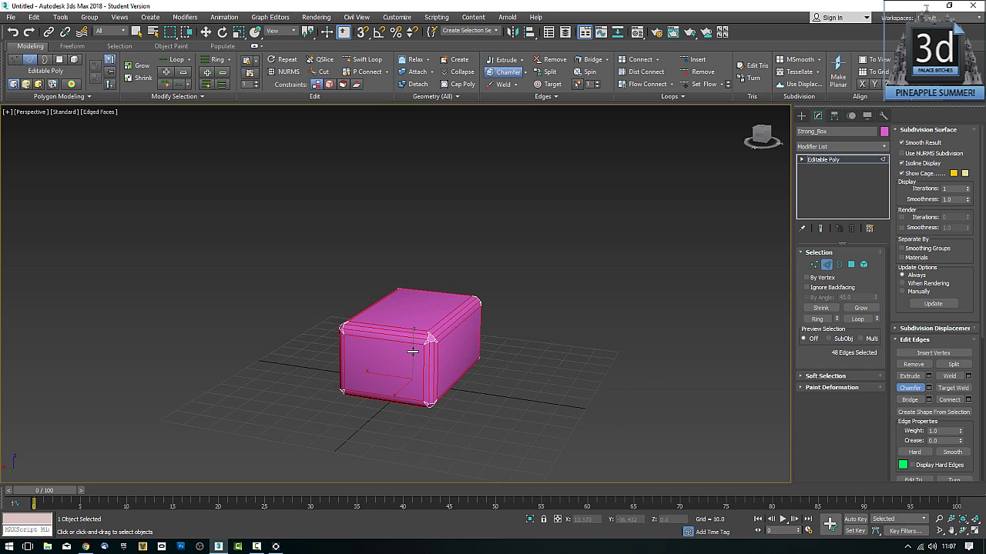
alt+middle_drag(412, 352, 454, 375)
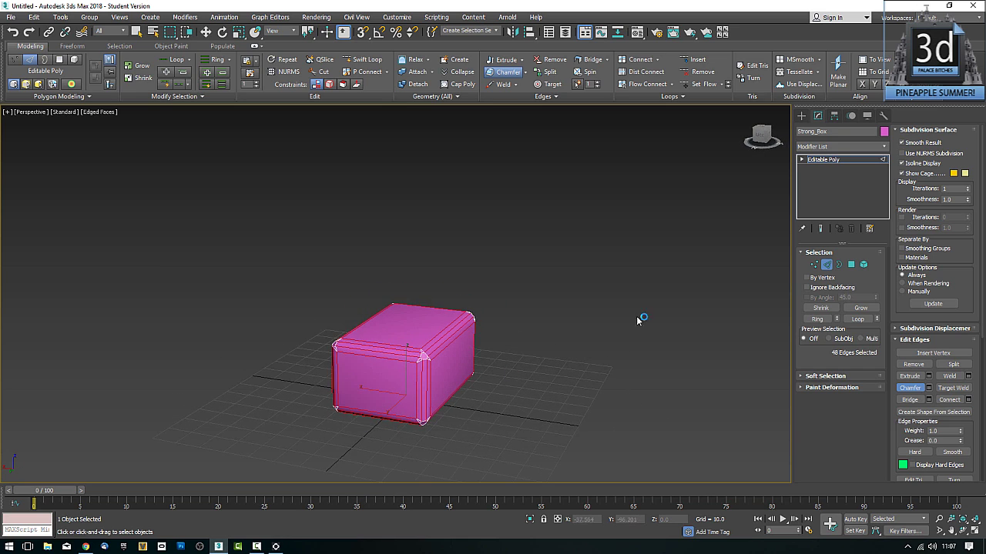
Leave Edge mode, deselect the box and turn off the Edged Faces display to inspect the rounded edges.
click(826, 265)
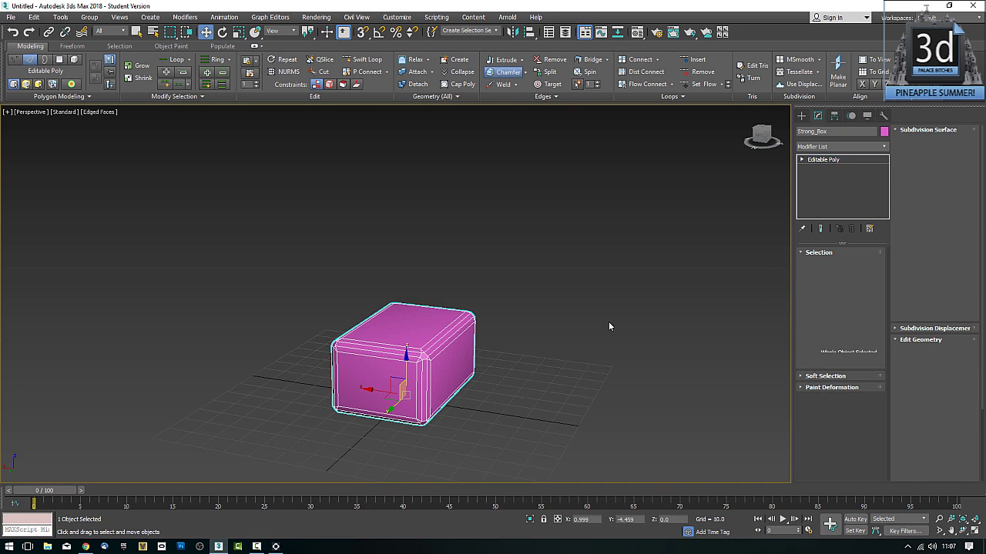
click(603, 325)
key(F4)
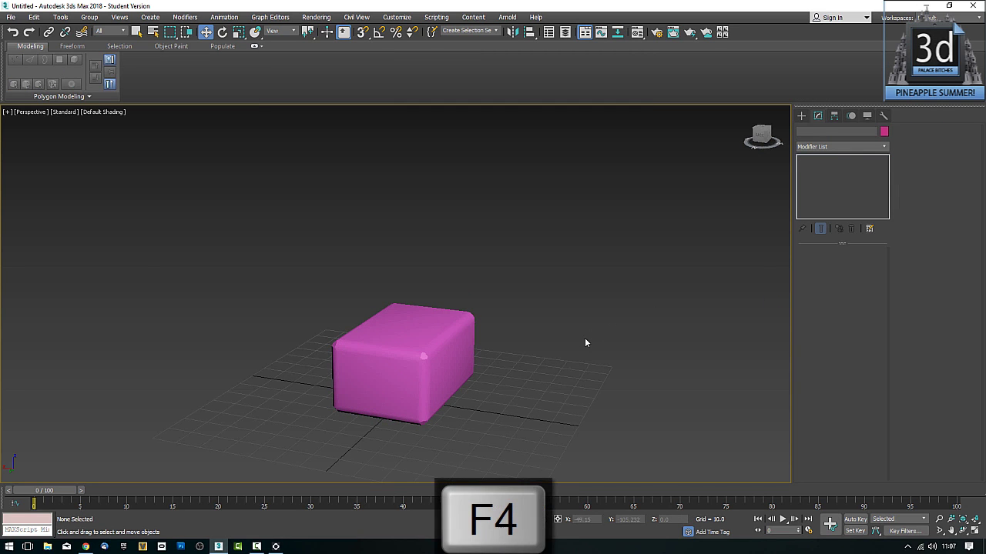
mouse_move(585, 341)
alt+middle_down()
mouse_move(482, 347)
mouse_move(577, 346)
alt+middle_up()
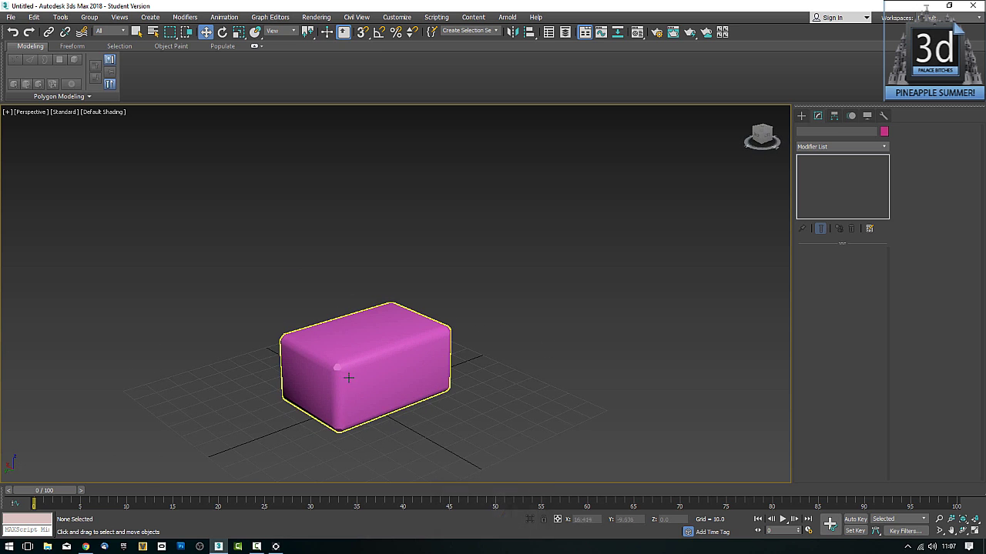
scroll(430, 380, up, 5)
Open the Chamfer settings for the rounded box's edges, look at the available chamfer types and cancel.
click(430, 380)
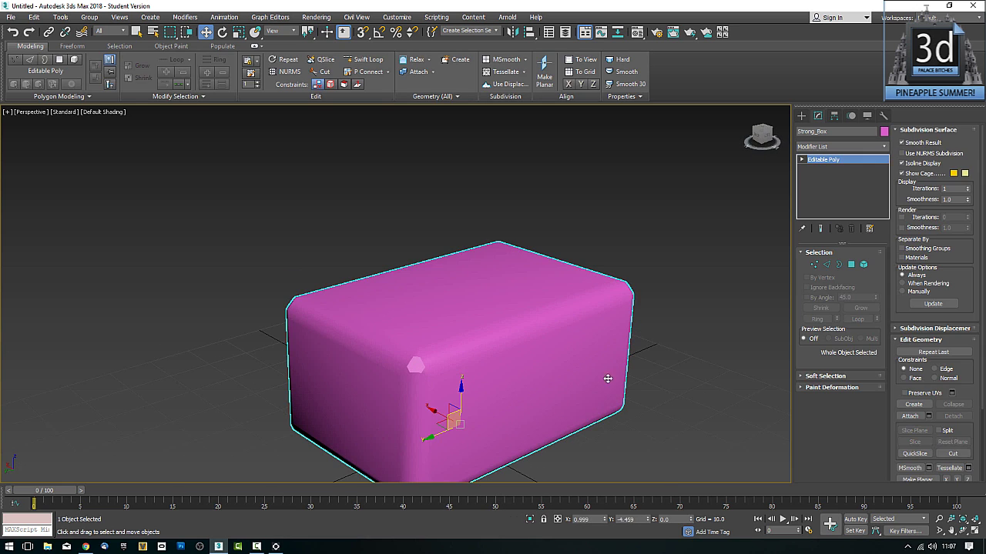
click(826, 264)
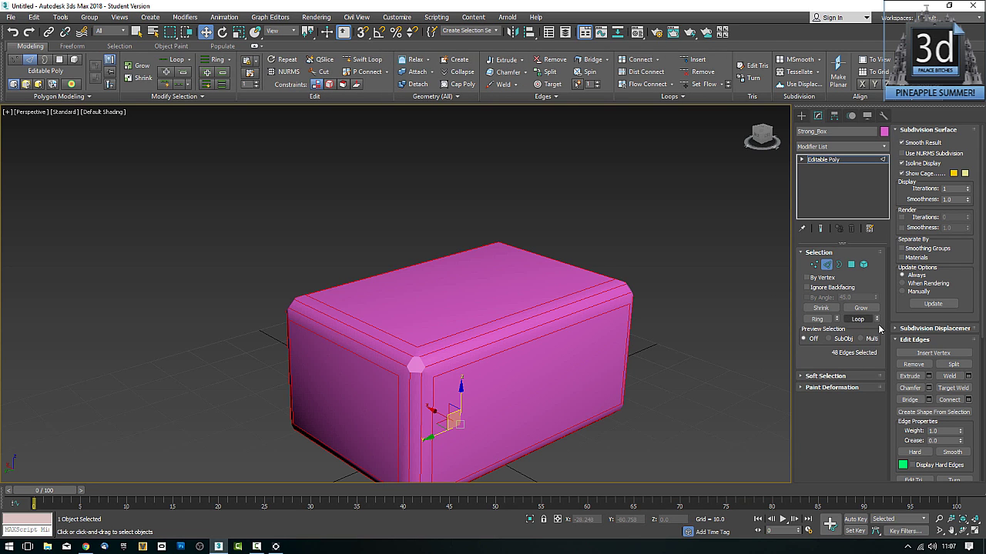
click(928, 388)
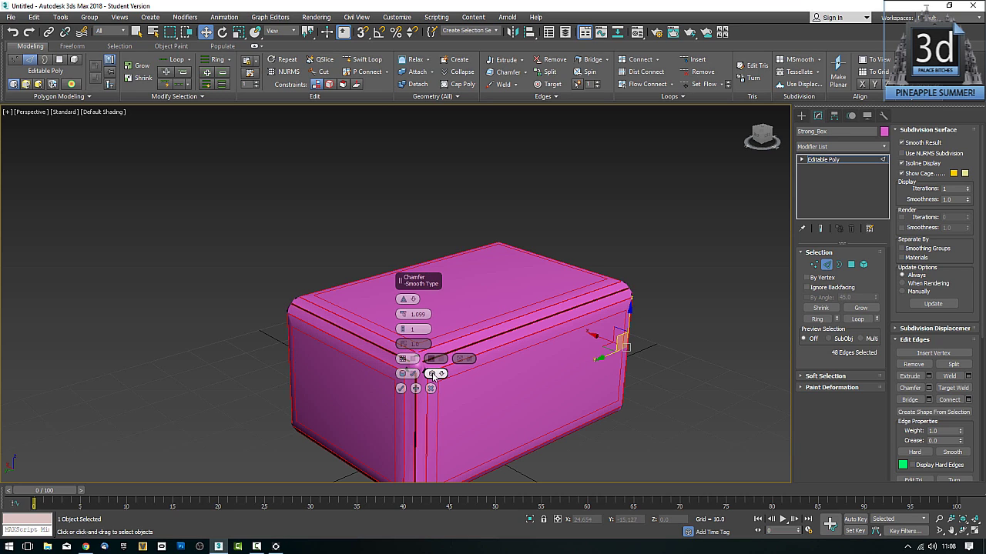
click(412, 301)
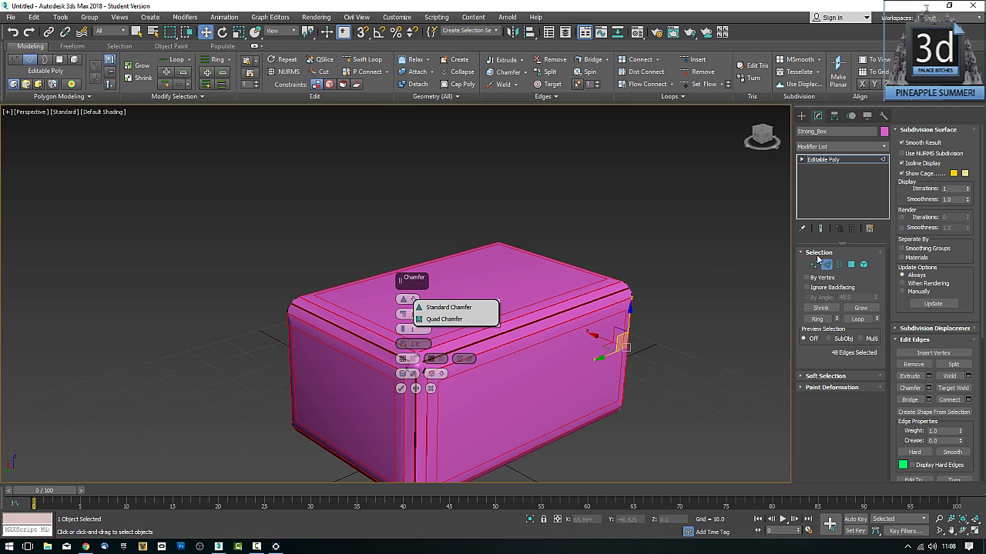
click(690, 250)
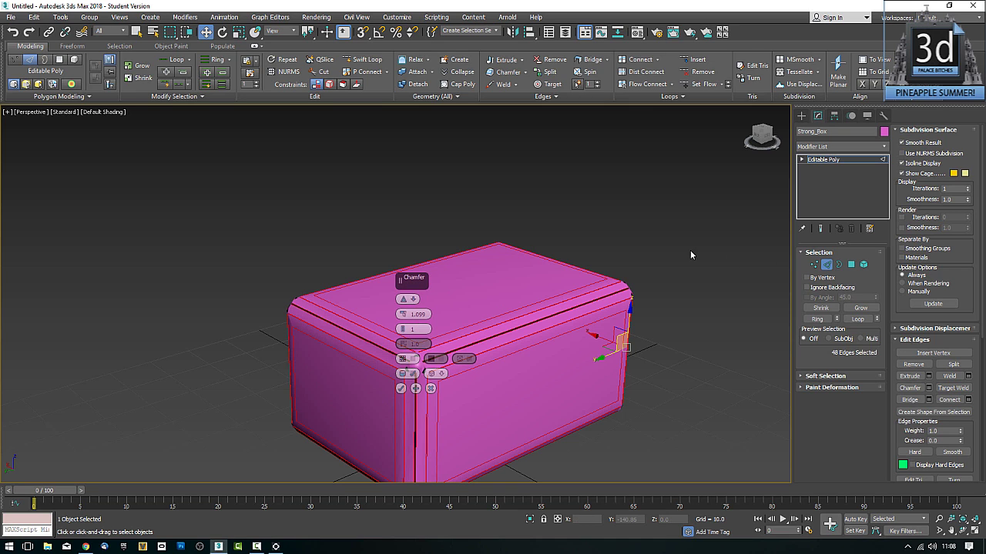
click(431, 389)
Undo both freehand chamfers to restore the sharp-edged box with all edges selected.
key(ctrl+z)
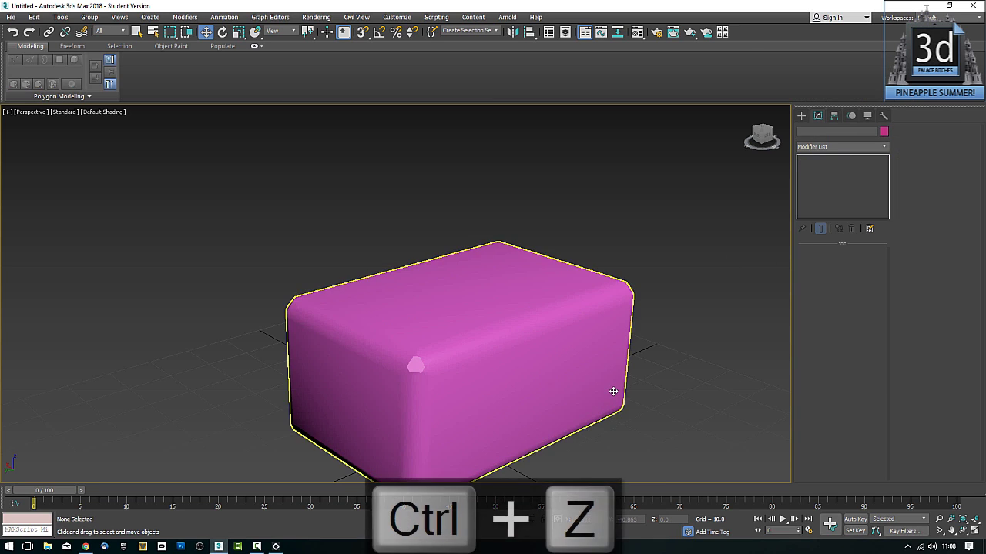
key(ctrl+z)
key(ctrl+z)
key(ctrl+z)
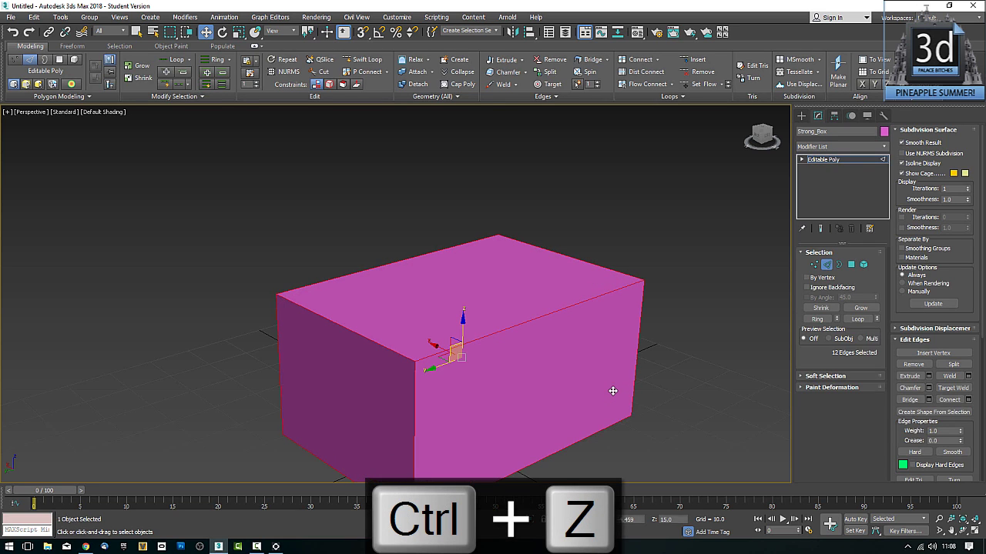
Try a Quad Chamfer with an amount of 1.099 and 1 segment on all box edges, and undo it.
click(928, 388)
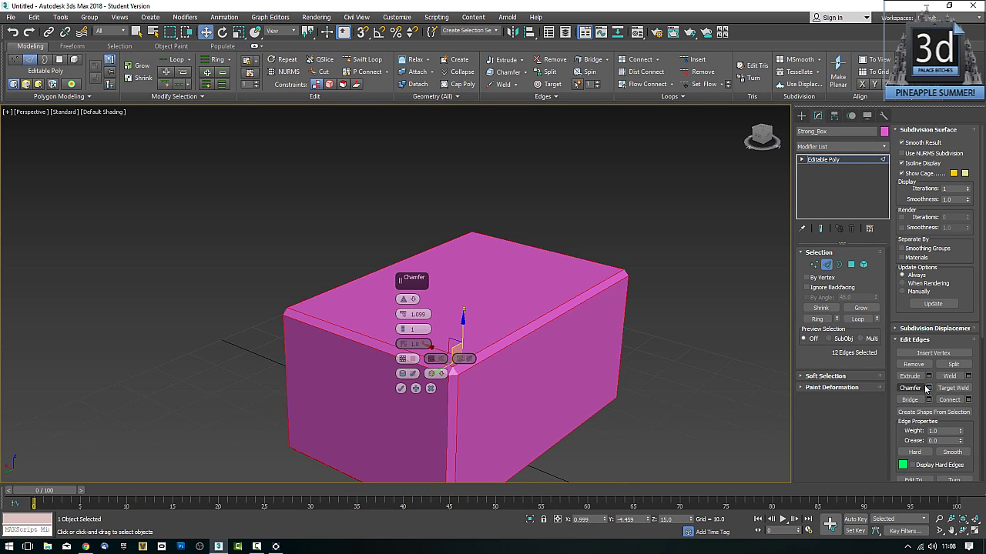
click(411, 300)
click(417, 318)
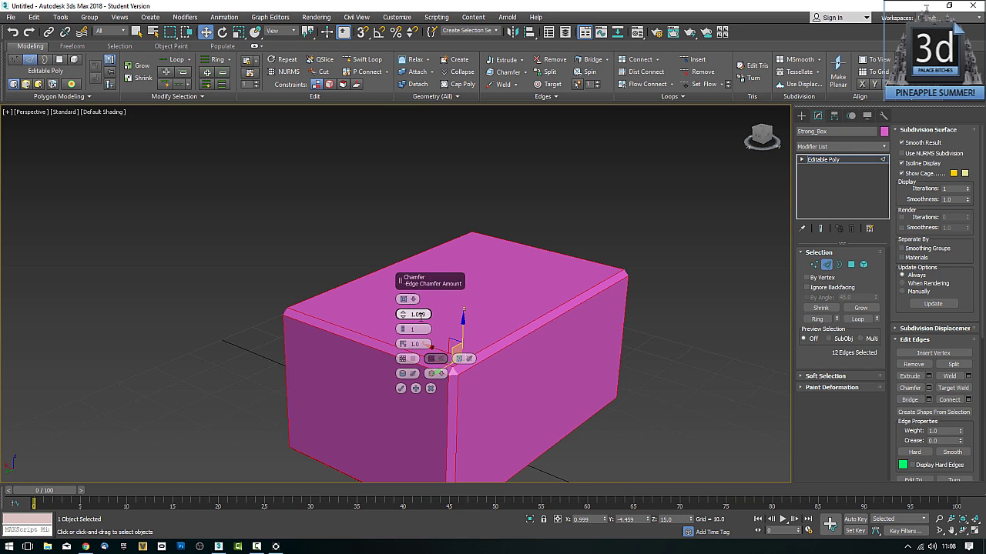
click(401, 388)
middle_drag(460, 385, 542, 360)
key(ctrl+z)
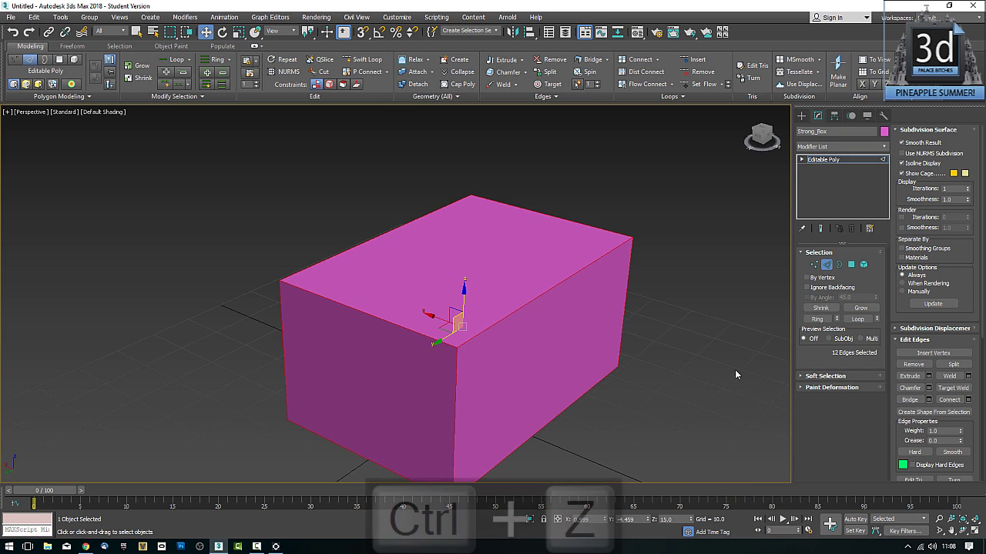
Apply the 1.099 Quad Chamfer to all box edges again from the Chamfer settings and undo it.
click(928, 388)
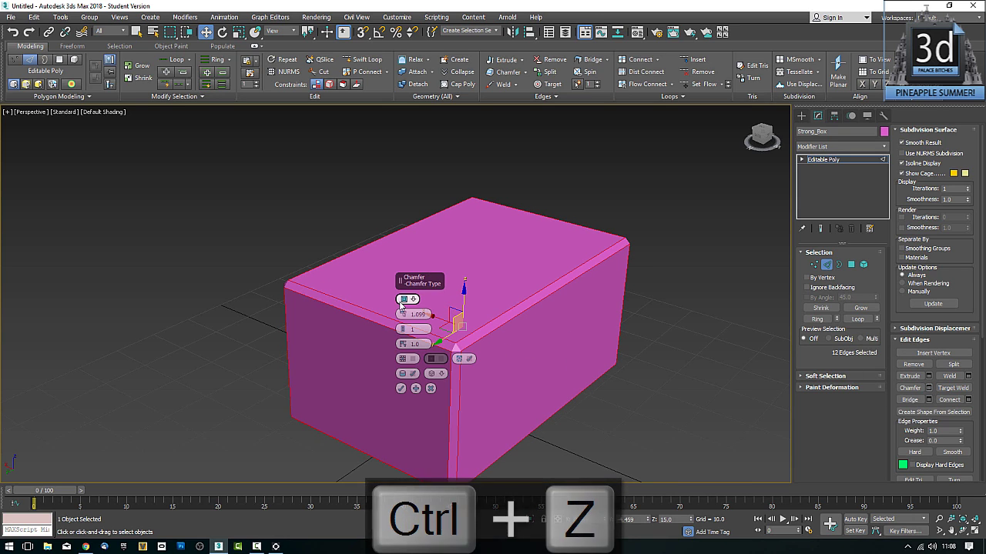
middle_drag(453, 371, 451, 357)
scroll(451, 358, up, 3)
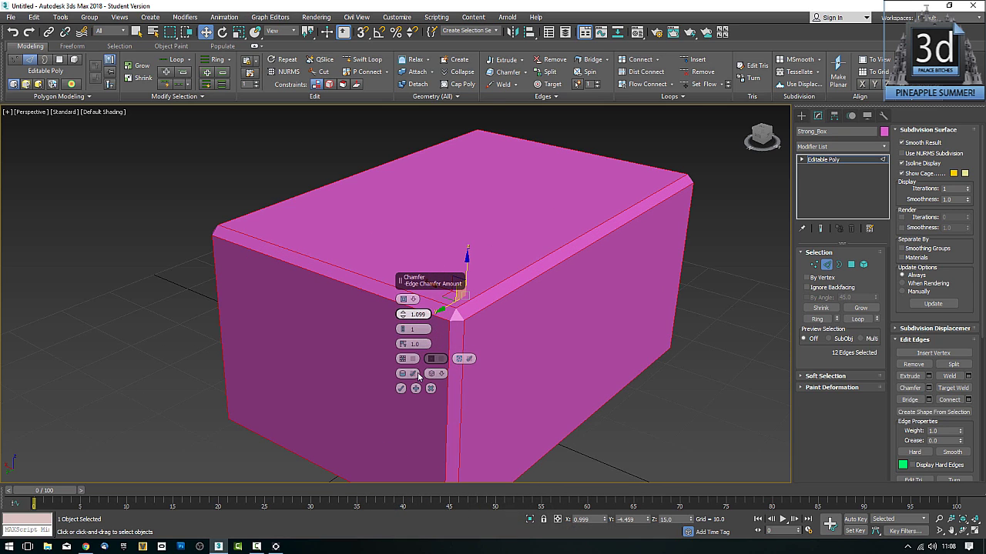
click(400, 388)
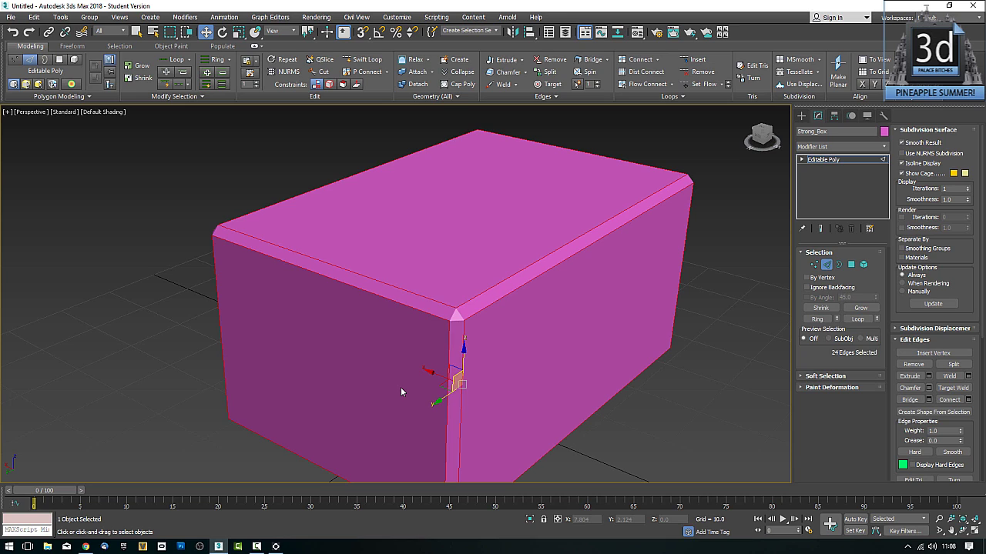
key(ctrl+z)
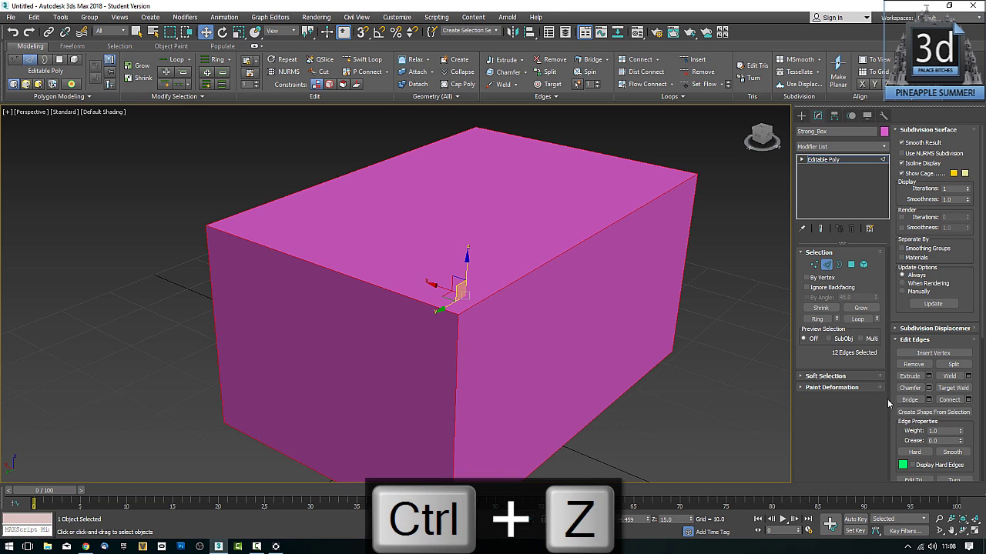
Try chamfering the selected box edges freehand again and undo the changes.
click(909, 388)
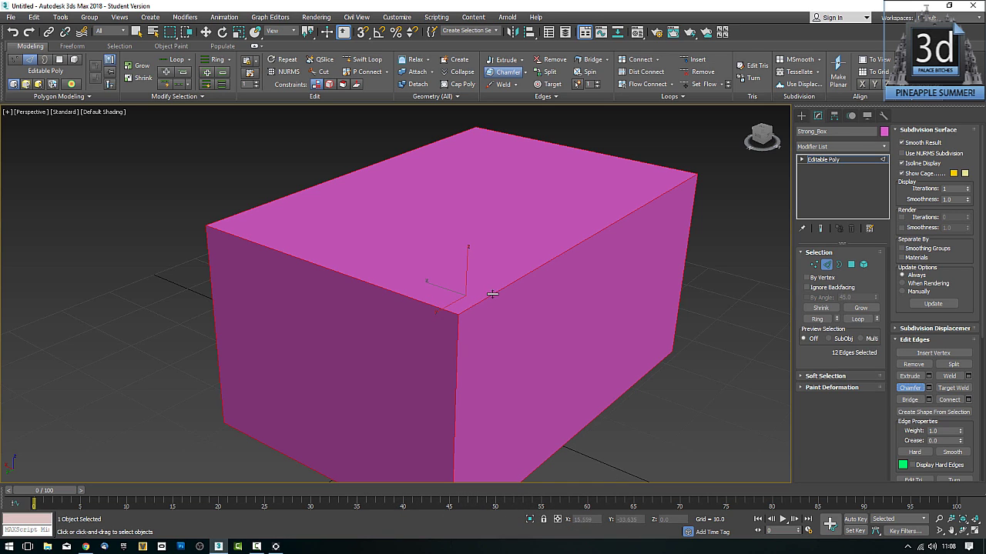
drag(496, 291, 502, 269)
alt+middle_drag(425, 296, 554, 281)
alt+middle_drag(580, 197, 598, 257)
key(ctrl+z)
key(ctrl+z)
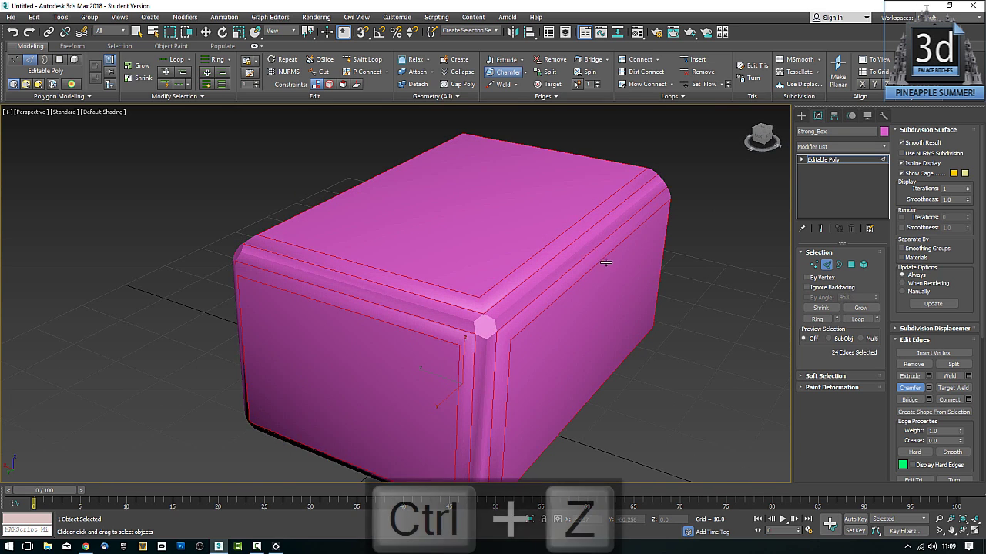
Switch the chamfer to the Standard type, apply it to all box edges at 0.69 with 4 segments, and undo it.
click(928, 388)
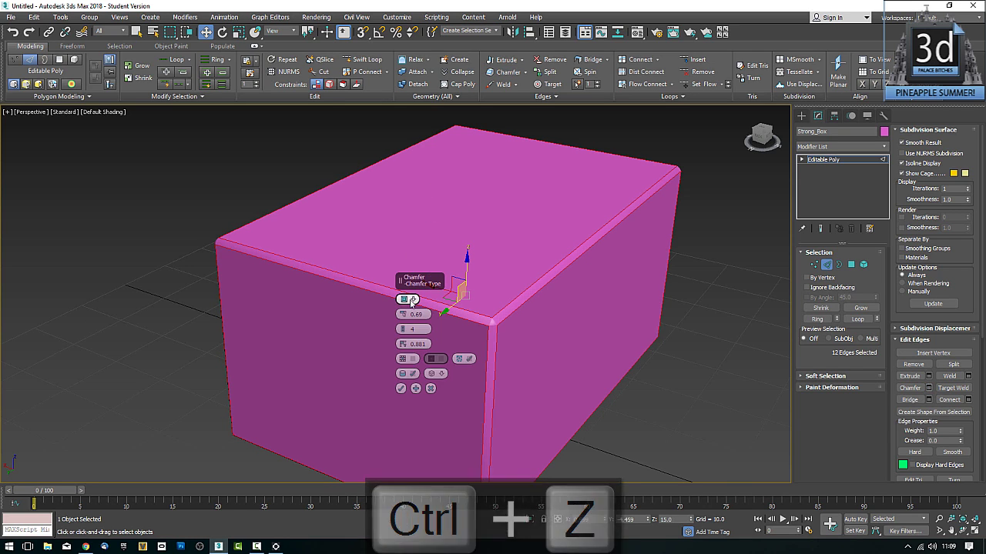
click(413, 301)
click(423, 307)
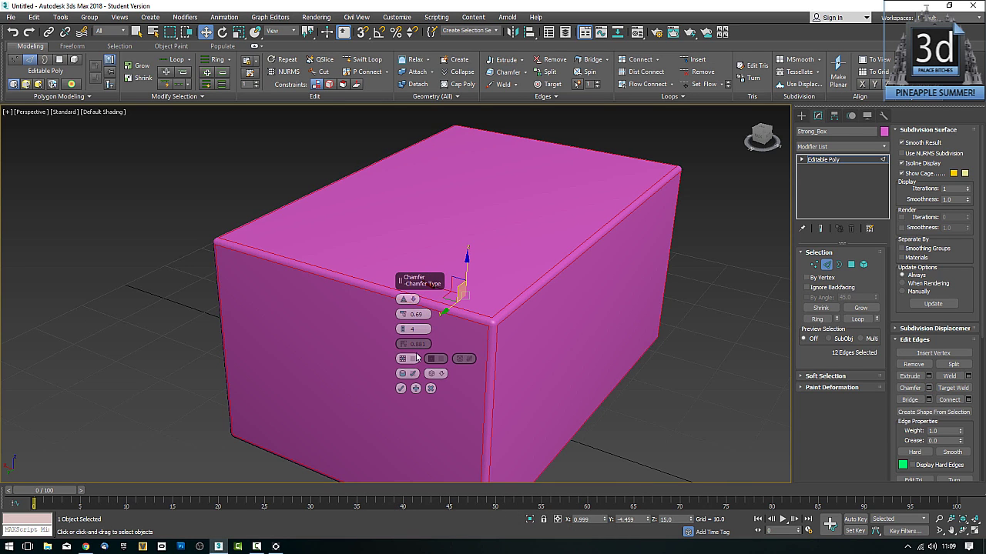
click(400, 388)
alt+middle_drag(407, 389, 485, 318)
key(ctrl+z)
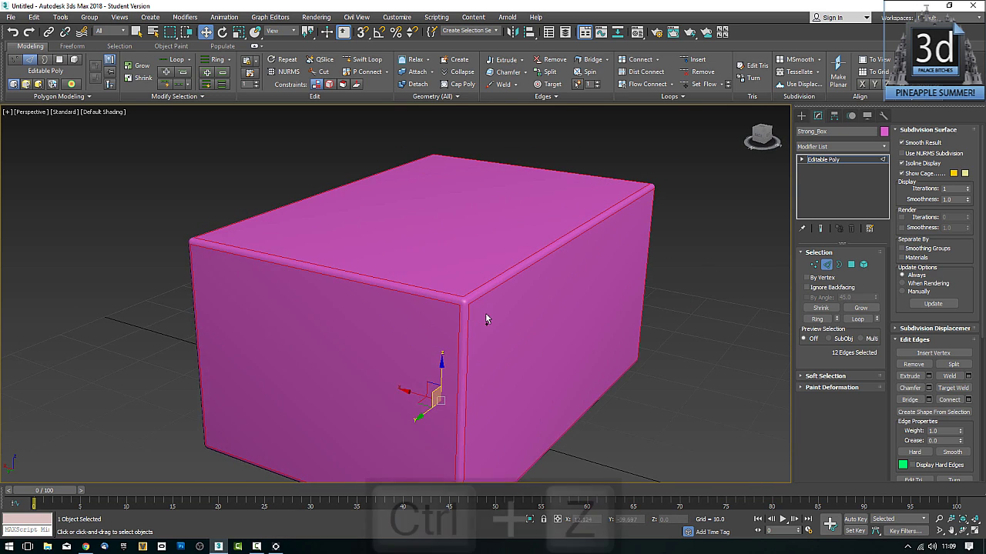
key(ctrl+z)
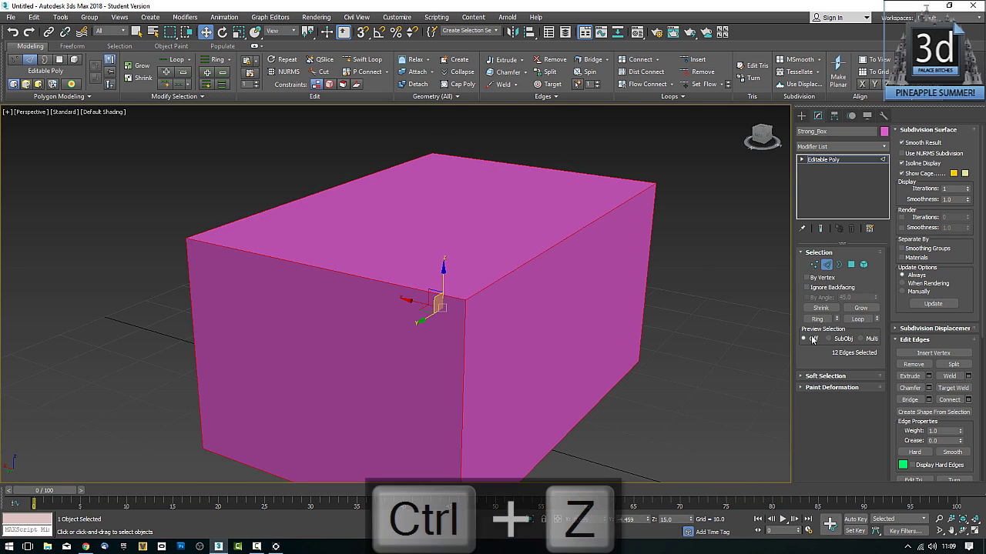
Chamfer all box edges freehand by about 3.347 with 4 segments, and show edged faces in the viewport.
click(915, 389)
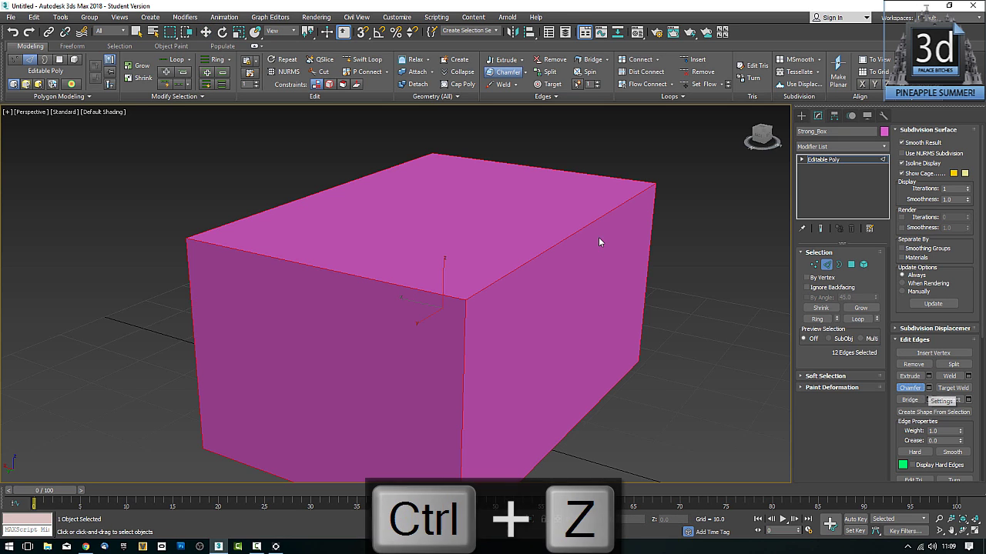
drag(554, 245, 550, 230)
key(F4)
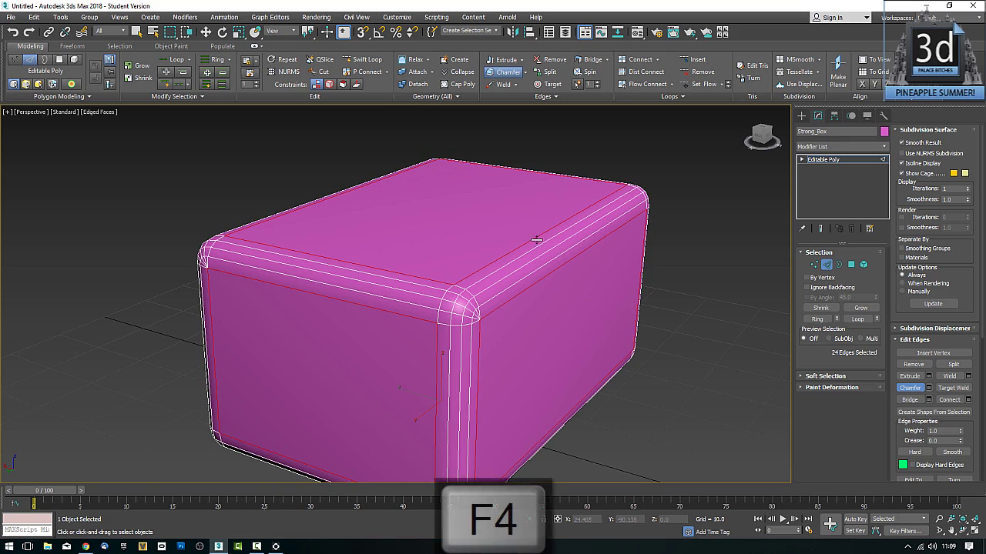
alt+middle_drag(550, 230, 529, 242)
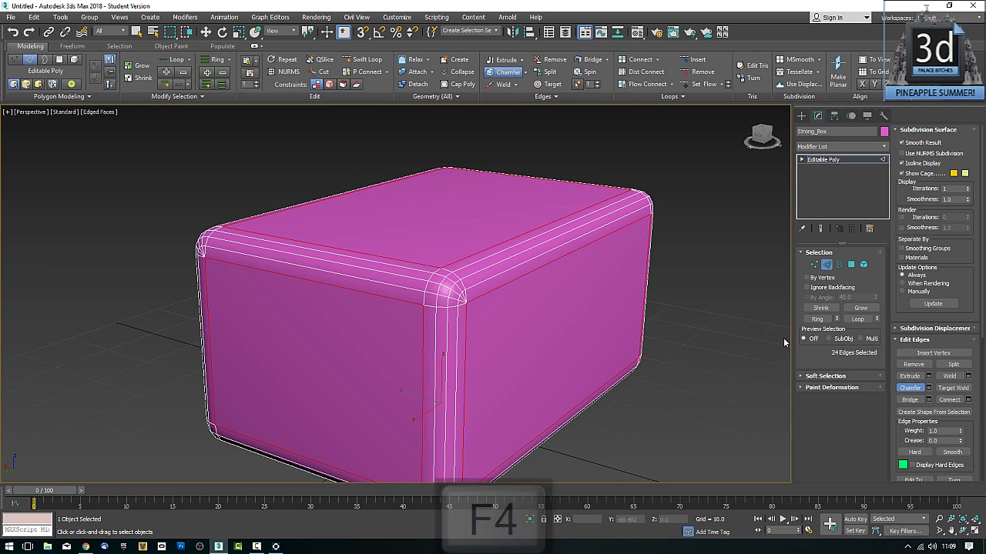
Try a second 3.347 chamfer on the selected edges with the segments reduced to 1, and cancel it.
click(929, 388)
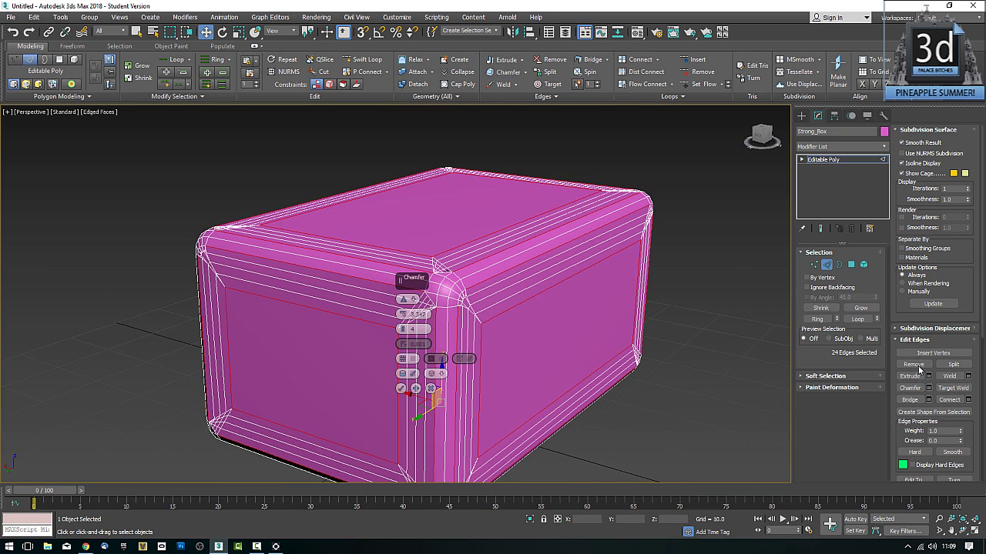
click(402, 332)
click(402, 333)
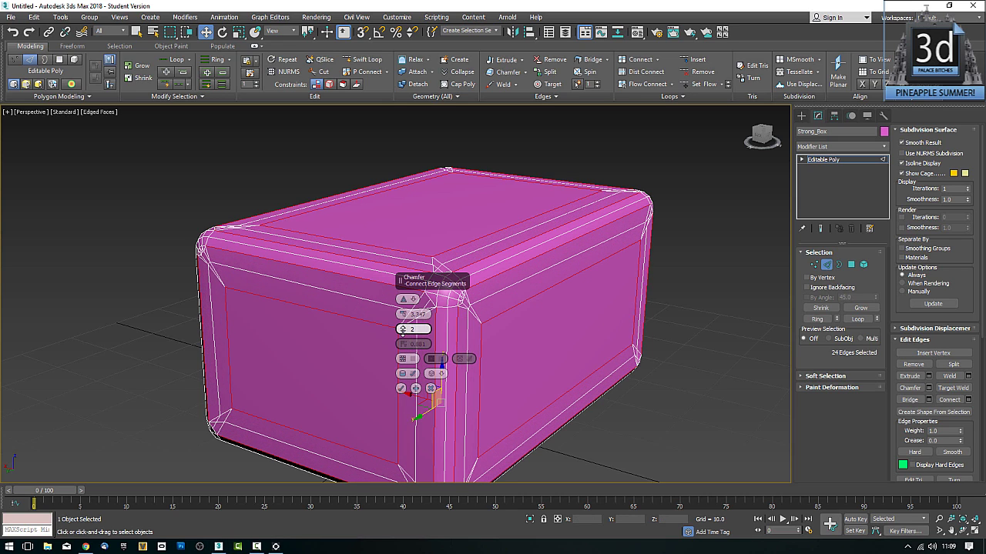
click(402, 333)
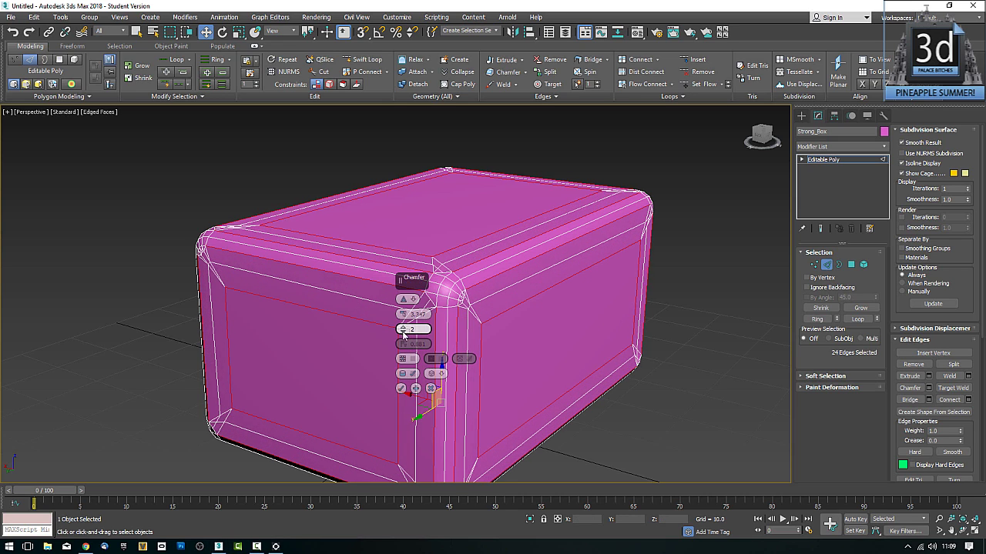
click(430, 389)
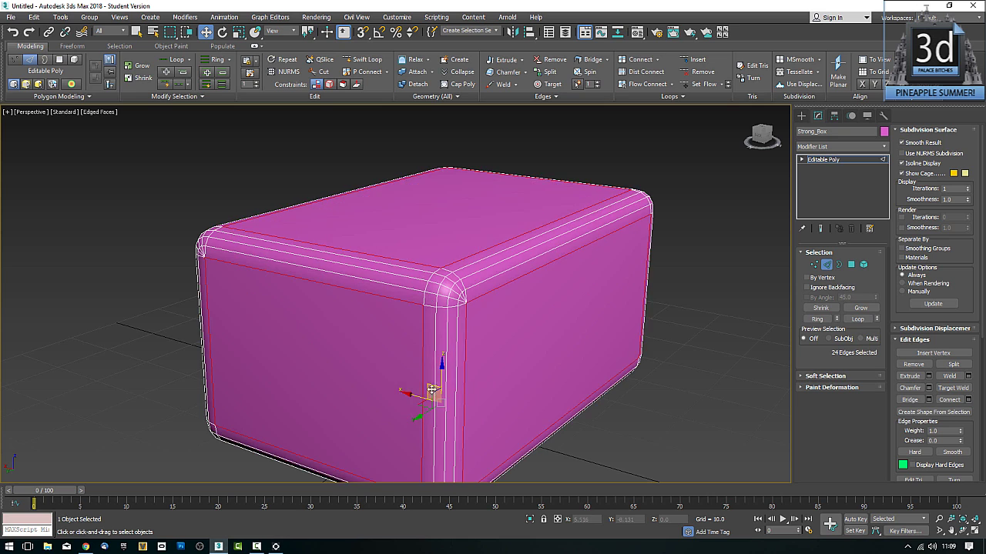
Undo the freehand chamfer to restore the sharp-edged box.
alt+middle_drag(533, 327, 538, 332)
key(ctrl+z)
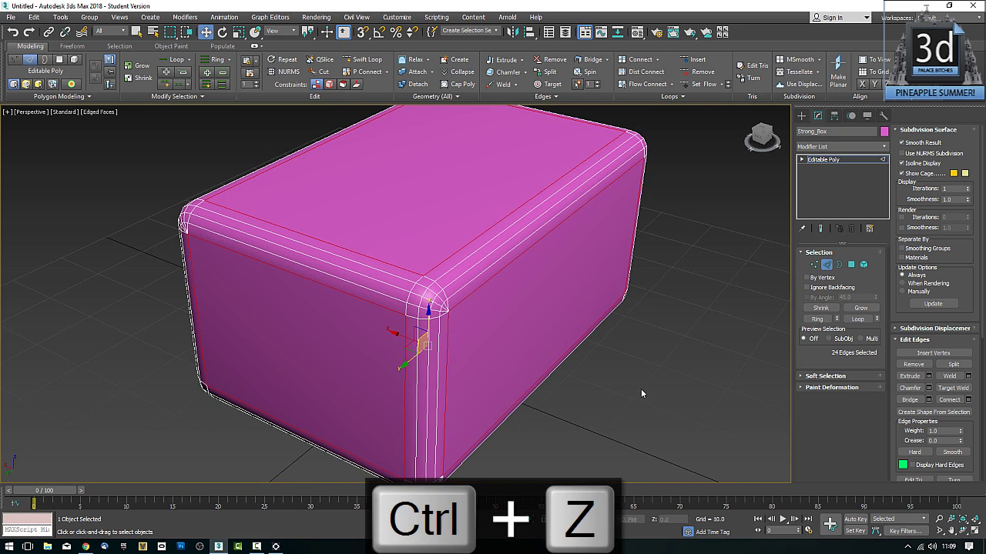
key(ctrl+z)
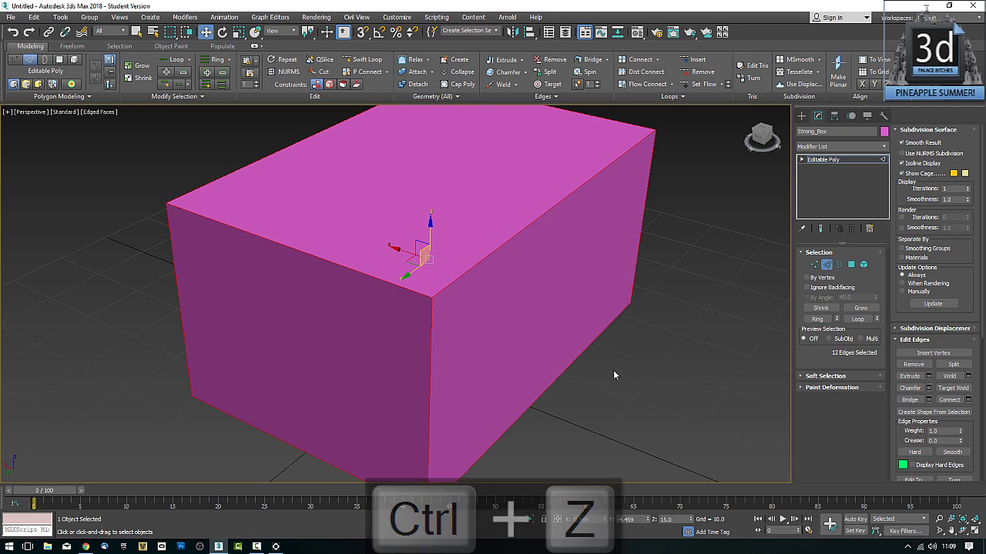
Start a chamfer of 3.347 on all box edges from the Chamfer settings and reduce its segments to 1.
alt+middle_drag(614, 374, 670, 379)
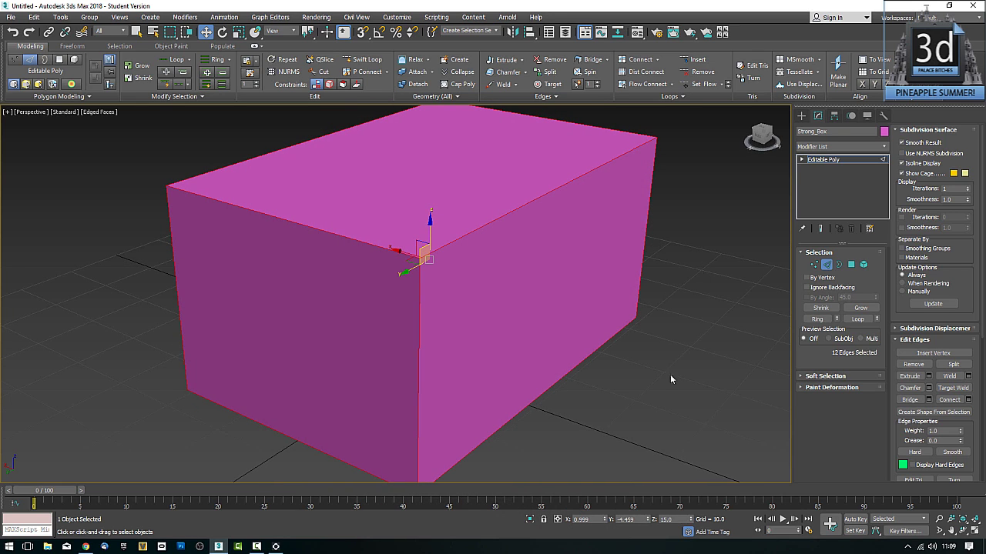
click(929, 388)
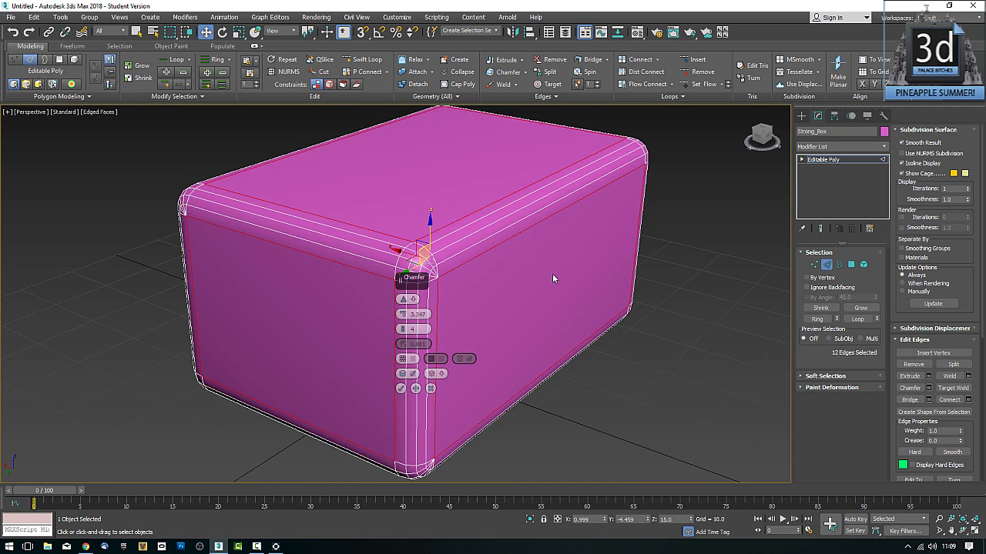
scroll(340, 278, up, 3)
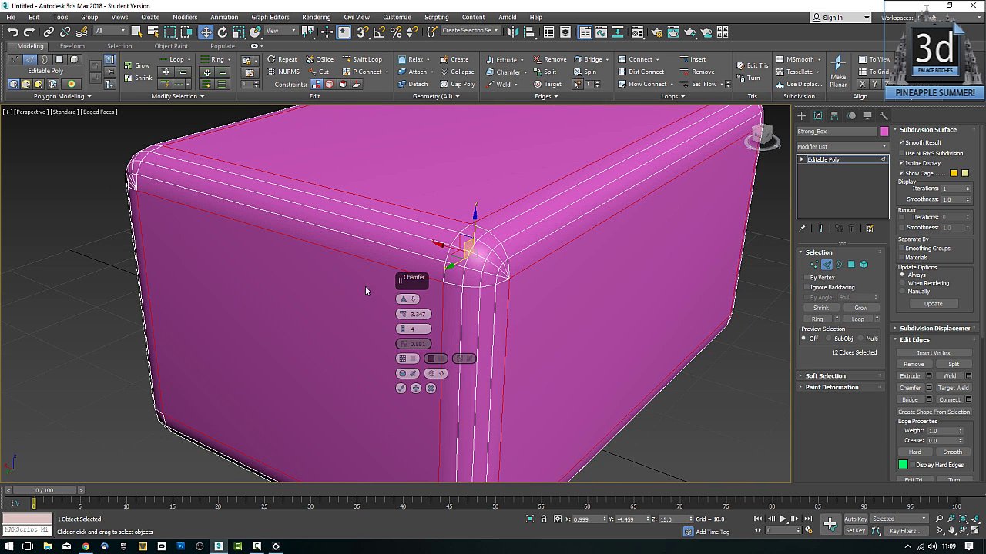
click(402, 333)
click(402, 333)
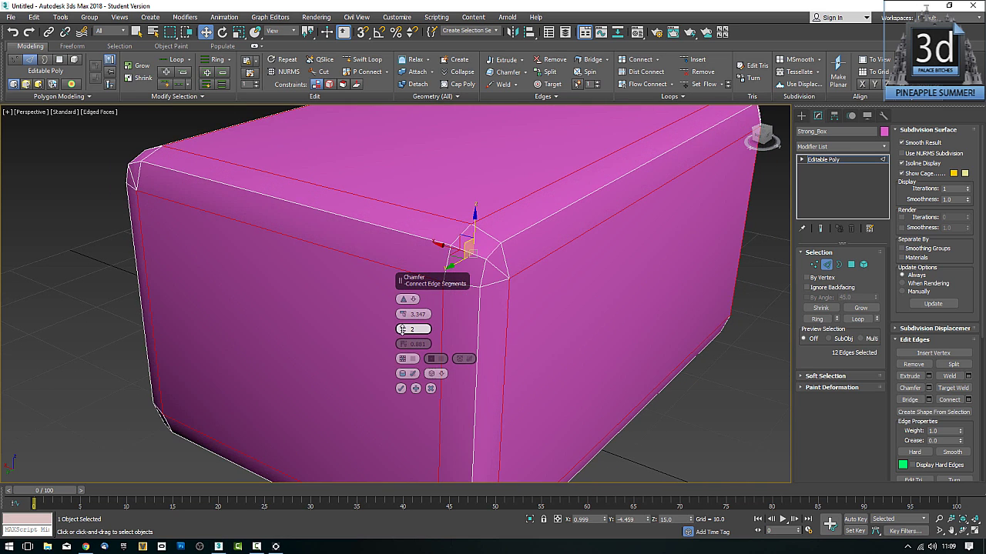
click(402, 332)
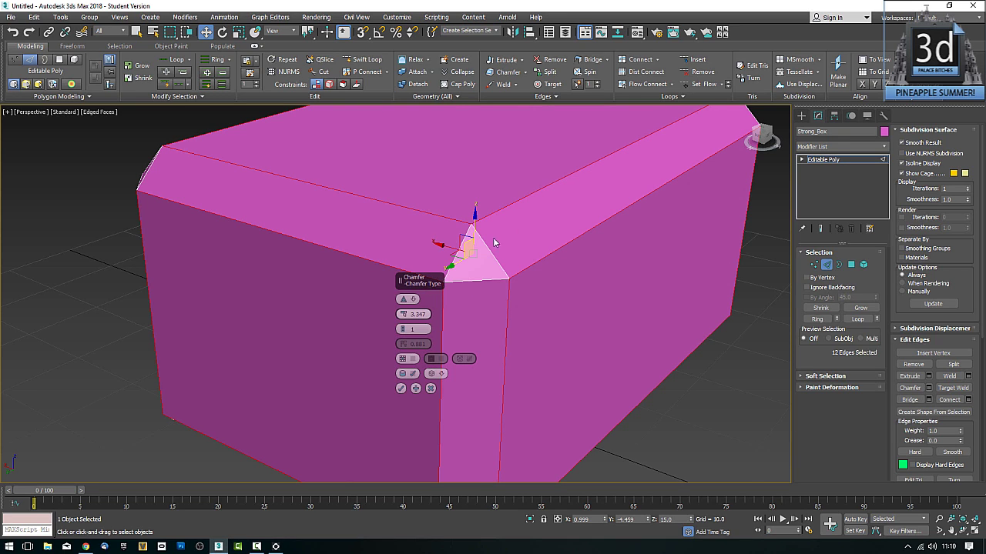
Raise the chamfer back to 4 segments and apply it to the box edges.
click(403, 328)
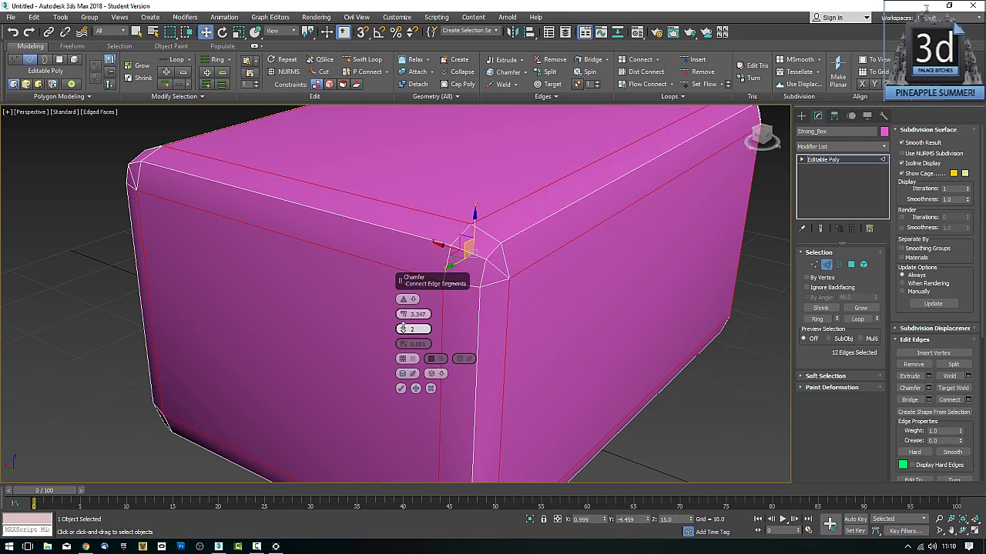
click(402, 327)
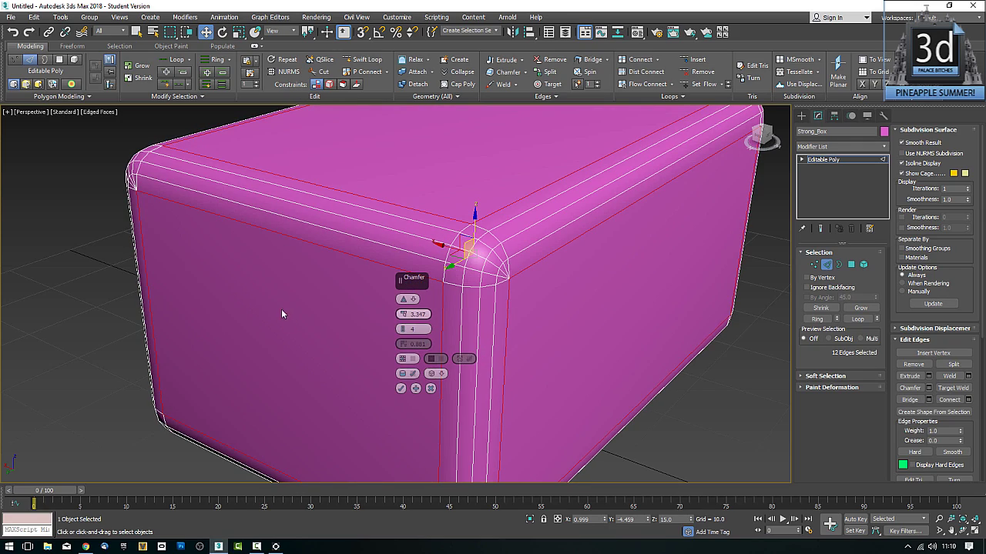
mouse_move(285, 309)
alt+middle_down()
mouse_move(395, 313)
mouse_move(332, 301)
mouse_move(368, 324)
mouse_move(282, 315)
mouse_move(282, 324)
alt+middle_up()
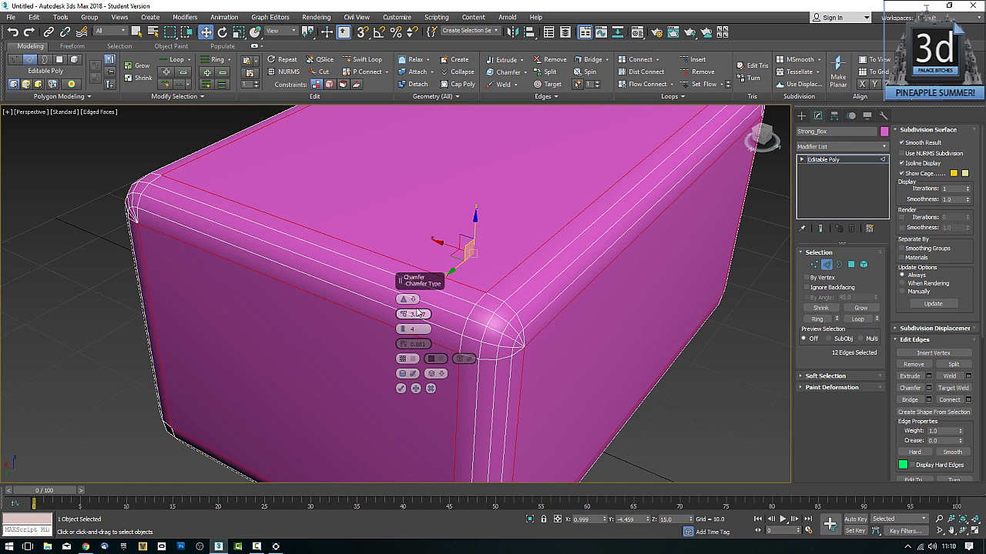
middle_drag(489, 328, 476, 318)
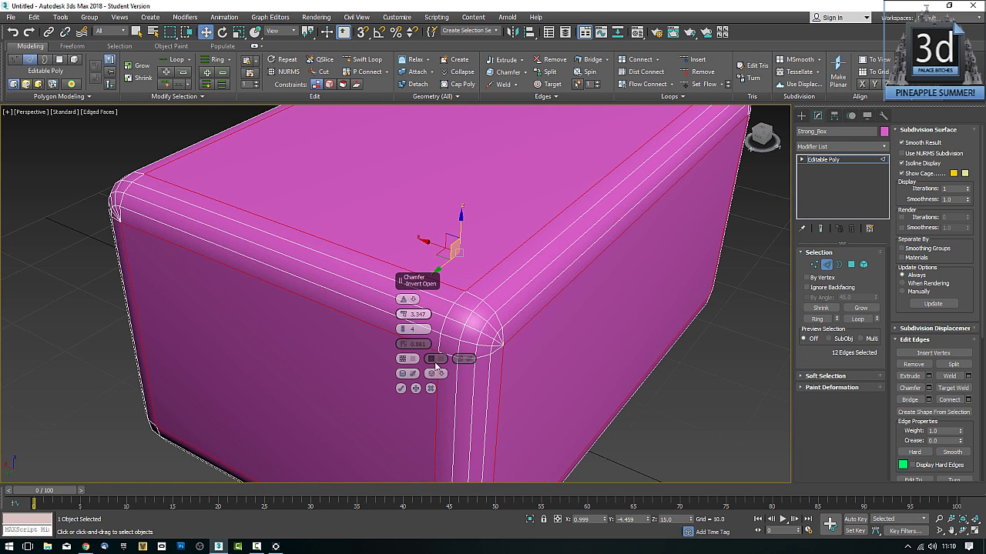
click(401, 389)
Leave edge editing so the whole chamfered box is selected as an object.
scroll(447, 362, down, 5)
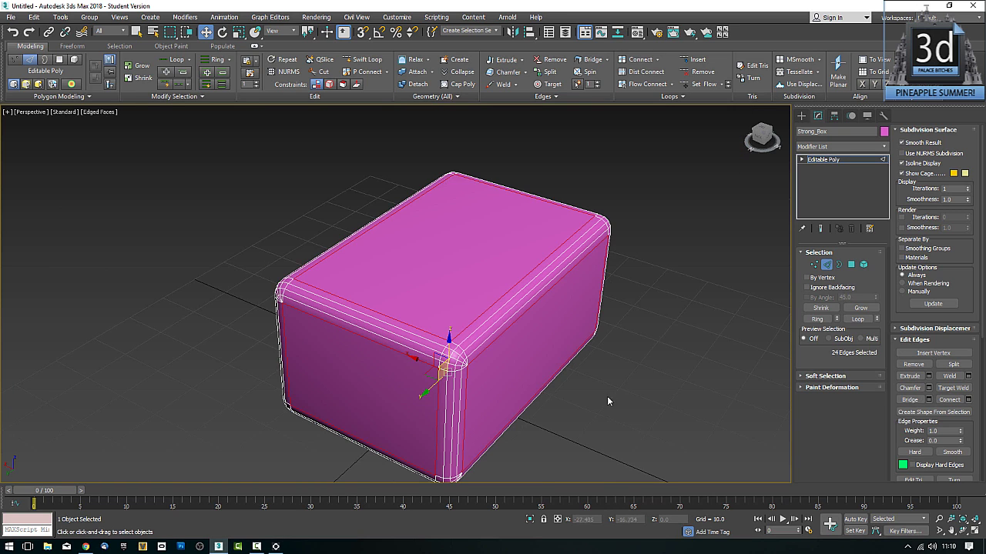
alt+middle_drag(607, 395, 607, 391)
click(828, 267)
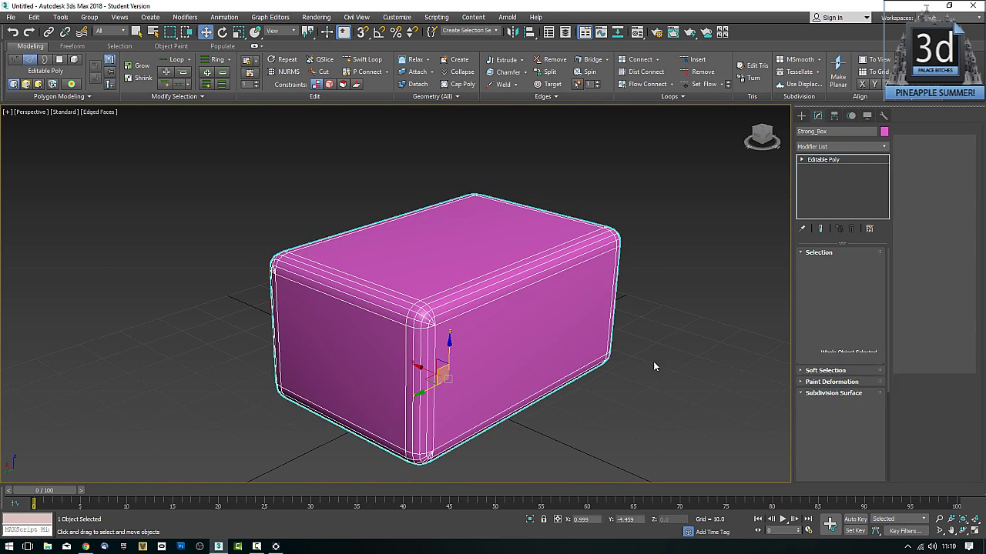
click(653, 361)
alt+middle_drag(671, 365, 709, 323)
click(604, 408)
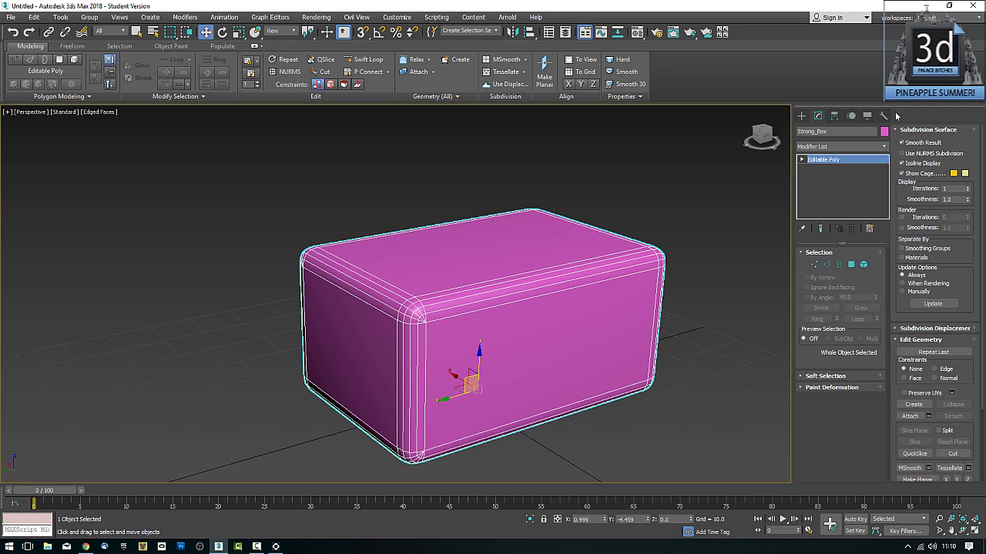
Run the Polygon Counter utility to check the box's triangle count.
click(883, 115)
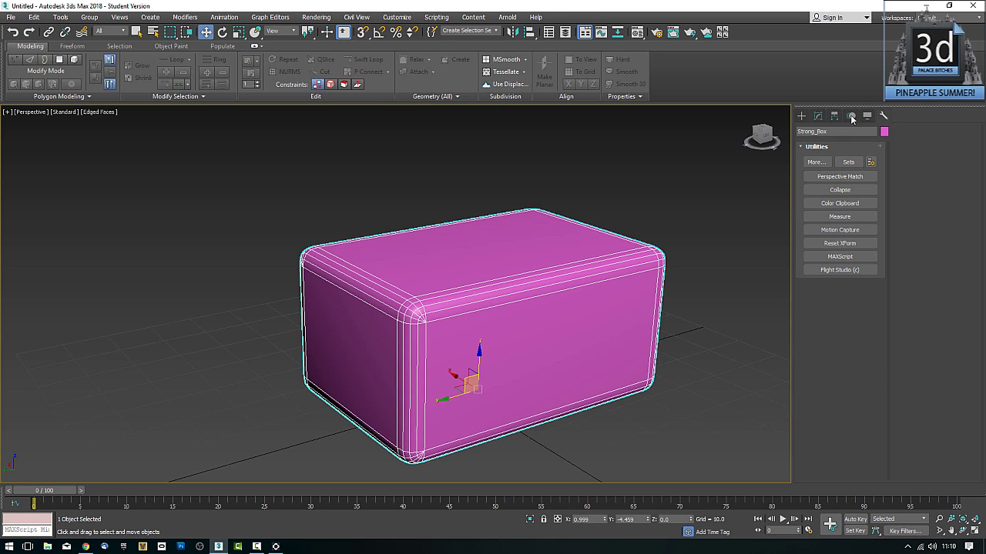
click(816, 162)
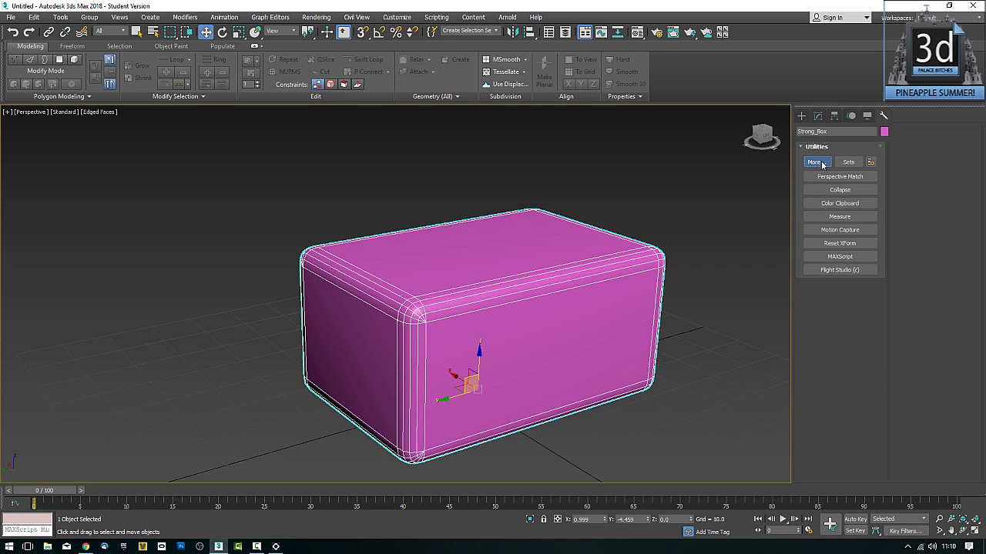
double_click(448, 308)
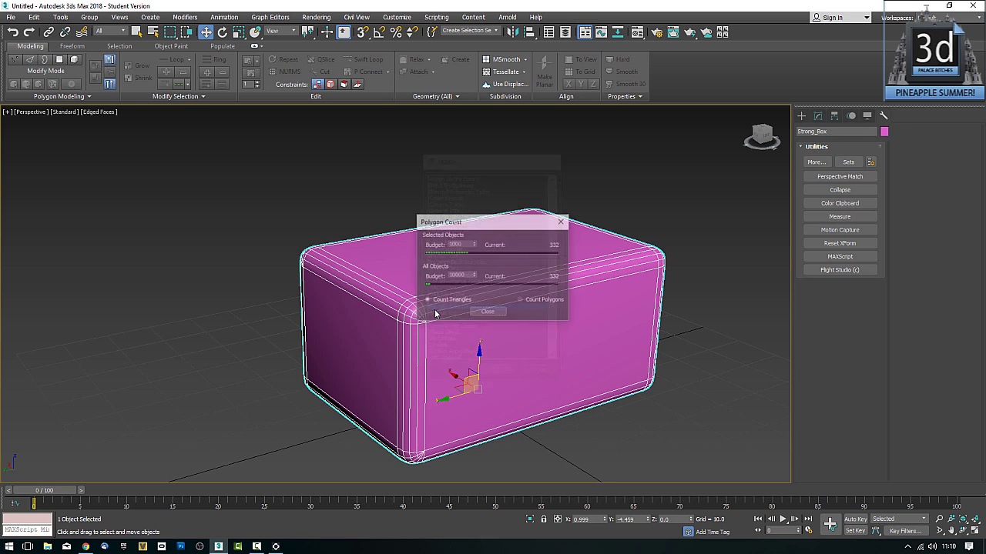
drag(502, 228, 985, 231)
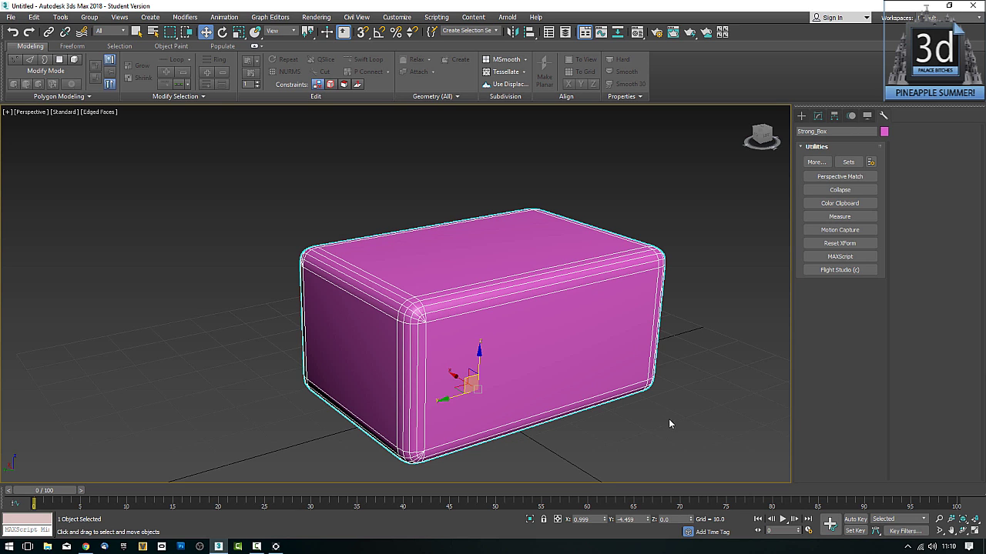
middle_drag(669, 420, 627, 377)
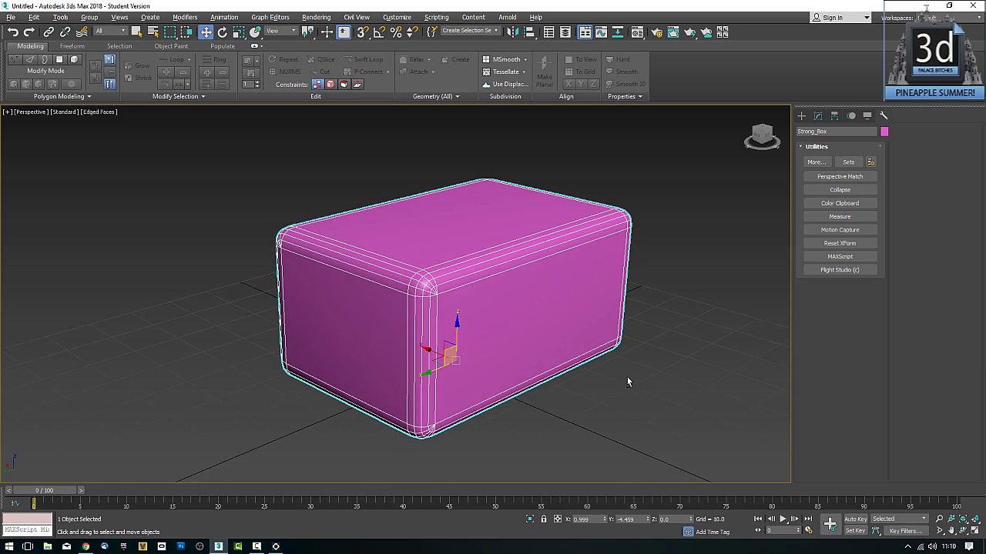
mouse_move(685, 317)
alt+middle_down()
mouse_move(757, 303)
mouse_move(600, 322)
mouse_move(667, 310)
alt+middle_up()
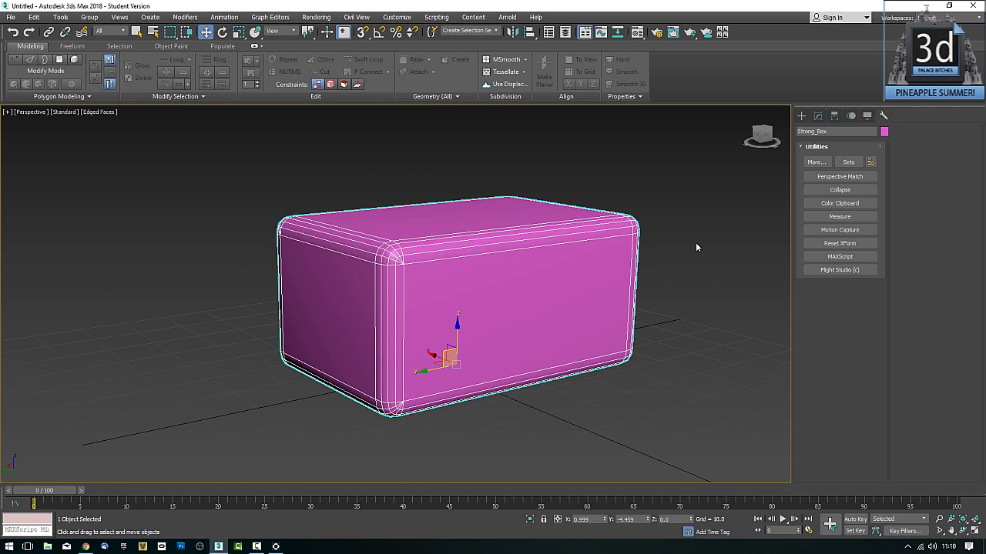
mouse_move(685, 299)
alt+middle_down()
mouse_move(776, 297)
mouse_move(684, 303)
mouse_move(692, 300)
alt+middle_up()
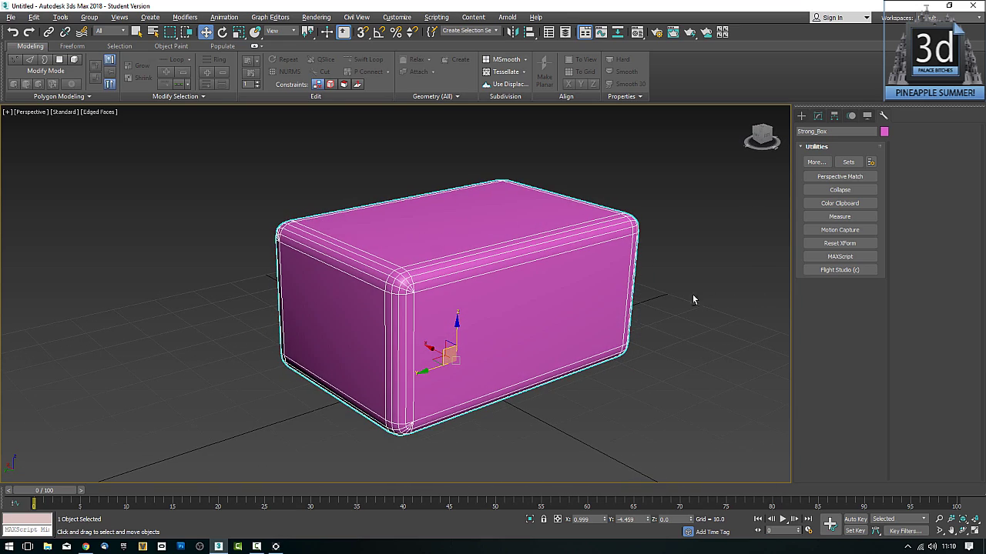
click(801, 116)
alt+middle_drag(341, 301, 462, 292)
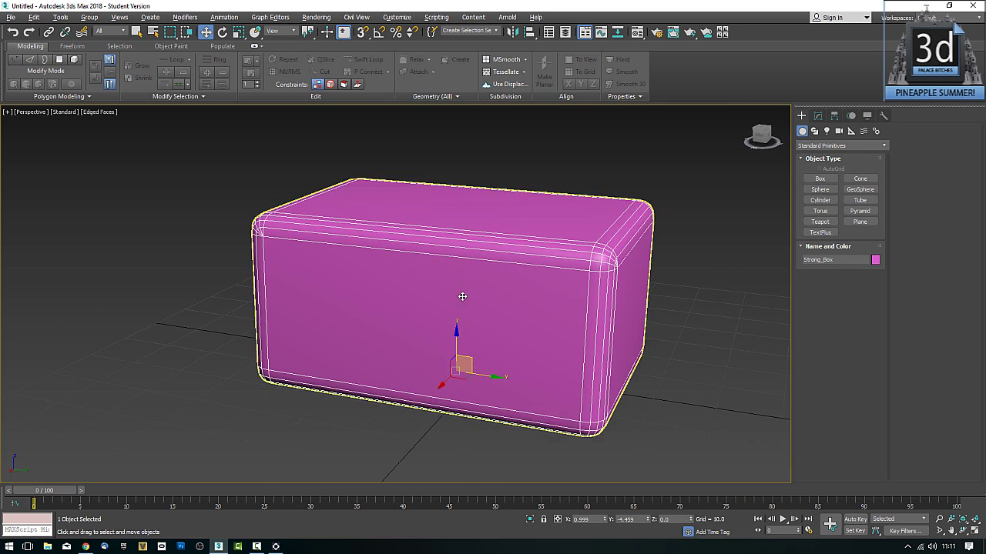
mouse_move(562, 286)
alt+middle_down()
mouse_move(541, 303)
mouse_move(549, 287)
alt+middle_up()
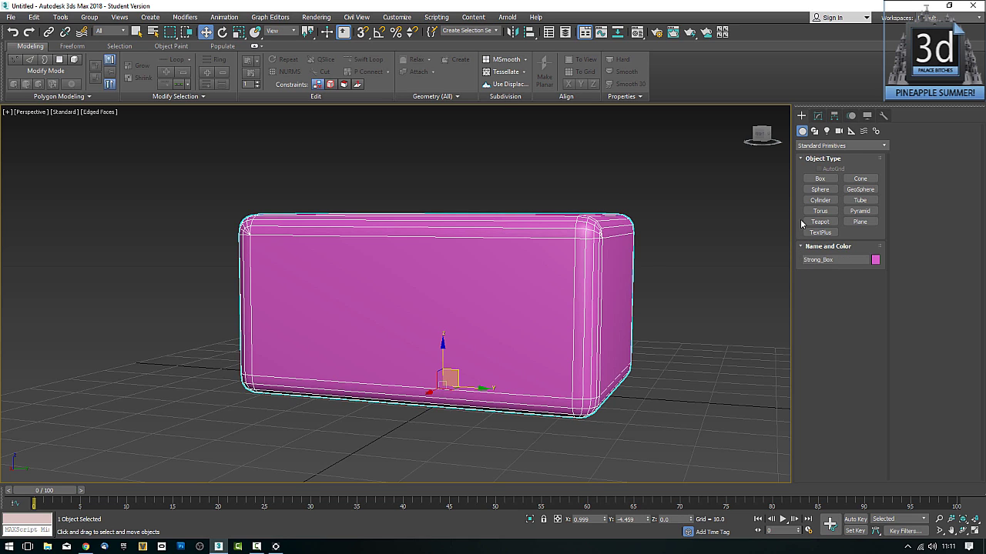
alt+middle_drag(656, 223, 659, 223)
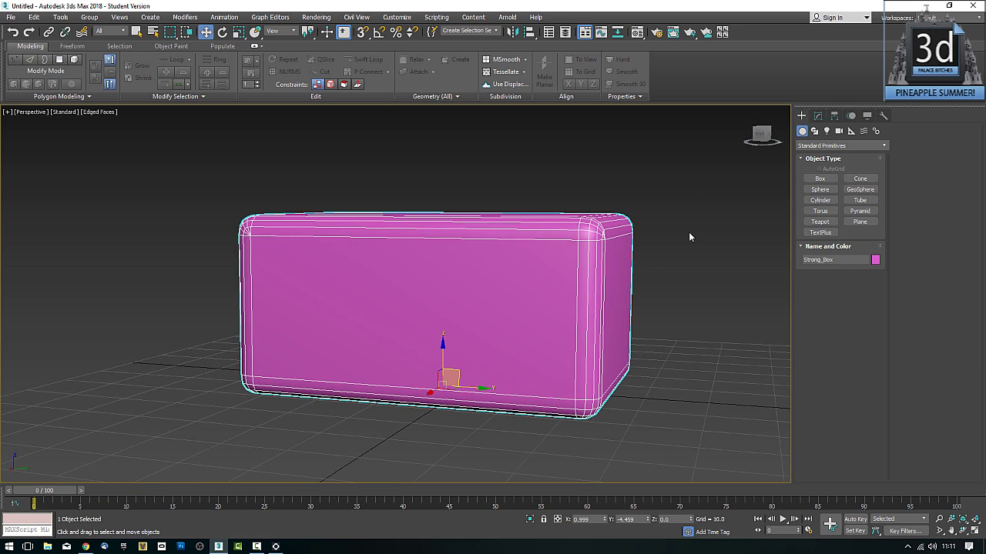
click(818, 116)
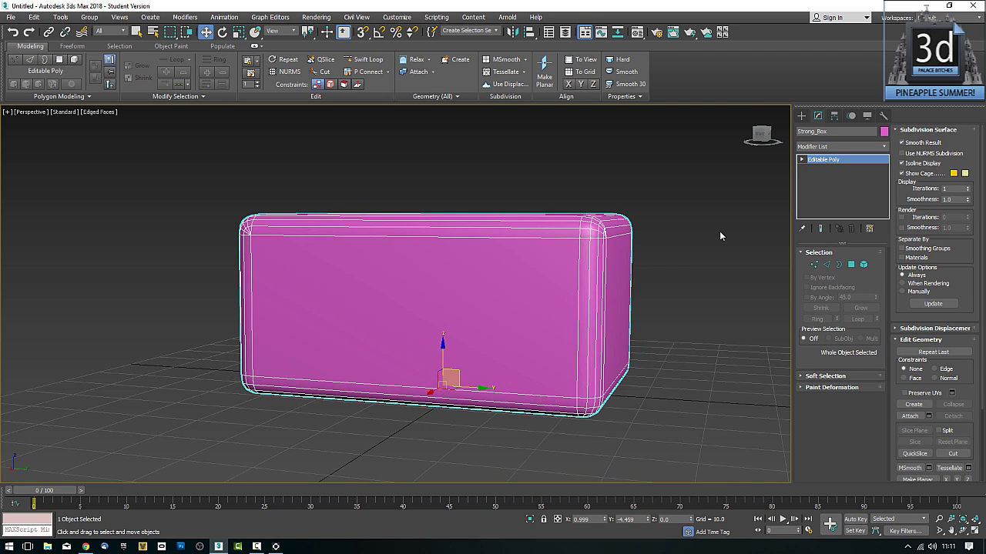
Select all the vertical edges around the box and connect them with a single horizontal edge loop.
click(827, 266)
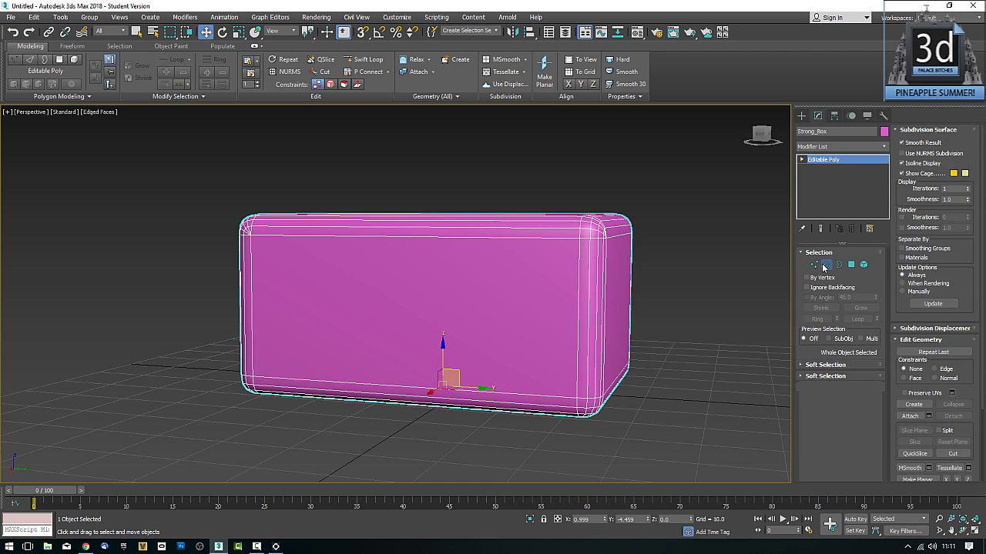
click(718, 279)
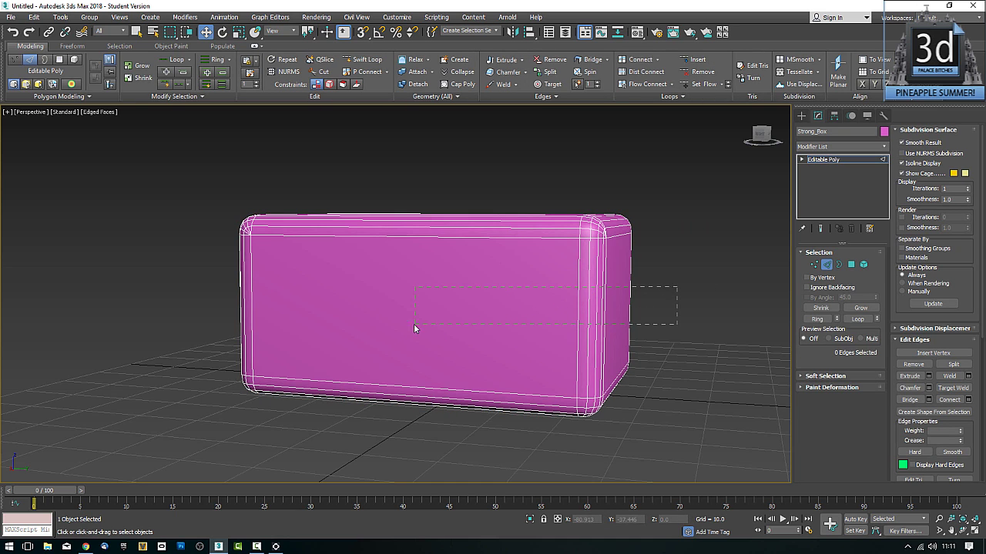
drag(177, 302, 173, 301)
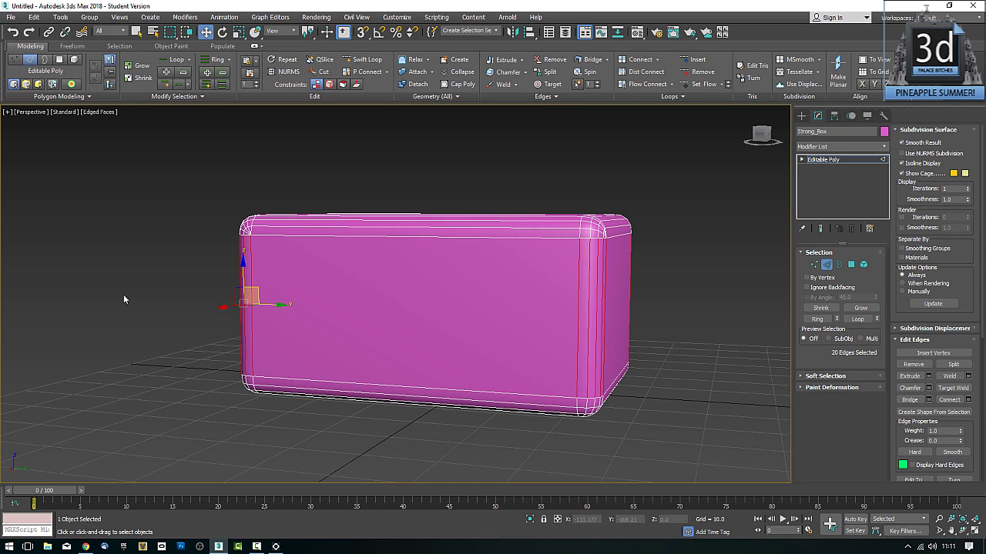
alt+middle_drag(123, 297, 183, 283)
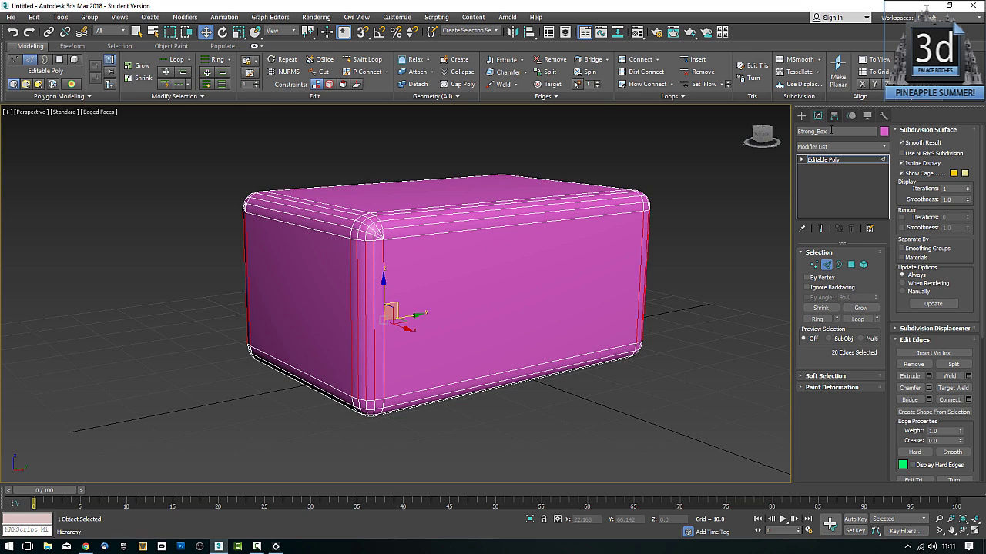
click(949, 402)
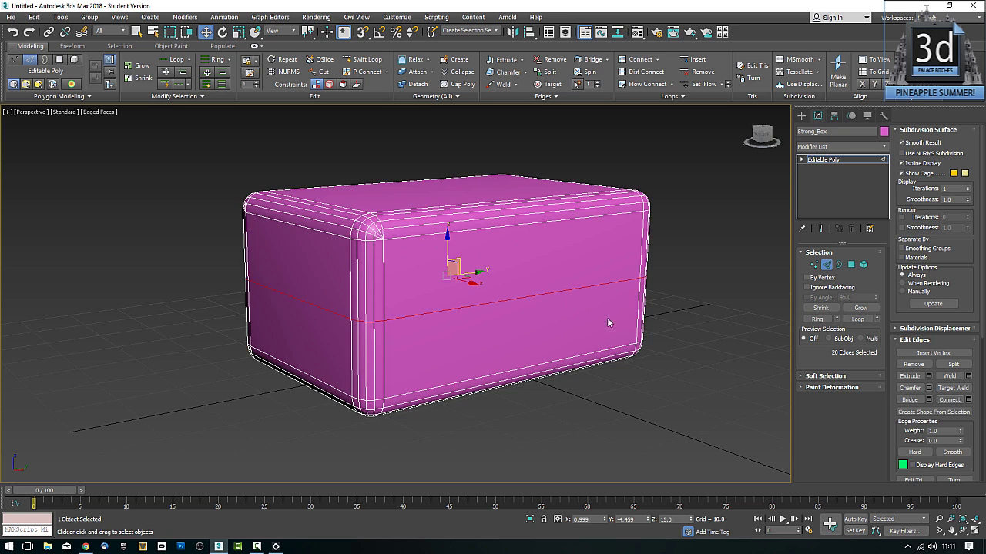
Raise the new horizontal edge loop to a height of about 21.8 to mark the lid line.
alt+middle_drag(607, 317, 585, 308)
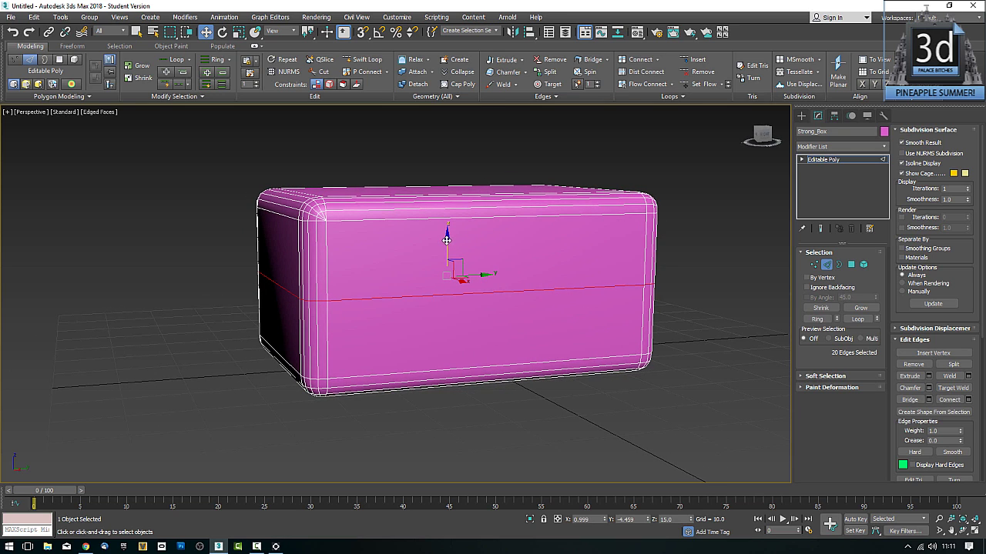
drag(447, 240, 446, 198)
alt+middle_drag(310, 244, 357, 260)
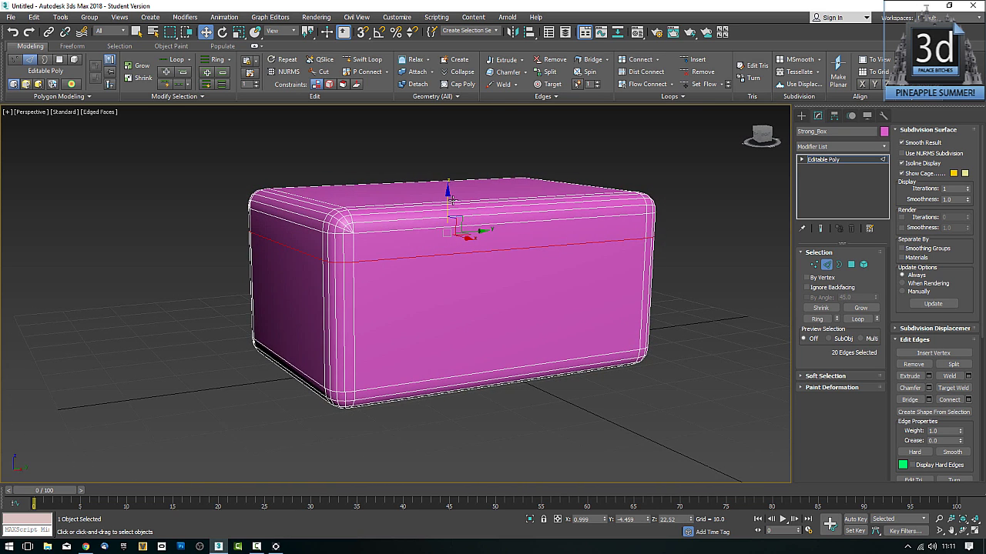
drag(447, 200, 447, 206)
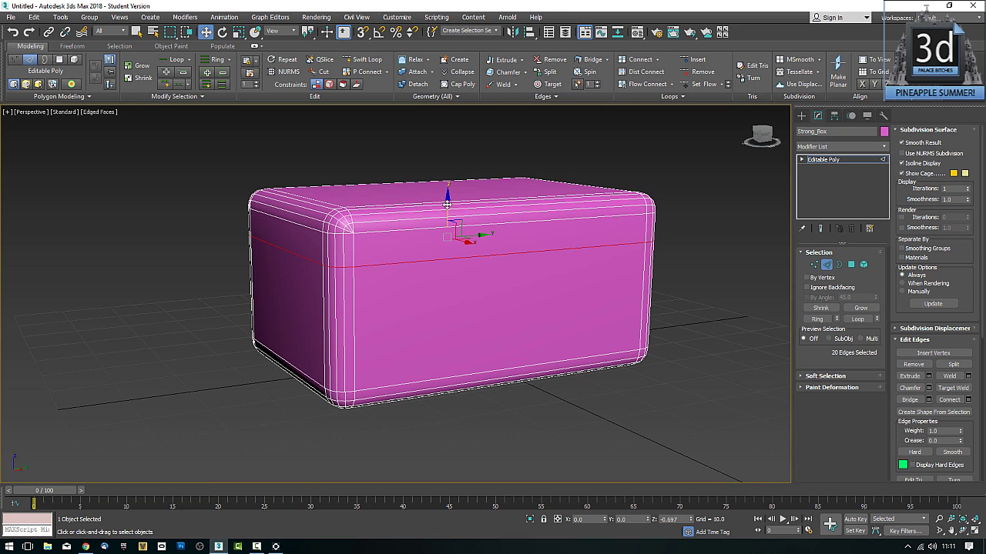
Chamfer the lid-line loop by 0.221 with 1 segment to form a narrow seam strip.
scroll(568, 285, up, 4)
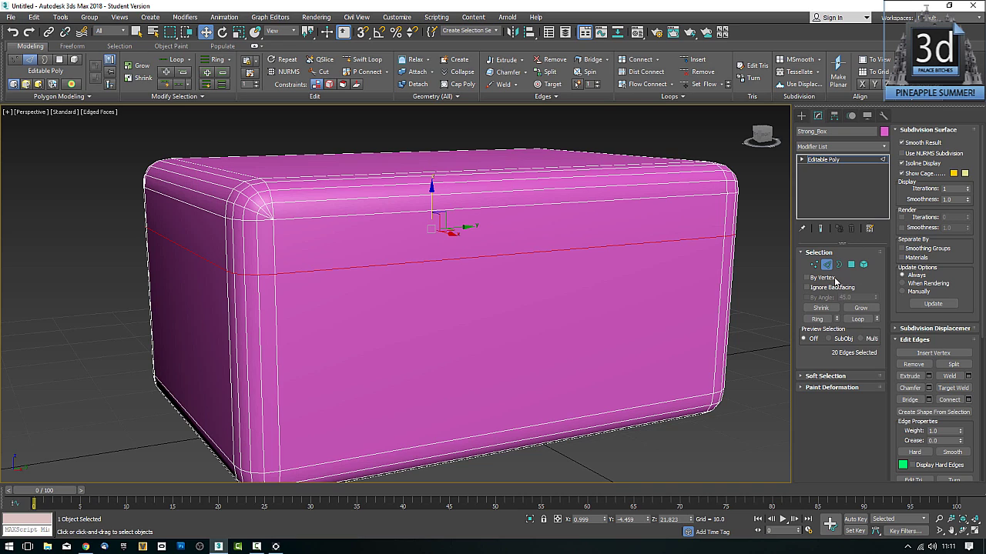
click(929, 388)
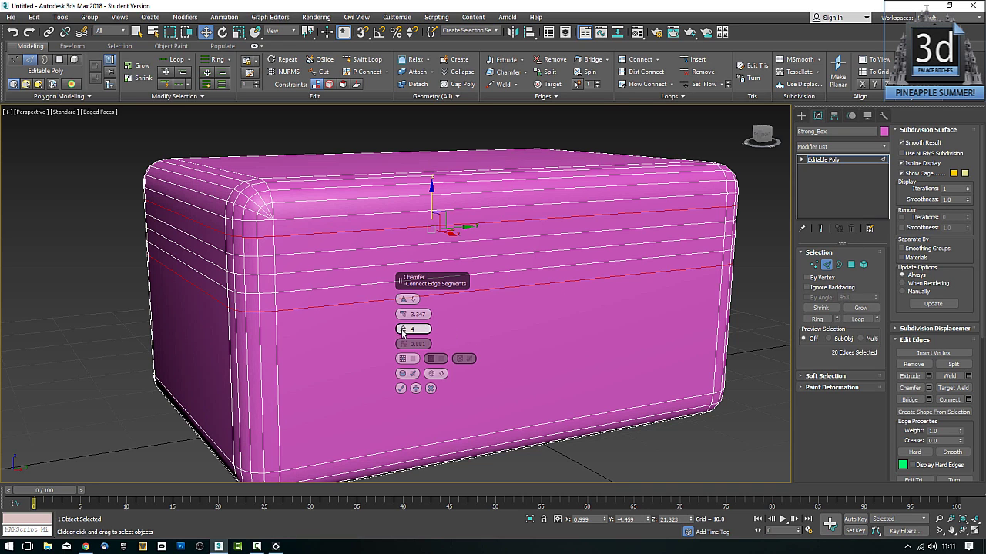
drag(403, 337, 398, 385)
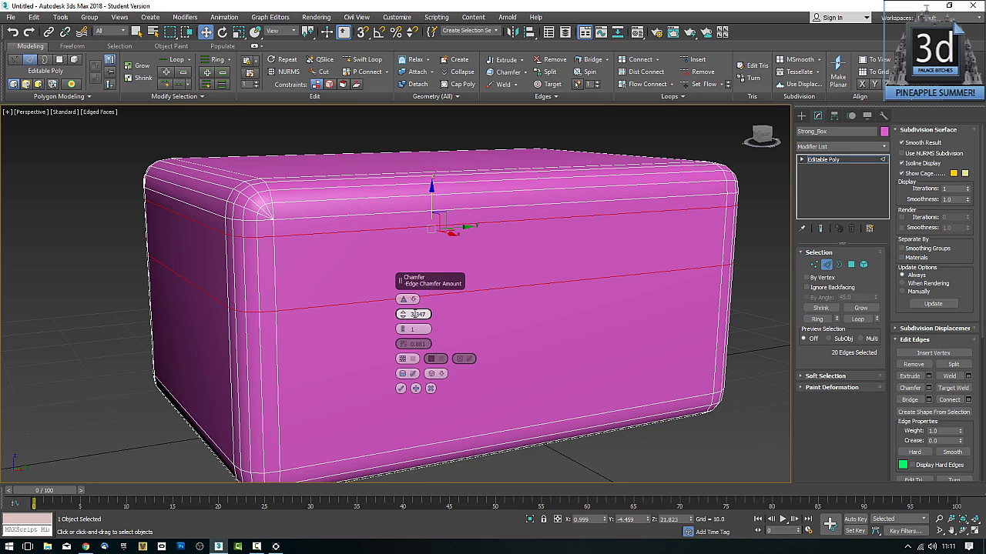
drag(405, 320, 407, 330)
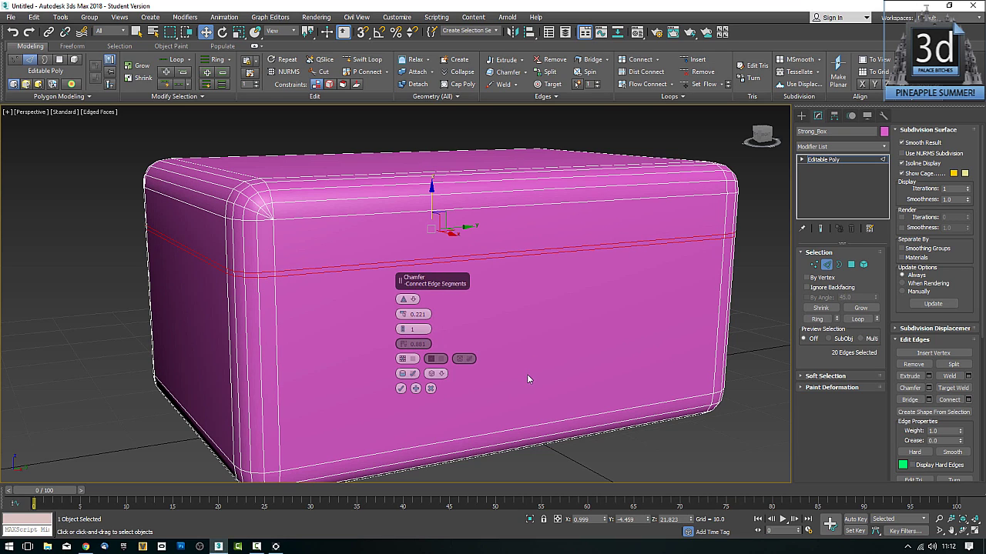
click(401, 390)
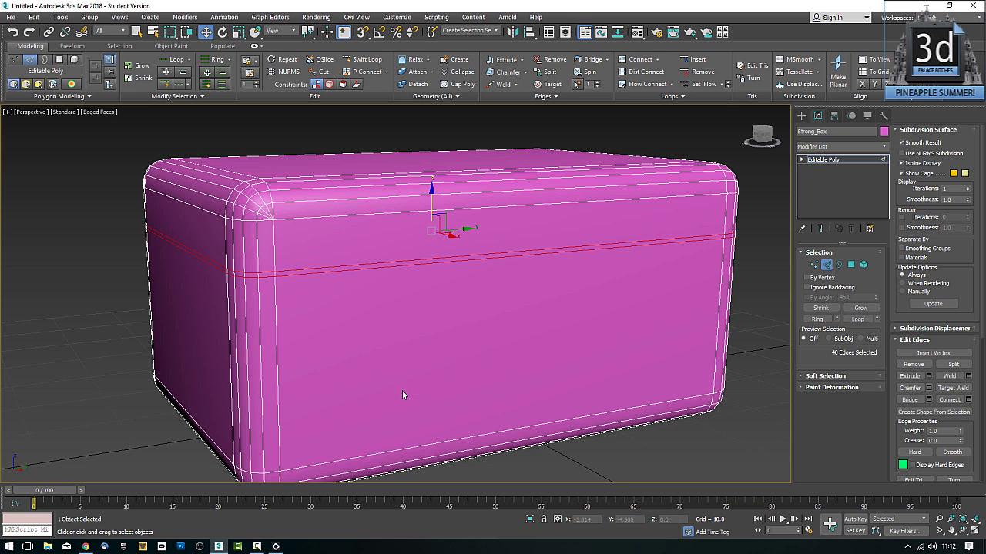
Select all the edges running along the box's length and connect them with one loop around its middle.
scroll(502, 348, down, 3)
alt+middle_drag(491, 346, 467, 349)
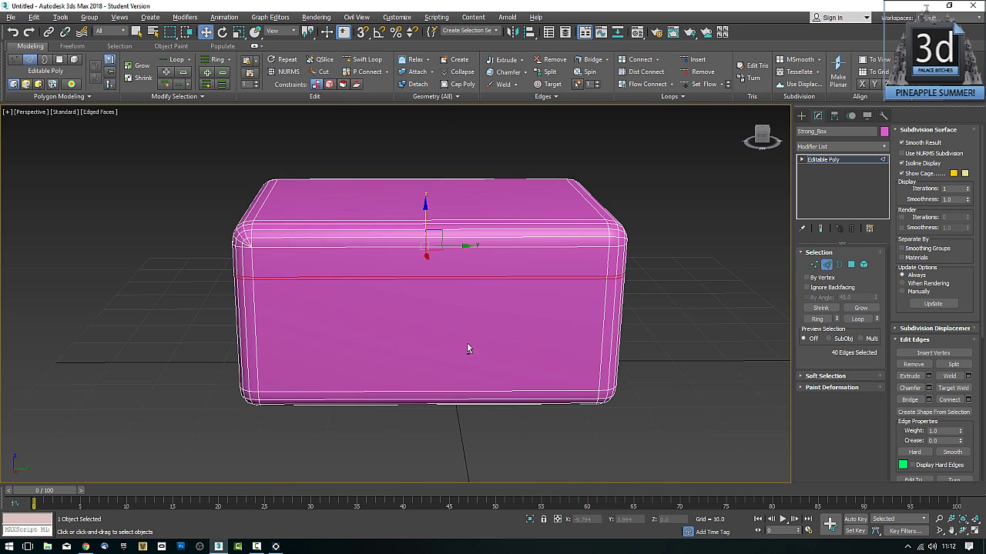
click(416, 144)
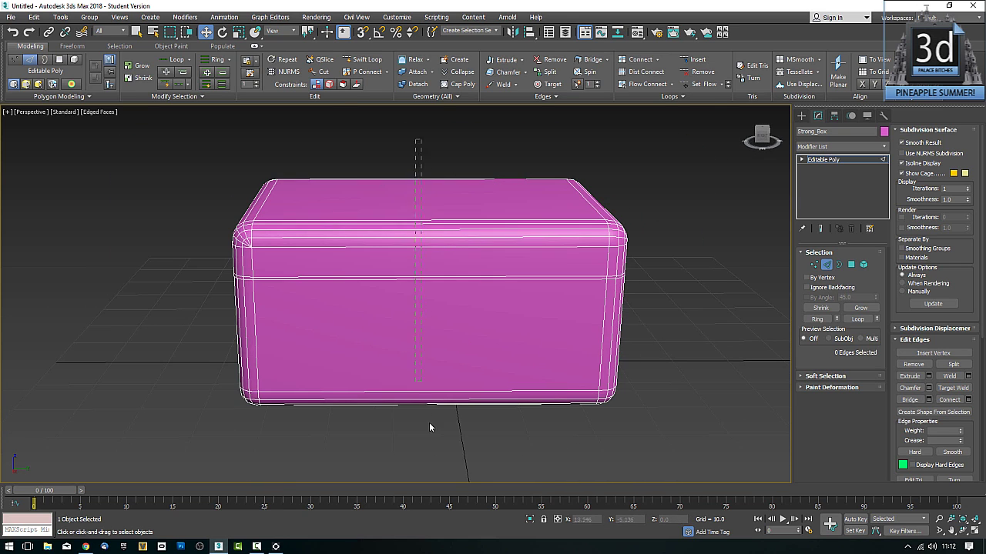
drag(430, 424, 438, 453)
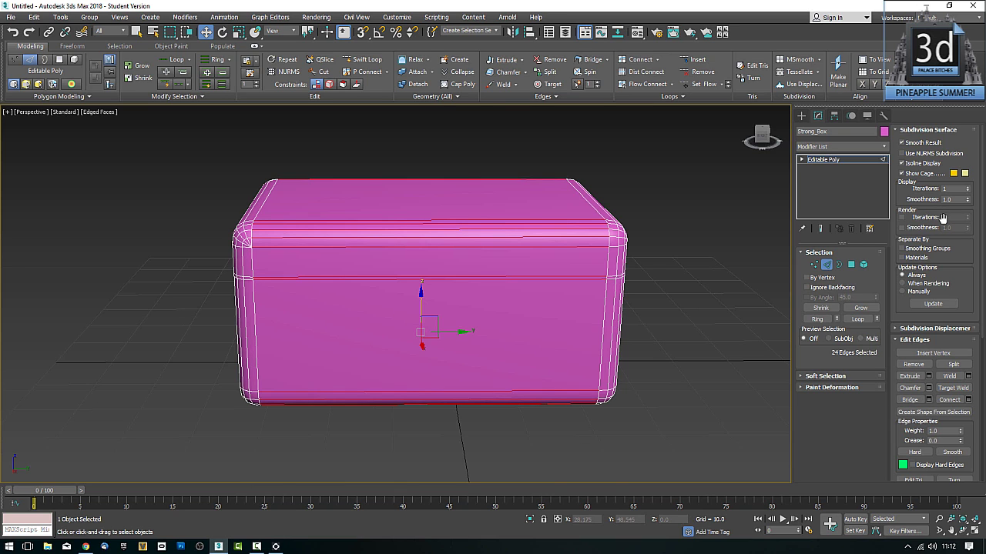
click(950, 400)
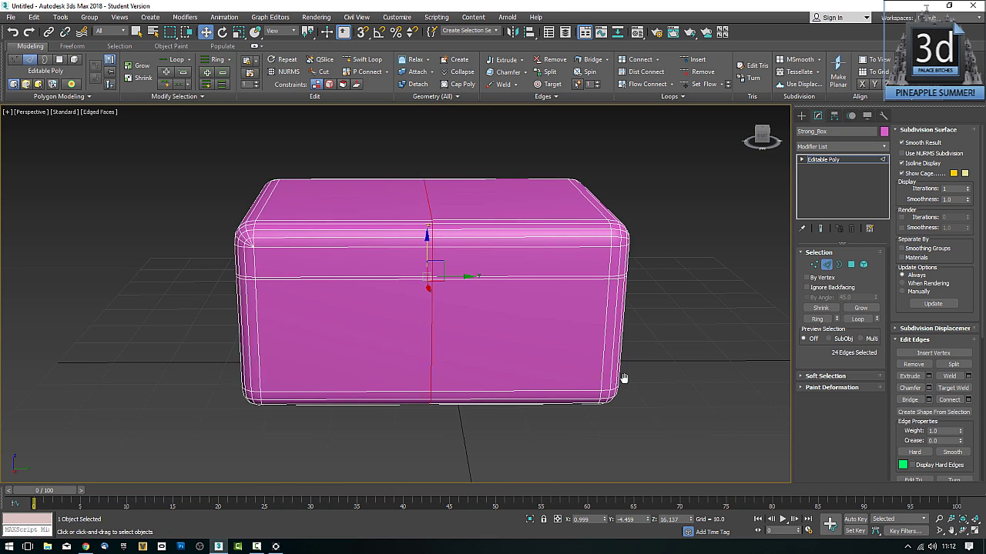
alt+middle_drag(624, 378, 765, 390)
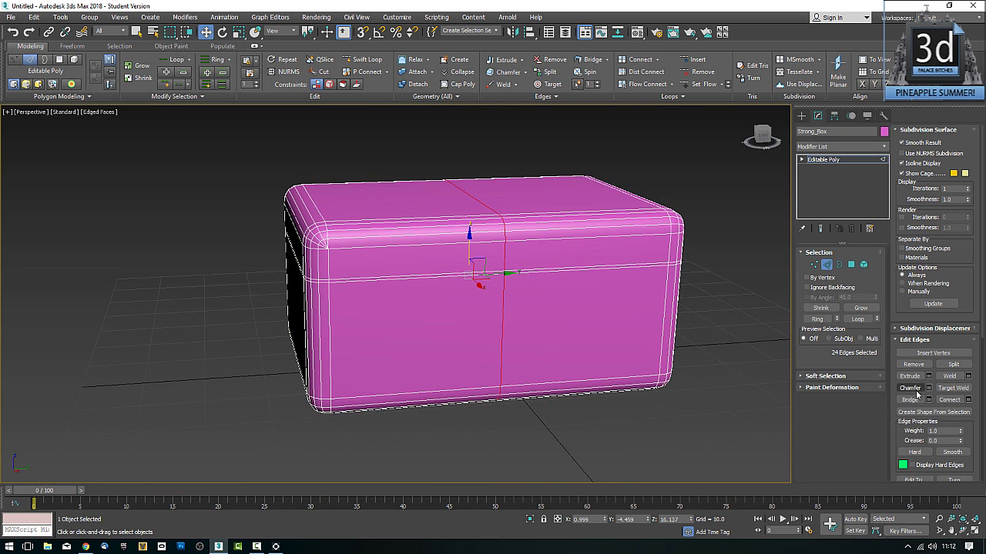
Chamfer the middle loop freehand into two parallel loops about a quarter of the front's width apart, and clear the edge selection.
click(909, 388)
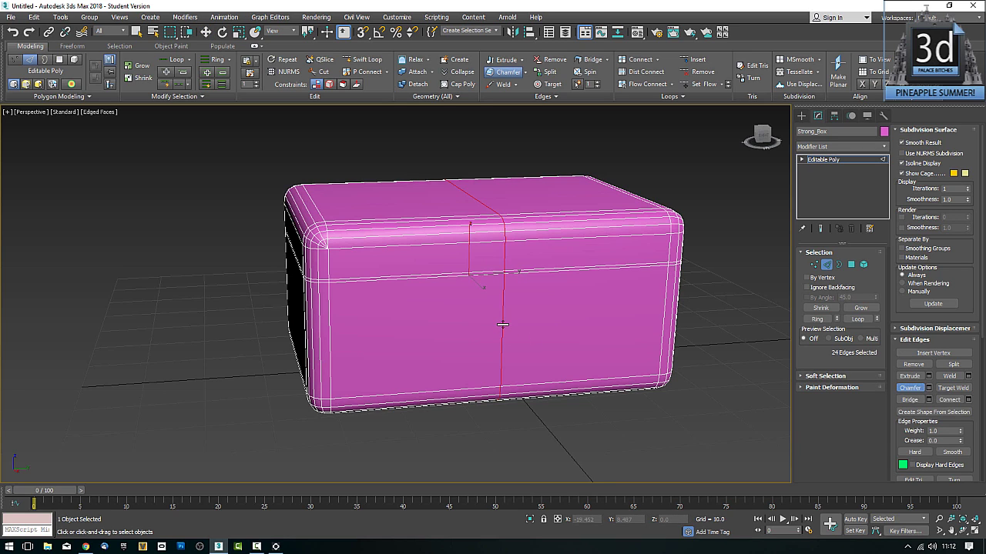
drag(502, 324, 506, 278)
key(ctrl+z)
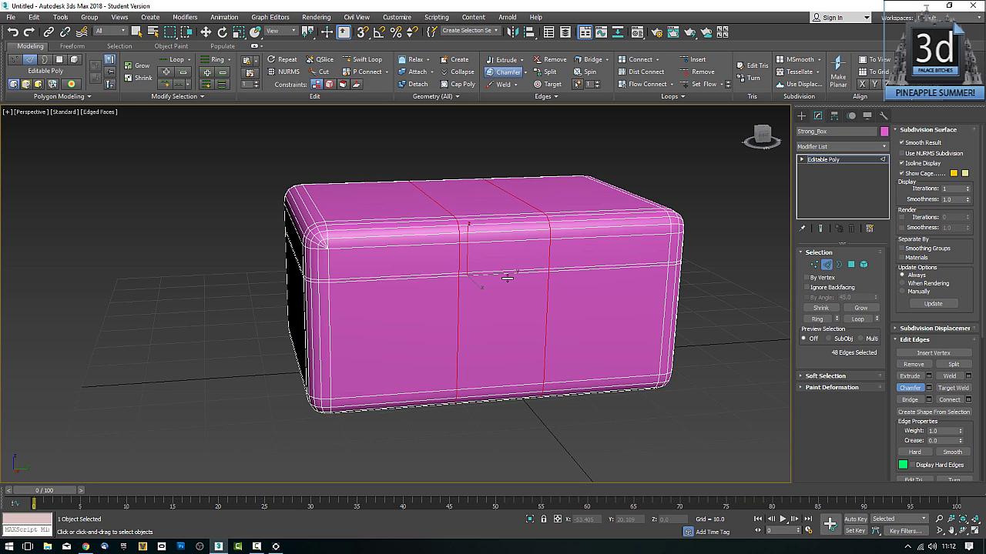
alt+middle_drag(495, 346, 509, 358)
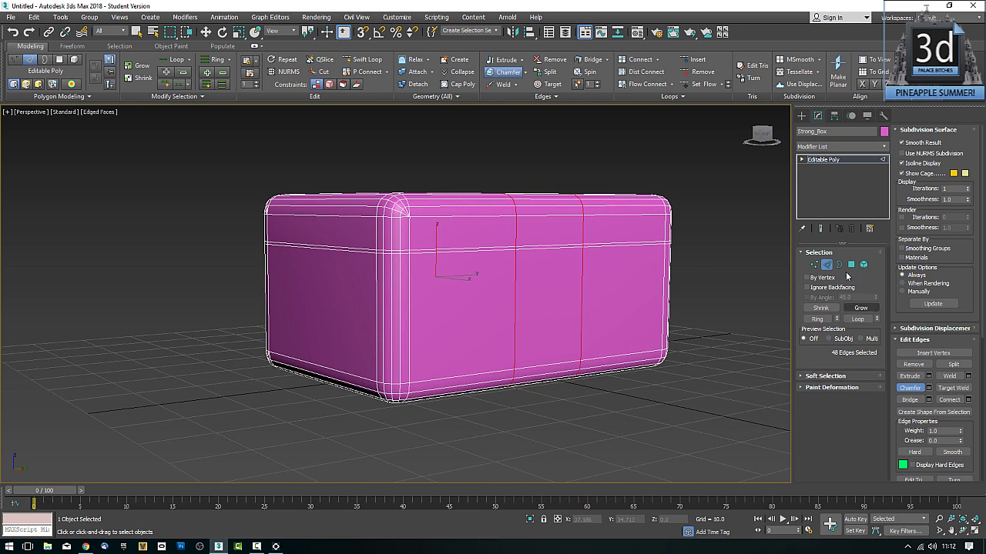
key(w)
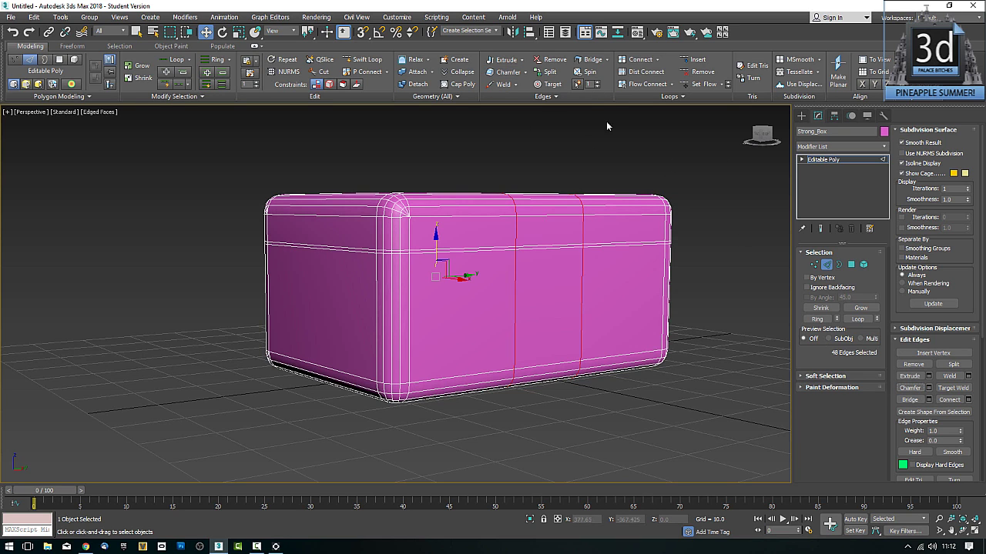
alt+middle_drag(614, 136, 617, 151)
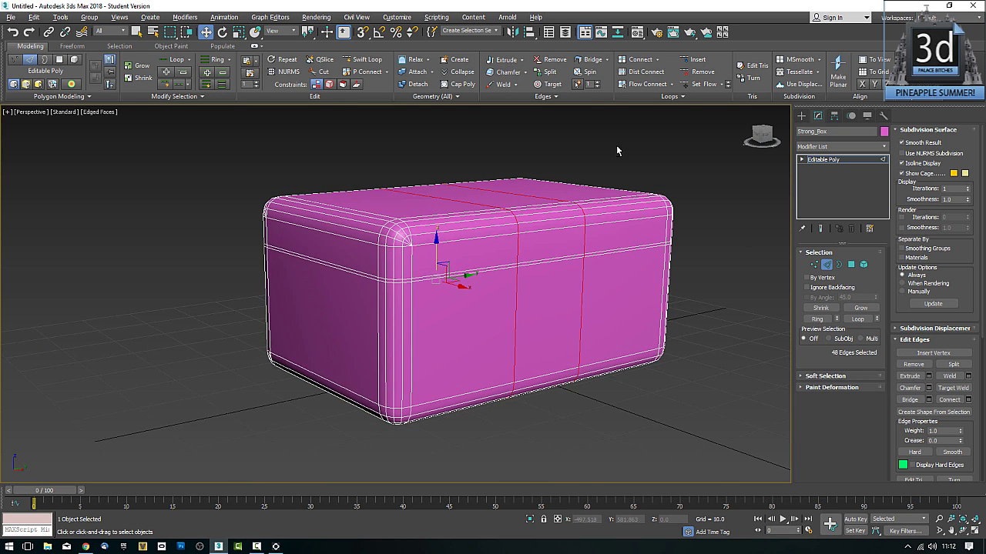
click(702, 184)
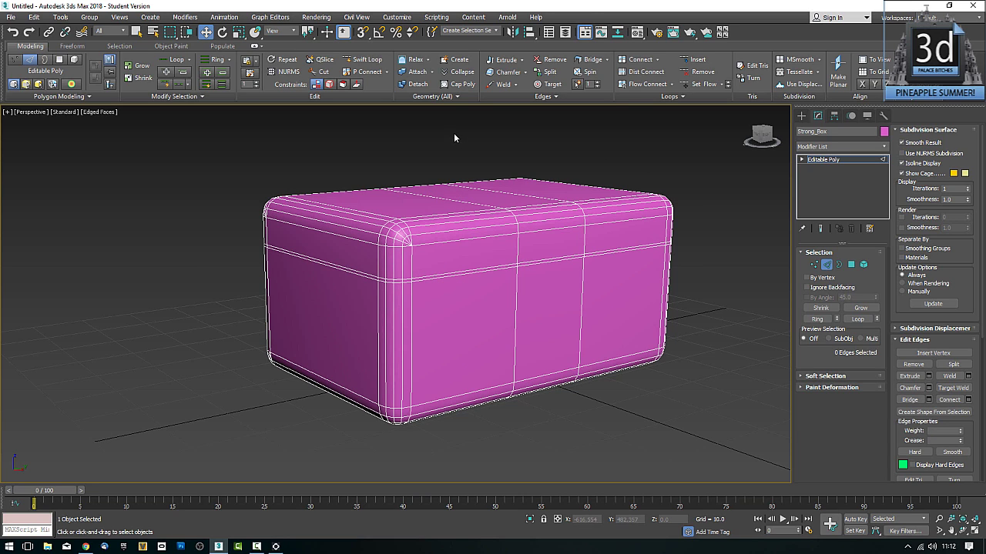
Add a horizontal edge loop around the box with Swift Loop, below the lid seam at a height of about 14.9.
click(357, 60)
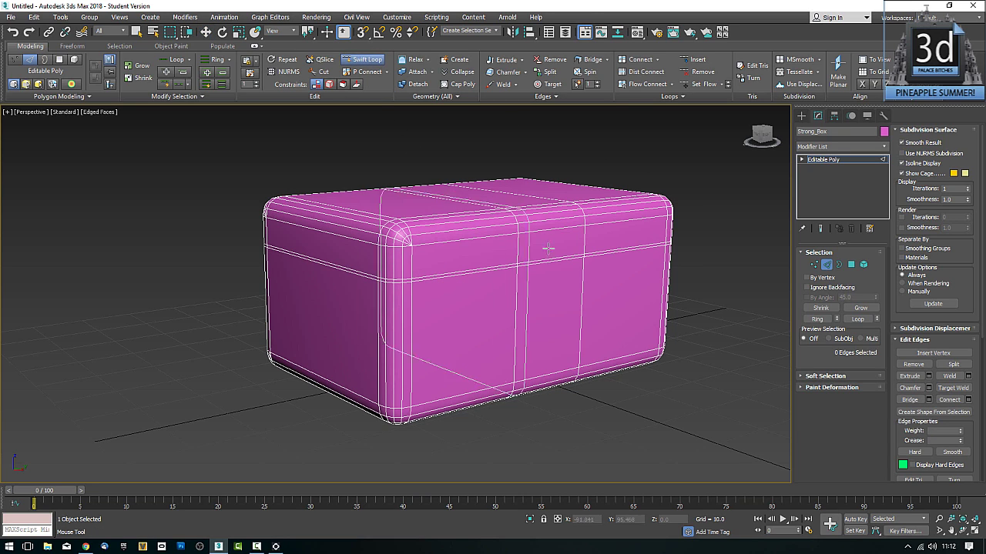
click(515, 331)
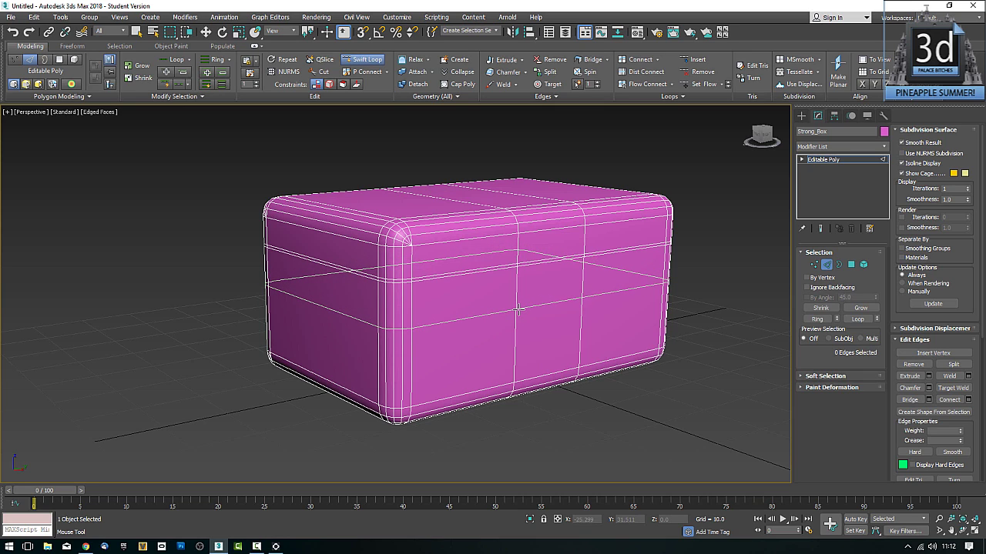
click(519, 308)
key(w)
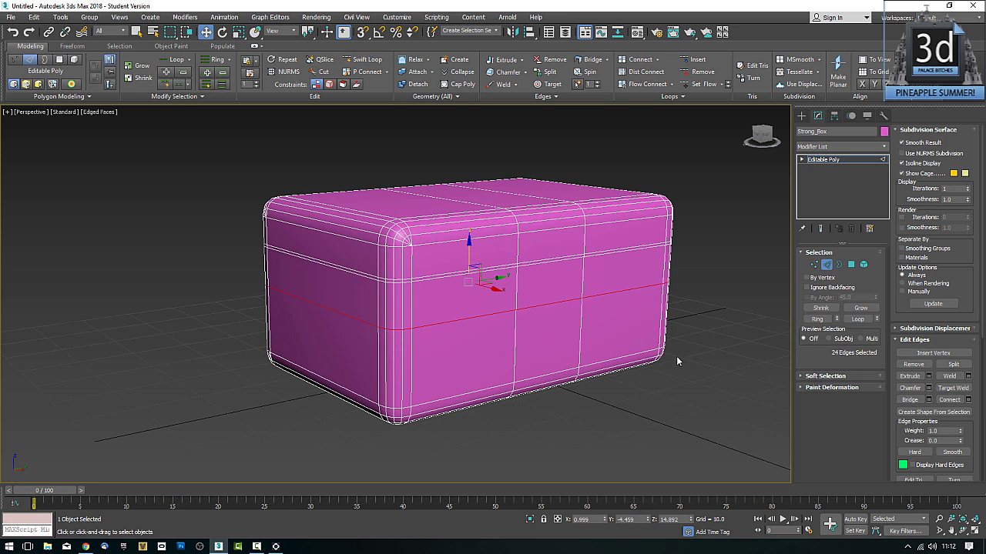
Scale the front's central horizontal edge inward along its length, to roughly half, so the middle panel pinches below the seam.
alt+middle_drag(584, 336, 546, 330)
scroll(546, 330, up, 3)
alt+middle_drag(438, 313, 465, 326)
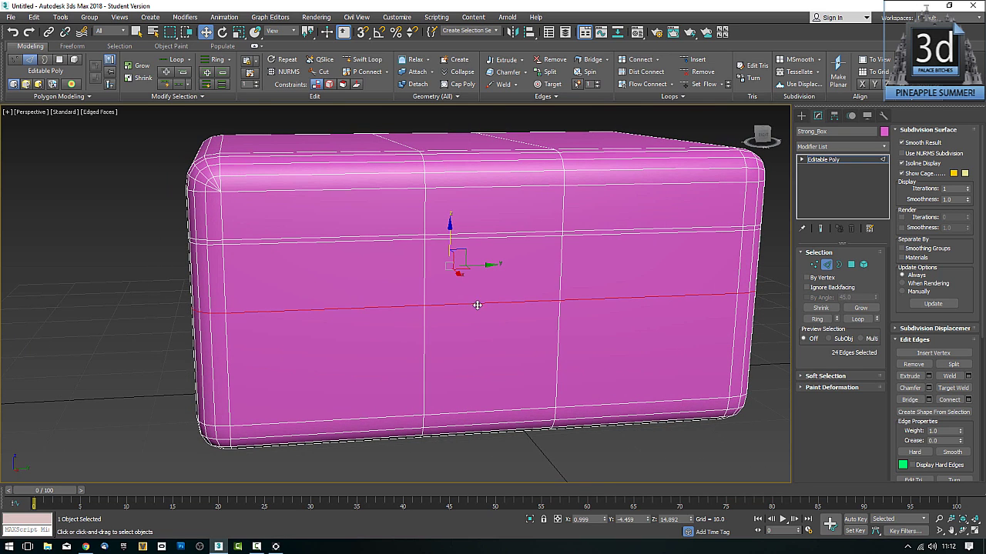
click(478, 306)
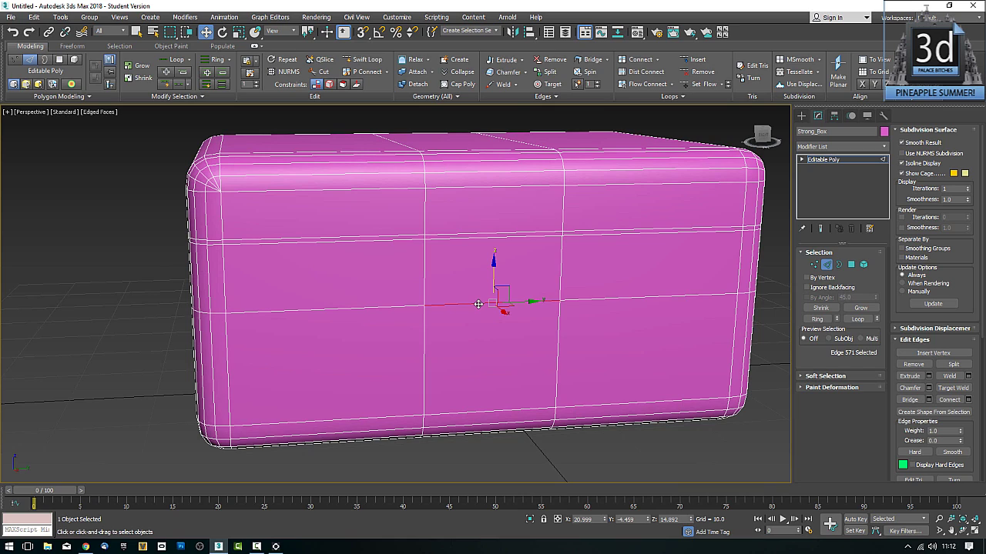
key(r)
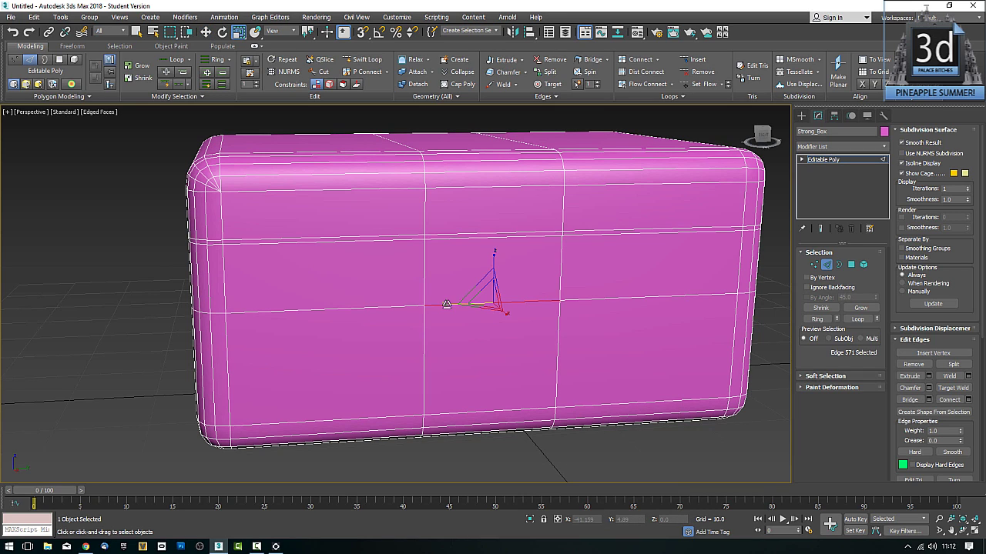
drag(448, 305, 475, 309)
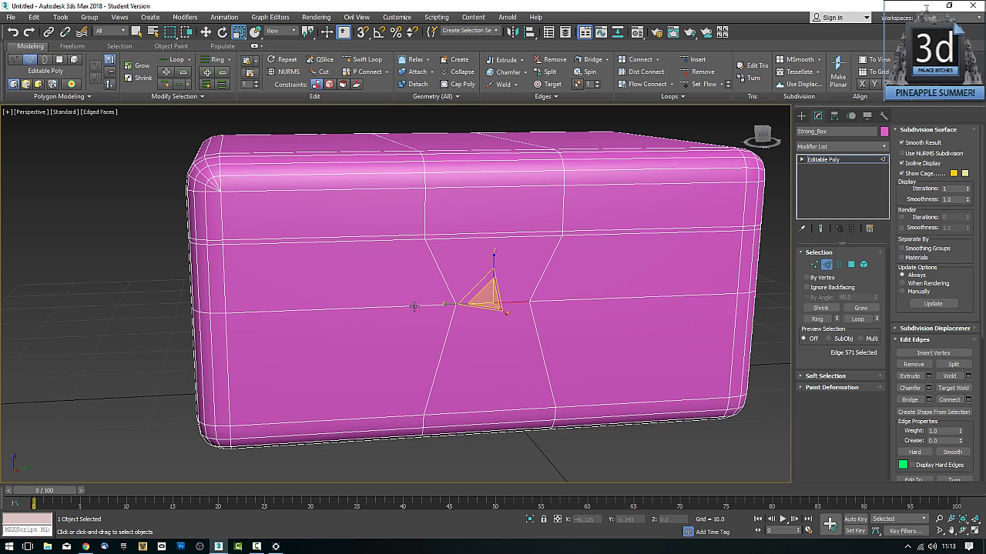
alt+middle_drag(414, 307, 446, 304)
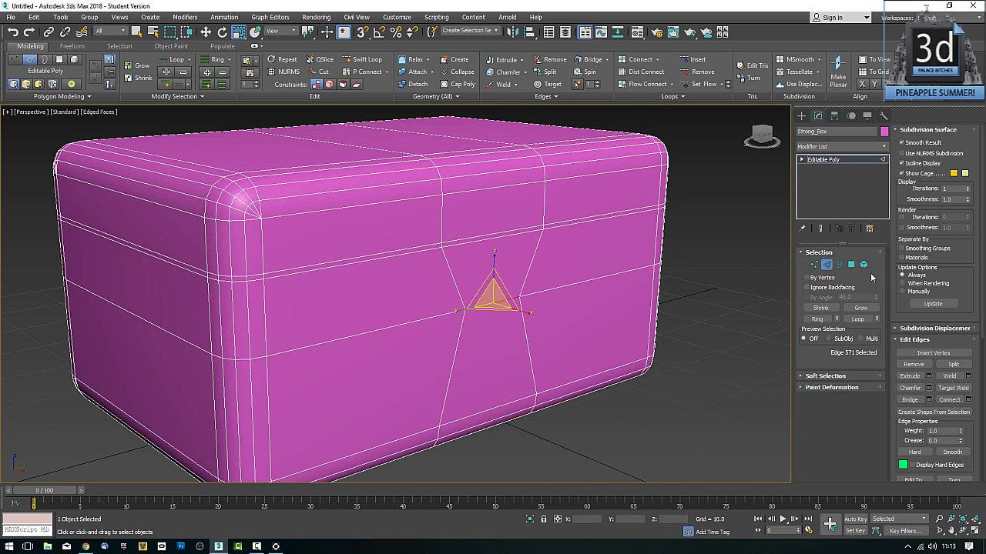
click(851, 265)
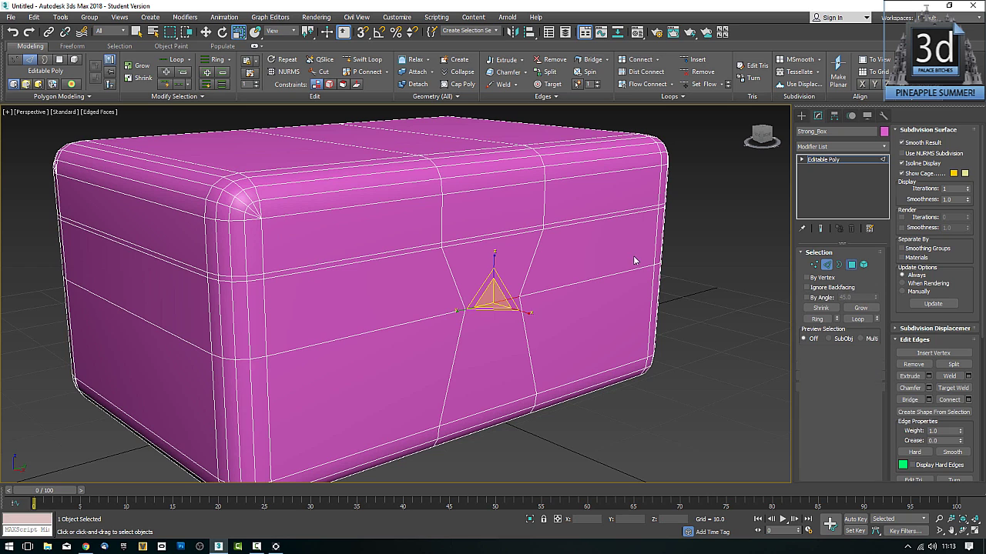
click(407, 251)
ctrl+click(499, 237)
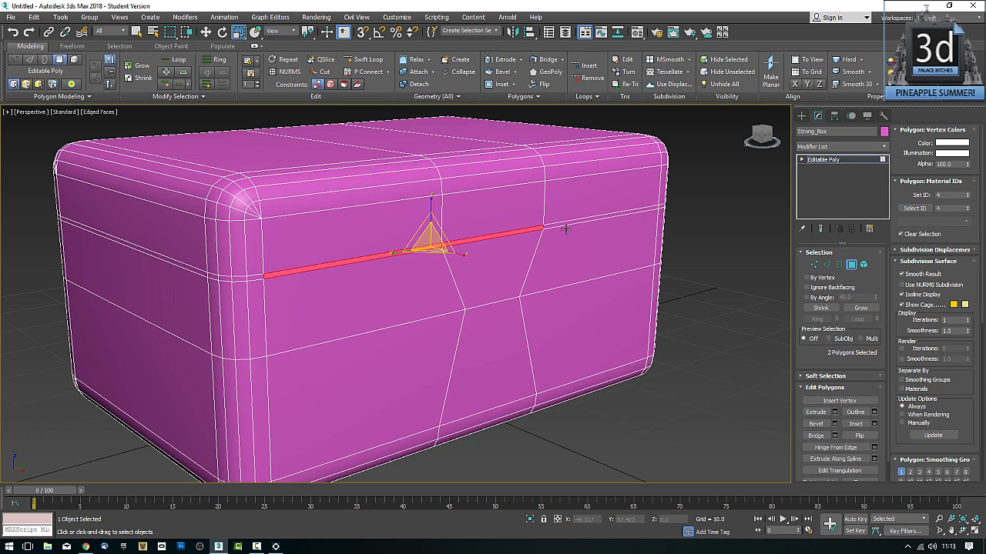
ctrl+click(564, 224)
alt+middle_drag(349, 248, 405, 241)
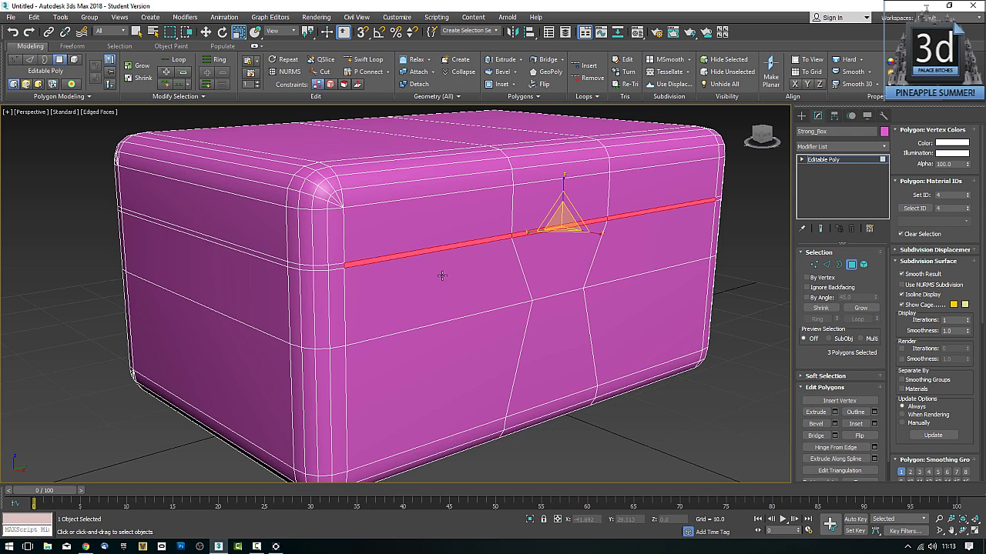
scroll(442, 276, up, 4)
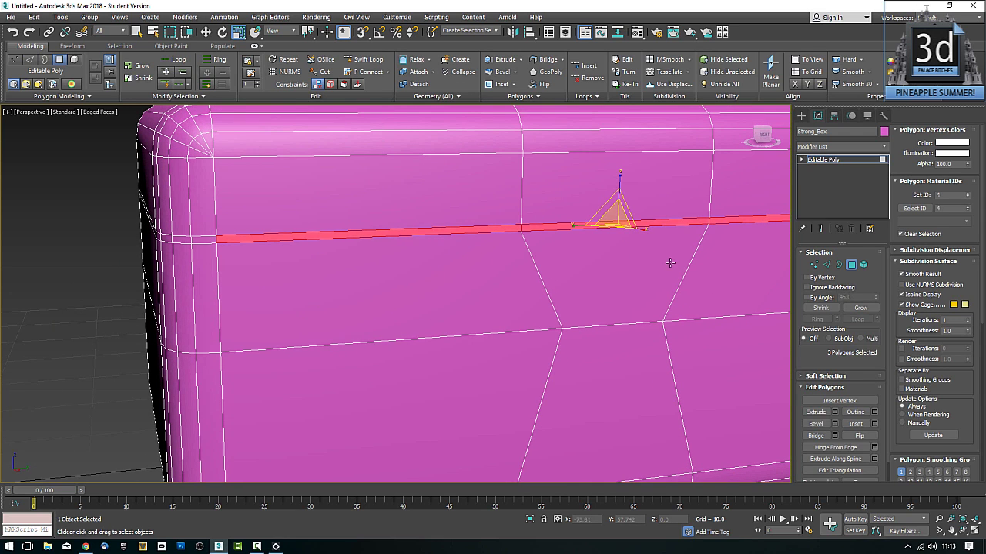
Select the ring of short vertical edges crossing the lid seam and convert it into a polygon selection around the whole box.
click(824, 265)
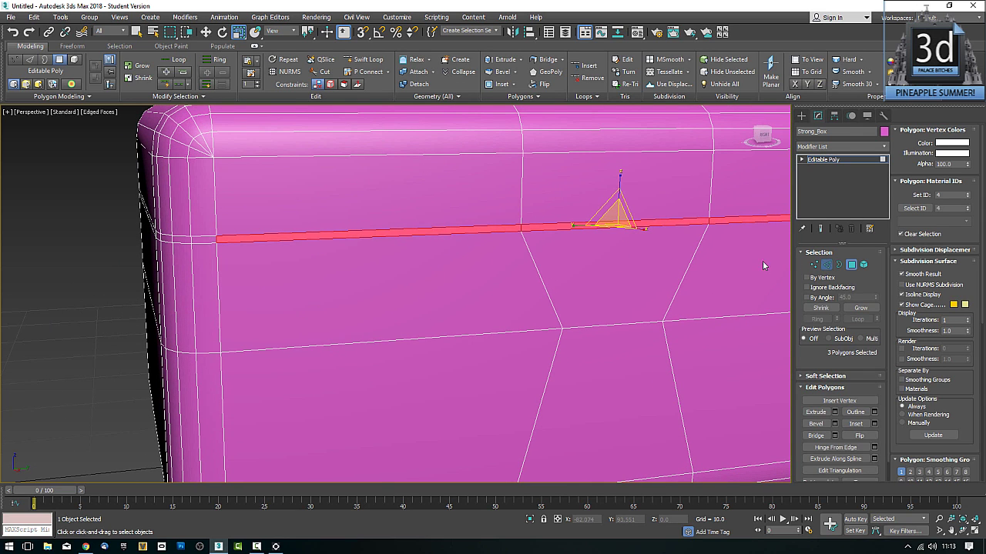
click(522, 227)
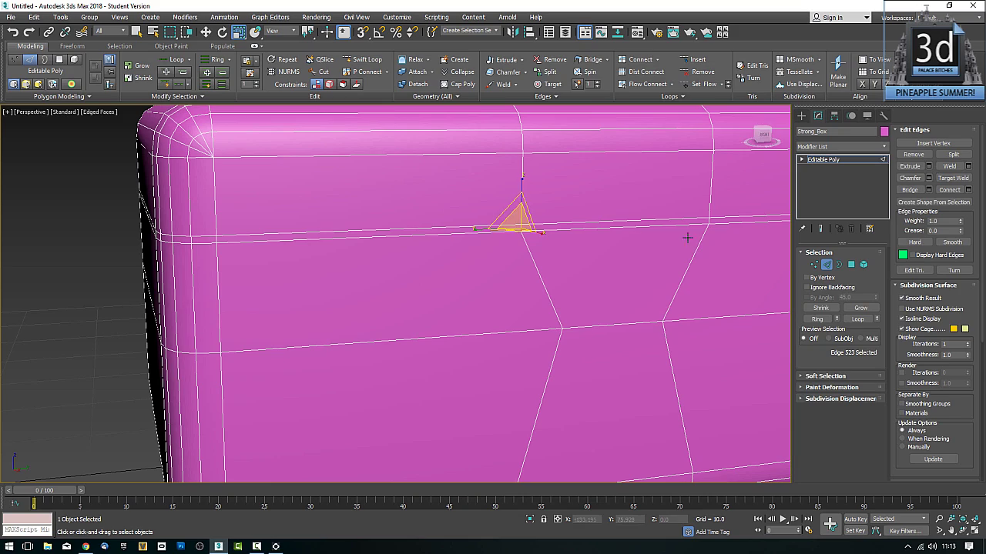
click(819, 319)
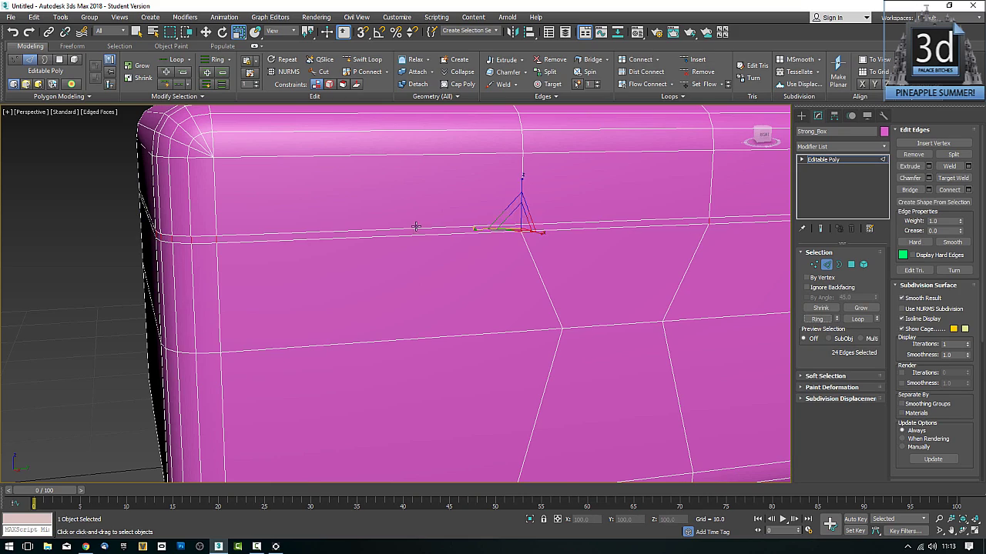
alt+middle_drag(411, 223, 765, 239)
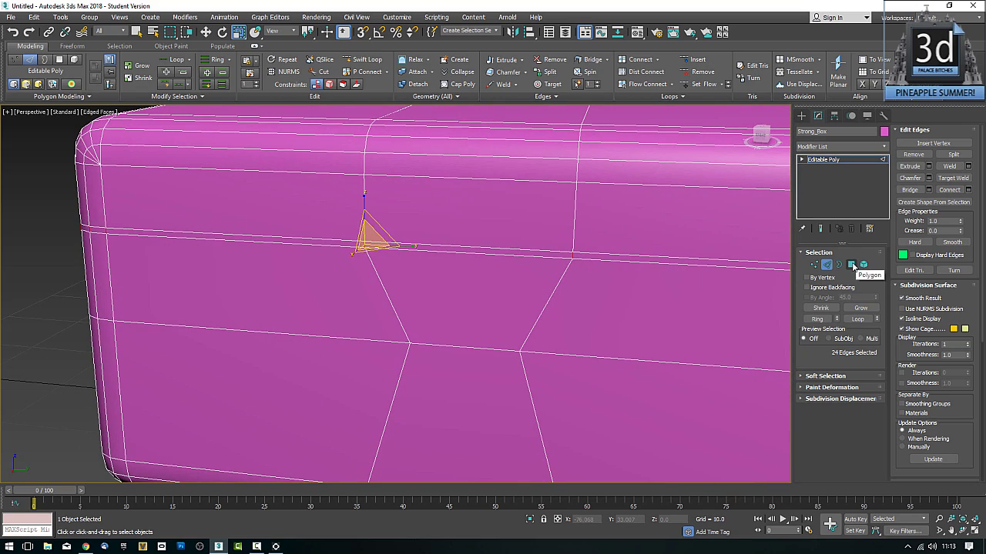
click(851, 265)
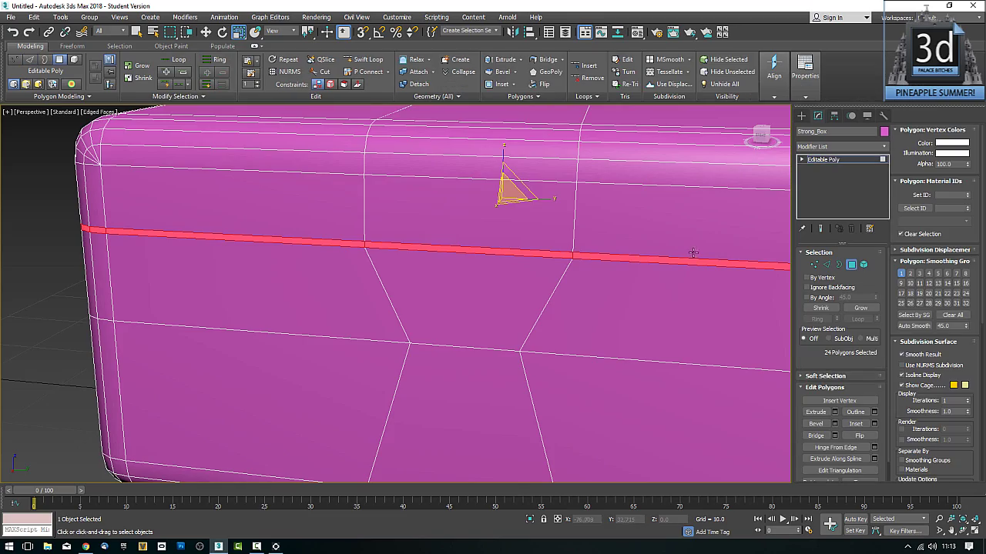
middle_drag(648, 275, 588, 271)
scroll(555, 266, down, 3)
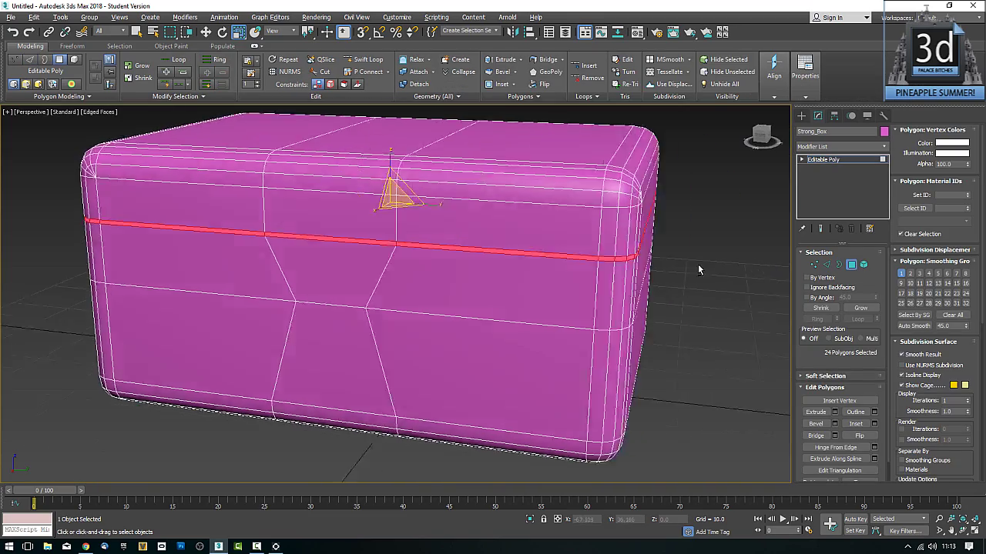
Extrude the seam strip and the tapered front polygon directly below it inward by -0.456, using Local Normal.
mouse_move(697, 271)
alt+middle_down()
mouse_move(598, 282)
mouse_move(779, 278)
mouse_move(670, 270)
mouse_move(707, 265)
mouse_move(705, 257)
mouse_move(676, 273)
mouse_move(702, 285)
alt+middle_up()
scroll(709, 261, up, 4)
scroll(666, 253, down, 2)
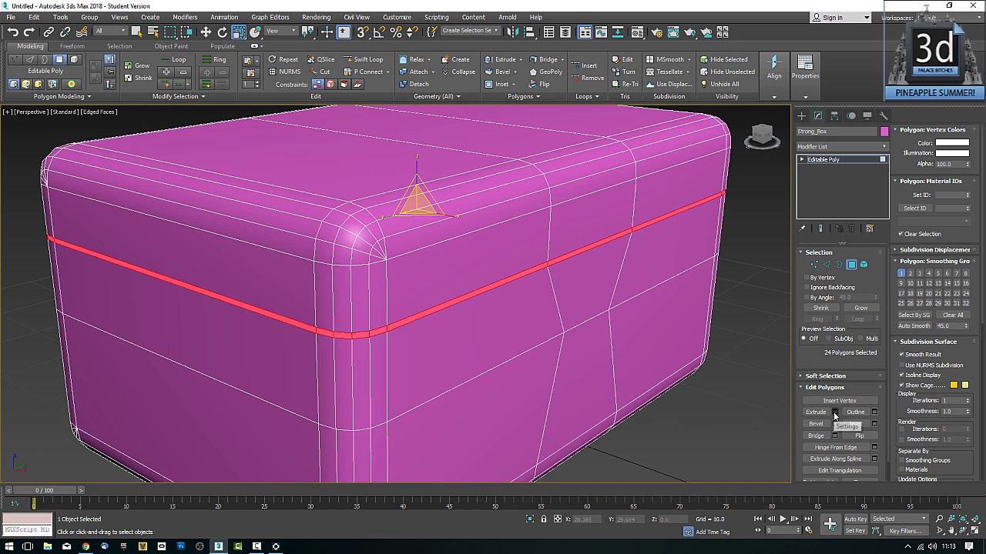
click(834, 412)
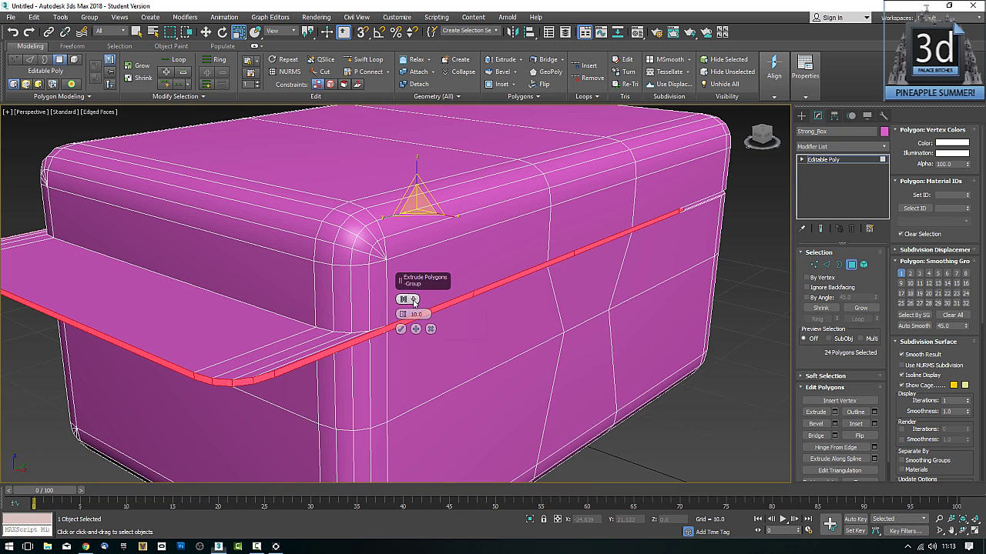
click(413, 300)
click(440, 320)
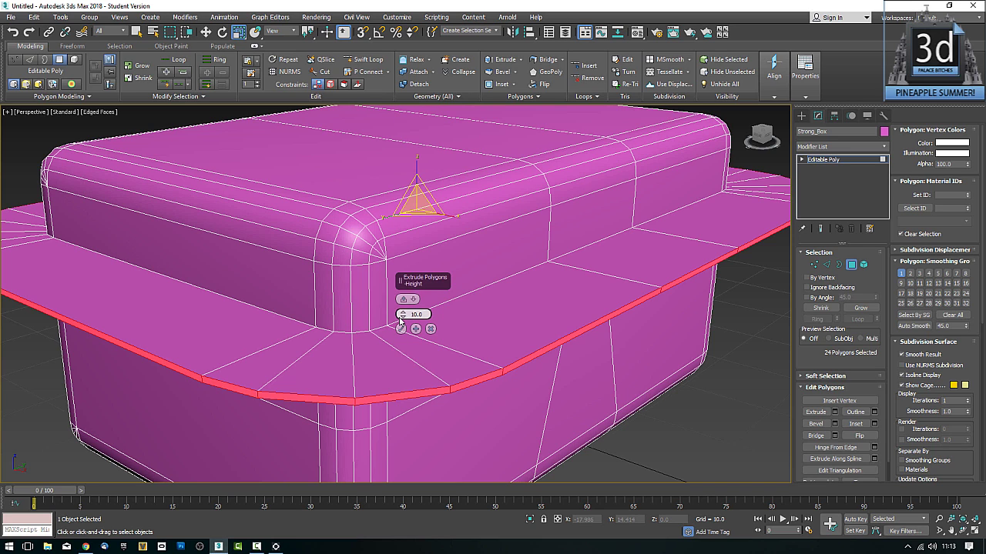
drag(404, 317, 402, 366)
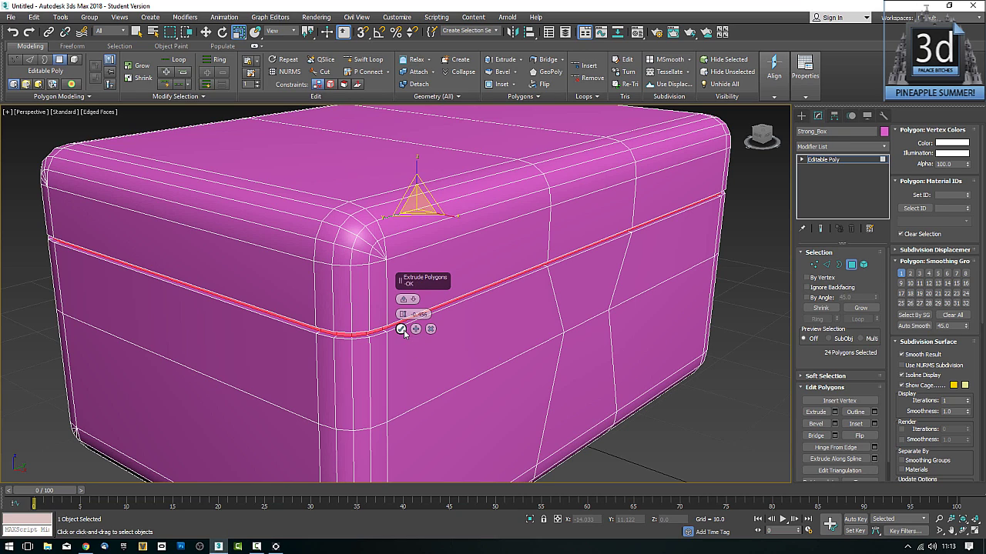
ctrl+click(575, 297)
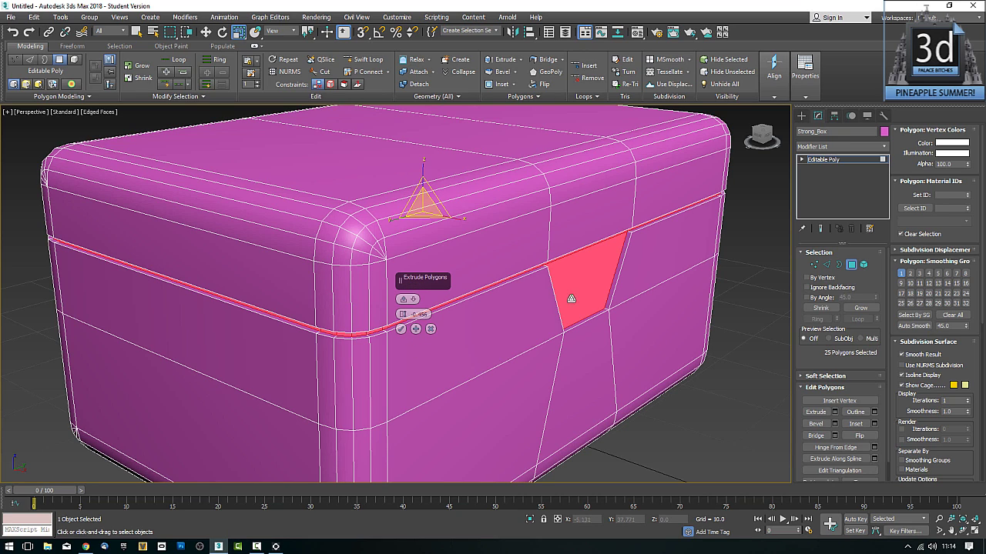
click(401, 329)
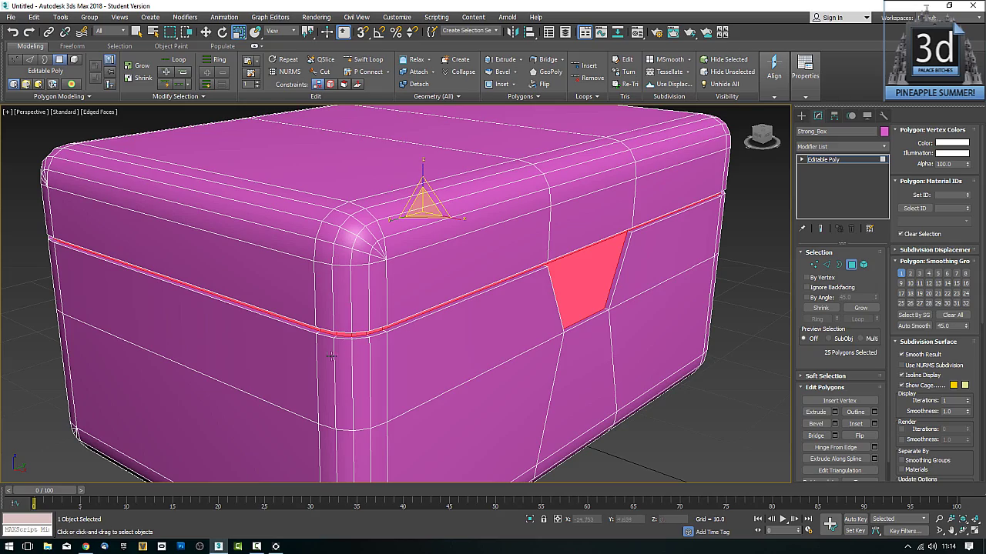
Select the ring of short edges across the seam groove's lower ledge and front panel recess, and move it slightly upward.
alt+middle_drag(522, 350, 445, 328)
scroll(442, 340, down, 3)
scroll(437, 341, up, 4)
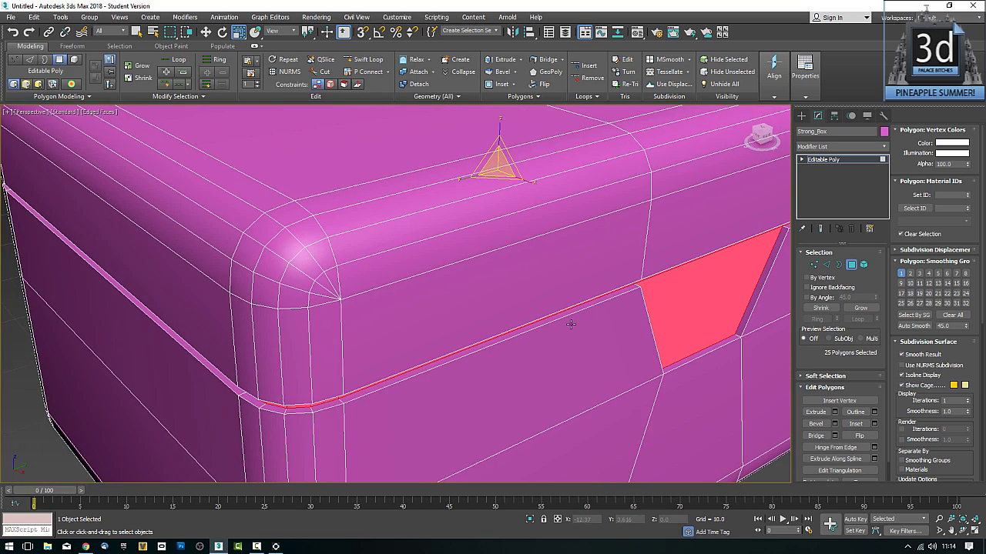
click(827, 266)
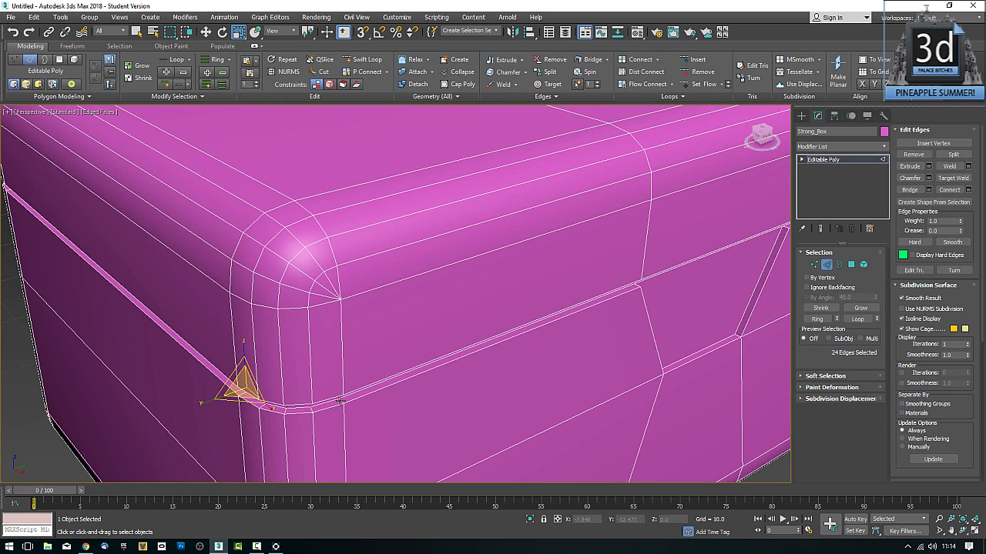
click(341, 401)
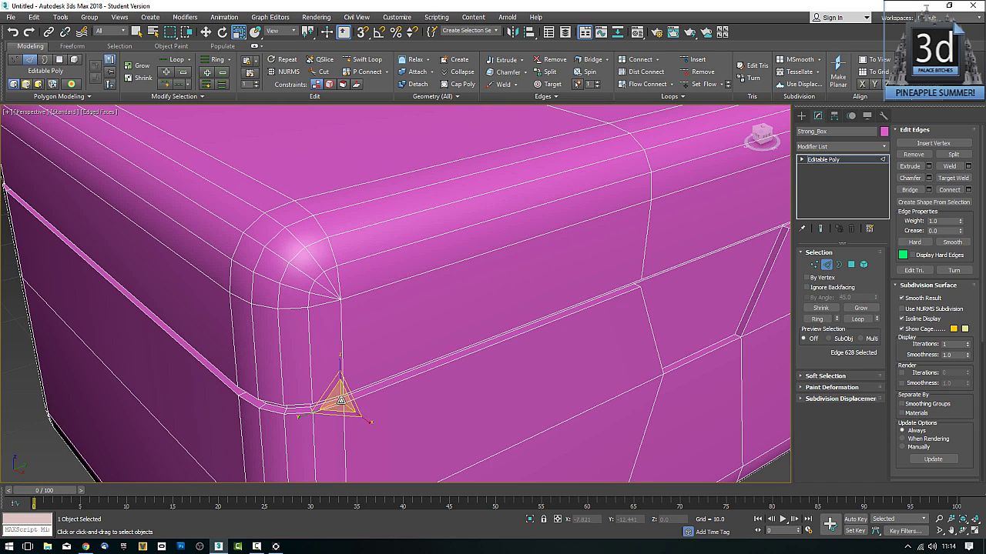
click(823, 320)
alt+middle_drag(643, 364, 614, 342)
key(w)
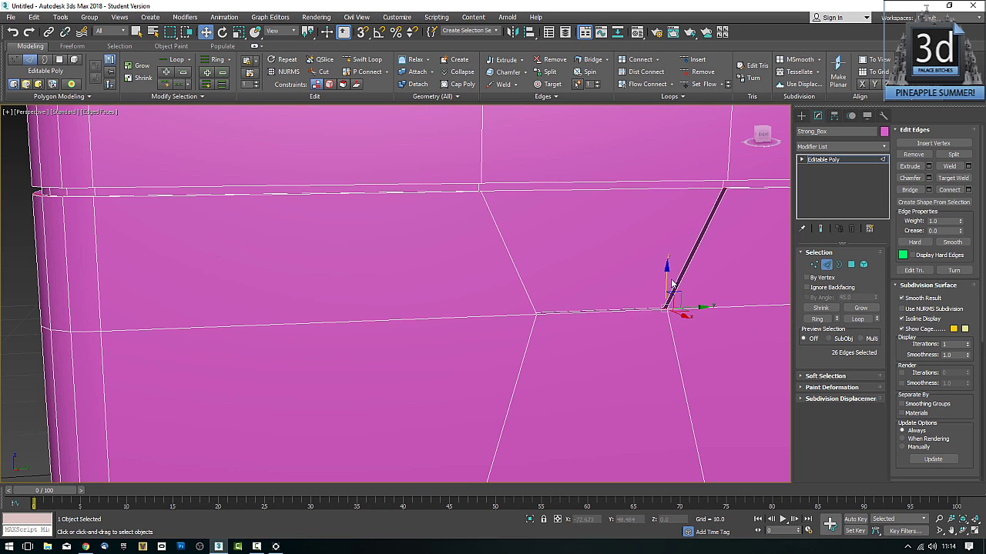
drag(666, 272, 667, 268)
middle_drag(402, 271, 436, 292)
scroll(434, 295, down, 3)
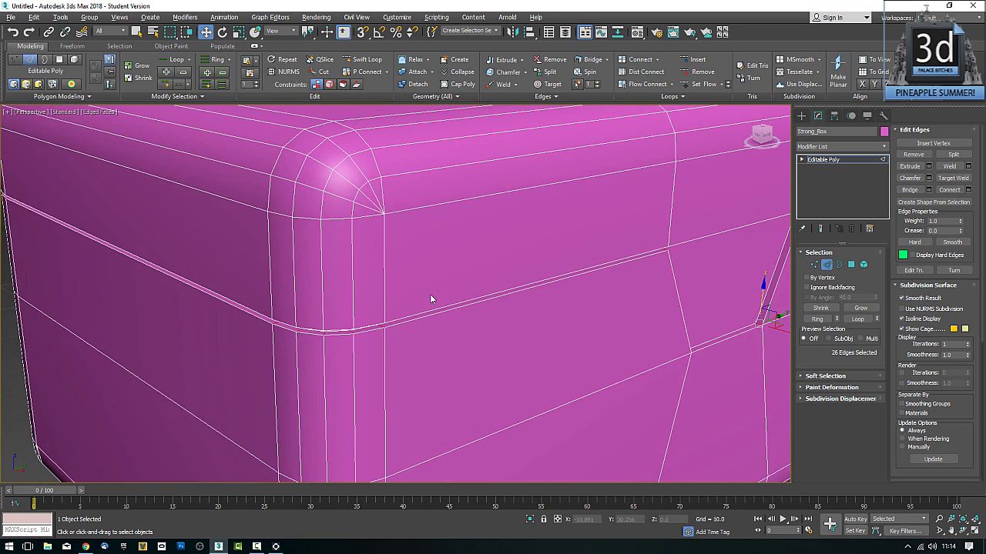
Select the seam groove's upper and lower outer edge loops, plus the two slanted sides and base of the front panel outline.
middle_drag(541, 290, 514, 278)
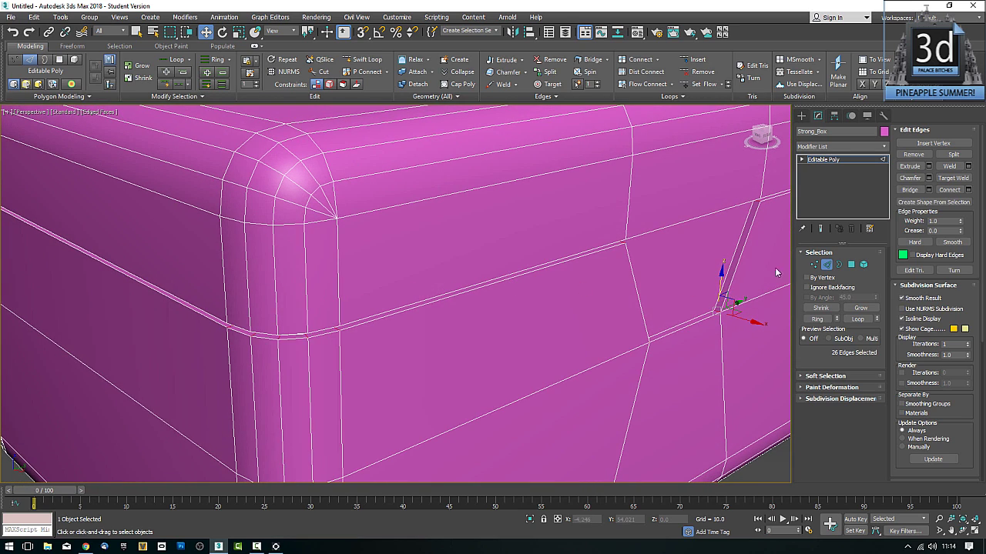
click(826, 265)
mouse_move(614, 338)
alt+middle_down()
mouse_move(567, 326)
mouse_move(508, 331)
mouse_move(617, 330)
alt+middle_up()
alt+middle_drag(579, 231, 584, 298)
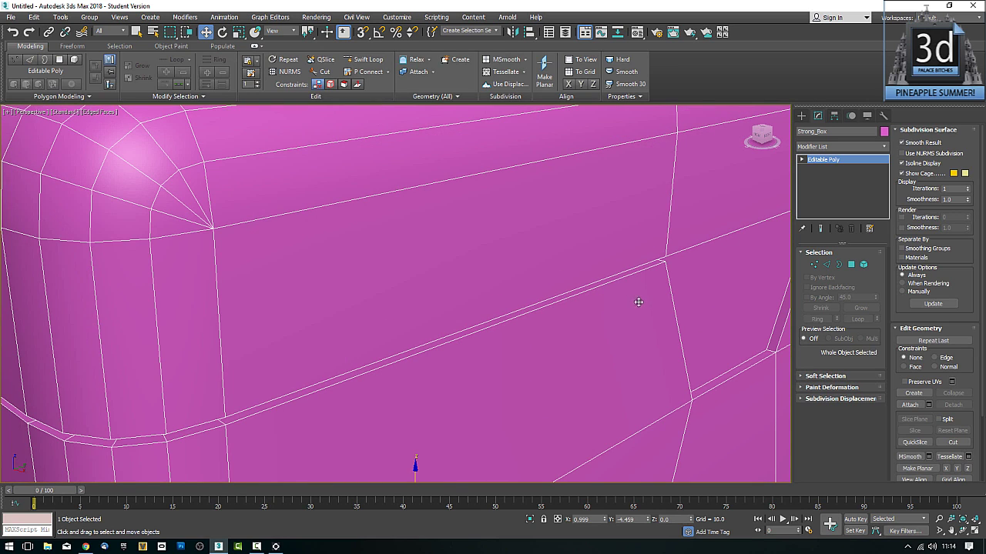
click(826, 265)
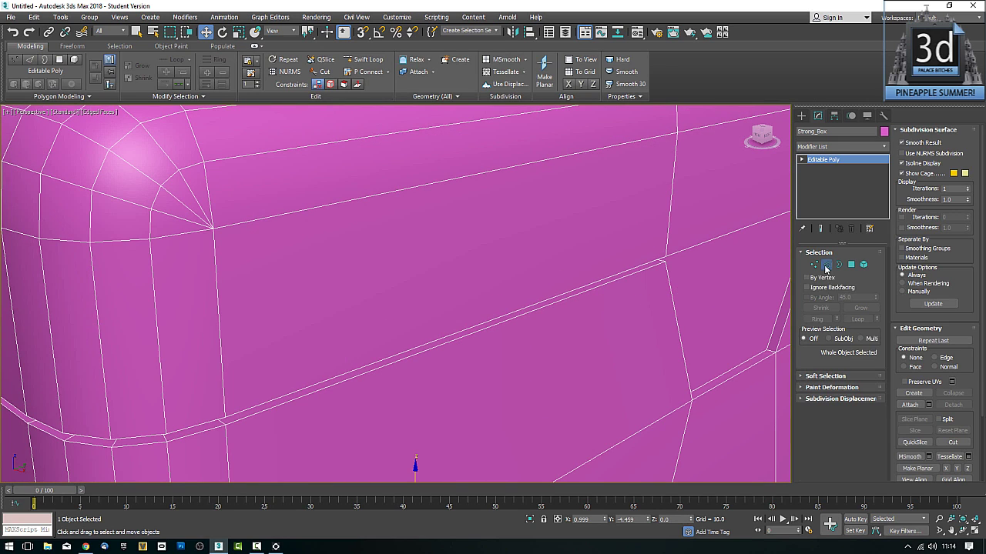
double_click(632, 269)
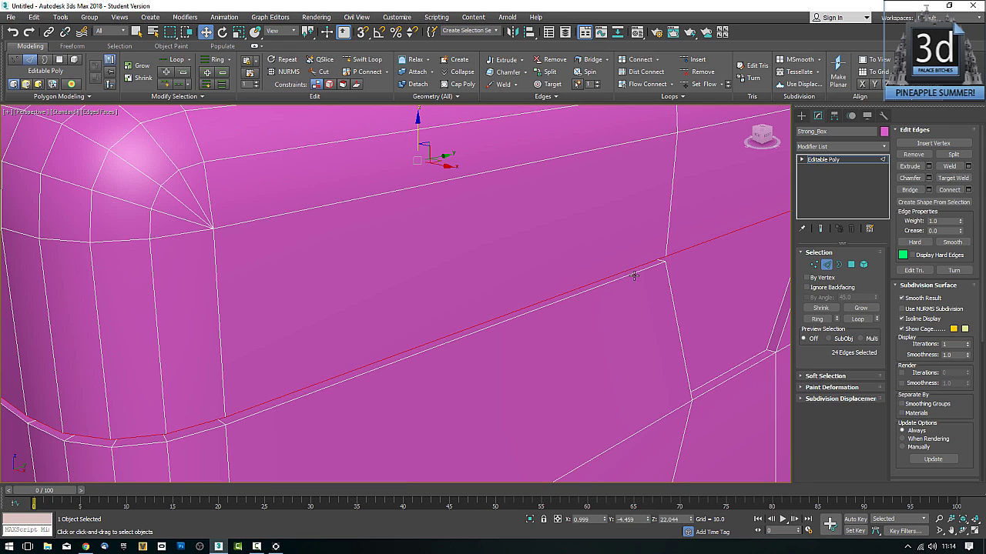
shift+drag(631, 275, 633, 274)
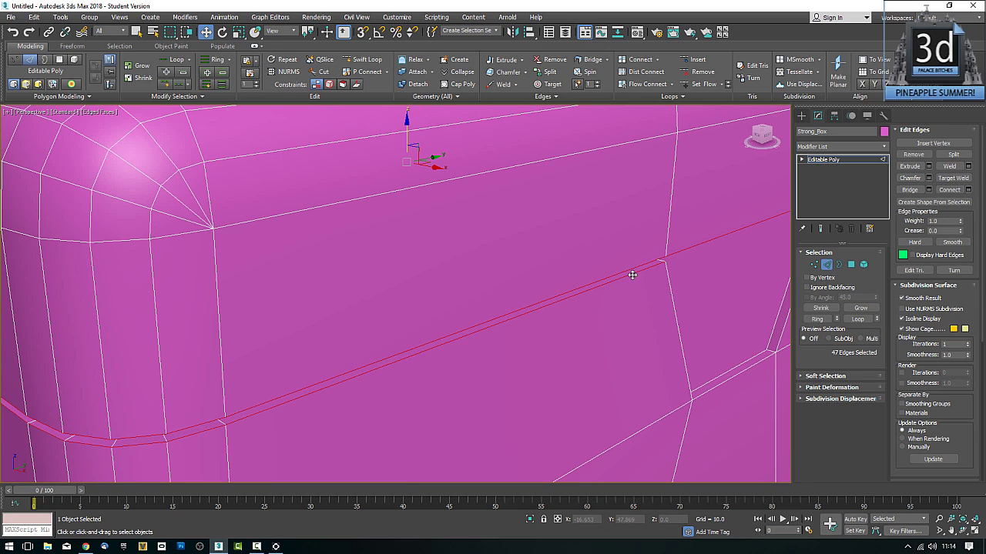
ctrl+click(681, 341)
ctrl+click(723, 385)
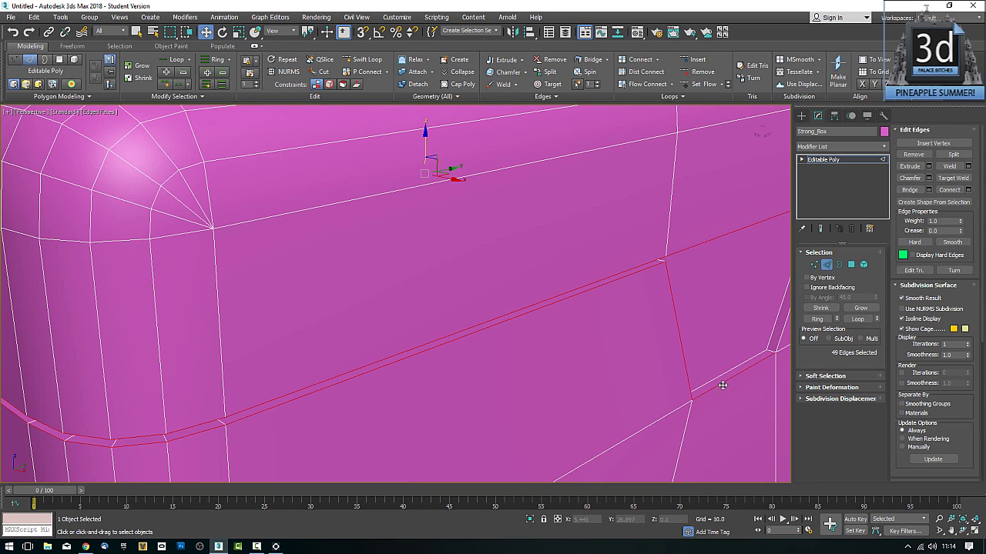
ctrl+click(779, 341)
middle_drag(734, 339, 641, 382)
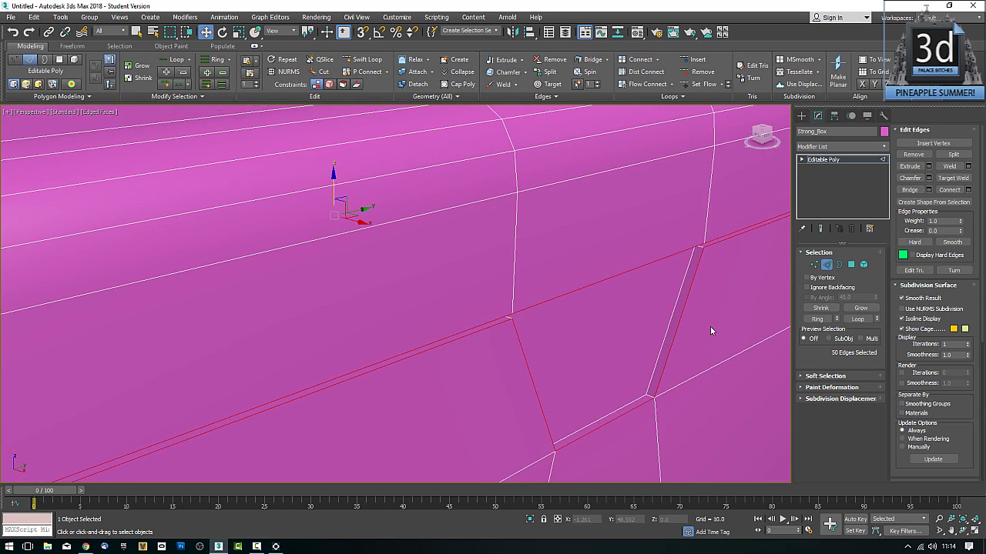
Chamfer the selected seam and front panel edges freehand by a very small amount.
mouse_move(711, 326)
alt+middle_down()
mouse_move(648, 315)
mouse_move(718, 314)
alt+middle_up()
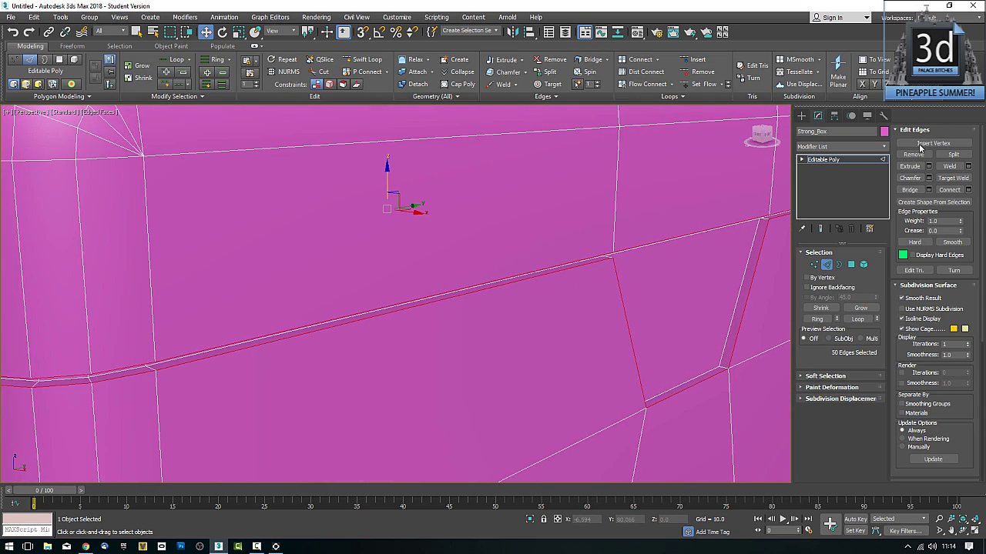
click(909, 178)
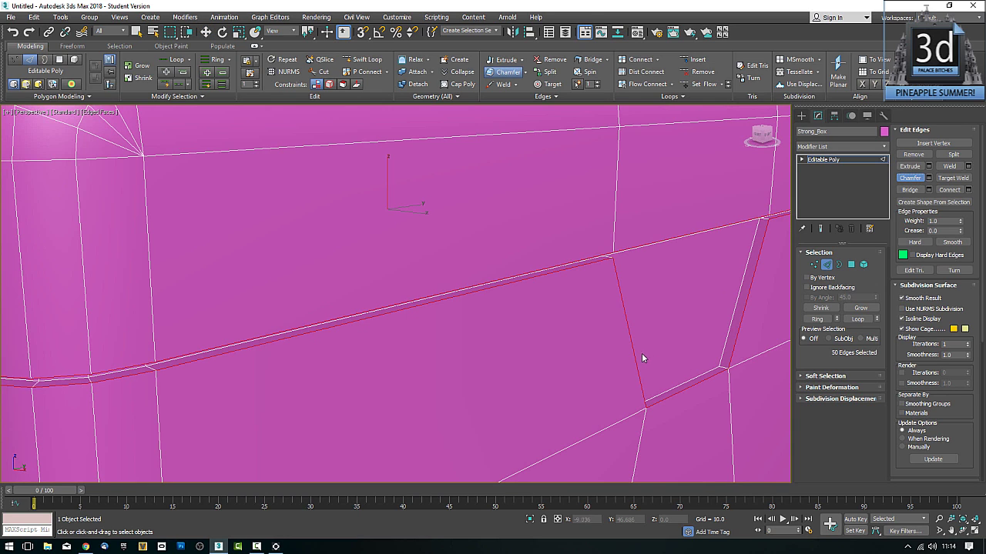
drag(634, 354, 633, 354)
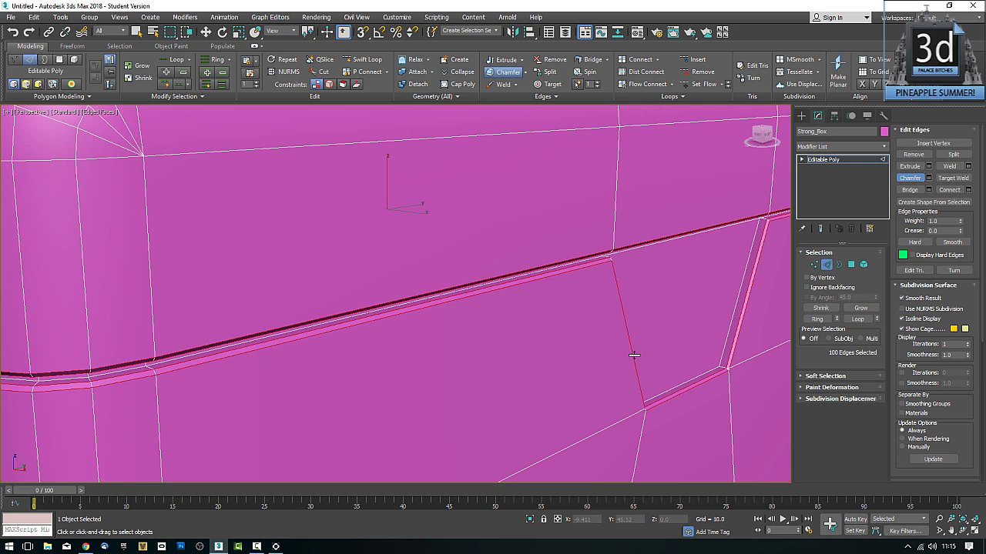
Hide the edged-faces overlay and clear the edge selection to inspect the shaded seam and panel on the whole box.
scroll(632, 356, down, 4)
scroll(592, 364, down, 4)
alt+middle_drag(539, 345, 553, 336)
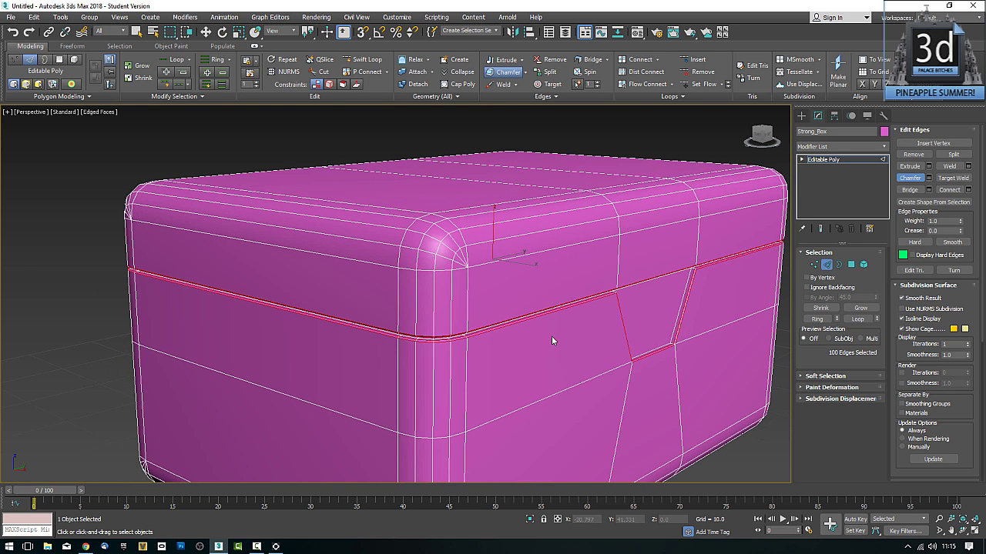
key(F4)
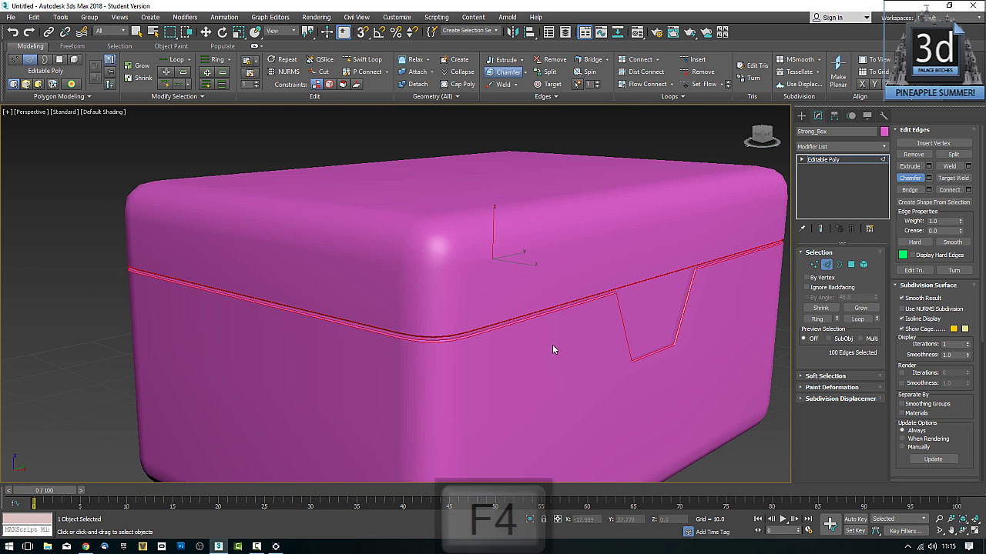
click(735, 459)
middle_drag(680, 415, 656, 396)
scroll(652, 389, down, 5)
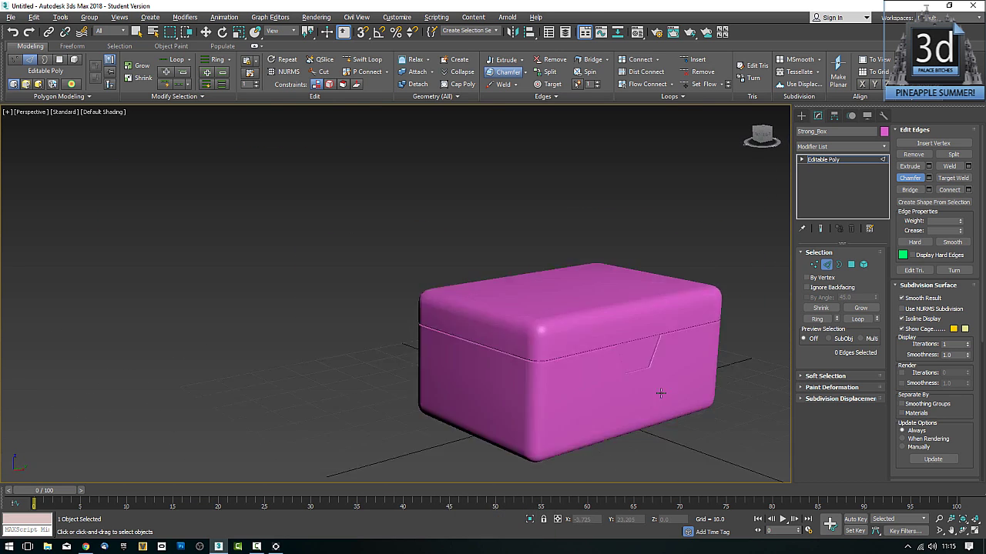
Undo the freehand chamfer on the seam groove and front panel edges, restoring their edge selection.
scroll(660, 394, up, 3)
scroll(602, 363, up, 6)
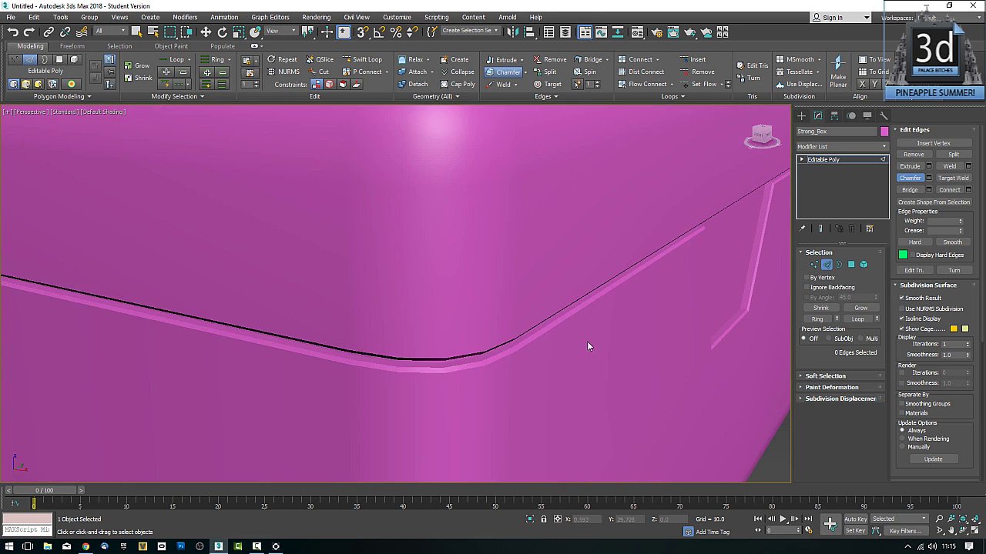
key(ctrl+z)
key(ctrl+z)
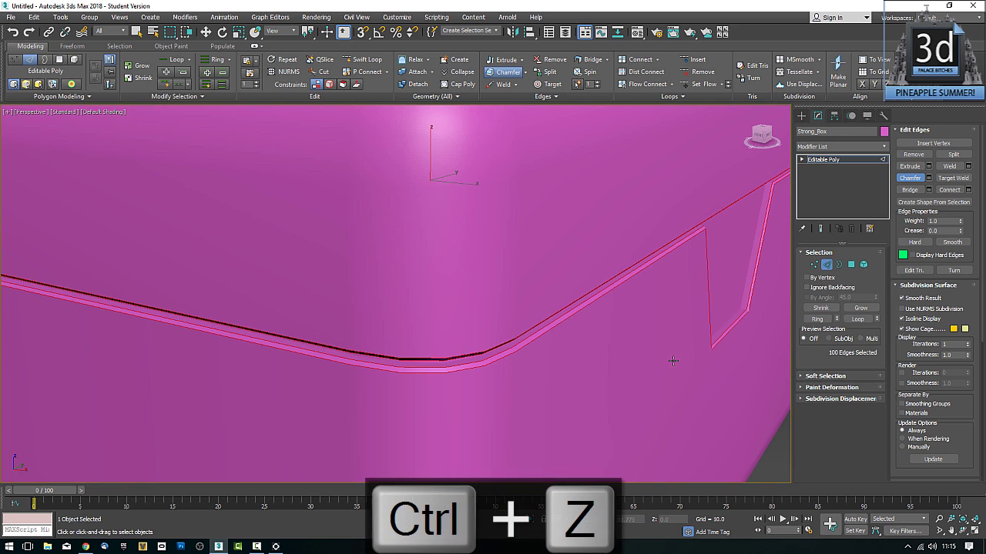
Chamfer the selected seam groove and front panel edges by 0.05, leave edge editing and deselect the box to inspect the result.
click(929, 178)
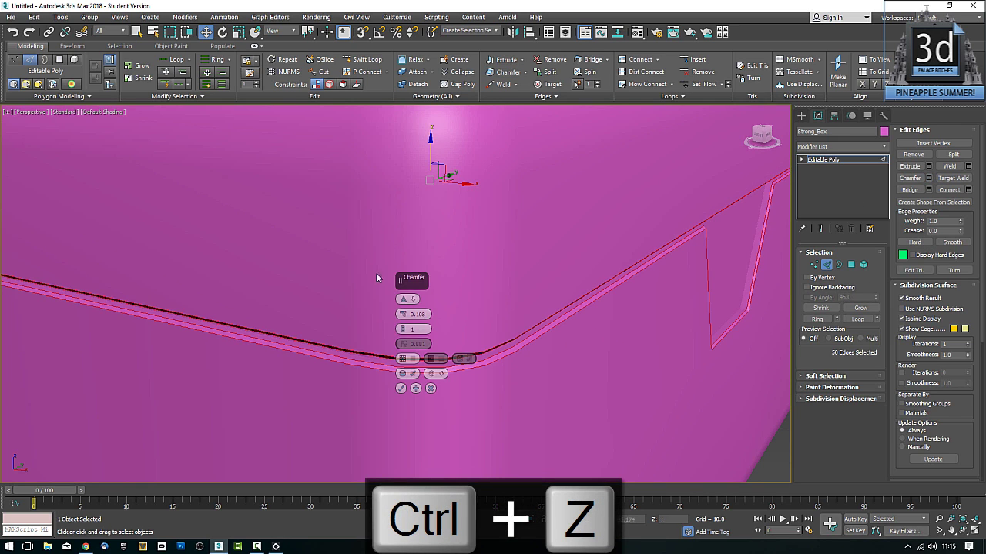
right_click(401, 316)
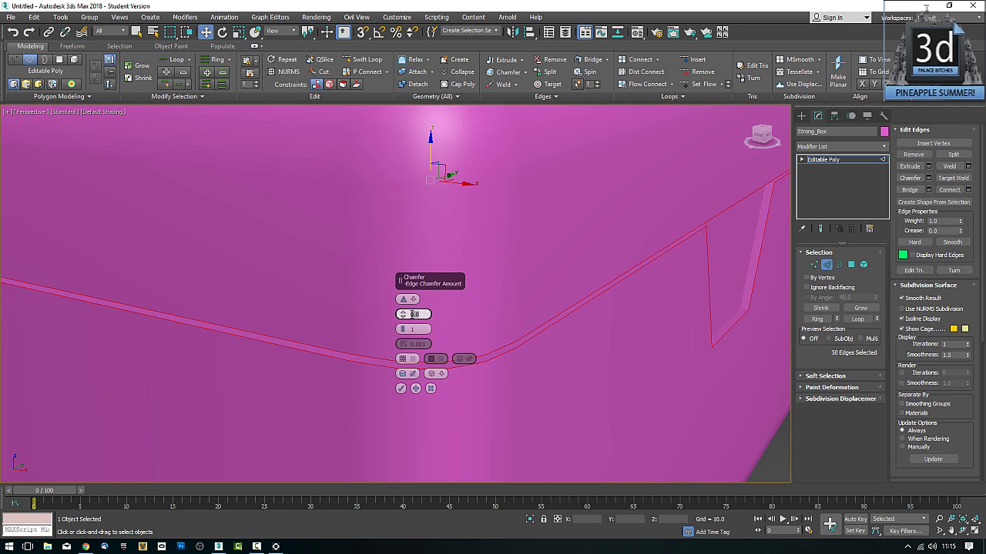
key(Return)
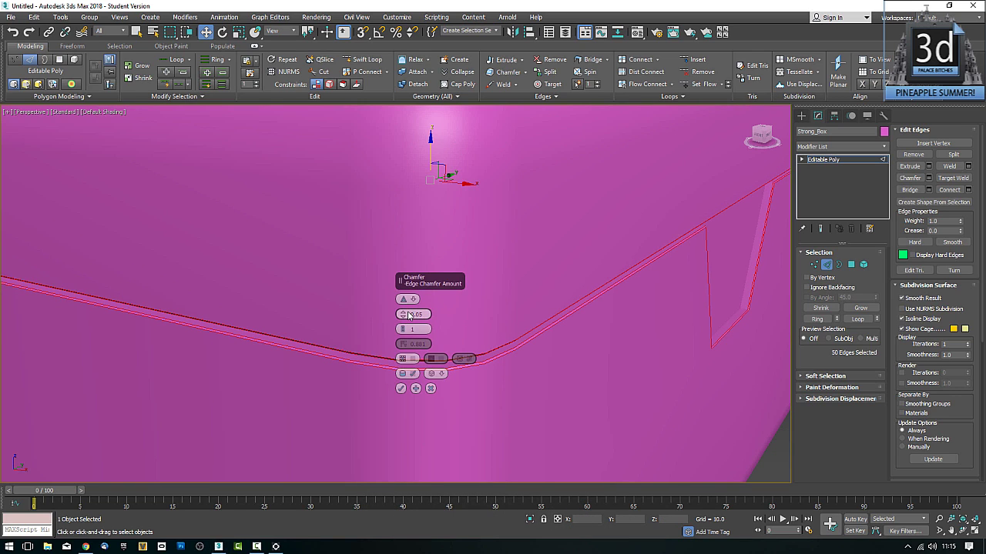
click(402, 390)
middle_drag(568, 367, 517, 361)
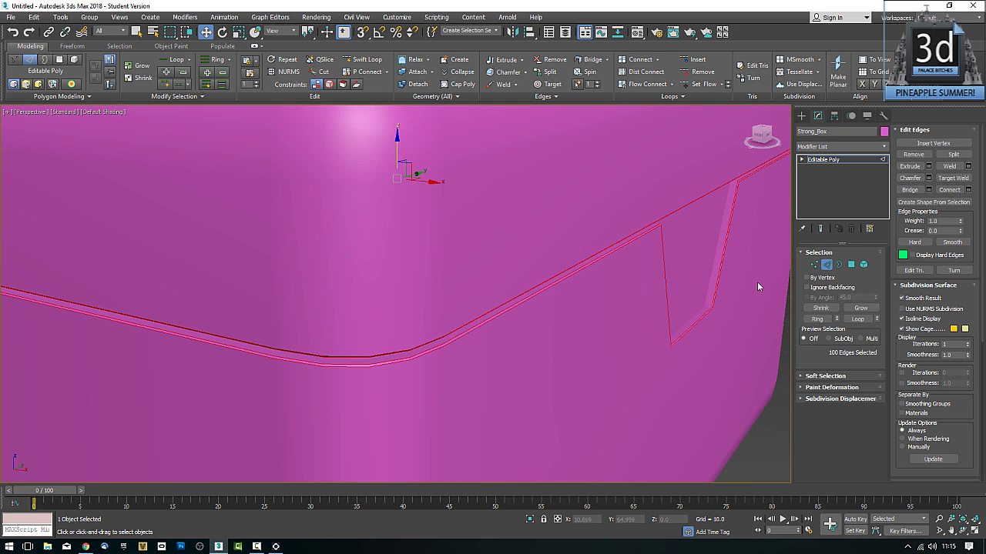
click(827, 265)
scroll(624, 328, down, 10)
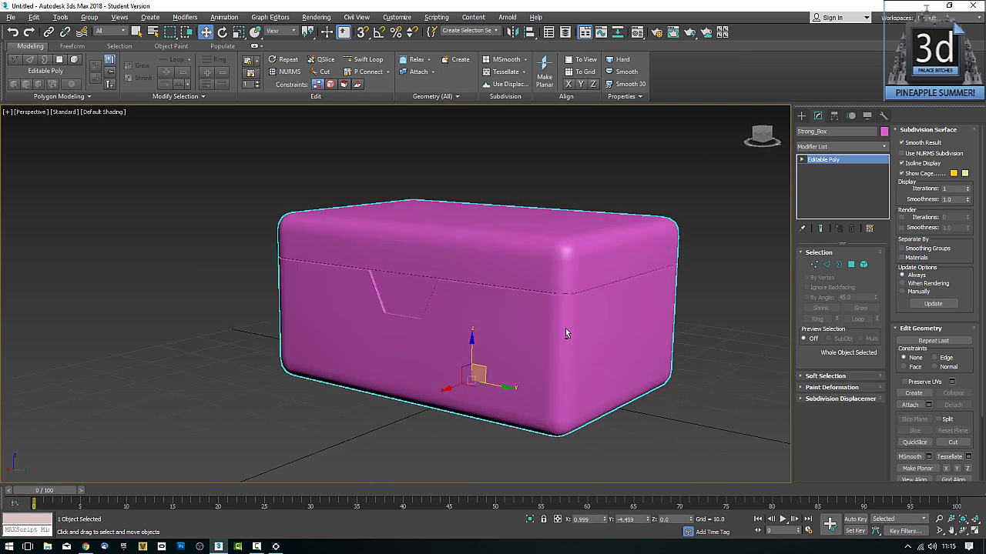
alt+middle_drag(565, 328, 630, 331)
click(720, 329)
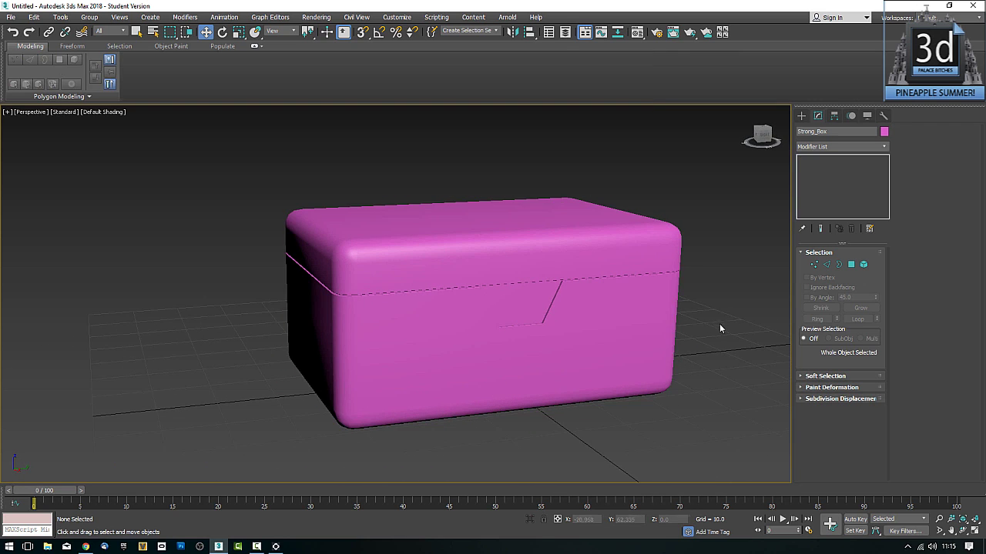
Show edged faces, select all edges crossing the middle of the box's short end and connect them with one vertical loop.
alt+middle_drag(653, 346, 493, 317)
click(455, 315)
key(F4)
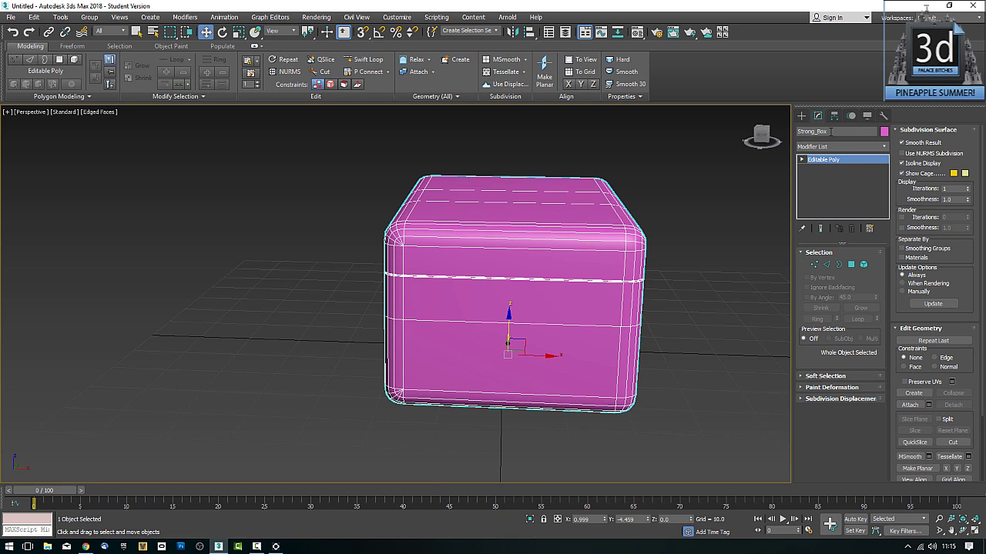
click(826, 264)
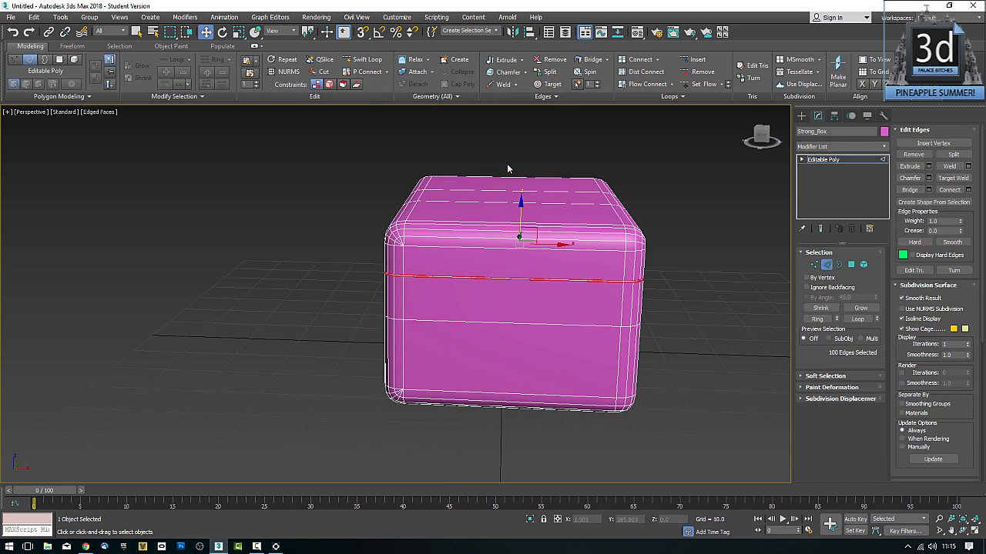
drag(508, 168, 508, 470)
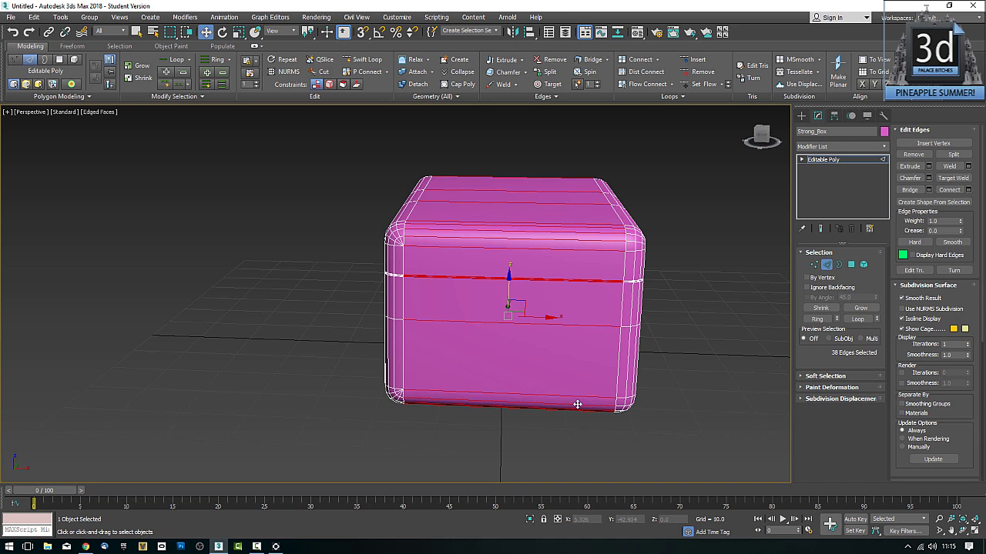
click(949, 190)
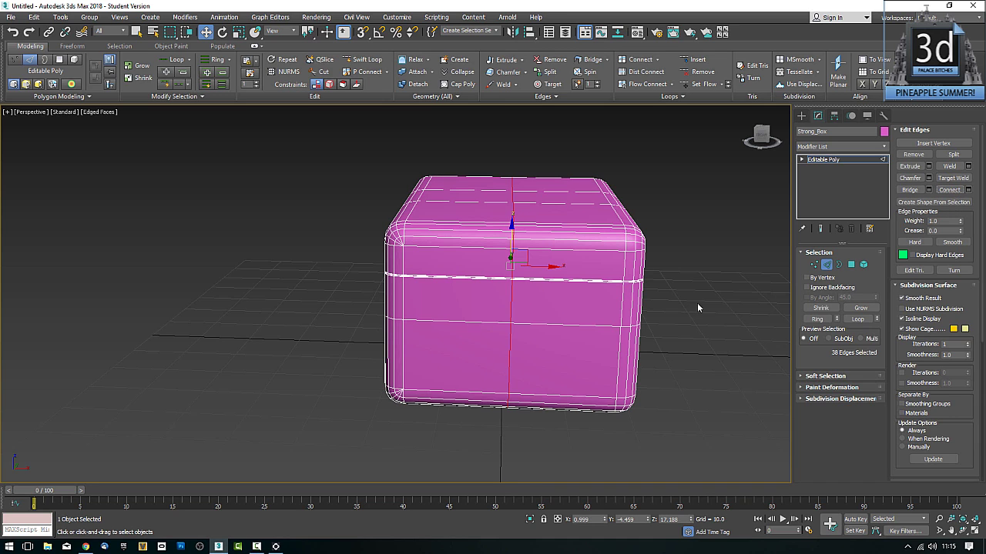
alt+middle_drag(697, 304, 663, 305)
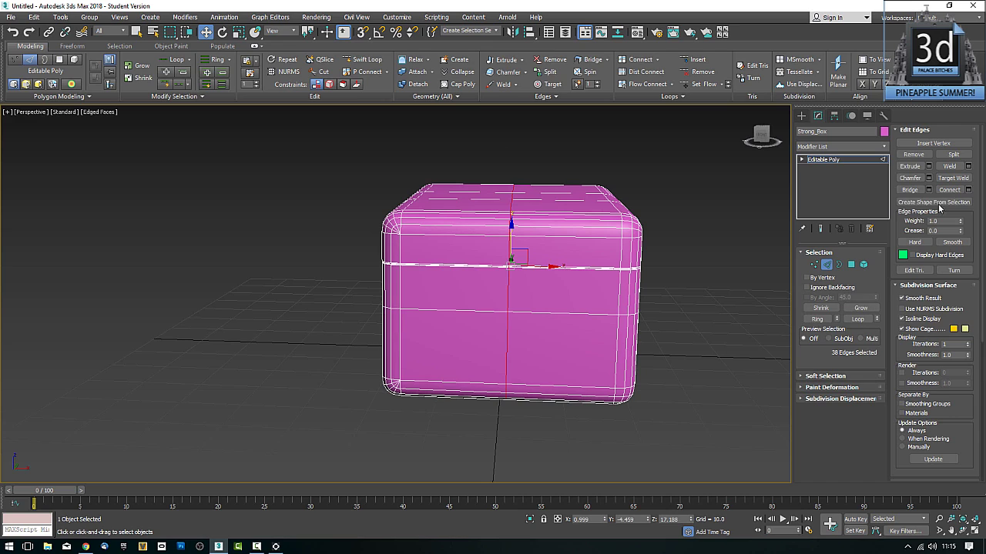
Chamfer the new central loop freehand into two widely spaced parallel loops near the rounded corners of the short end.
click(909, 178)
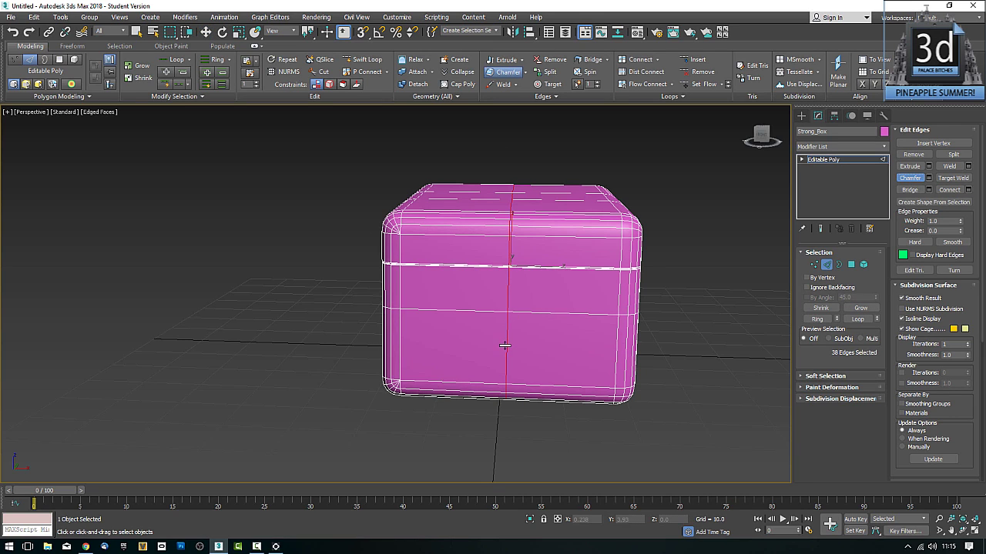
drag(504, 346, 509, 307)
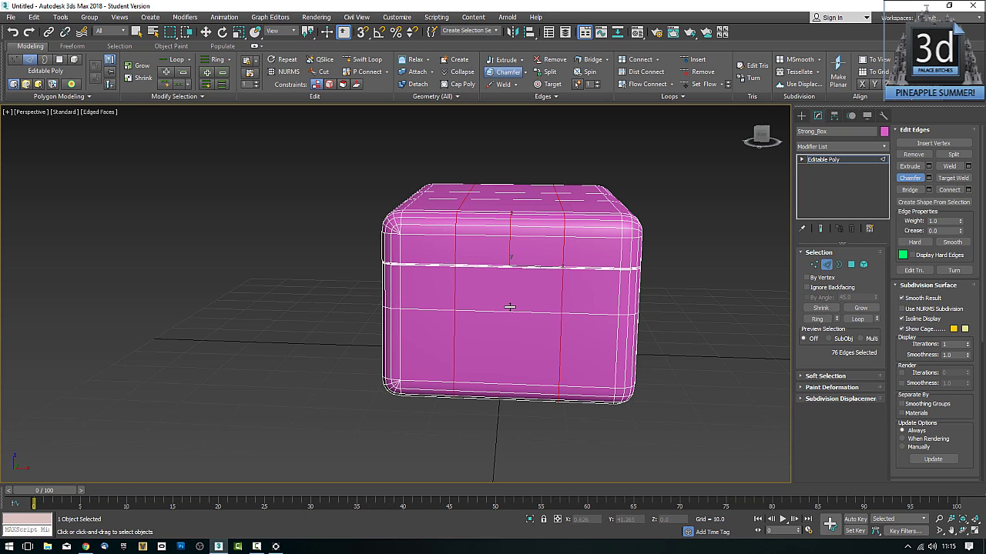
drag(510, 307, 517, 297)
alt+middle_drag(590, 326, 504, 326)
scroll(501, 324, up, 3)
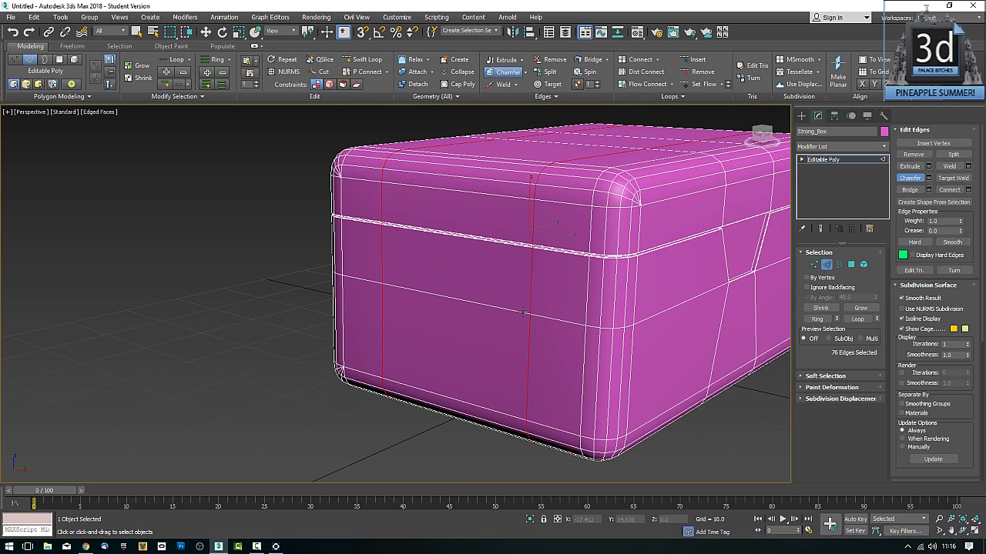
click(469, 301)
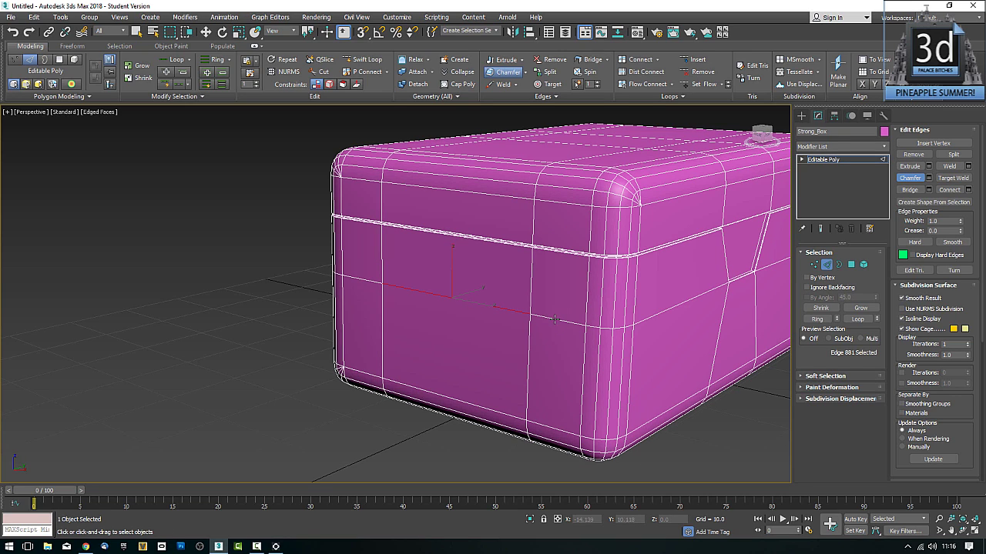
click(741, 443)
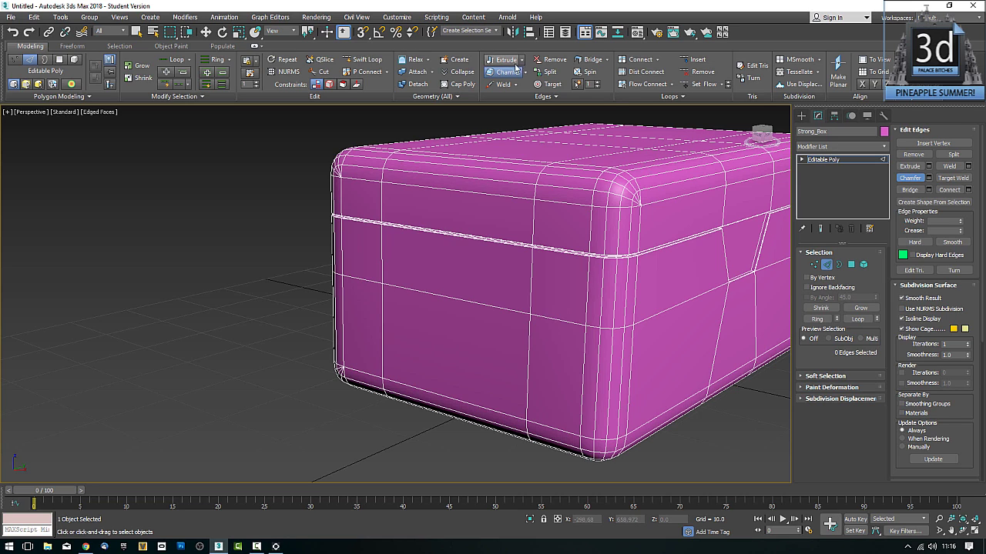
click(369, 63)
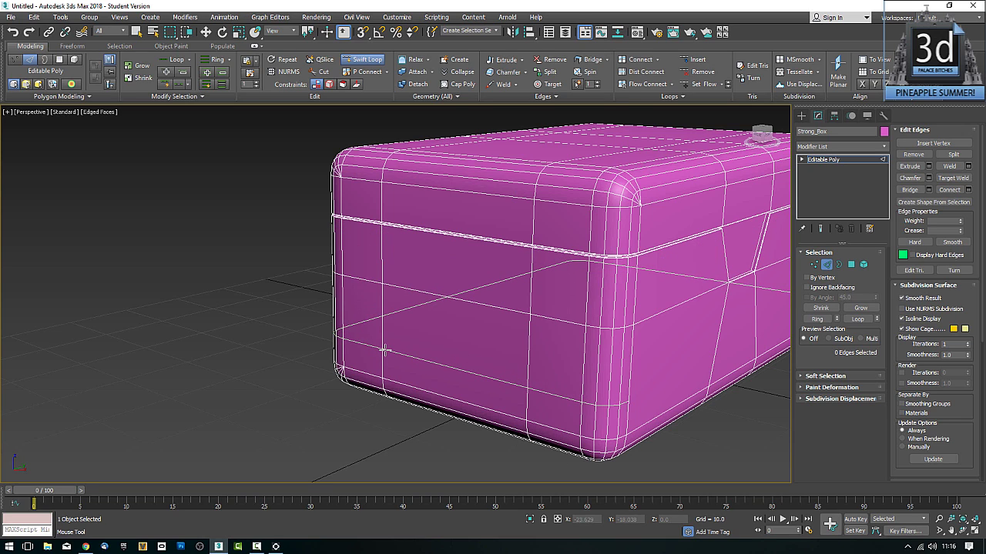
alt+middle_drag(383, 351, 375, 333)
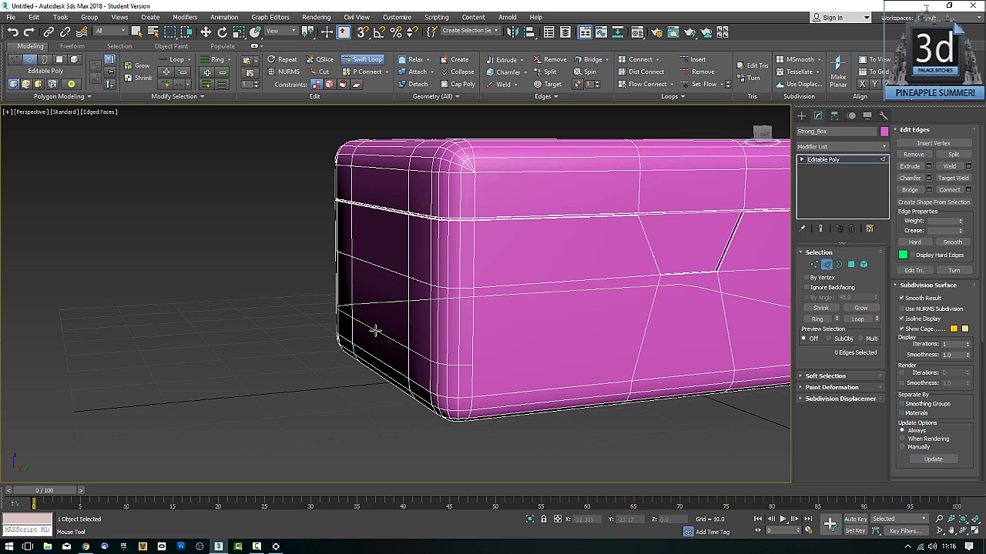
right_click(251, 320)
Select the large lower middle polygon on both short ends of the box.
alt+middle_drag(220, 310, 789, 314)
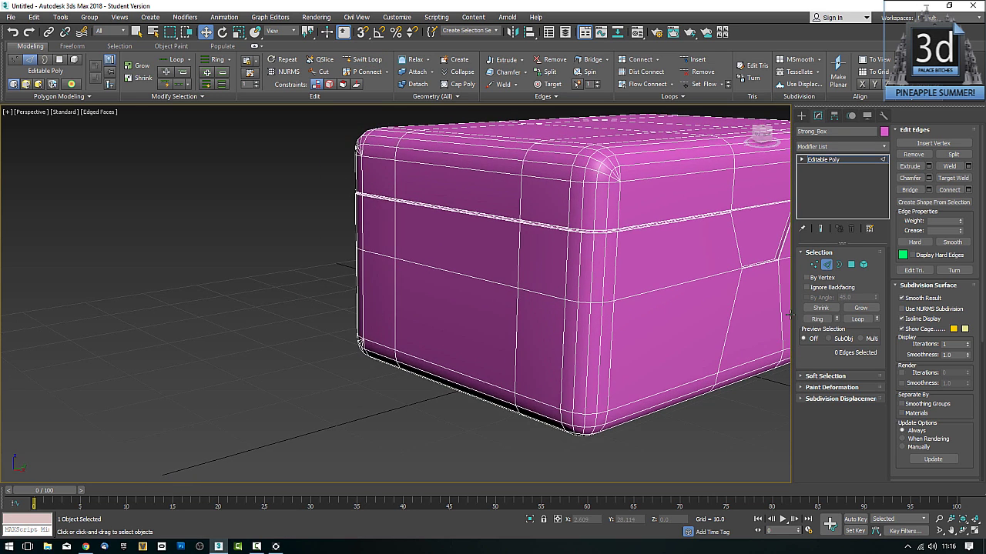
click(851, 265)
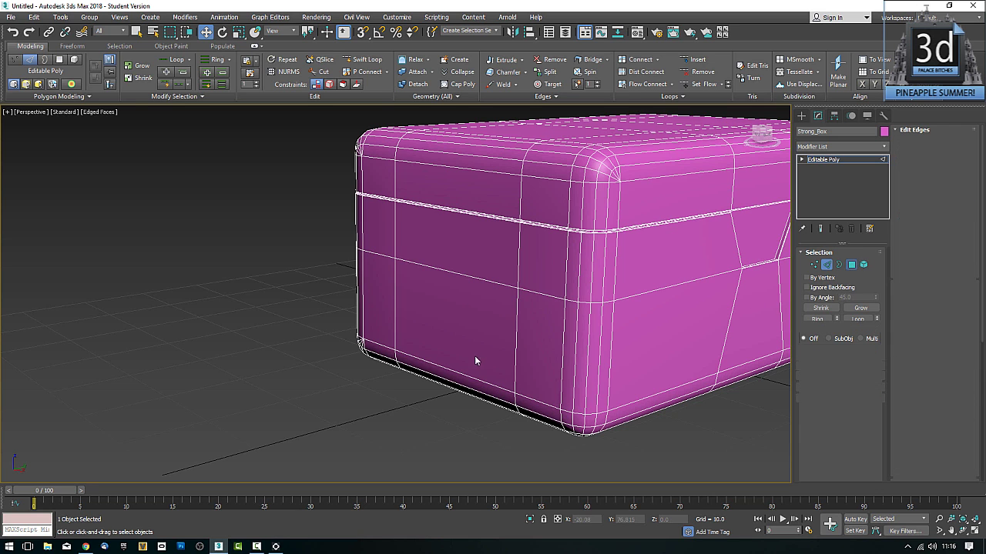
click(468, 343)
scroll(593, 366, up, 6)
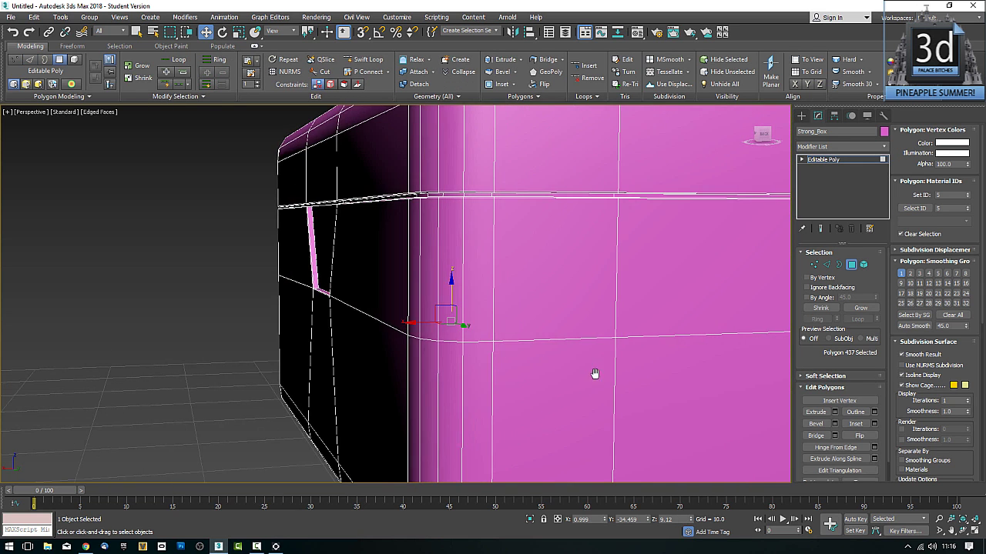
ctrl+click(574, 343)
scroll(362, 337, down, 6)
alt+middle_drag(295, 326, 441, 311)
scroll(397, 335, up, 5)
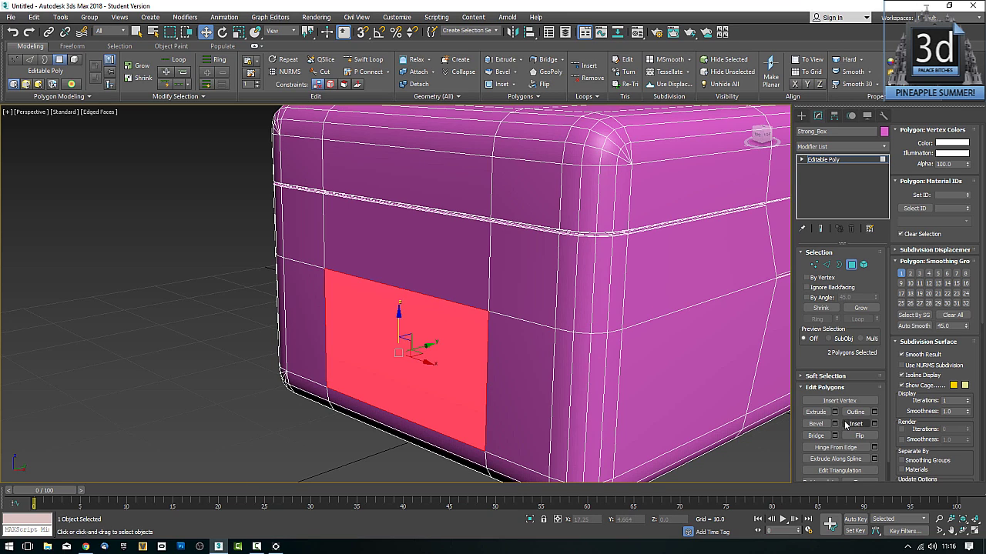
Try to move the two selected end polygons upward, and undo the move together with the polygon selection.
click(855, 425)
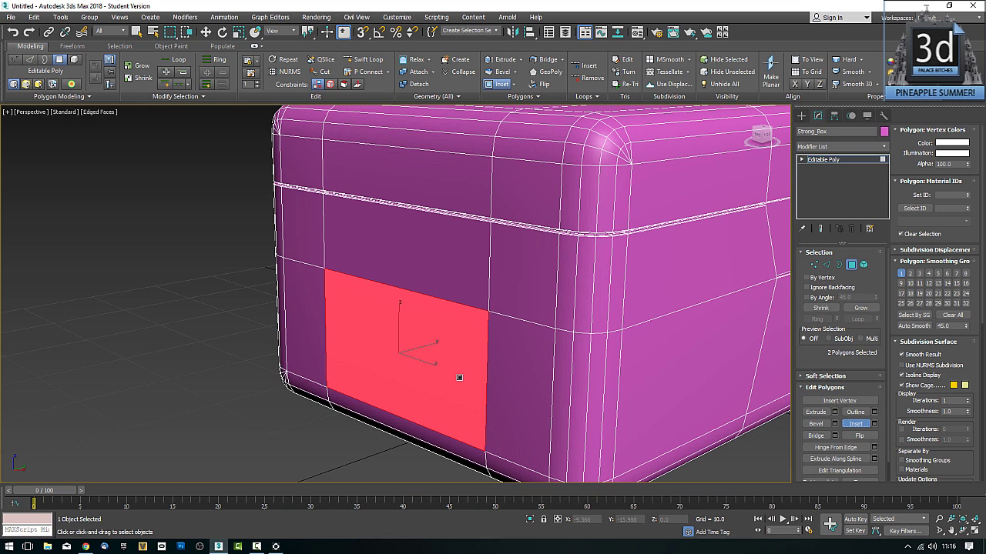
key(w)
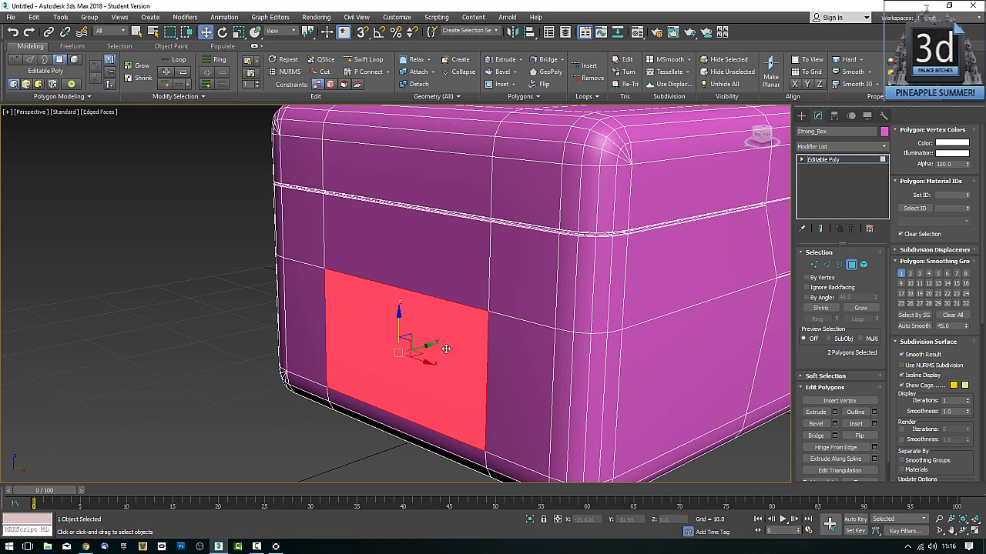
drag(398, 319, 403, 268)
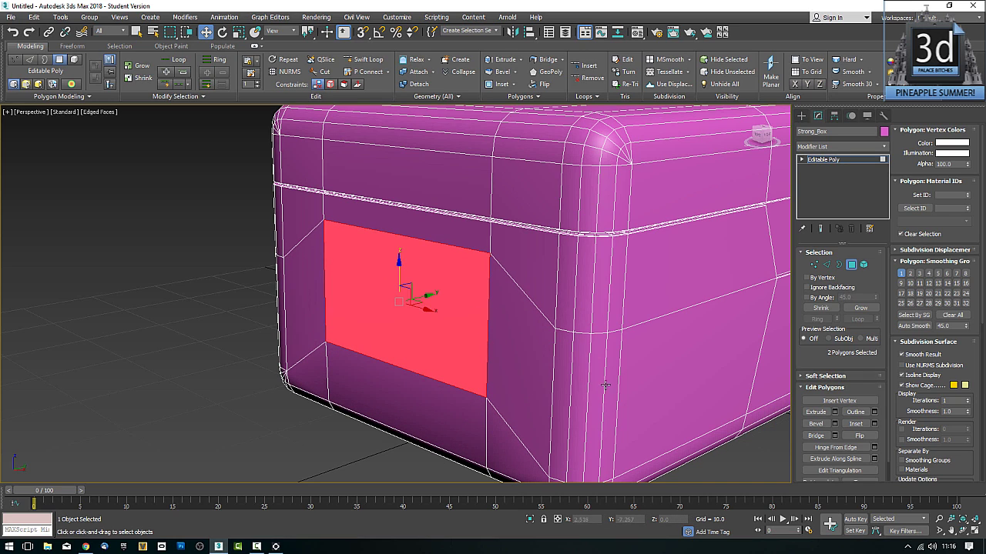
drag(397, 266, 397, 326)
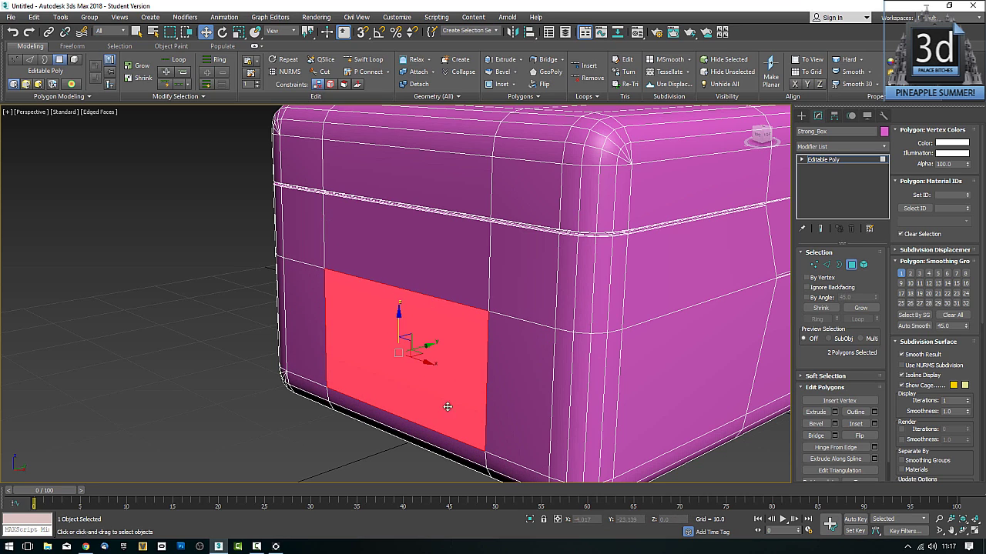
alt+middle_drag(424, 411, 453, 361)
key(ctrl+z)
key(ctrl+z)
key(ctrl+z)
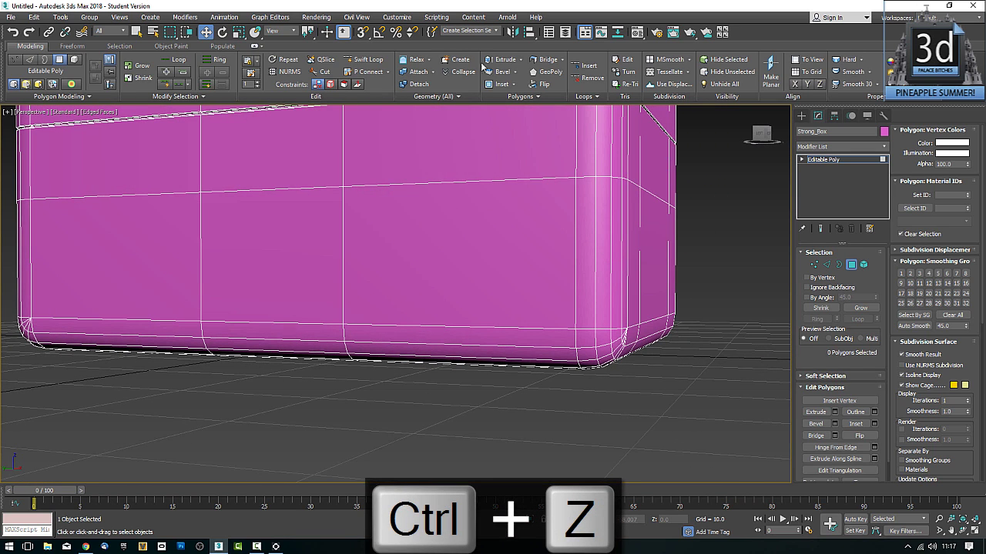
Insert a horizontal edge loop with Swift Loop just above the rounded bottom edge on the box's short end.
click(365, 60)
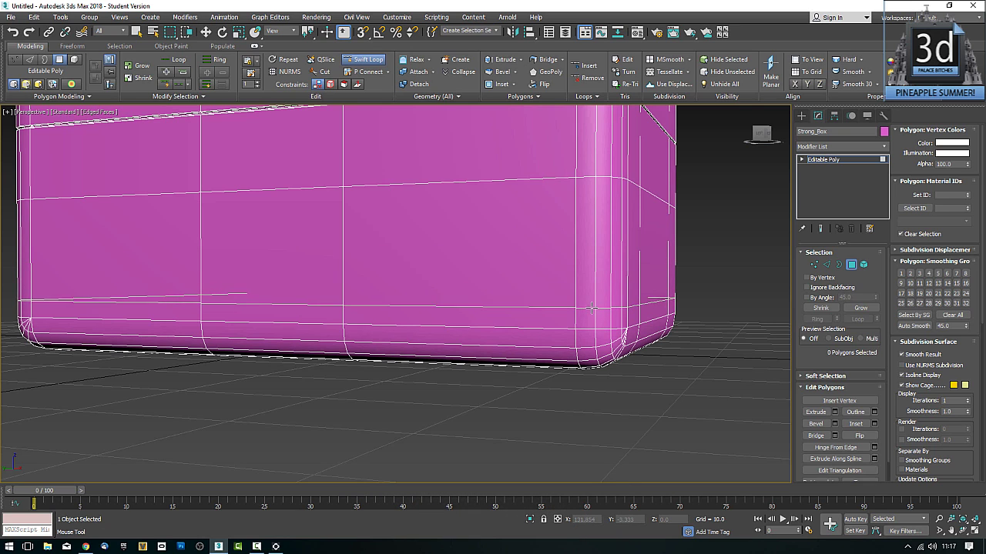
mouse_move(591, 311)
alt+middle_down()
mouse_move(672, 312)
mouse_move(605, 319)
mouse_move(583, 309)
alt+middle_up()
alt+middle_drag(401, 316, 412, 314)
key(w)
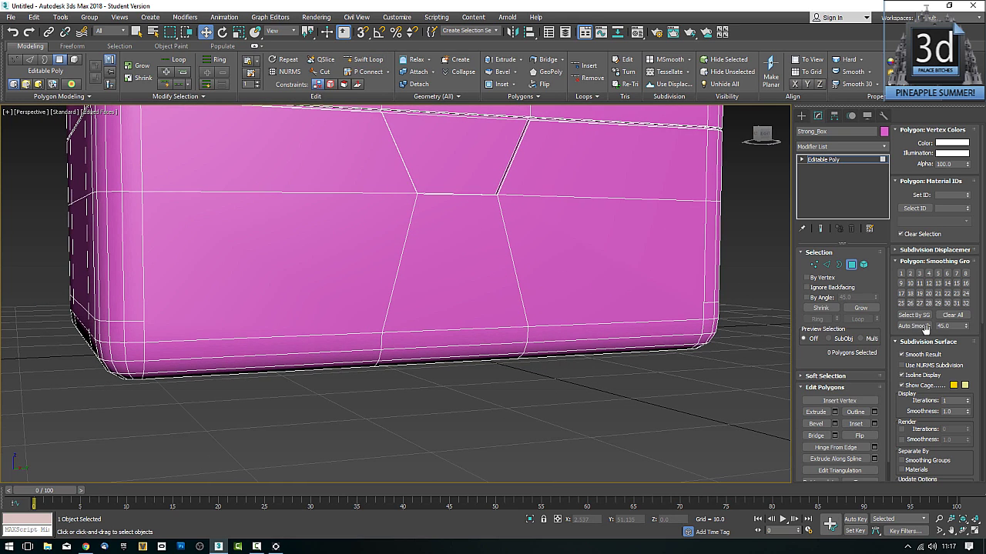
Cut a horizontal edge across the long front face, joining the loop ends just above the rounded bottom edge.
click(912, 262)
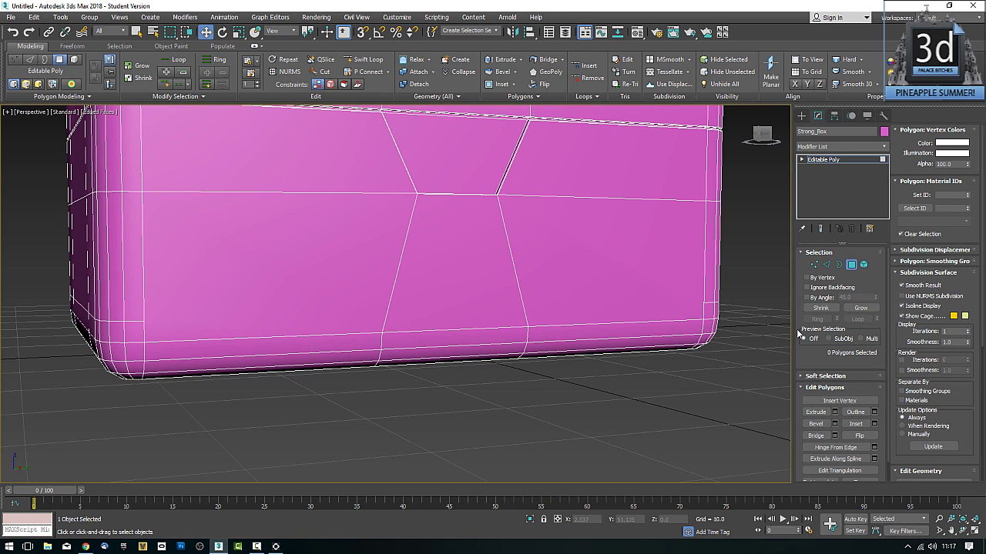
key(ctrl+F9)
click(902, 273)
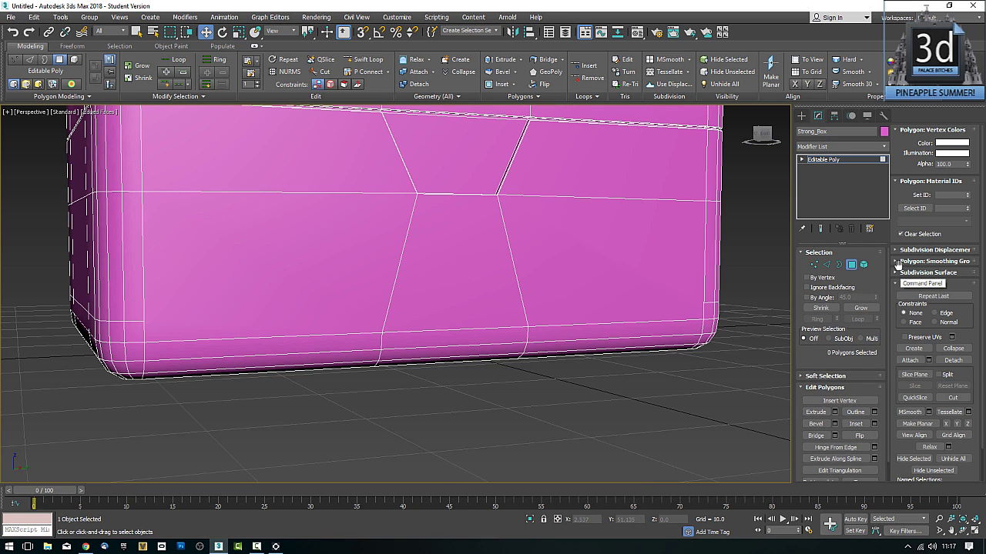
click(897, 132)
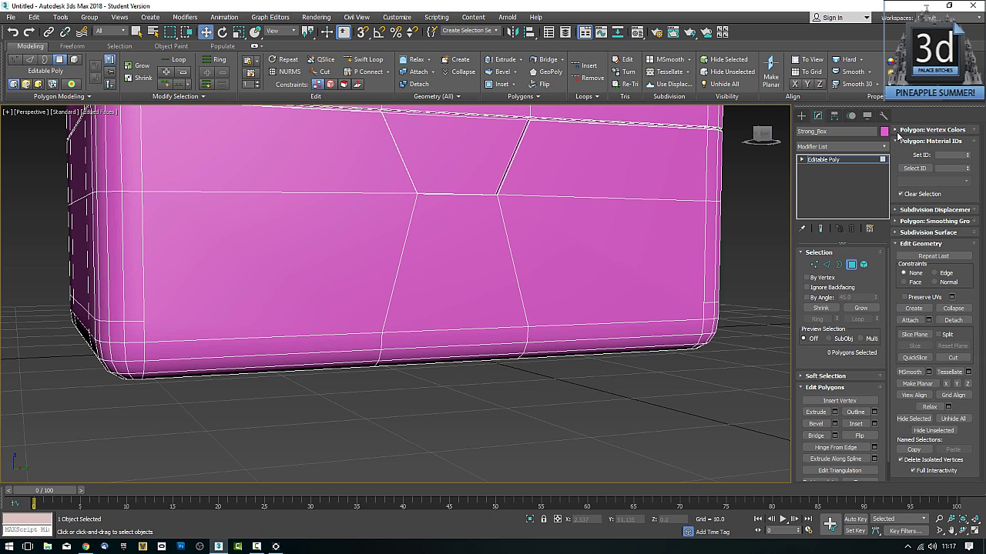
click(898, 142)
click(951, 301)
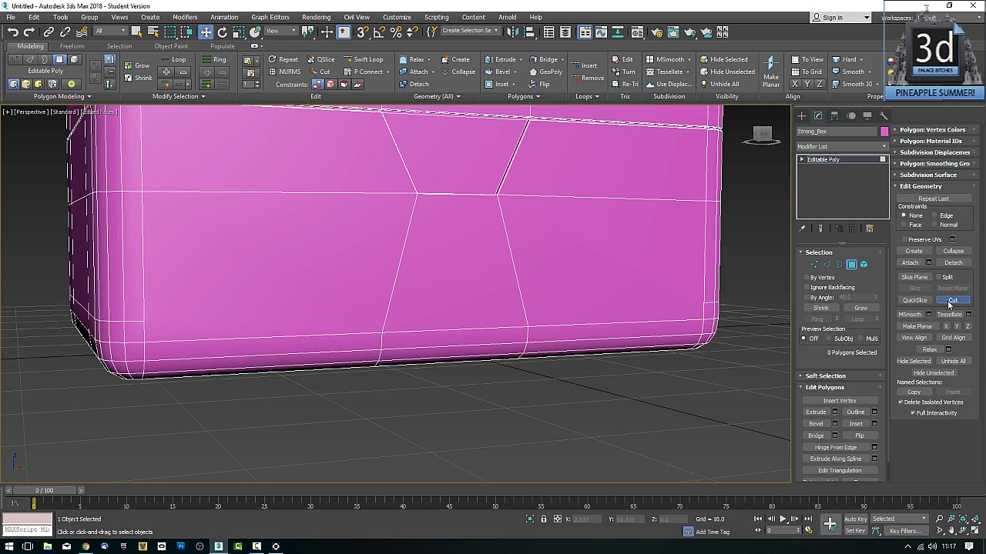
click(143, 320)
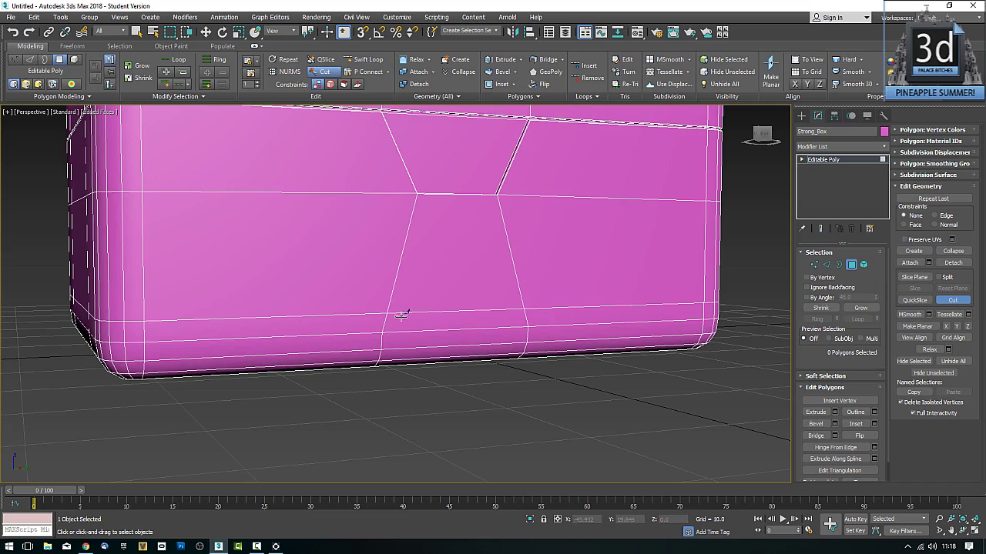
alt+middle_drag(293, 337, 624, 279)
scroll(381, 344, down, 3)
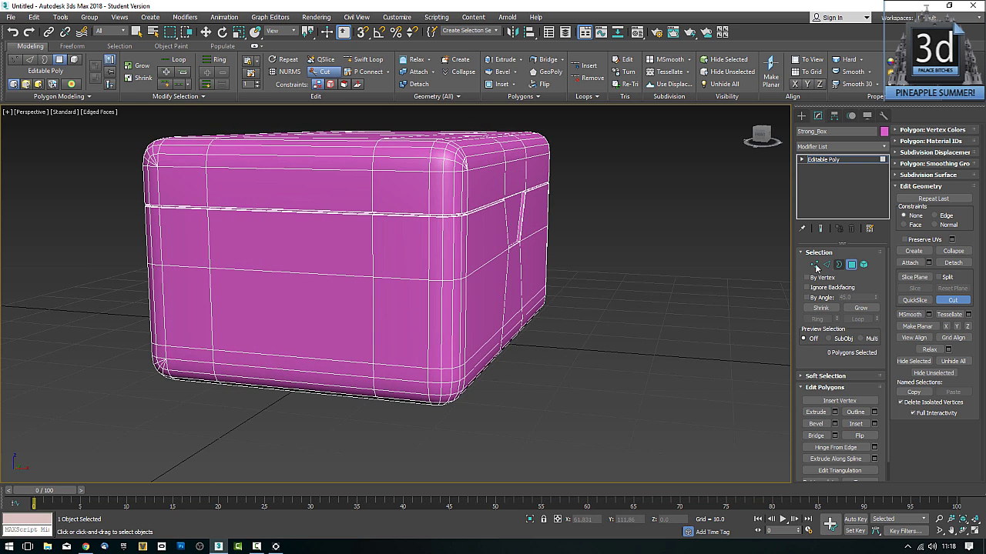
right_click(392, 291)
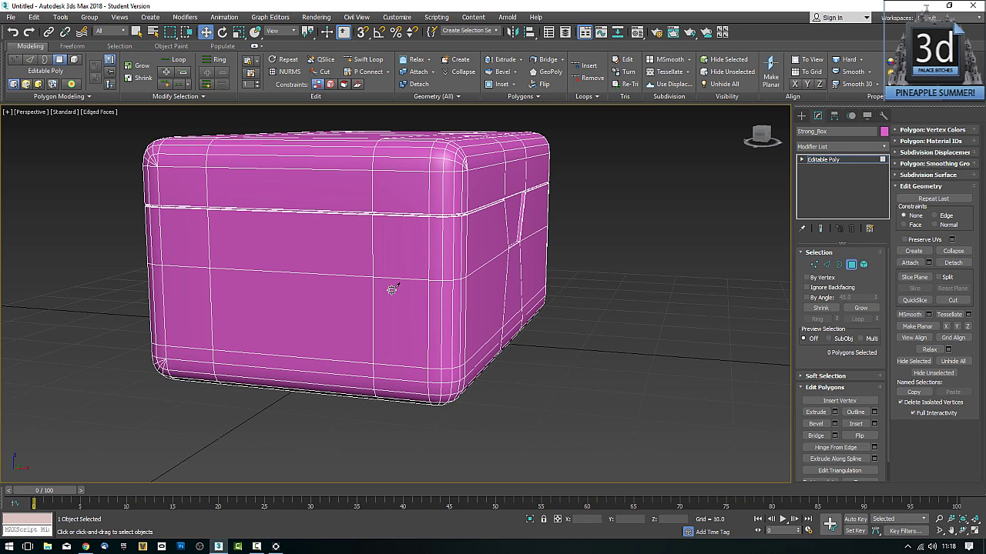
right_click(294, 295)
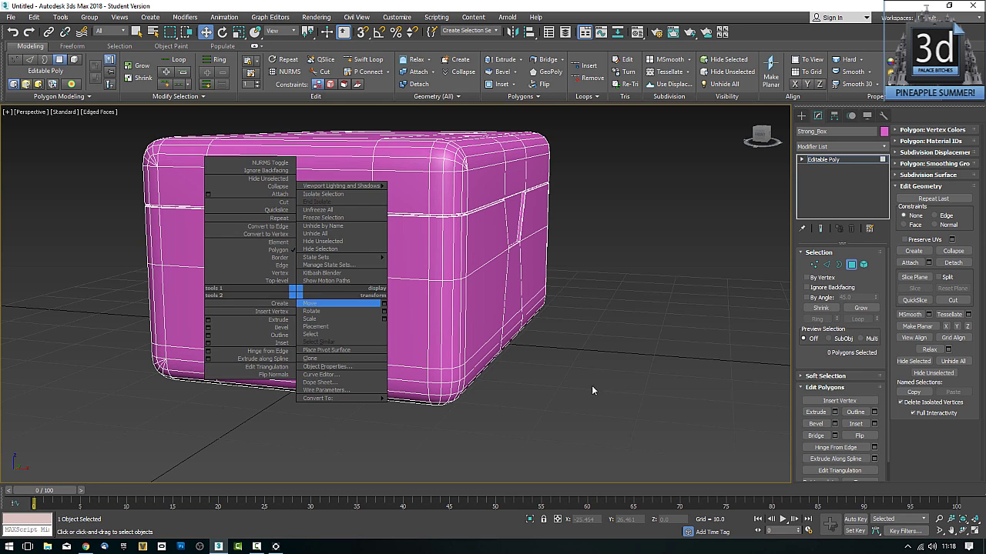
Select the large lower middle polygon on both short ends of the box.
click(342, 316)
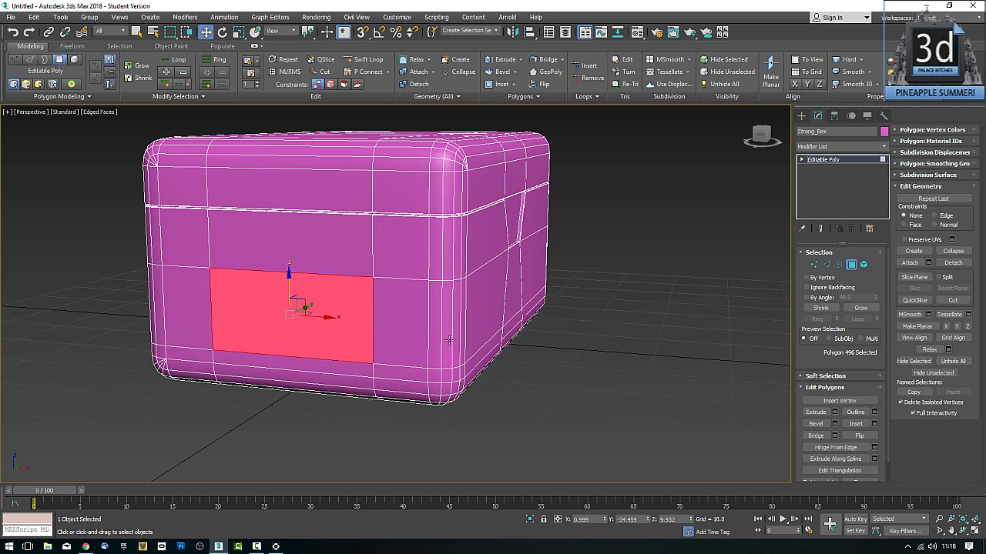
alt+middle_drag(574, 348, 450, 337)
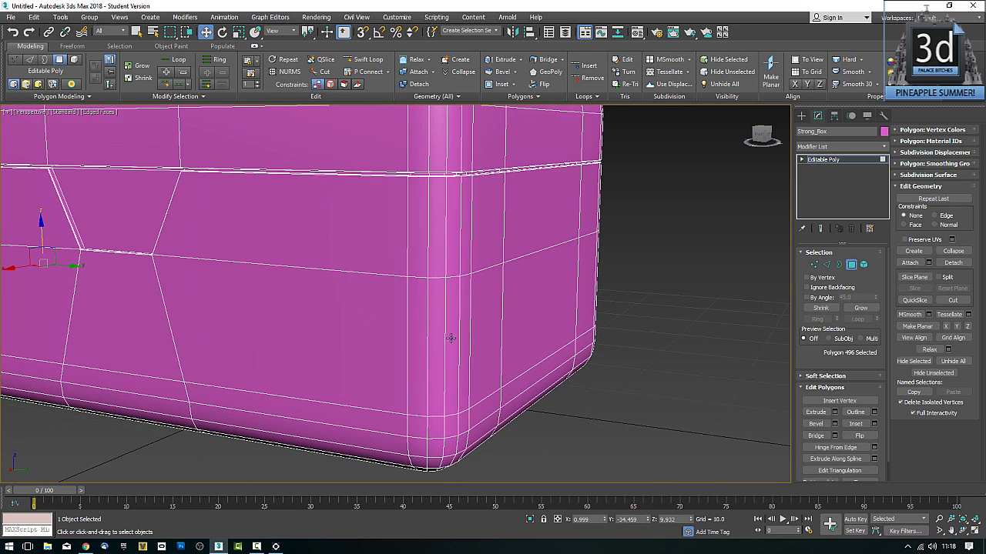
ctrl+click(526, 319)
Try to move the two selected end polygons upward, and undo the move.
drag(41, 222, 54, 172)
alt+middle_drag(164, 251, 261, 182)
key(ctrl+z)
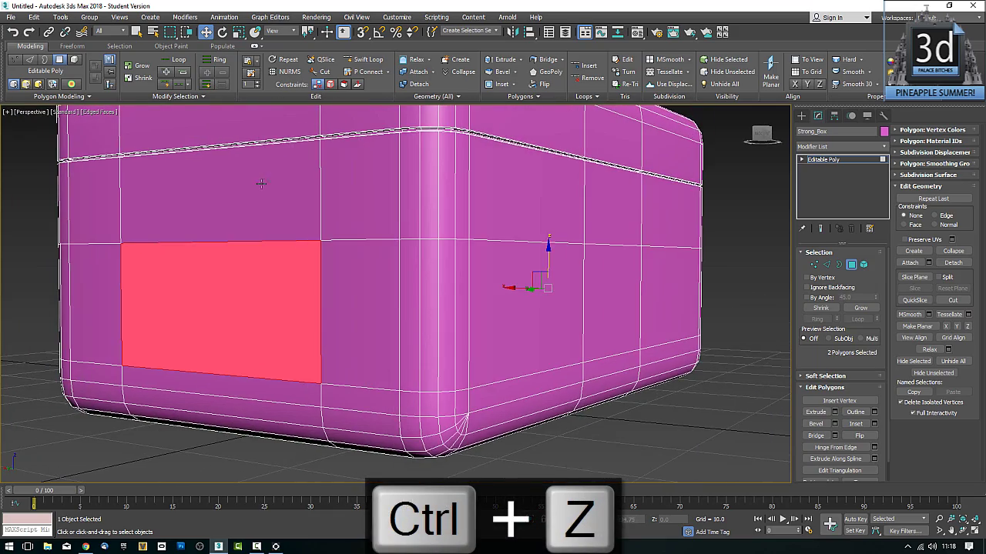
Move the selected polygons on both short ends up by about 5.7 units to just below the lid seam.
alt+middle_drag(182, 293, 288, 284)
drag(186, 216, 185, 166)
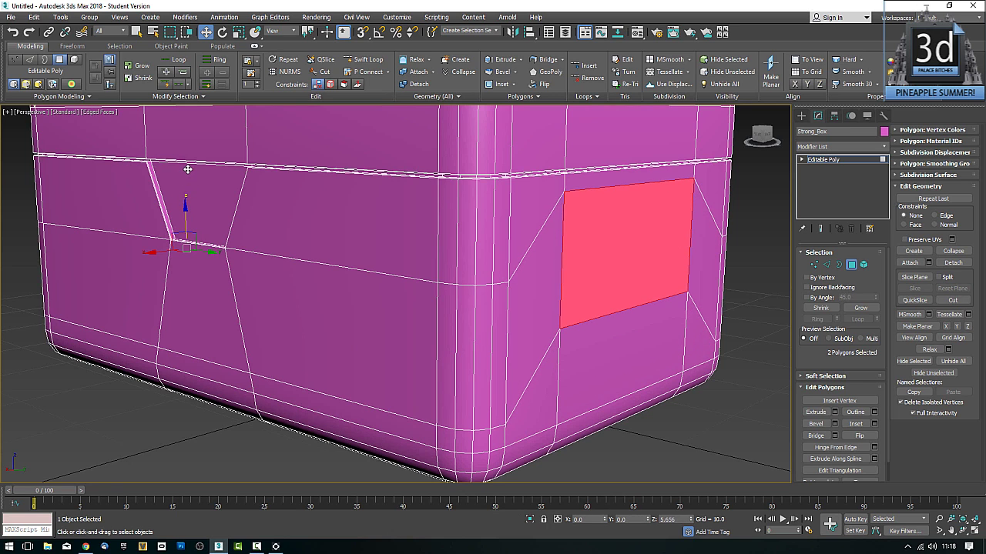
alt+middle_drag(454, 245, 382, 273)
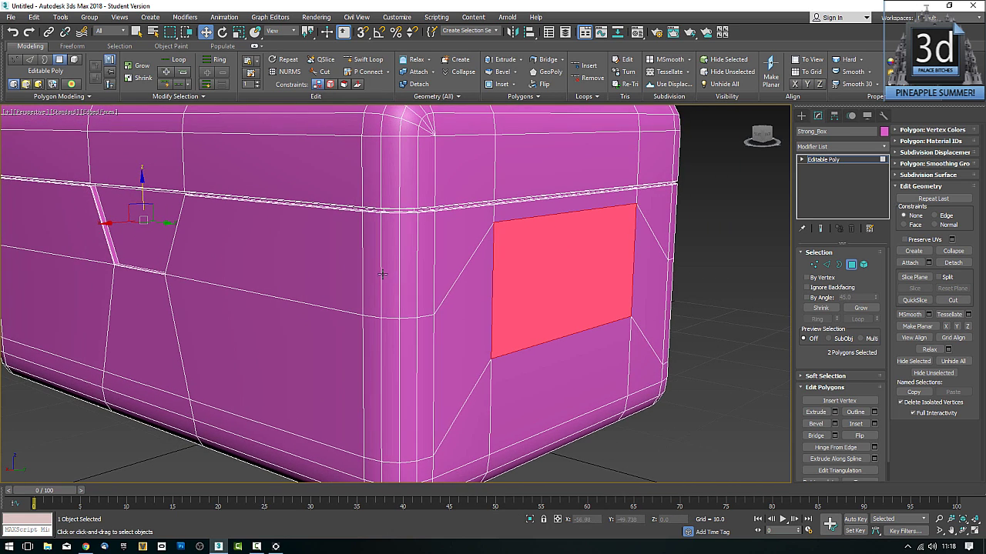
mouse_move(472, 285)
alt+middle_down()
mouse_move(434, 288)
mouse_move(477, 283)
alt+middle_up()
middle_drag(566, 260, 573, 269)
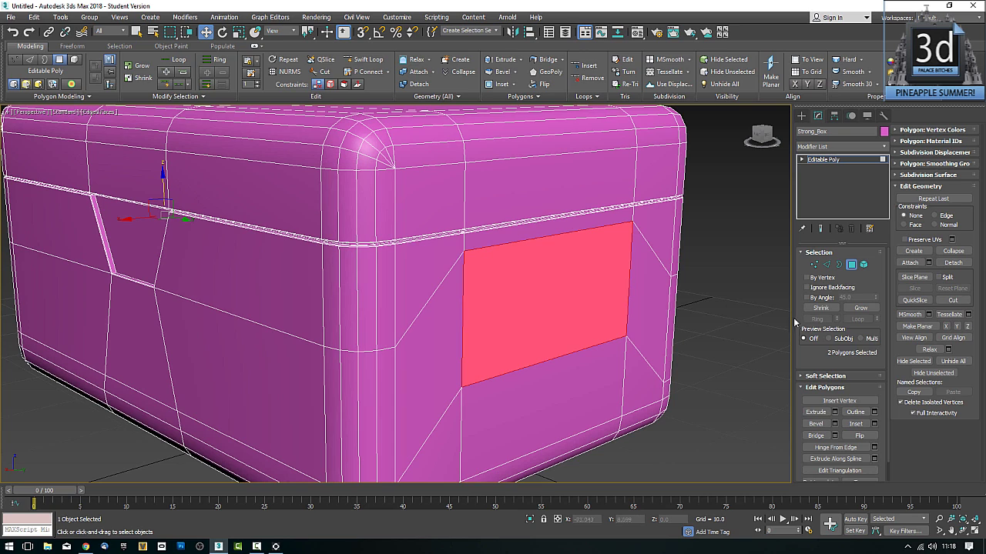
Extrude both raised end polygons inward freehand to form shallow rectangular recesses.
click(818, 413)
drag(594, 297, 630, 318)
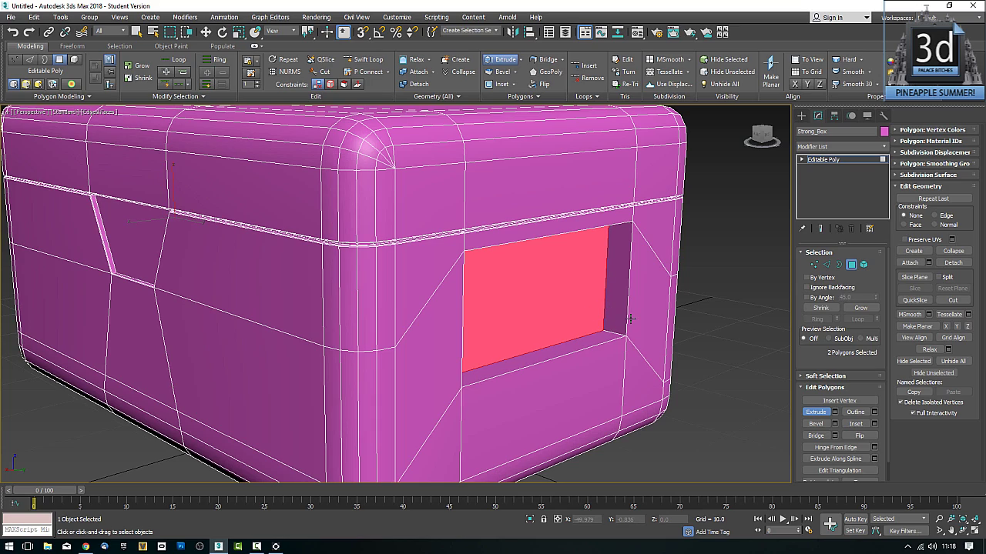
alt+middle_drag(638, 329, 670, 287)
Select the outer and inner edges along the top, one side and the bottom of one end recess.
click(826, 264)
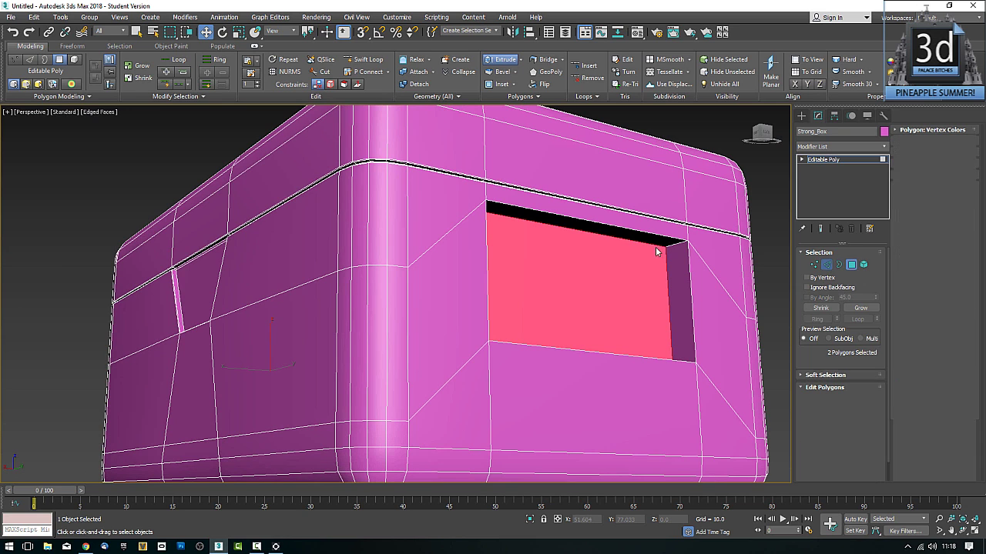
click(654, 237)
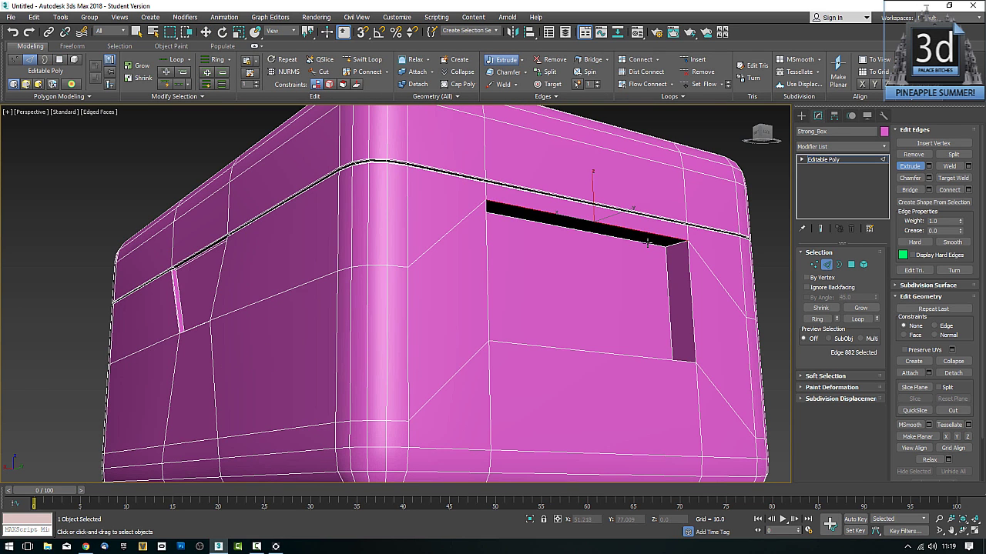
ctrl+click(648, 243)
alt+middle_drag(648, 243, 561, 286)
ctrl+click(465, 283)
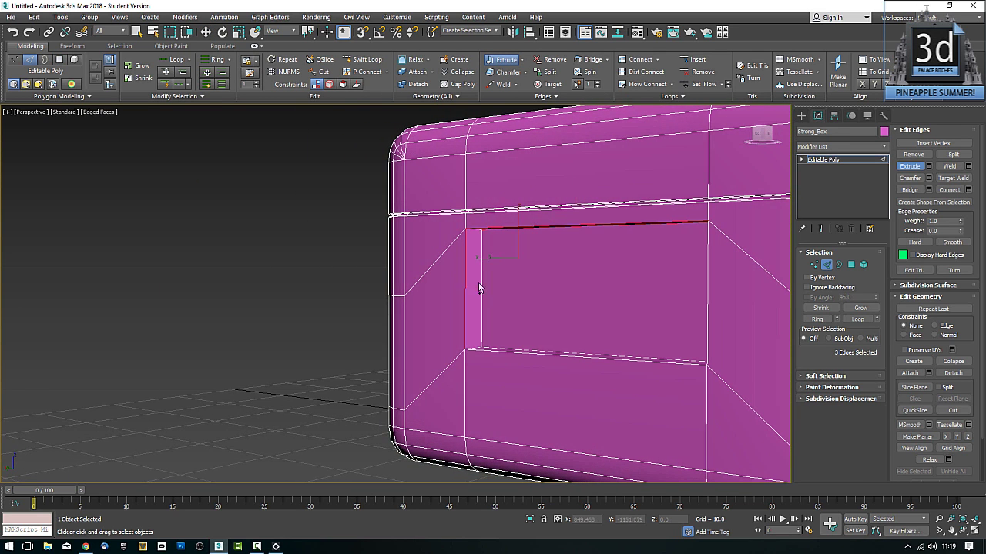
alt+middle_drag(482, 285, 563, 327)
ctrl+click(562, 327)
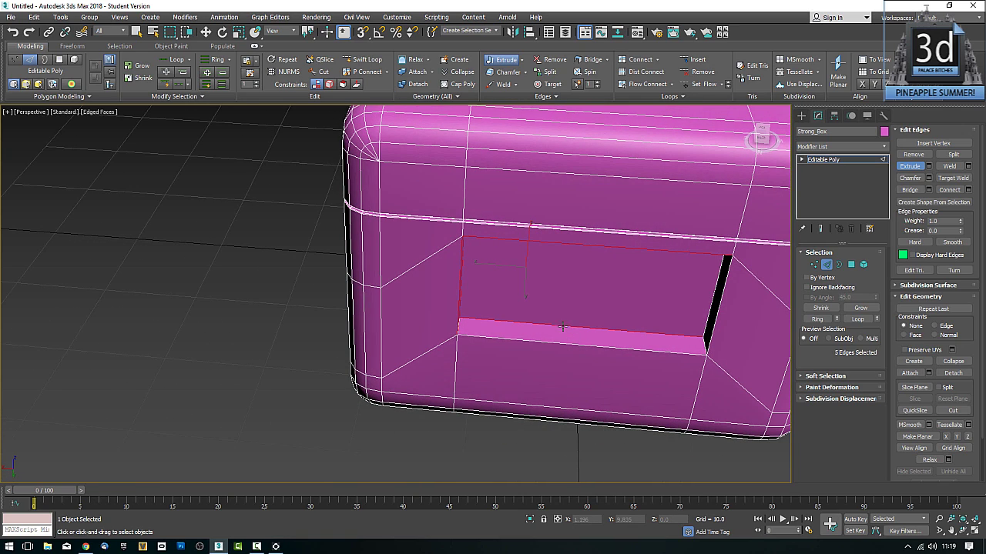
ctrl+click(564, 341)
Add the other side's two vertical edges and the four depth corner edges of the recess to the selection.
alt+middle_drag(651, 347, 587, 260)
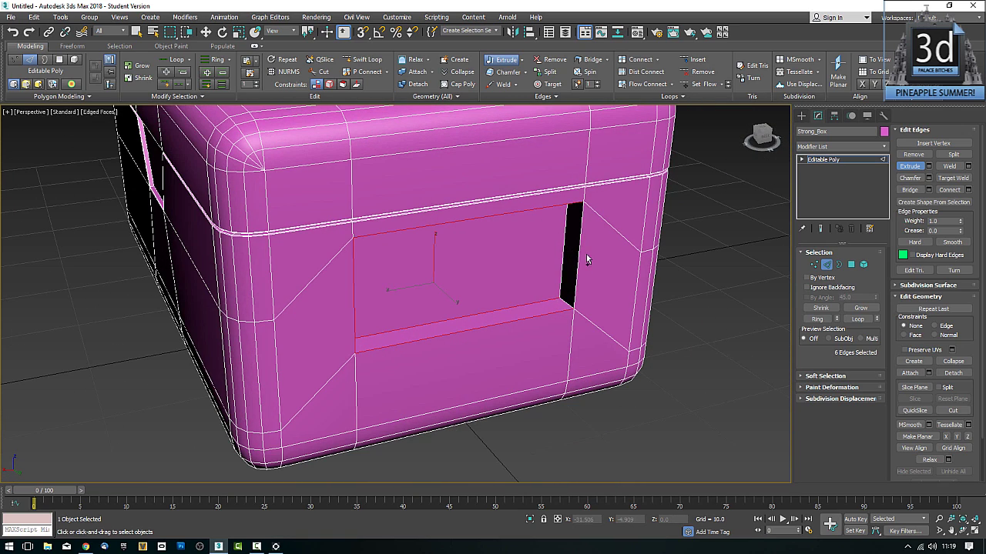
ctrl+click(577, 254)
ctrl+click(563, 259)
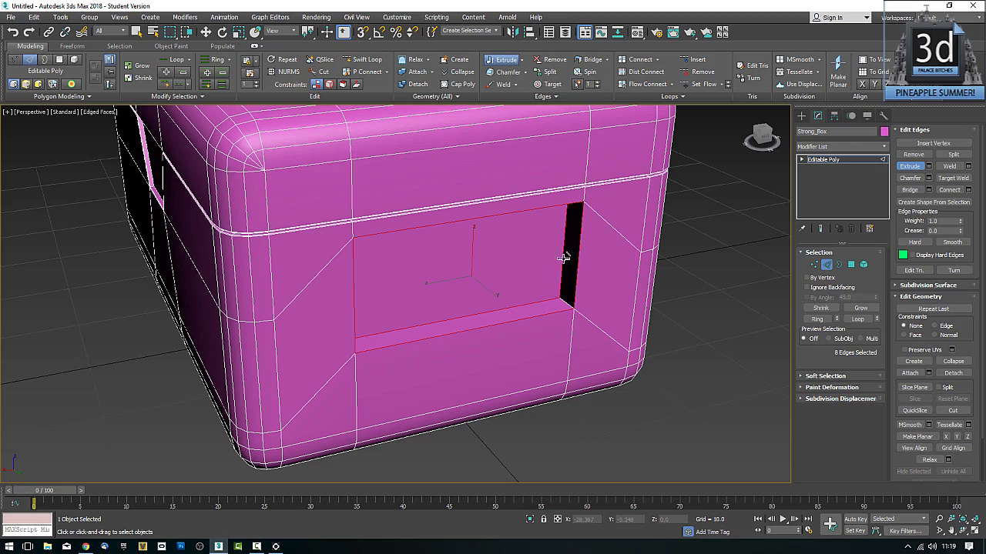
ctrl+click(567, 300)
alt+middle_drag(498, 297, 439, 277)
ctrl+click(402, 275)
ctrl+click(378, 302)
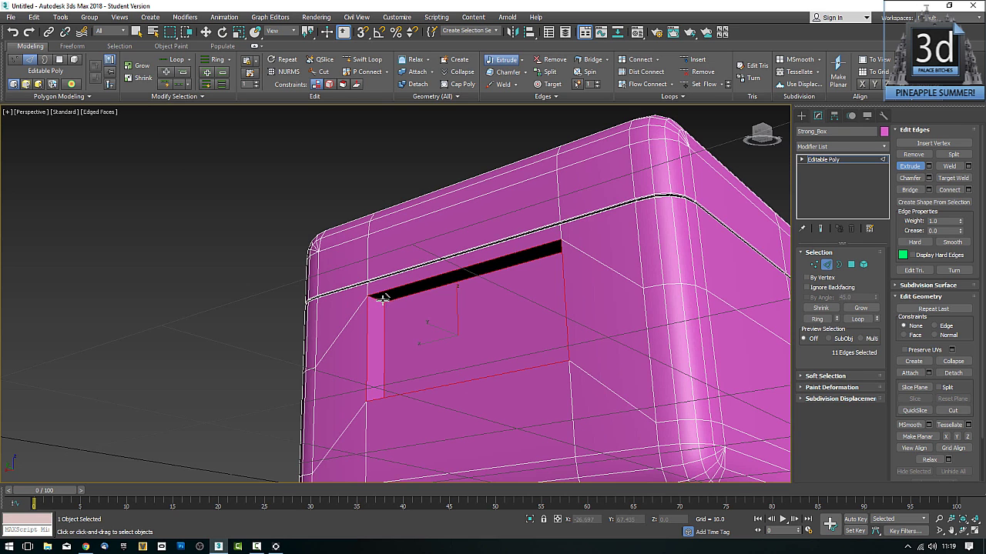
alt+middle_drag(377, 302, 552, 299)
ctrl+click(551, 288)
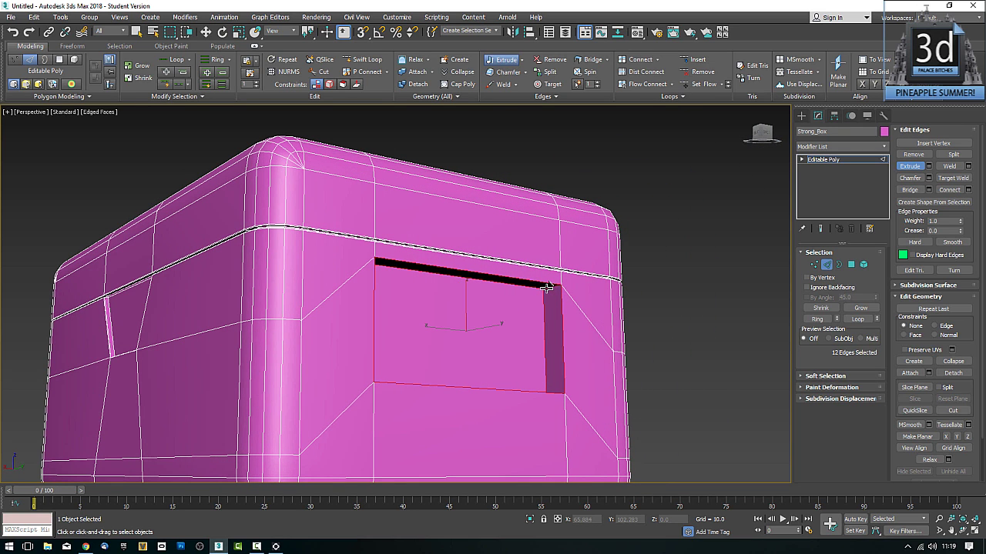
middle_drag(623, 296, 688, 285)
Chamfer the twelve selected recess edges freehand into narrow double edges, by about 0.1.
scroll(665, 362, up, 3)
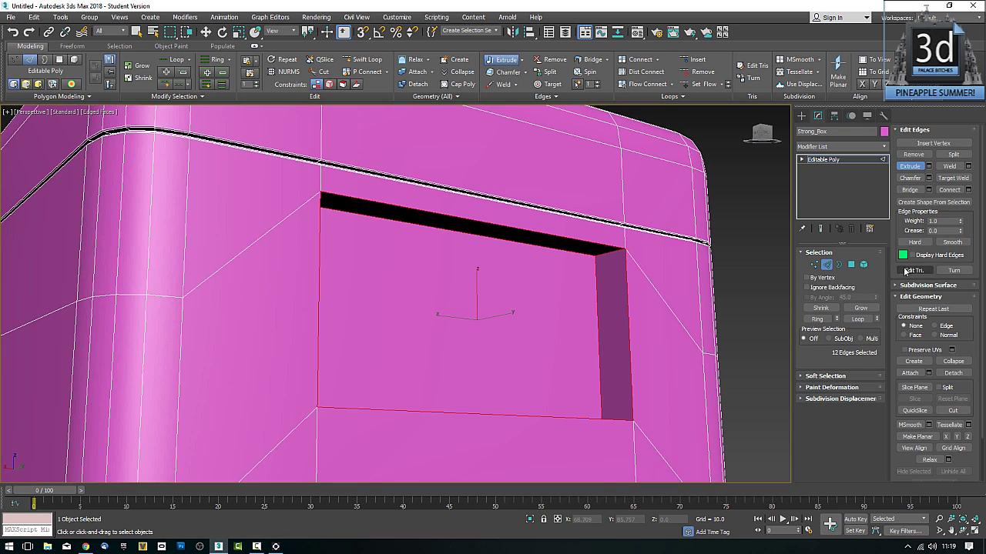
key(w)
click(901, 180)
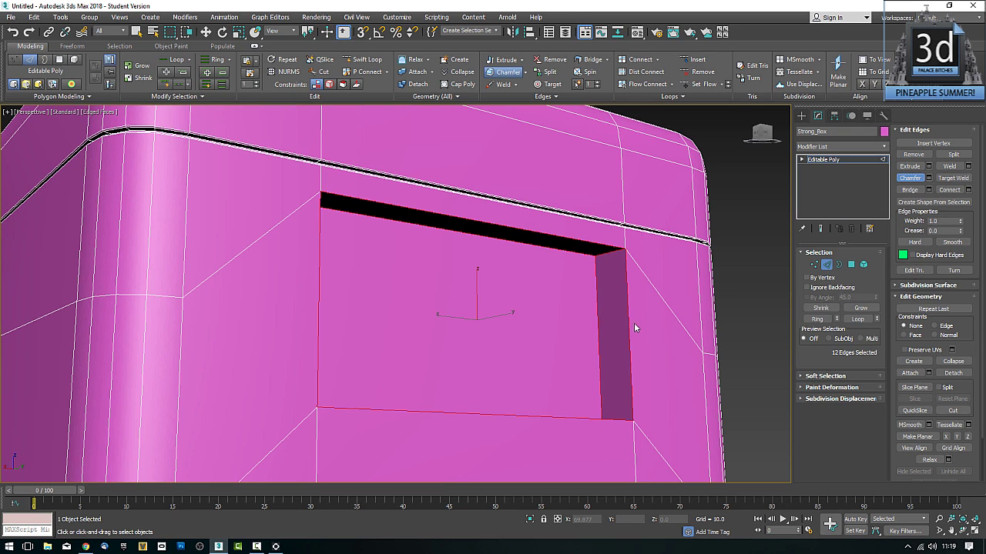
mouse_move(629, 330)
mouse_down()
mouse_move(630, 311)
mouse_move(629, 329)
mouse_up()
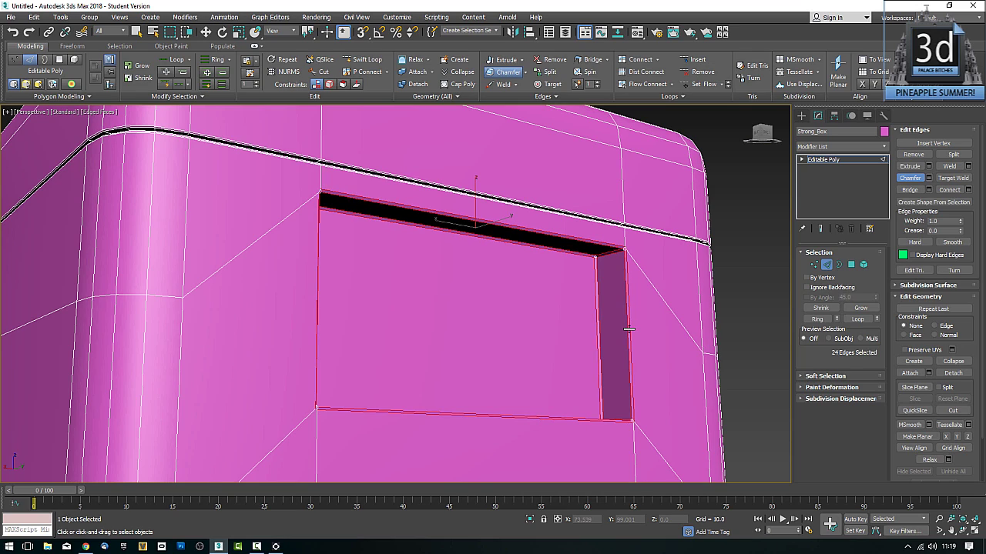
Examine the chamfered recess edges on the short end from several angles and distances.
scroll(638, 343, down, 5)
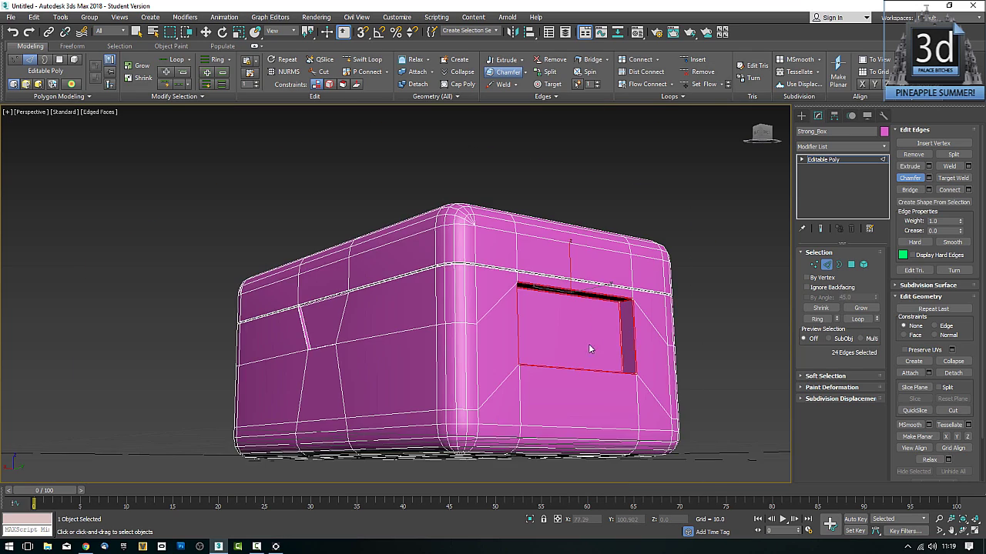
alt+middle_drag(638, 354, 401, 335)
scroll(498, 350, up, 5)
scroll(498, 350, down, 3)
middle_drag(501, 345, 406, 328)
scroll(680, 372, up, 3)
scroll(662, 341, up, 3)
middle_drag(650, 337, 629, 365)
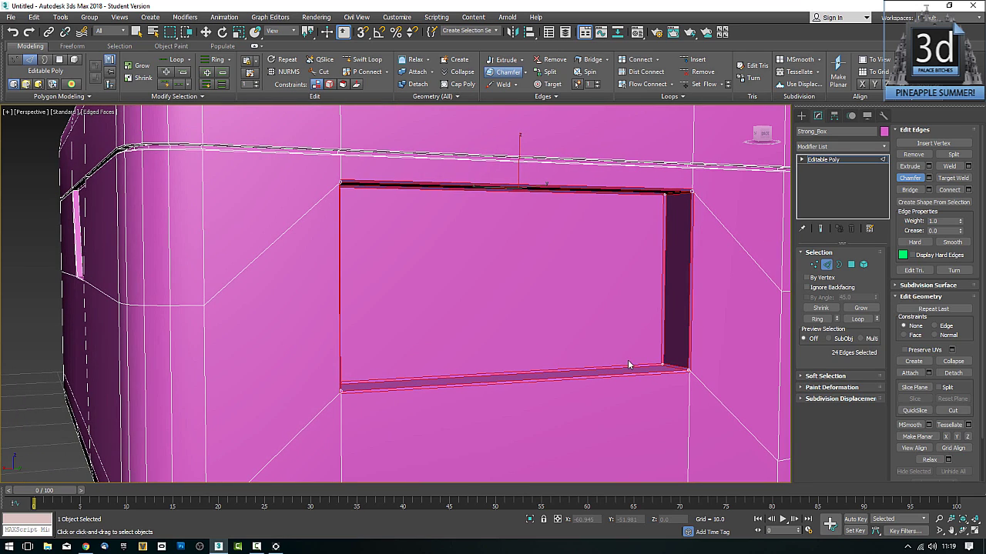
Select the horizontal and vertical edges around the opening and back of the recess on the opposite short end.
scroll(376, 336, down, 5)
alt+middle_drag(339, 329, 733, 331)
scroll(493, 326, up, 3)
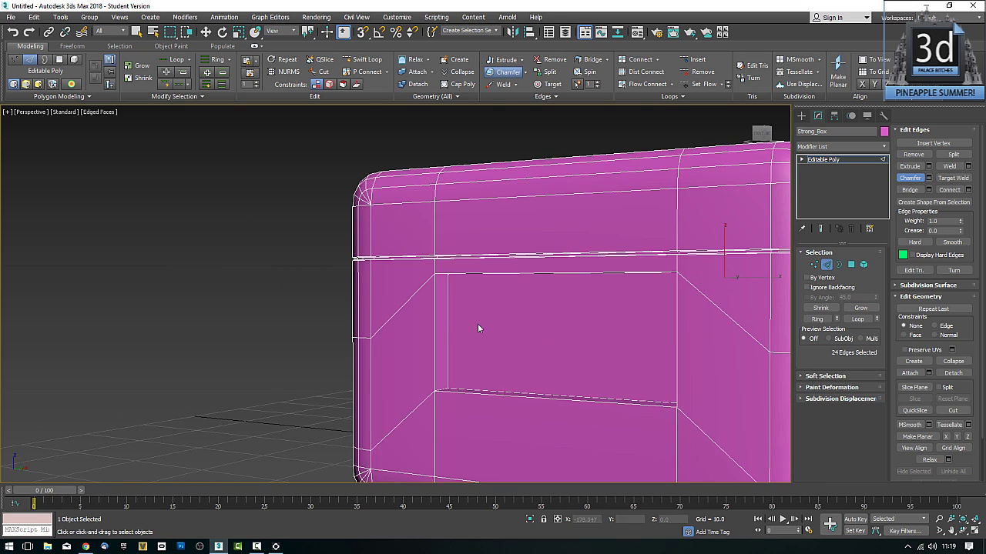
click(448, 325)
alt+middle_drag(457, 334, 613, 358)
ctrl+click(644, 336)
ctrl+click(582, 282)
ctrl+click(616, 372)
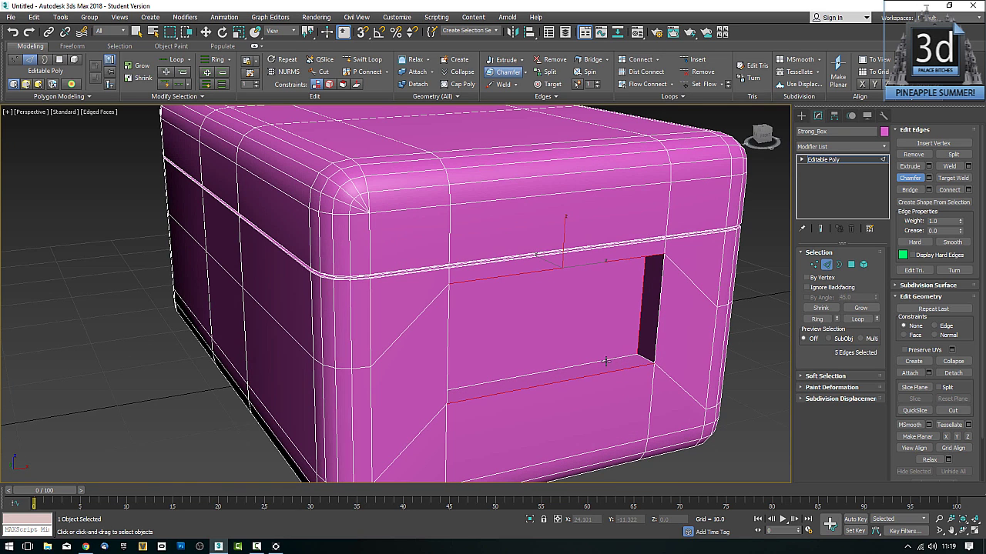
ctrl+click(603, 360)
alt+middle_drag(659, 364, 606, 371)
Add the opposite recess's remaining edges, including its depth corner edges, to complete the twelve-edge selection.
ctrl+click(454, 345)
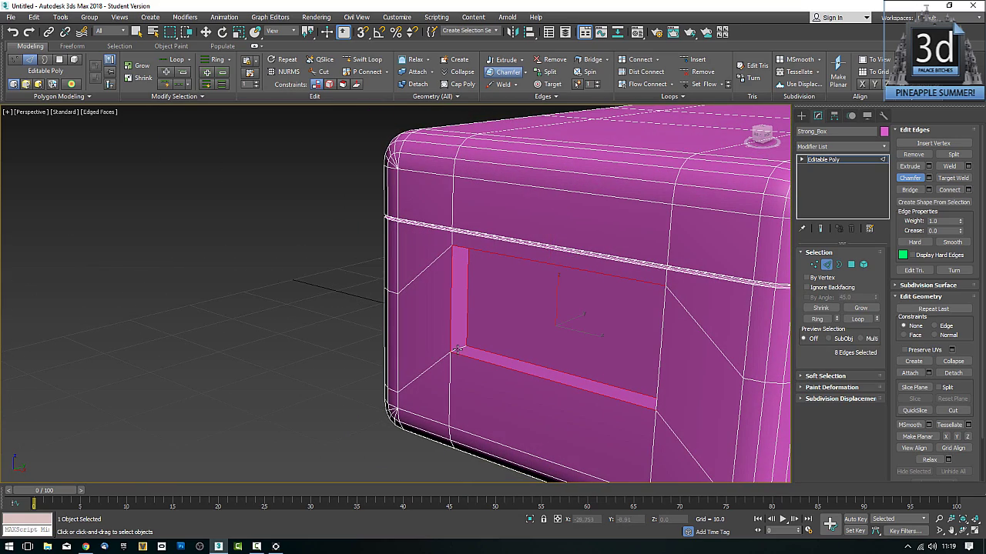
alt+middle_drag(480, 361, 605, 315)
ctrl+click(644, 302)
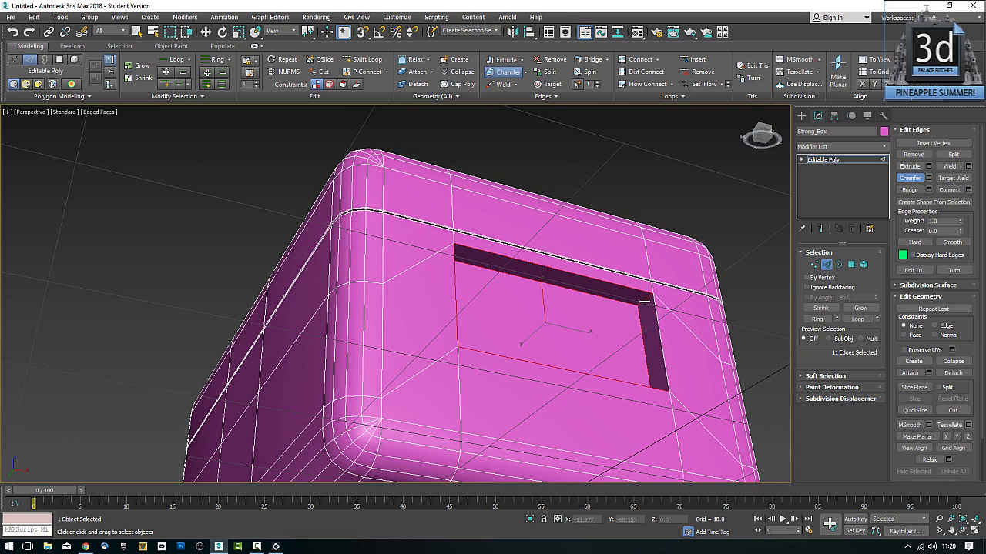
ctrl+click(648, 316)
alt+middle_drag(635, 352, 625, 380)
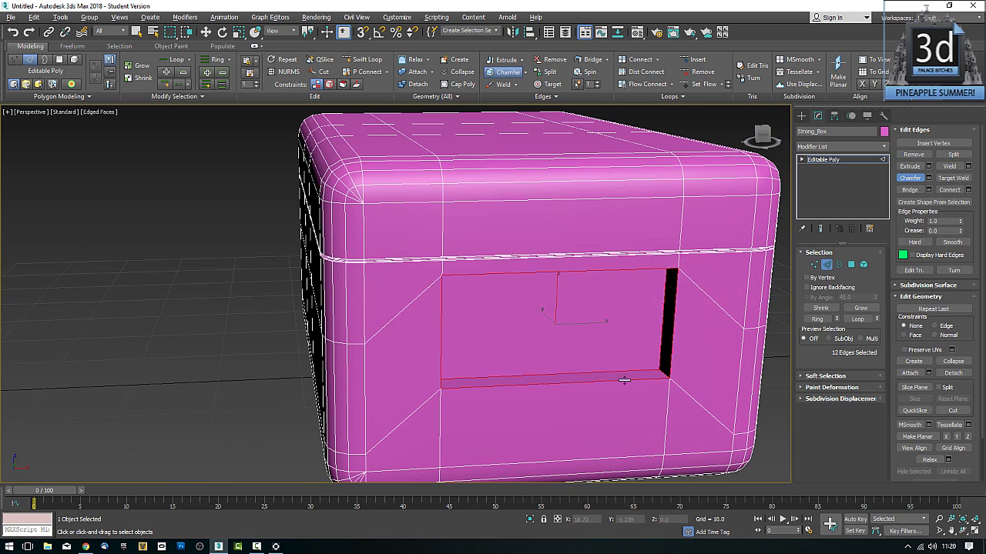
Chamfer the opposite recess's selected edges by 0.108 with 1 segment.
click(929, 178)
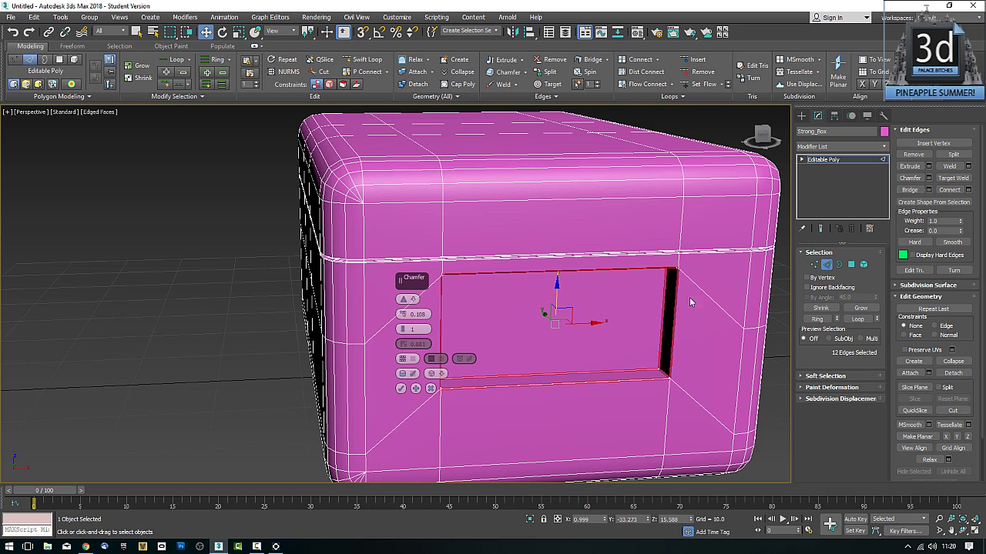
click(400, 389)
alt+middle_drag(524, 397, 475, 379)
scroll(474, 379, down, 5)
alt+middle_drag(557, 387, 335, 326)
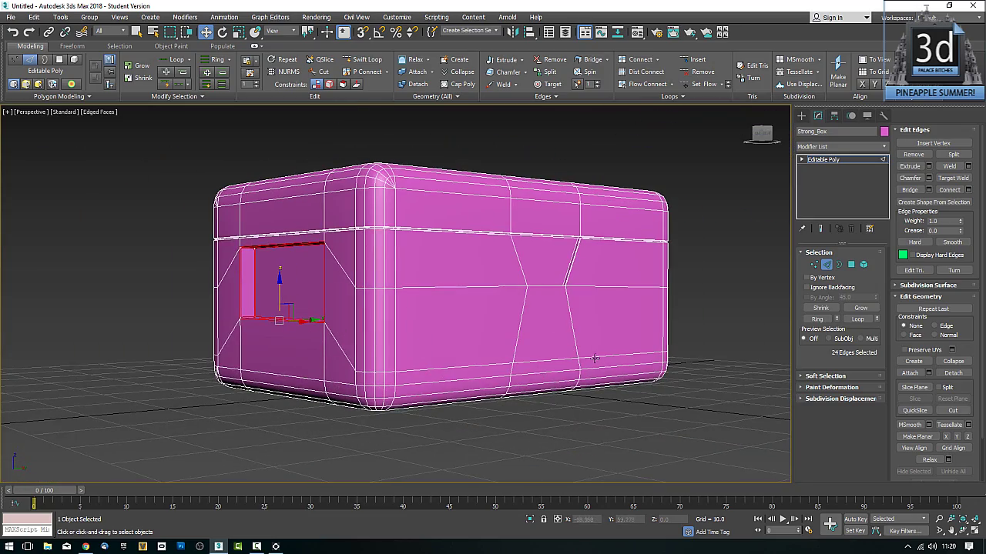
Start a standard Cylinder primitive and set it to 16 sides and 1 height segment.
scroll(586, 385, down, 3)
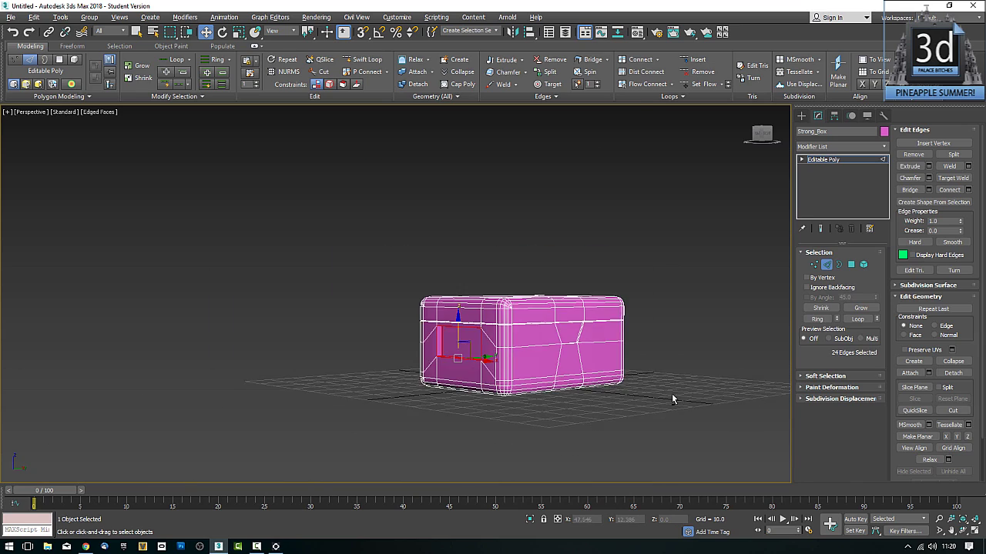
alt+middle_drag(673, 399, 623, 404)
scroll(558, 378, up, 10)
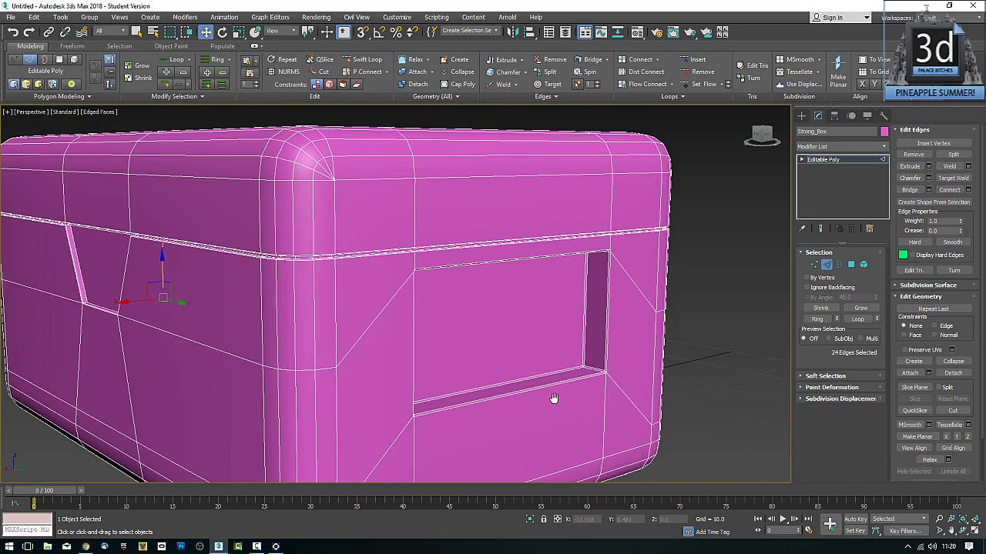
middle_drag(553, 398, 626, 374)
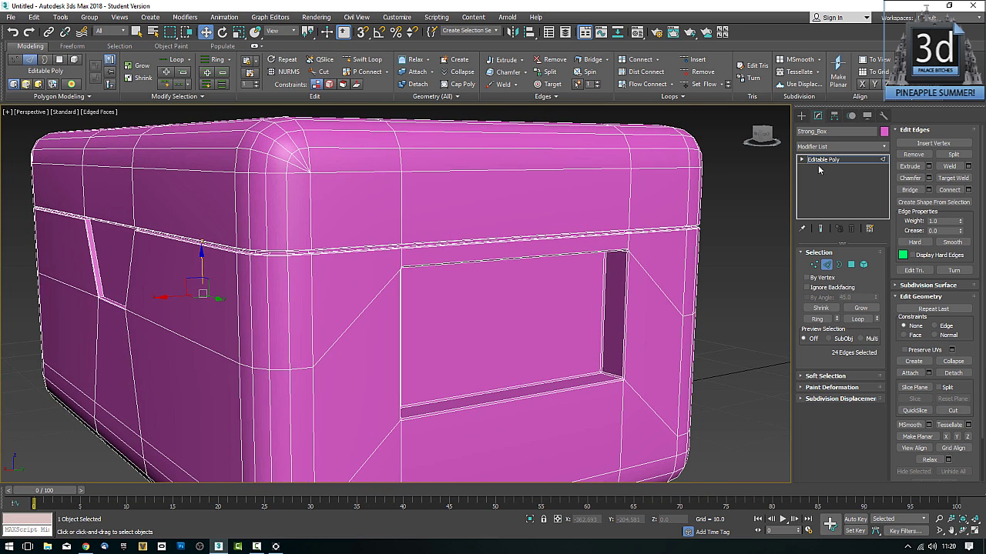
click(800, 116)
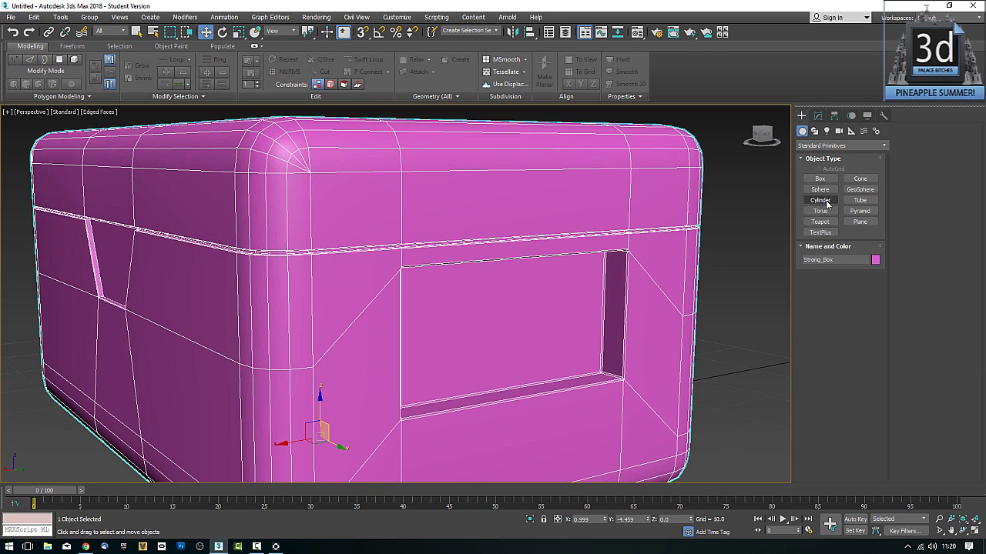
click(827, 203)
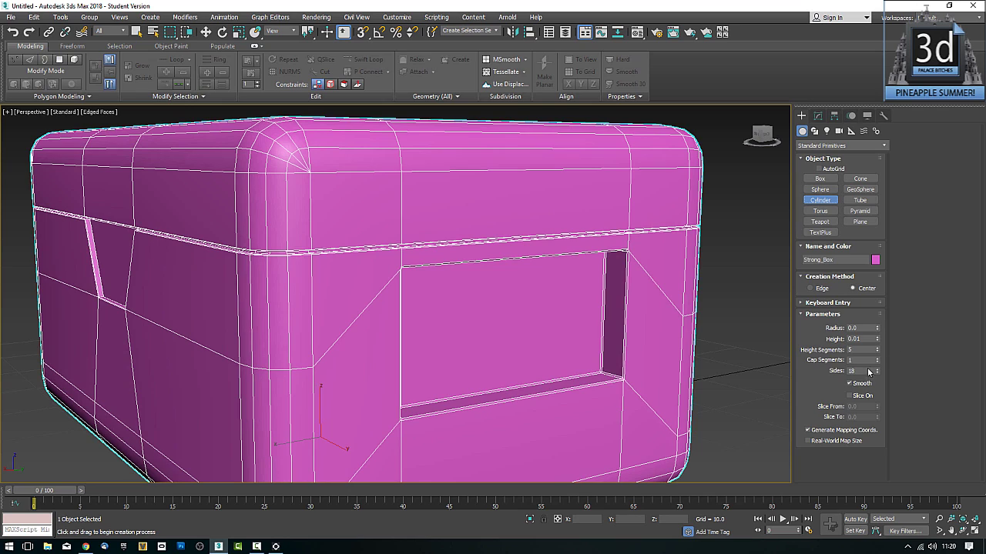
double_click(866, 370)
text(16)
key(Return)
double_click(857, 350)
key(Return)
Enable AutoGrid for placing the new cylinder on the inner side face of the short end's recess.
alt+middle_drag(539, 346, 624, 328)
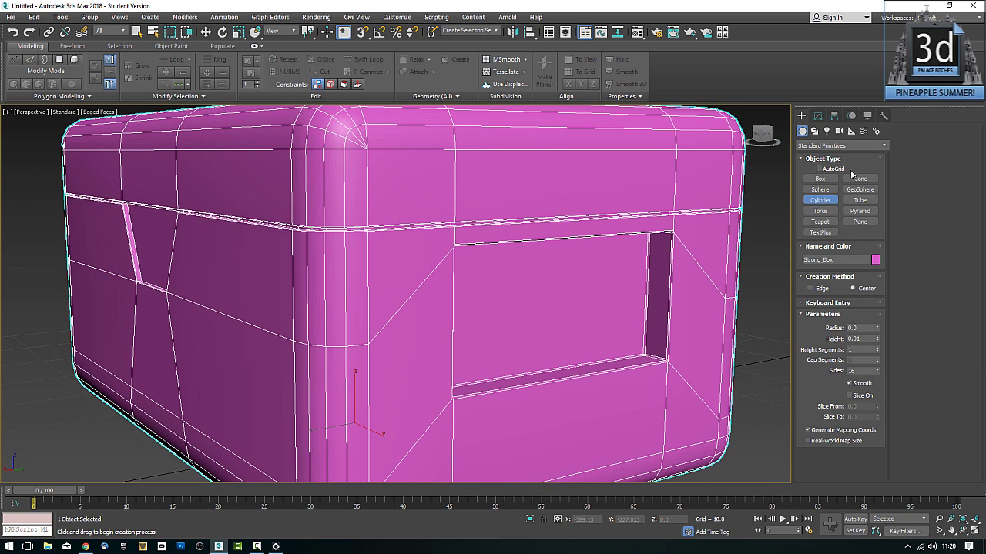
click(830, 169)
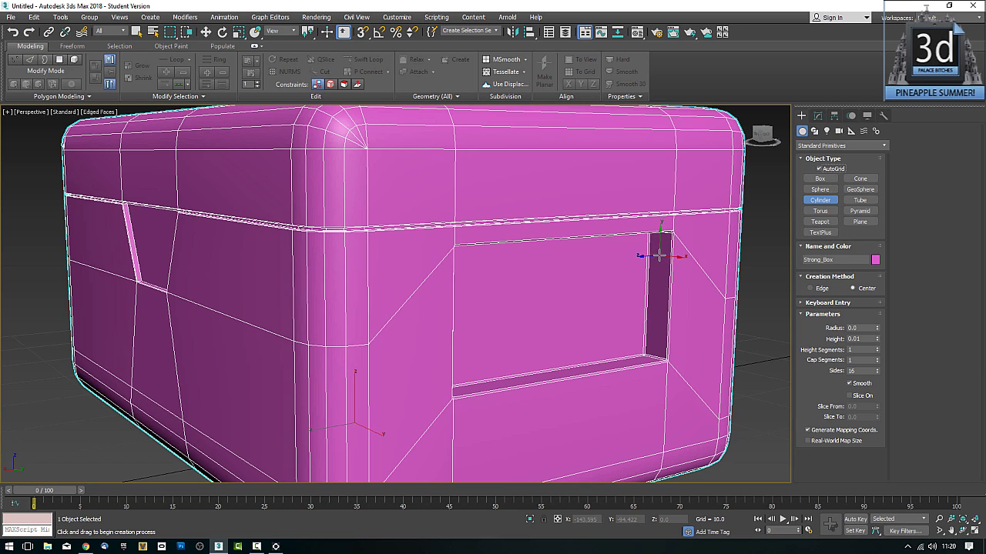
Create a cylinder with about 0.75 radius and 0.82 height near the upper end of the recess's inner side face.
drag(660, 252, 660, 255)
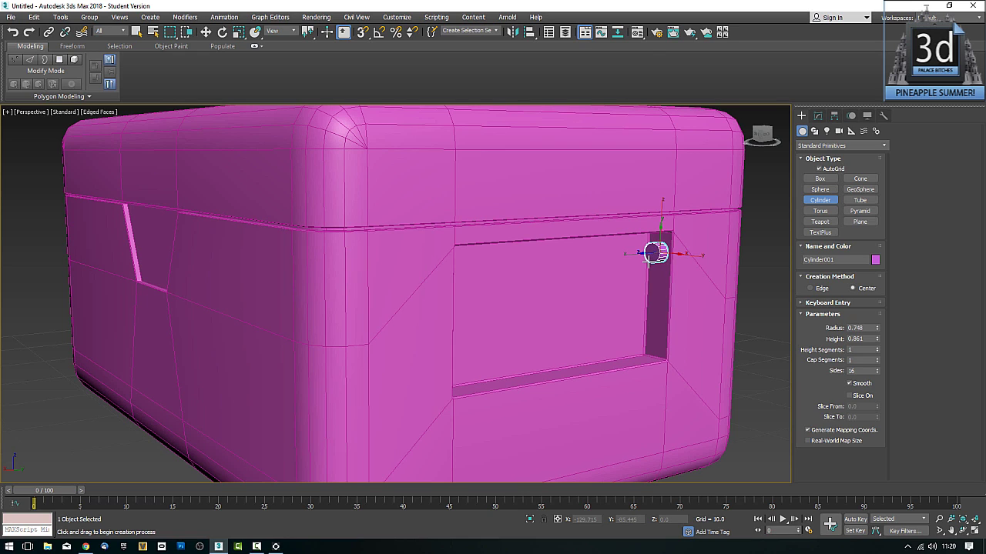
click(654, 255)
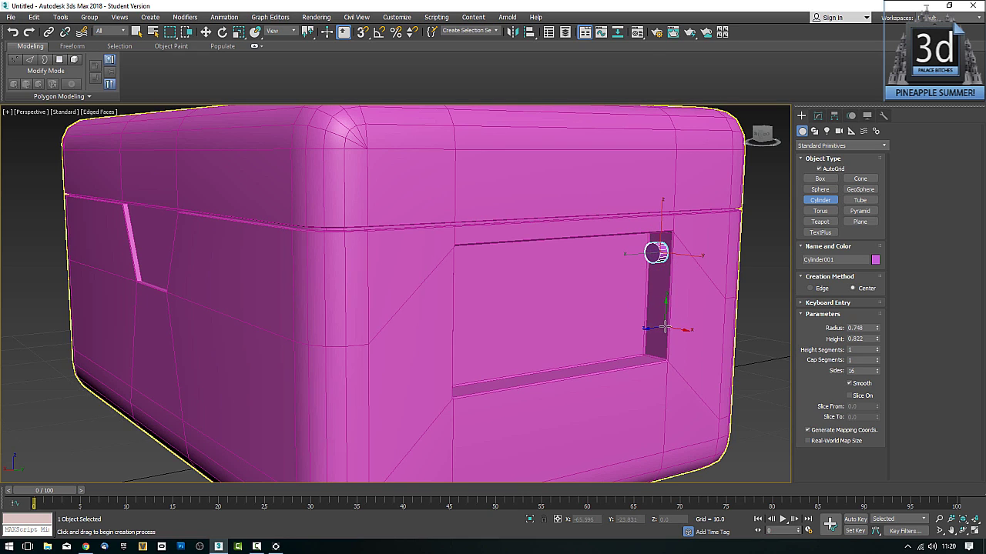
alt+middle_drag(660, 318, 658, 299)
scroll(658, 297, up, 2)
middle_drag(656, 220, 656, 273)
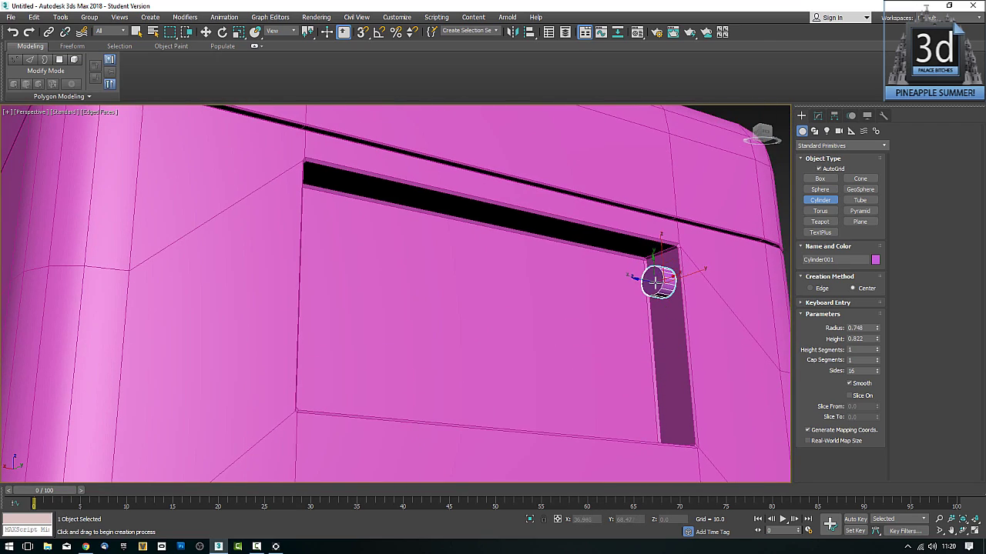
Leave cylinder creation and convert the new cylinder to an Editable Poly.
right_click(654, 283)
right_click(655, 283)
mouse_move(697, 386)
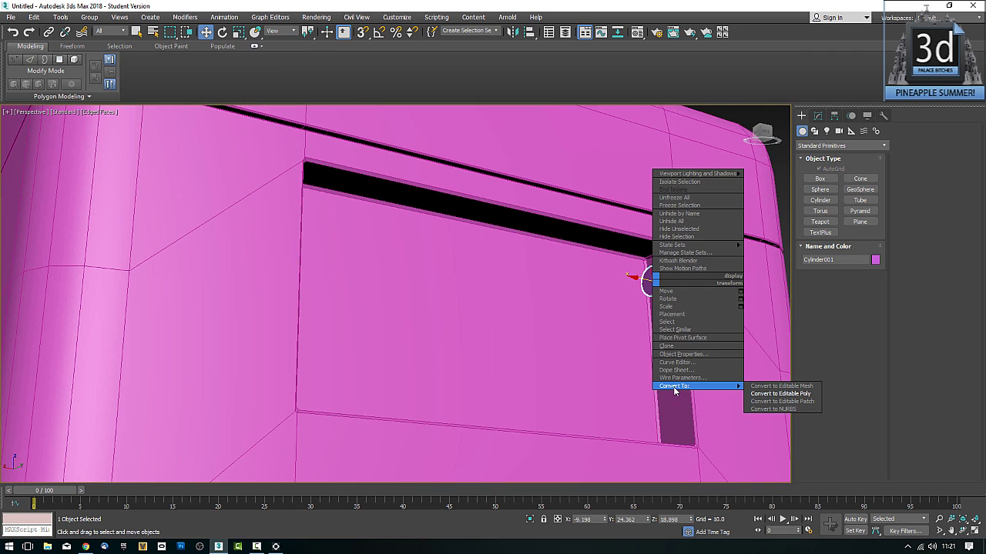
click(780, 394)
middle_drag(641, 318, 649, 353)
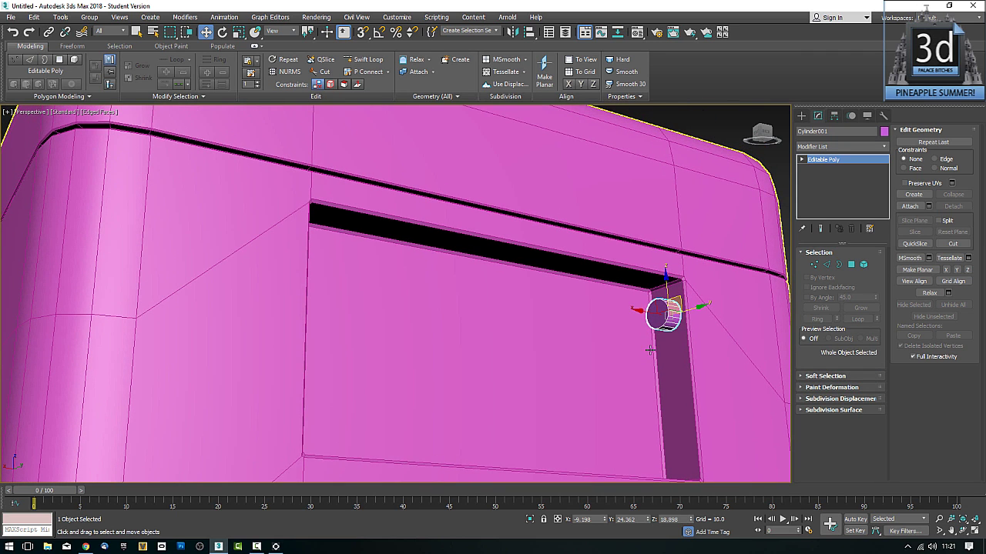
Delete the cylinder's hidden cap polygon against the recess wall, using wireframe display to reach it.
click(851, 264)
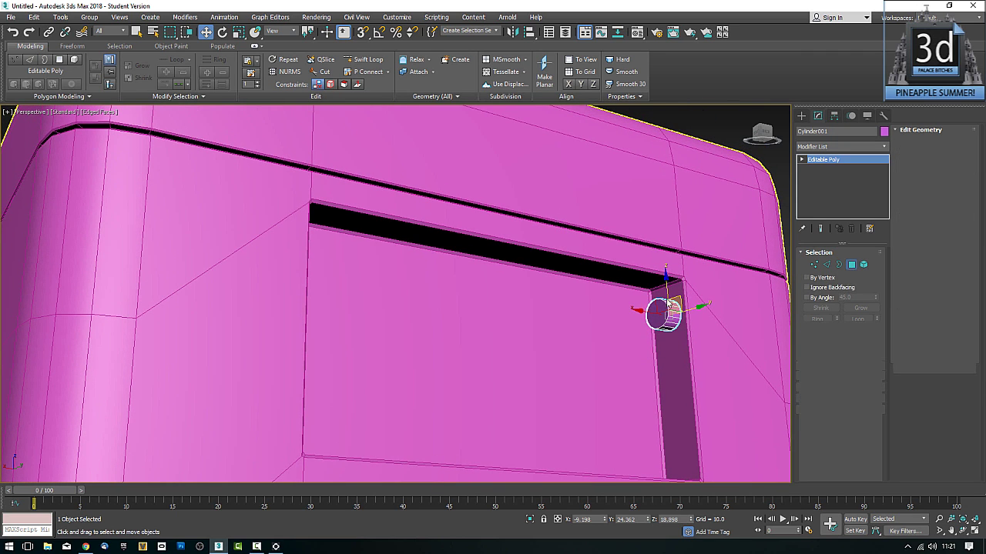
mouse_move(668, 322)
alt+middle_down()
mouse_move(647, 334)
mouse_move(660, 358)
mouse_move(661, 348)
alt+middle_up()
key(F3)
click(670, 317)
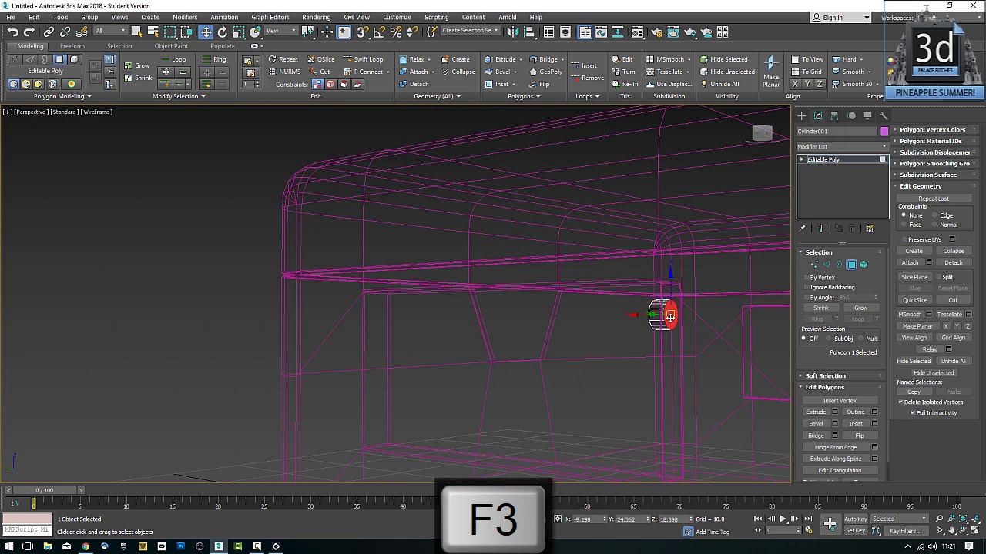
click(622, 338)
mouse_move(541, 347)
alt+middle_down()
mouse_move(615, 356)
mouse_move(627, 342)
alt+middle_up()
key(F3)
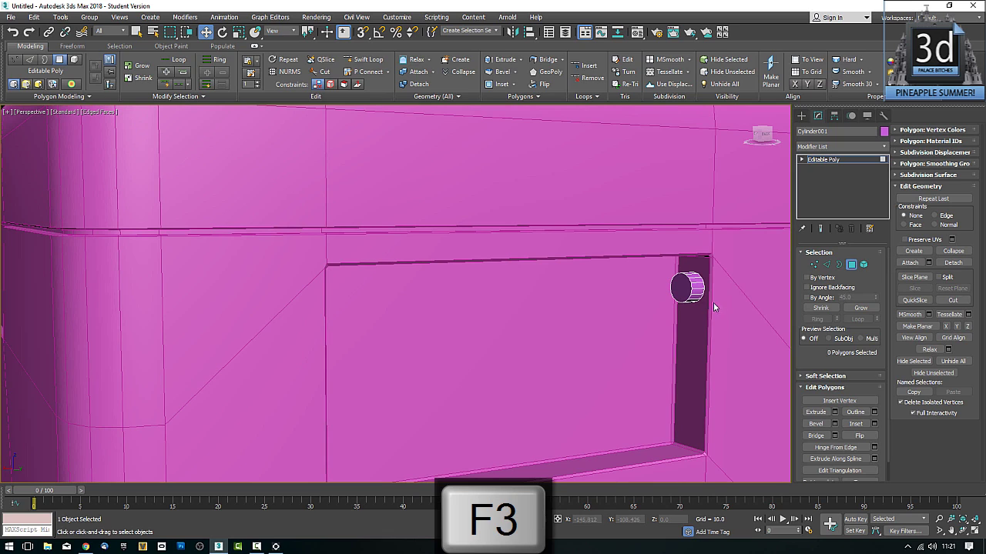
Select the cylinder's visible cap polygon that faces away from the recess wall.
click(683, 290)
mouse_move(696, 334)
alt+middle_down()
mouse_move(680, 317)
mouse_move(665, 328)
mouse_move(691, 310)
mouse_move(701, 325)
alt+middle_up()
scroll(689, 311, up, 3)
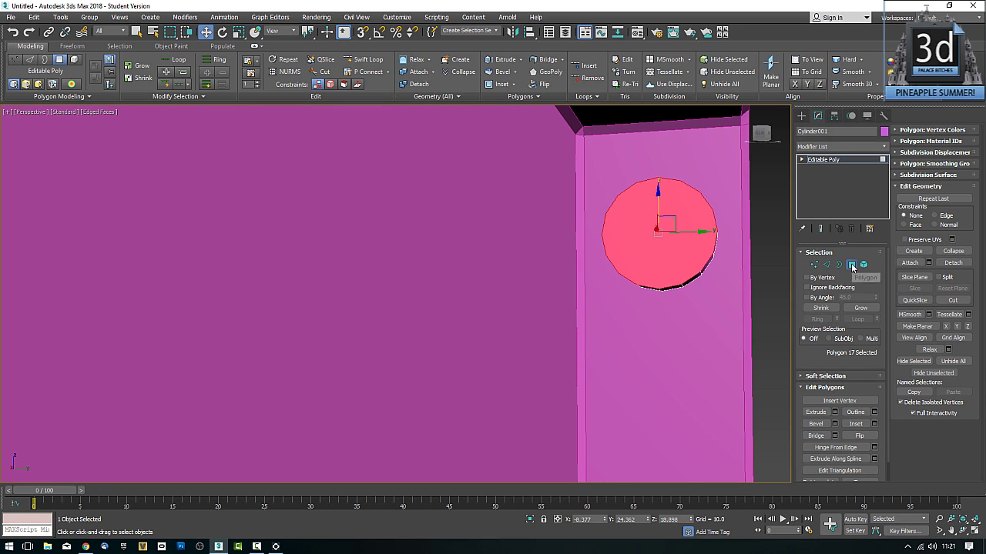
Enable angle snap and rotate the whole cylinder 10 degrees about its own axis.
click(851, 264)
key(a)
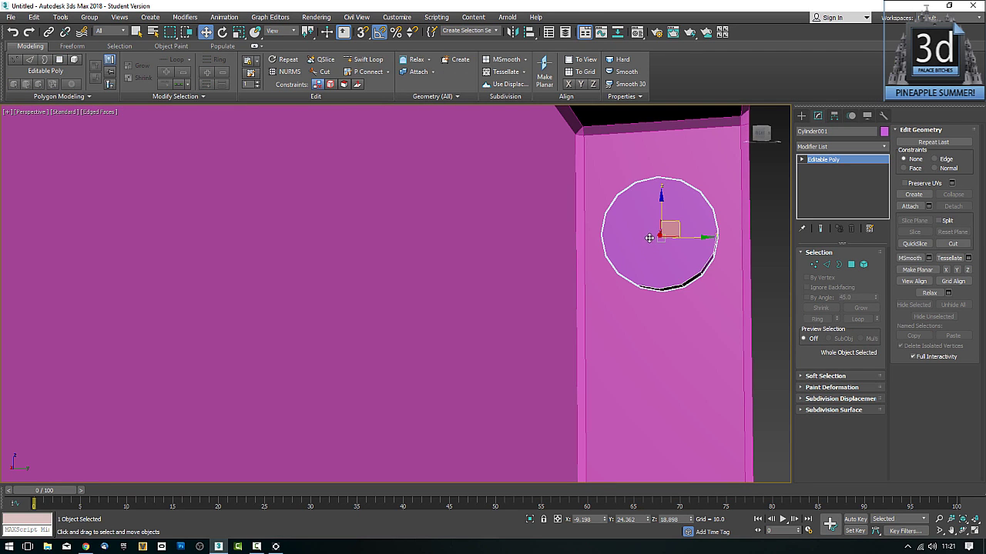
key(e)
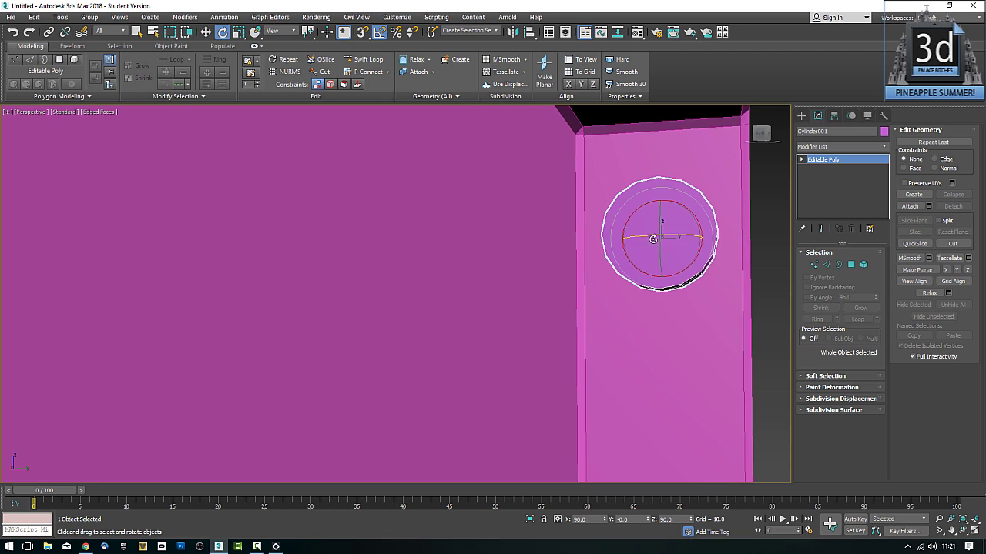
drag(693, 219, 695, 224)
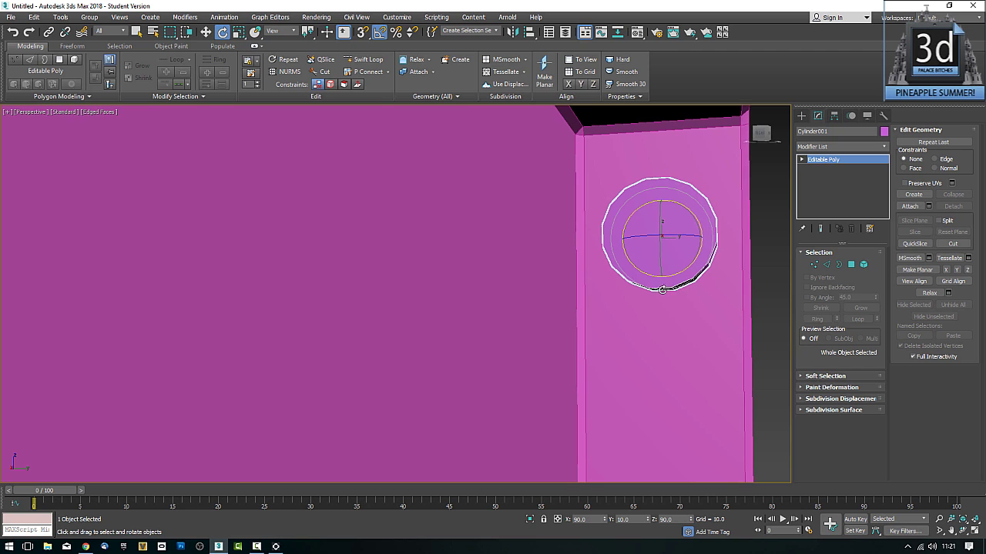
click(851, 264)
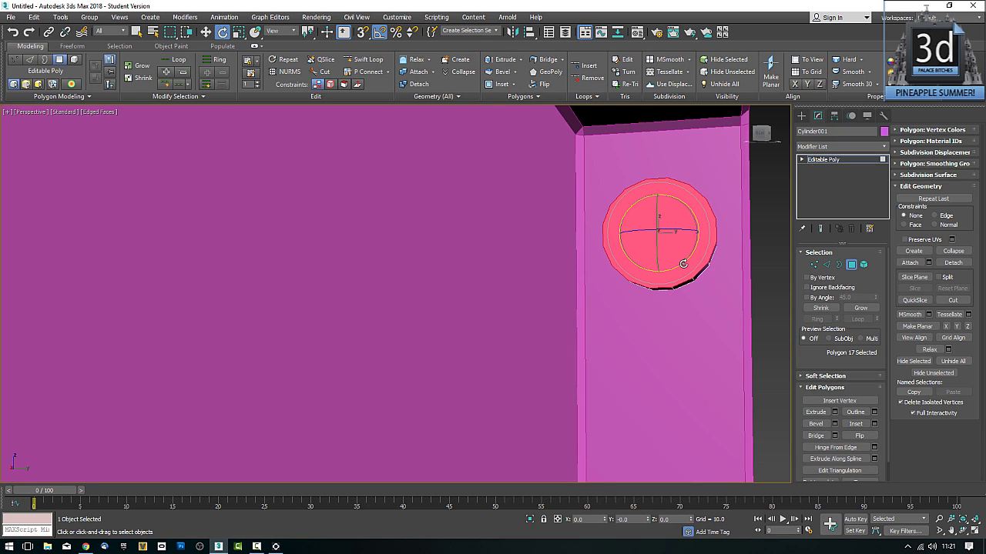
click(851, 264)
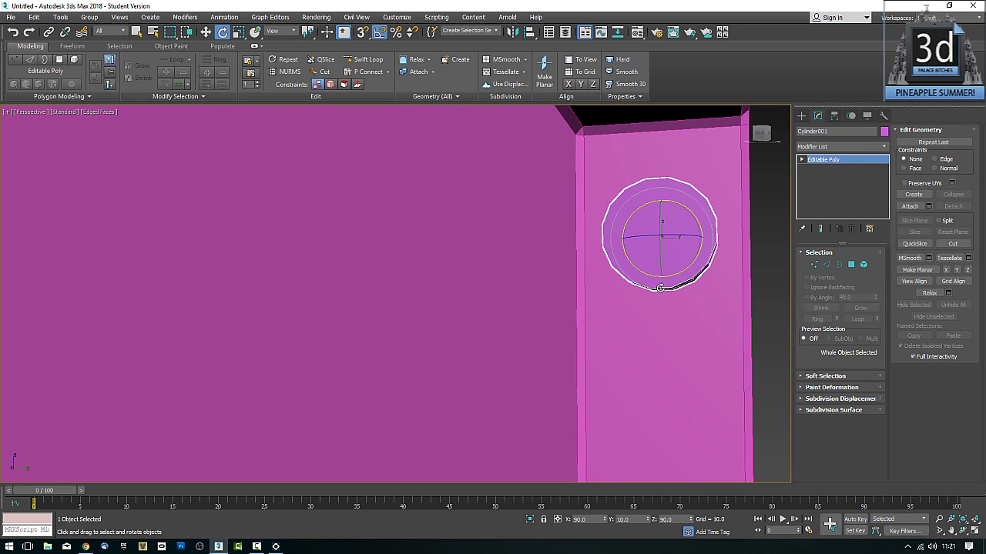
Create a small AutoGrid plane about 0.60 long and 0.45 wide, and place it on the recess wall directly below the cylinder.
click(801, 117)
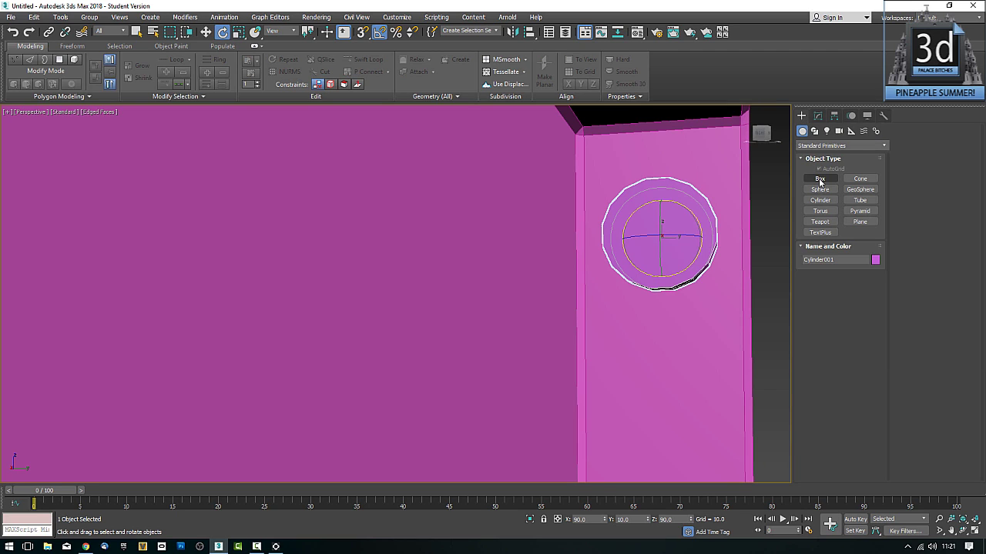
click(859, 222)
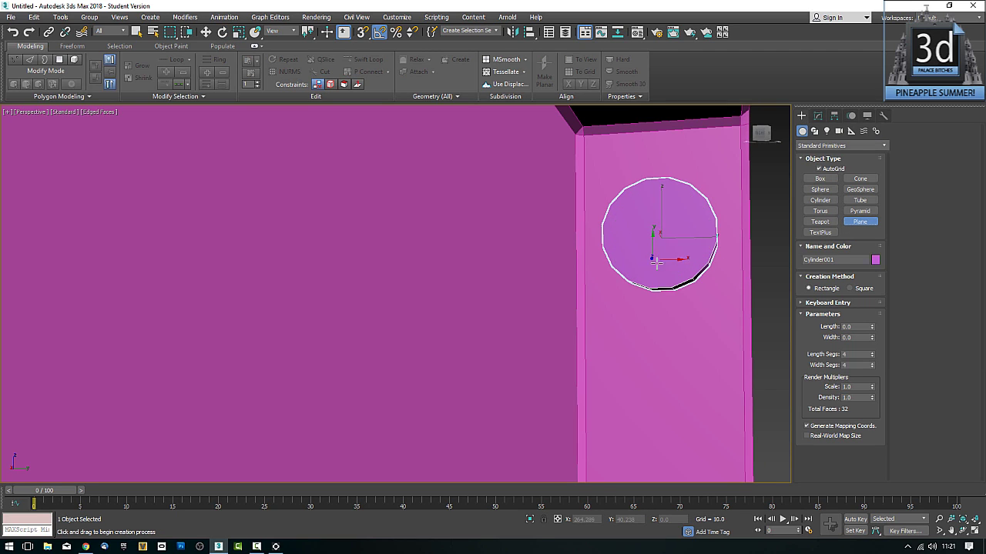
drag(654, 261, 689, 305)
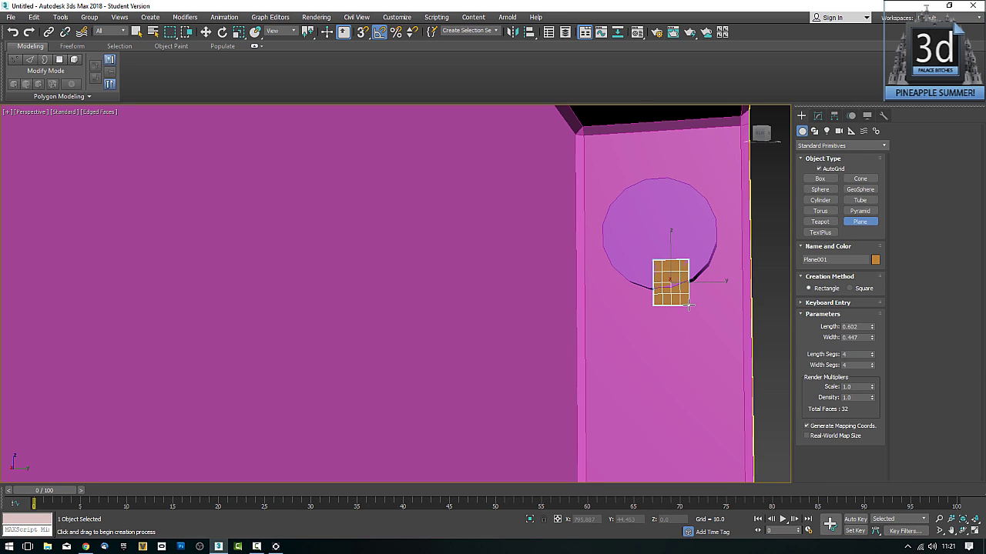
right_click(688, 303)
key(w)
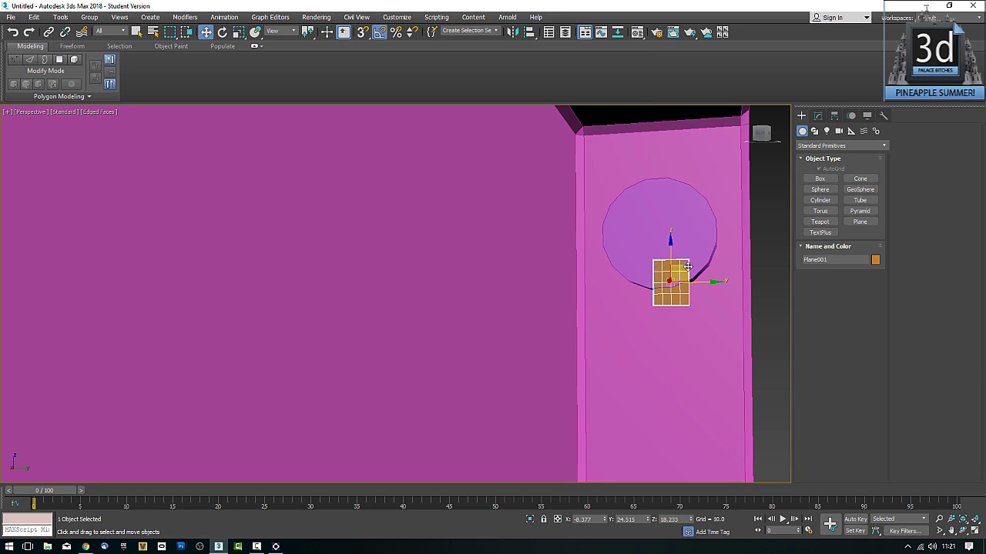
drag(688, 267, 669, 301)
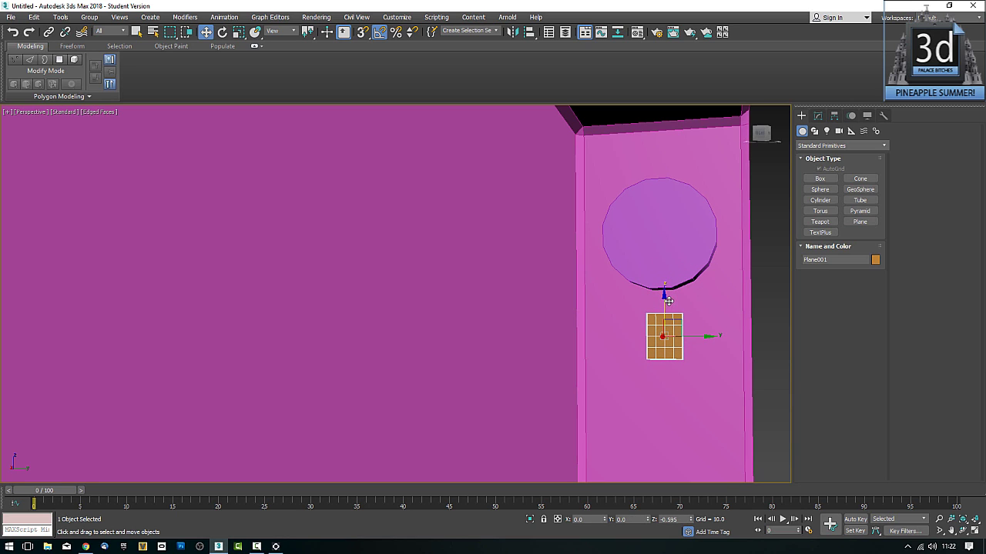
Reduce the plane to 1 length and 1 width segment and rename it dummy_plane.
click(818, 115)
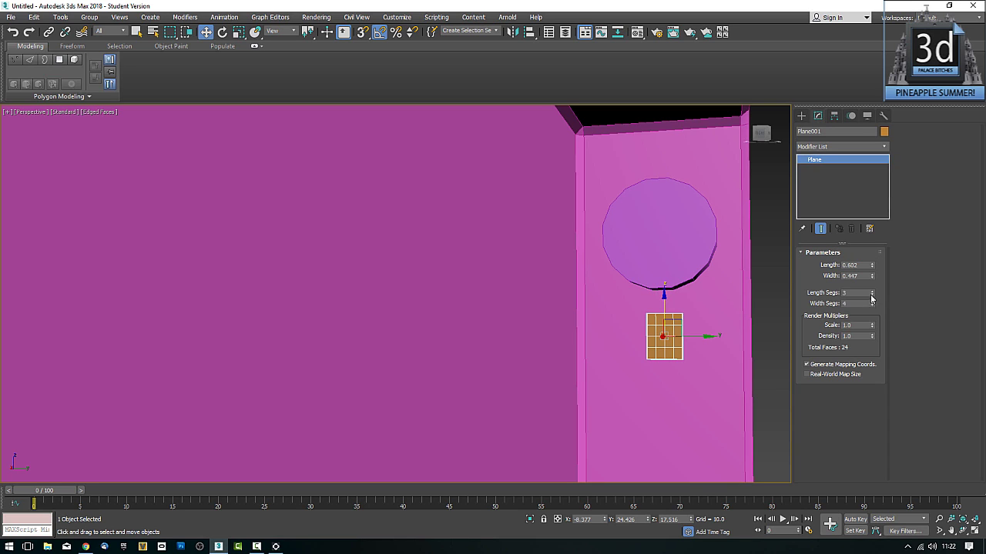
drag(872, 298, 872, 322)
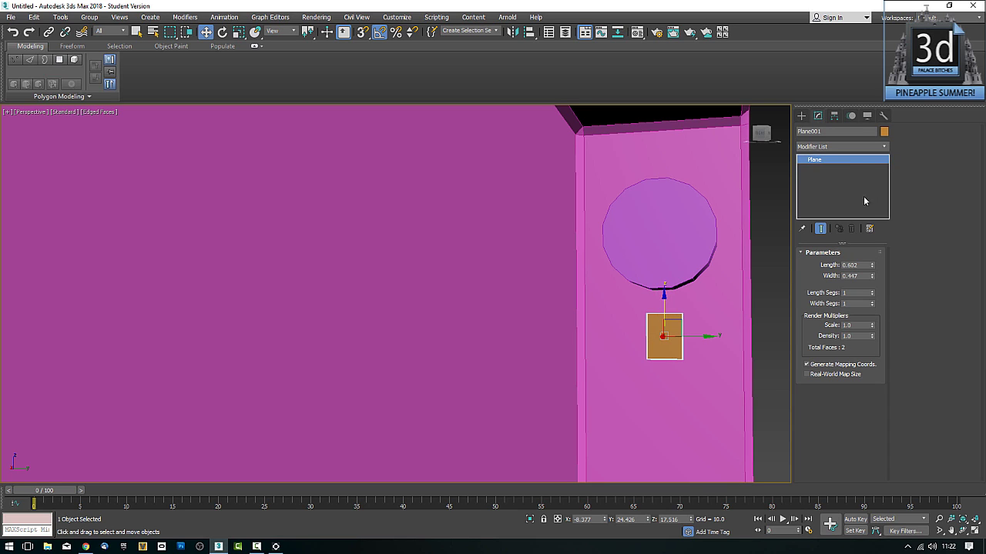
click(836, 131)
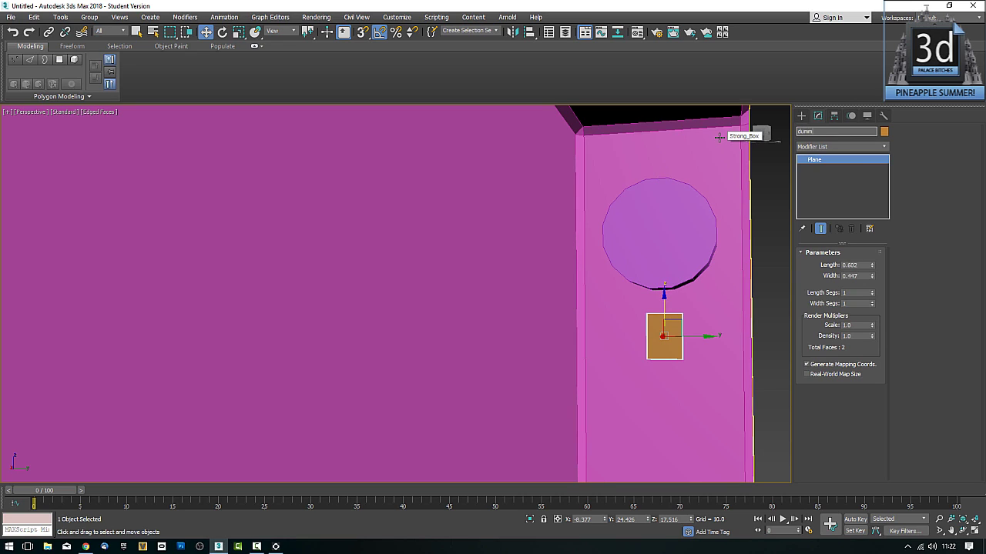
text(dummy_plane)
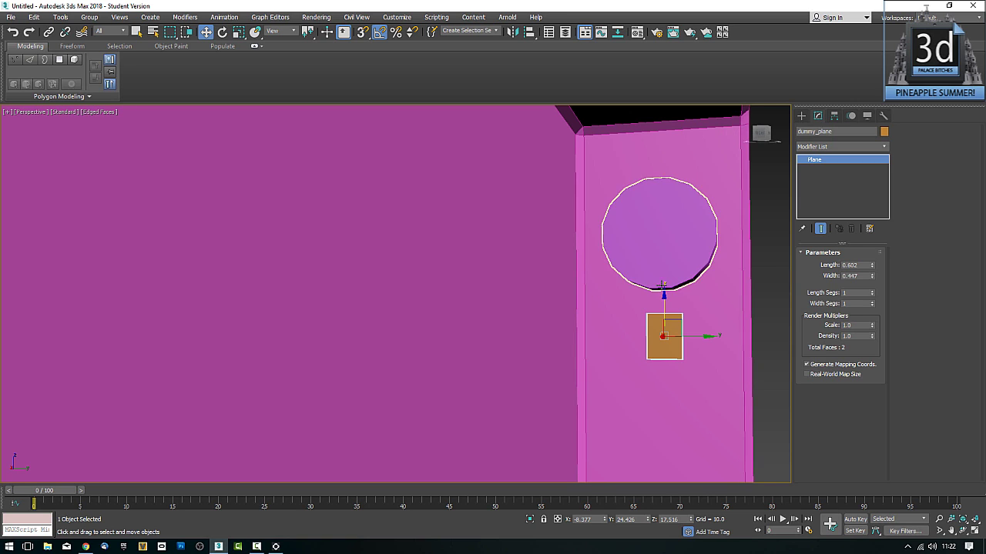
Attach dummy_plane to the cylinder, with the cylinder's visible cap polygon selected.
alt+middle_drag(664, 289, 670, 291)
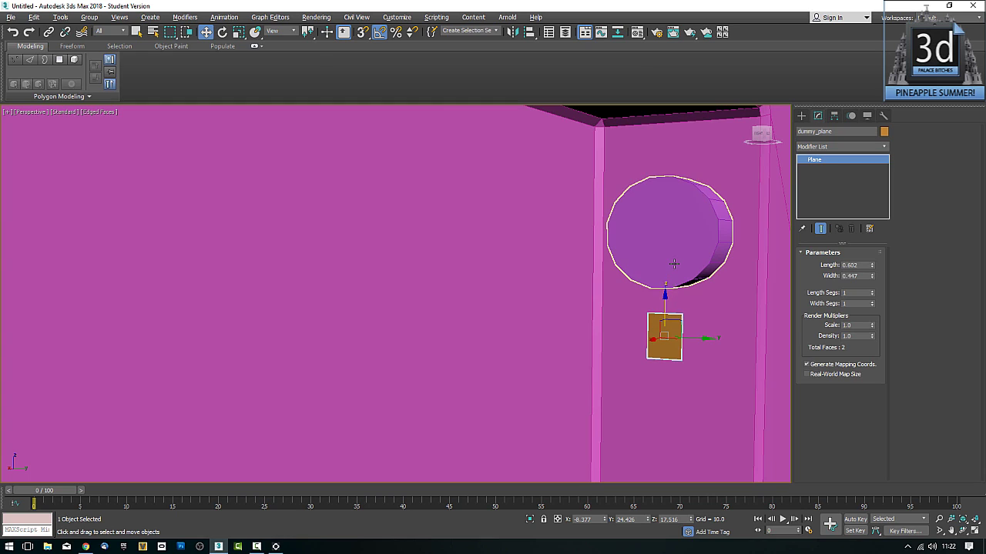
click(674, 264)
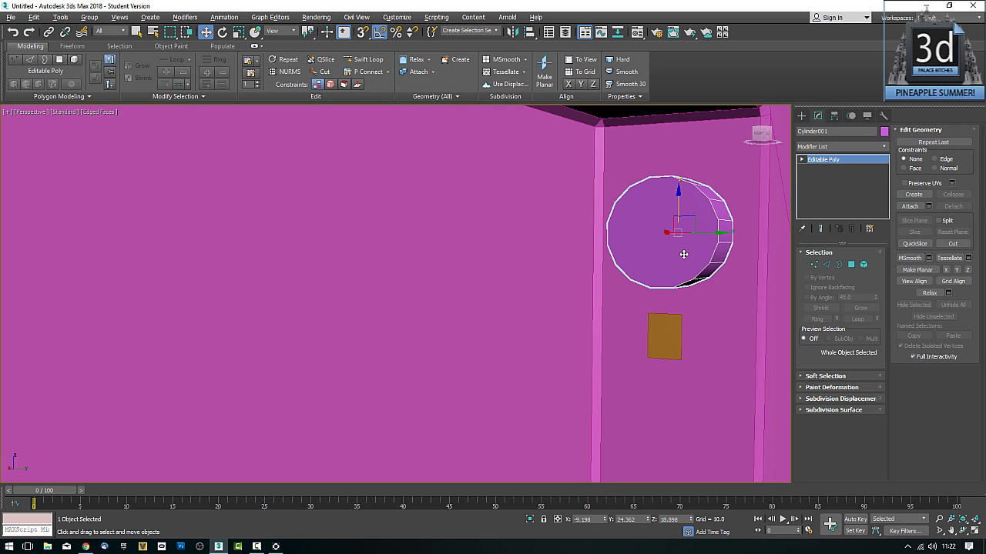
click(851, 265)
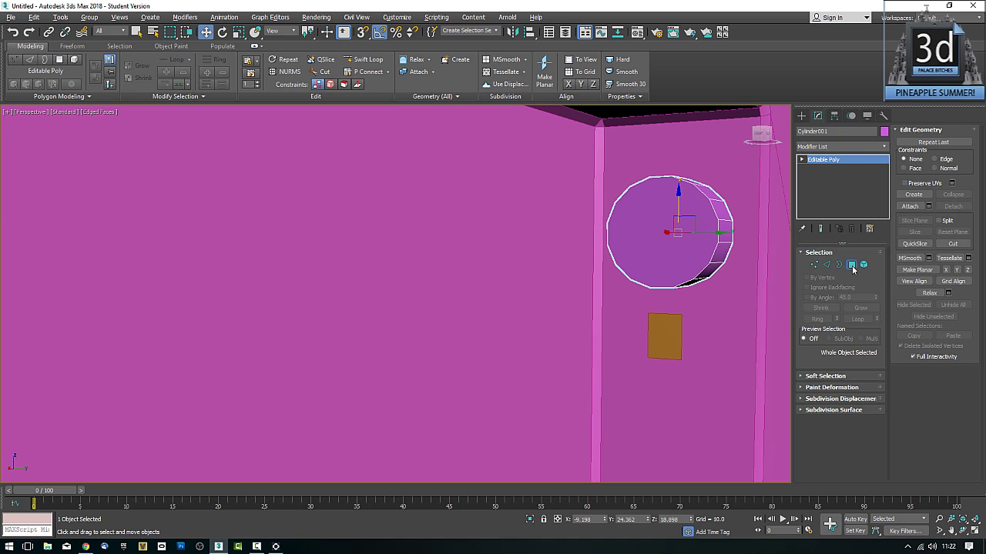
click(687, 249)
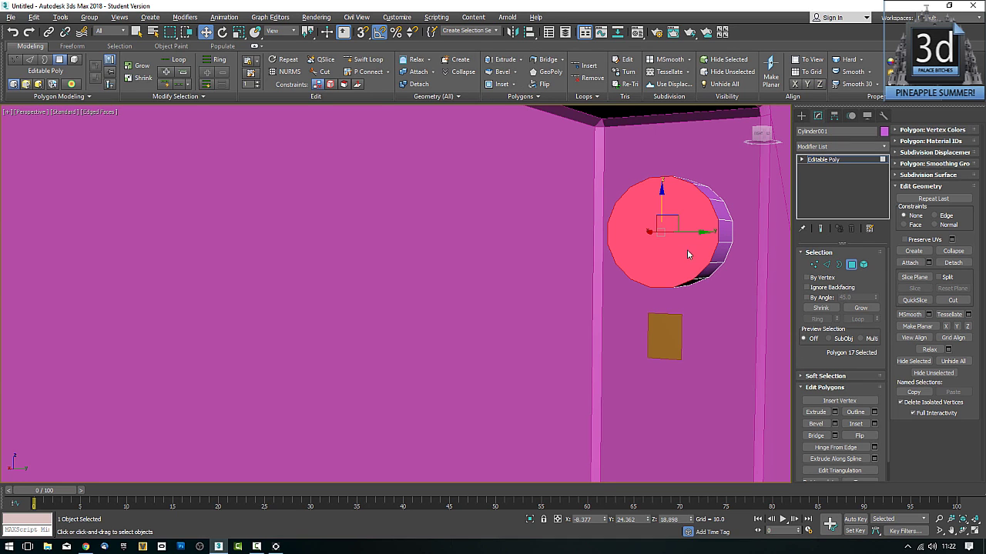
click(911, 264)
click(667, 339)
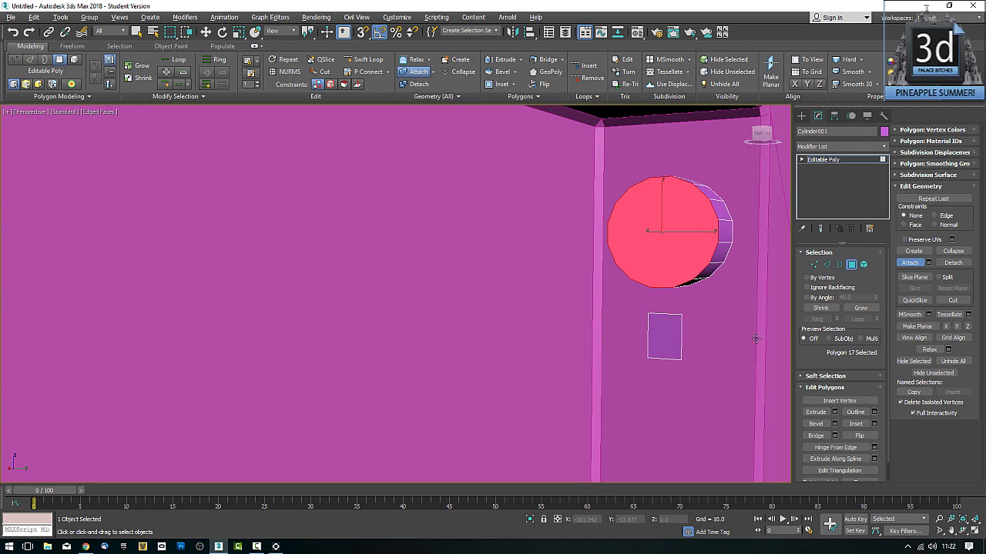
Undo the extra pick made while Attach is still active.
click(664, 338)
key(ctrl+z)
key(ctrl+z)
key(ctrl+z)
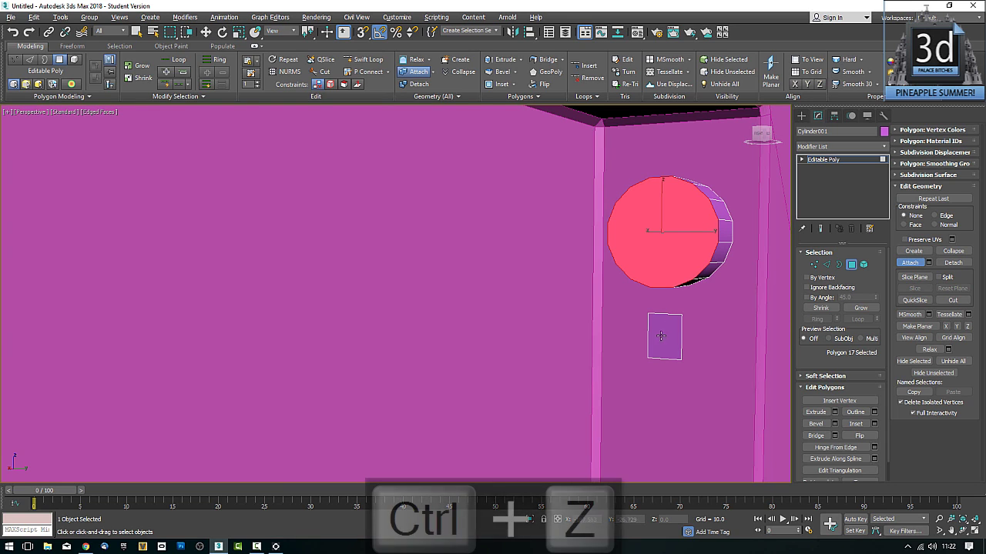
key(ctrl+z)
key(ctrl+z)
key(ctrl+z)
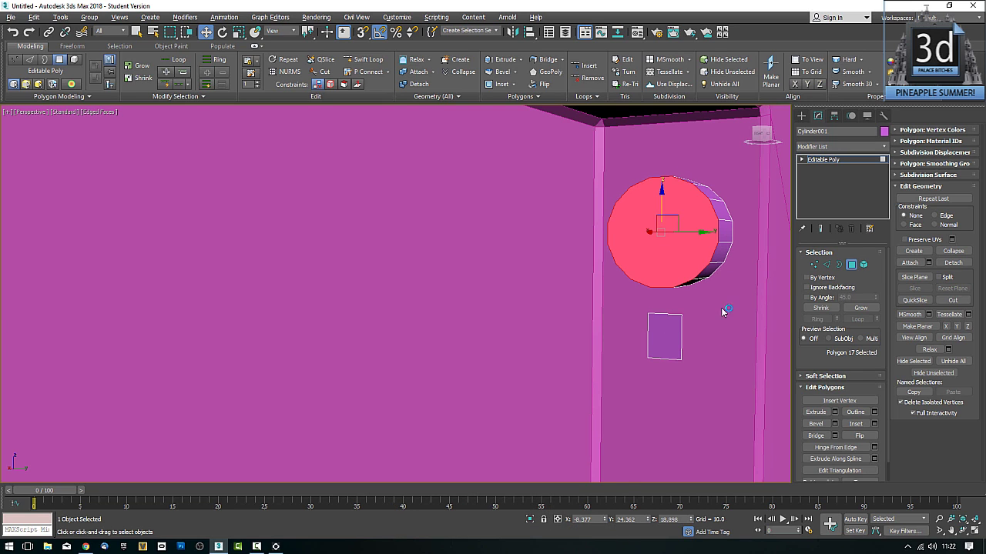
Apply Hinge From Edge to the cylinder's selected cap, using the dummy plane's upper edge as the hinge and an angle of 90.
click(874, 447)
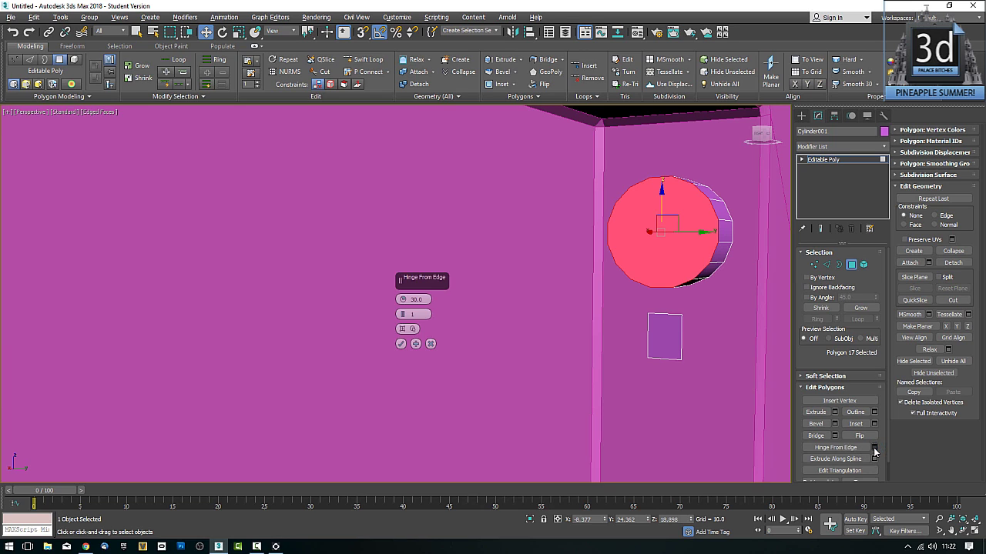
click(408, 330)
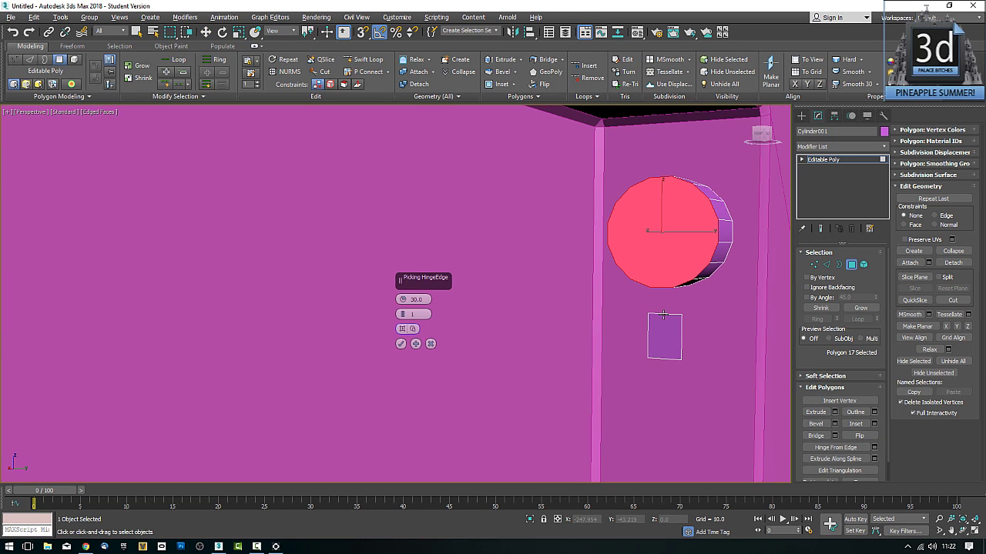
click(662, 315)
click(416, 299)
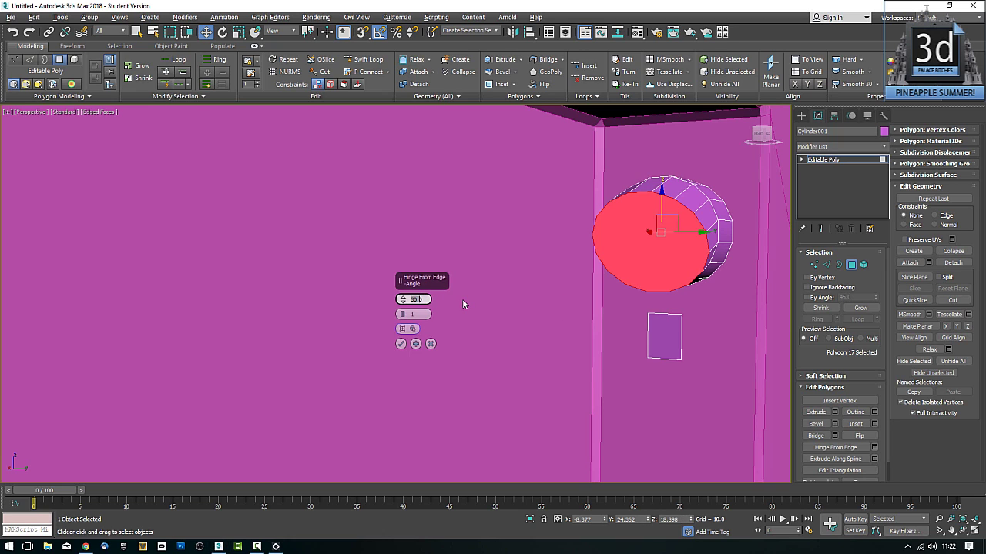
text(90)
key(Return)
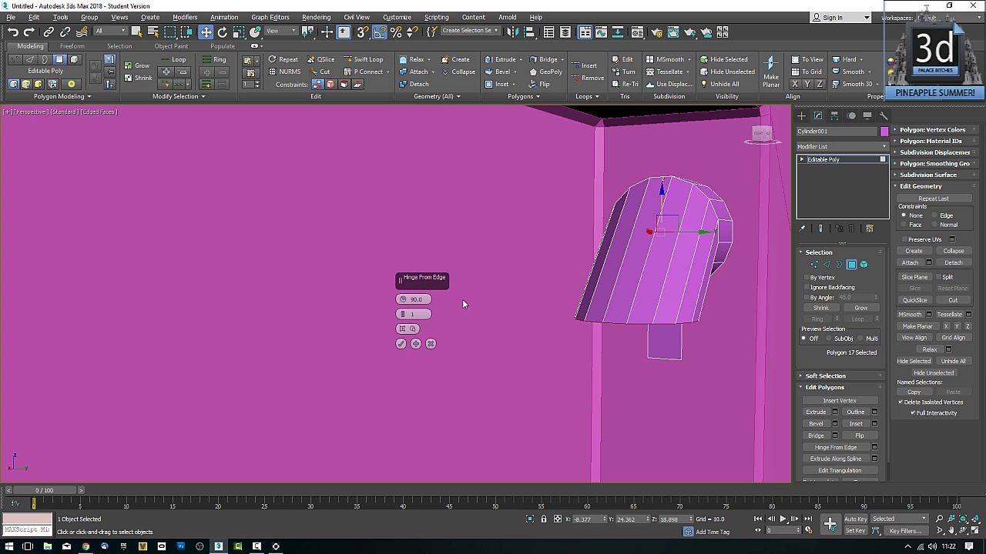
Try the hinge bend with 6 segments, and compare it with 4 segments.
click(415, 315)
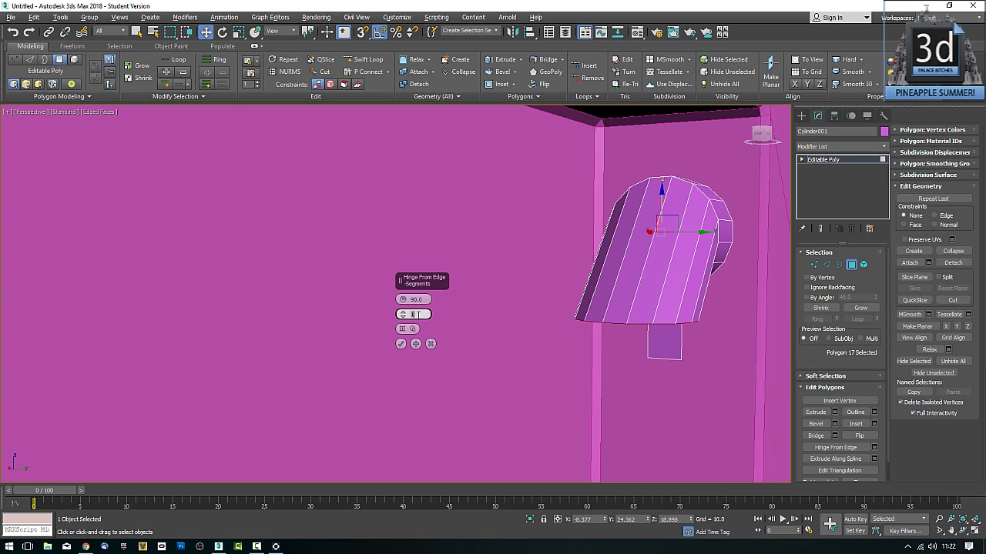
text(6)
key(Return)
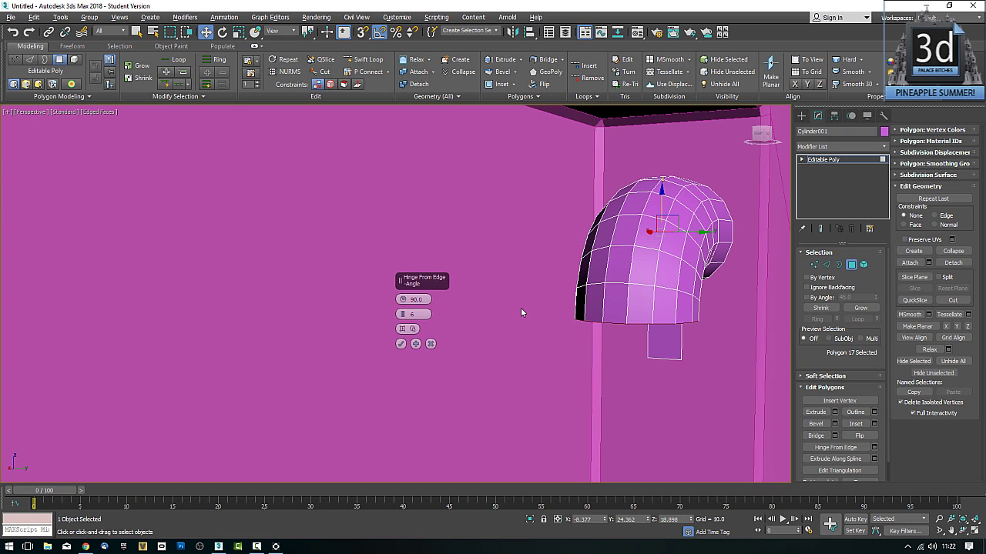
mouse_move(501, 384)
alt+middle_down()
mouse_move(533, 374)
mouse_move(503, 379)
alt+middle_up()
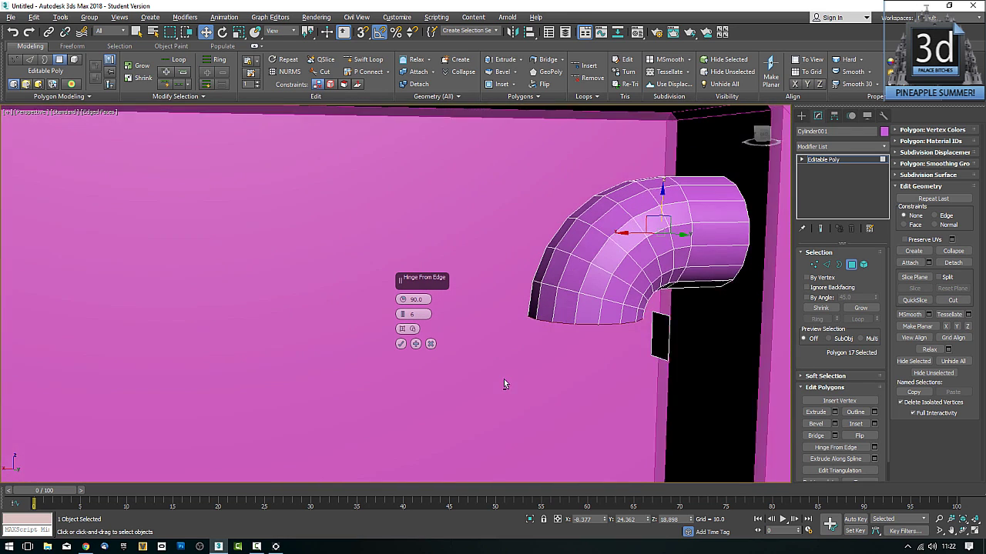
click(416, 314)
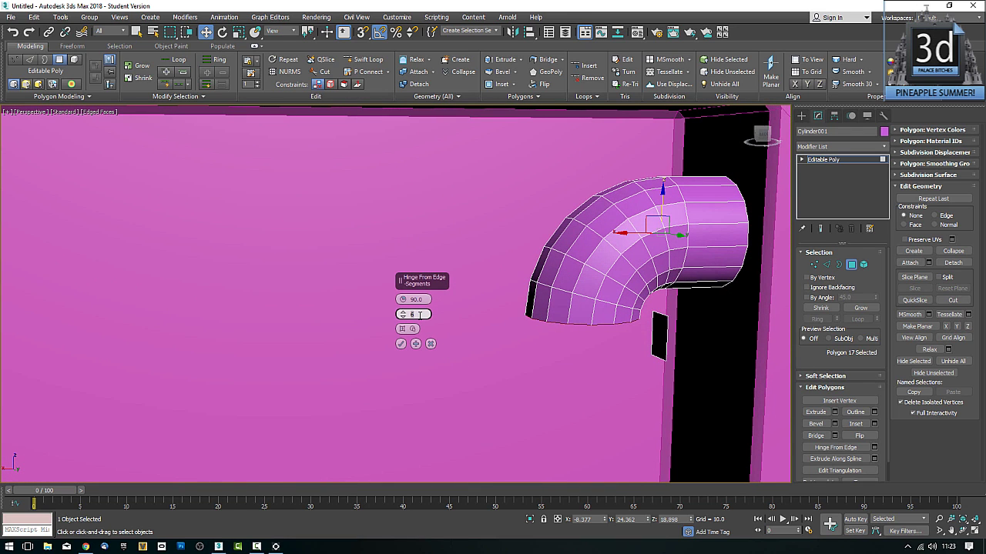
text(4)
key(Return)
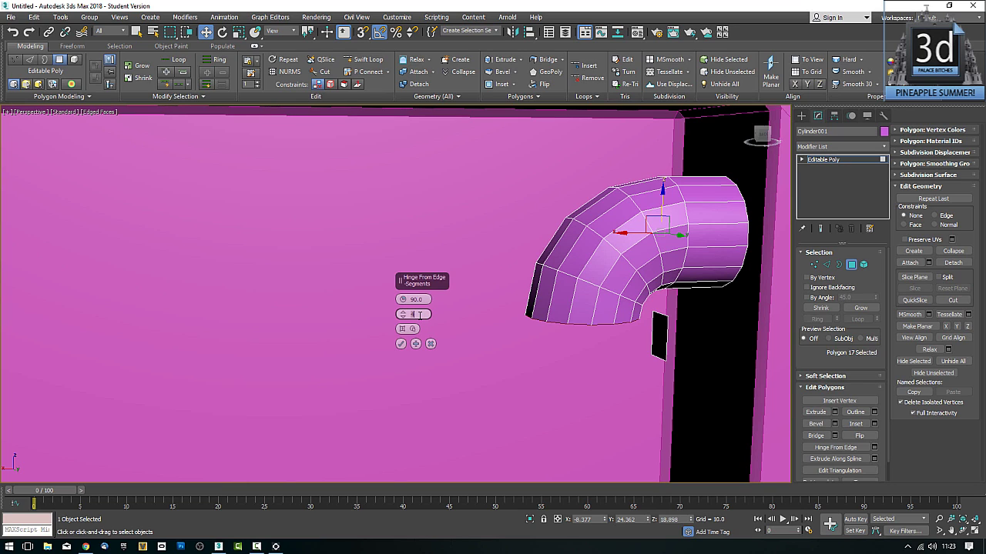
Set the hinge bend to 5 segments and accept it.
text(5)
key(Return)
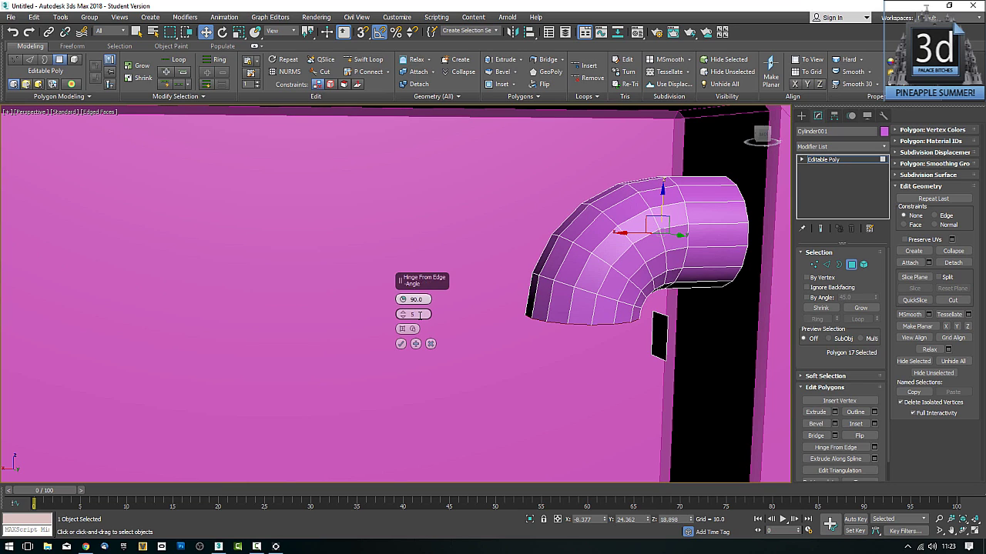
scroll(577, 336, up, 2)
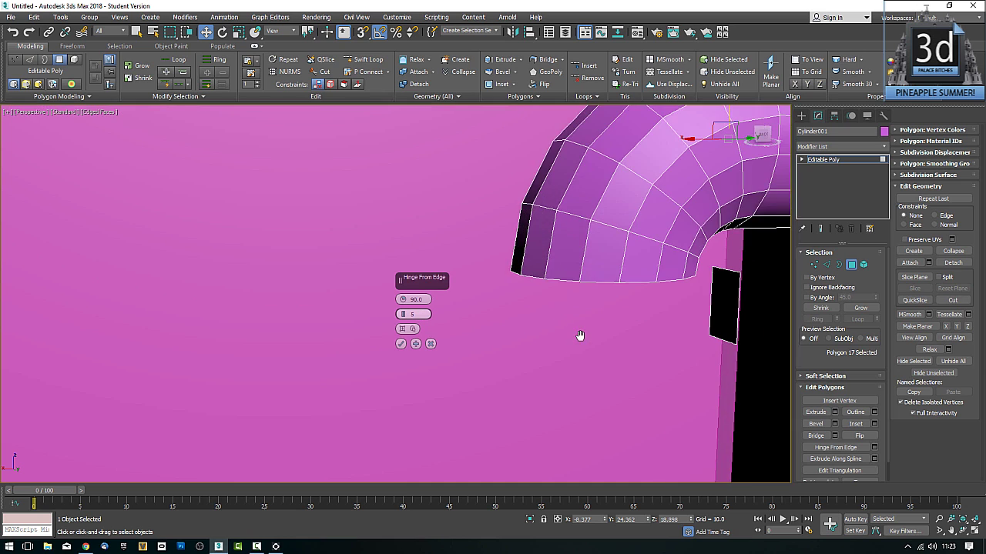
scroll(578, 337, down, 5)
scroll(574, 339, up, 3)
alt+middle_drag(570, 342, 570, 310)
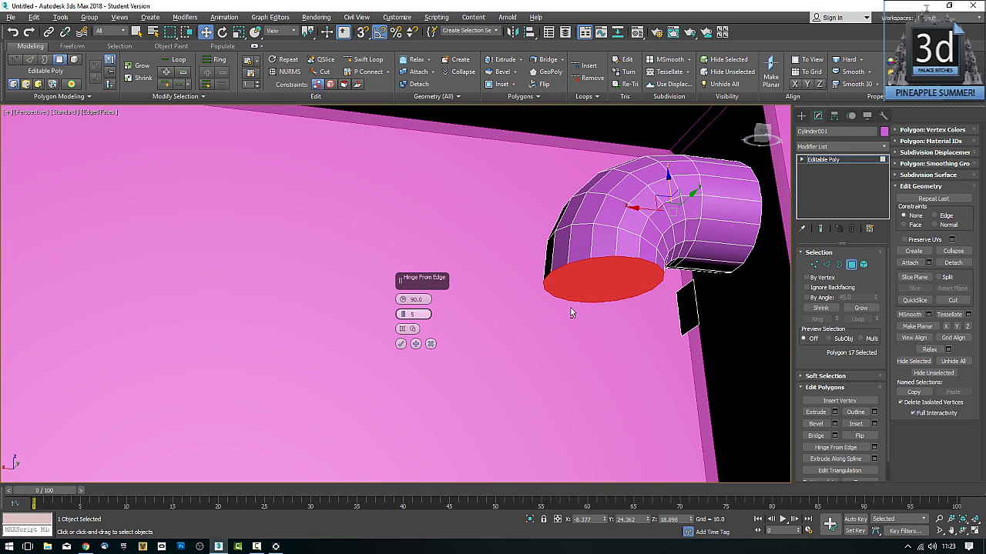
click(401, 344)
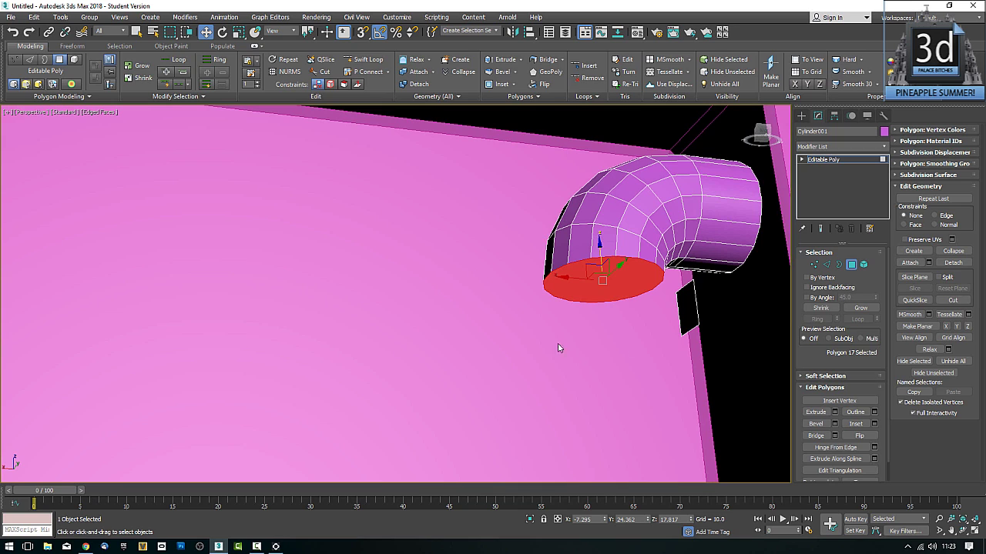
Extrude the bent pipe's end cap straight down, and extend it to about Z 13.73 in the recess.
click(815, 412)
drag(601, 282, 603, 268)
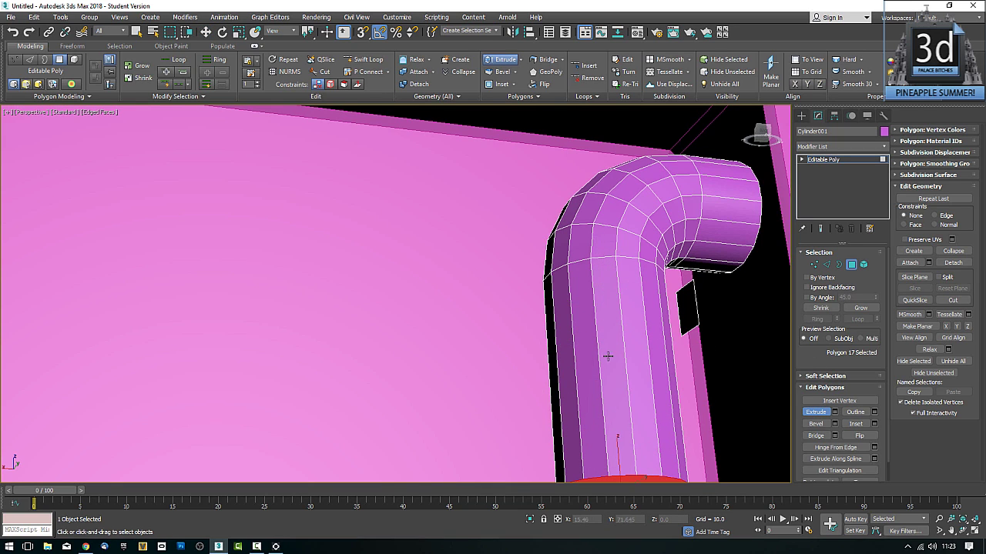
middle_drag(607, 357, 585, 337)
scroll(602, 312, down, 8)
scroll(586, 339, up, 3)
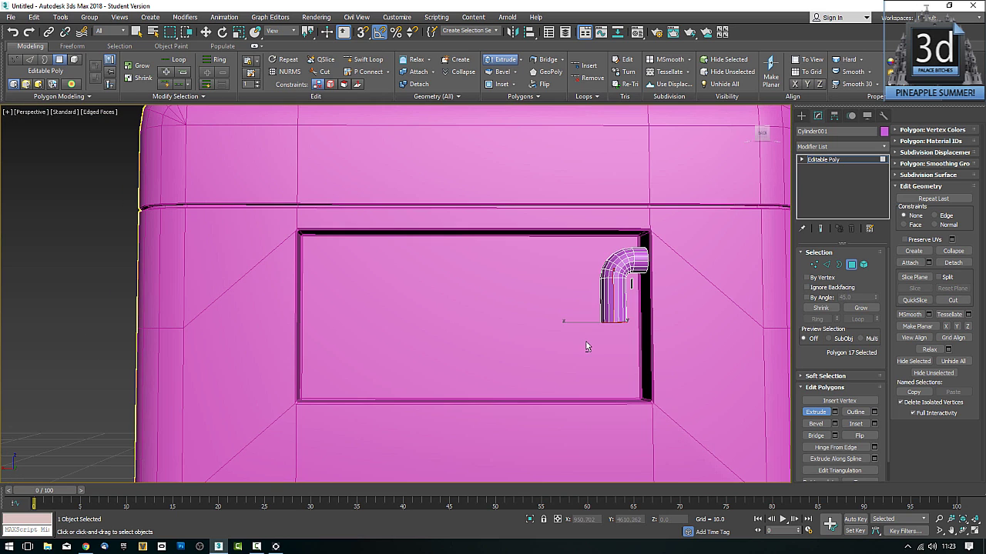
key(w)
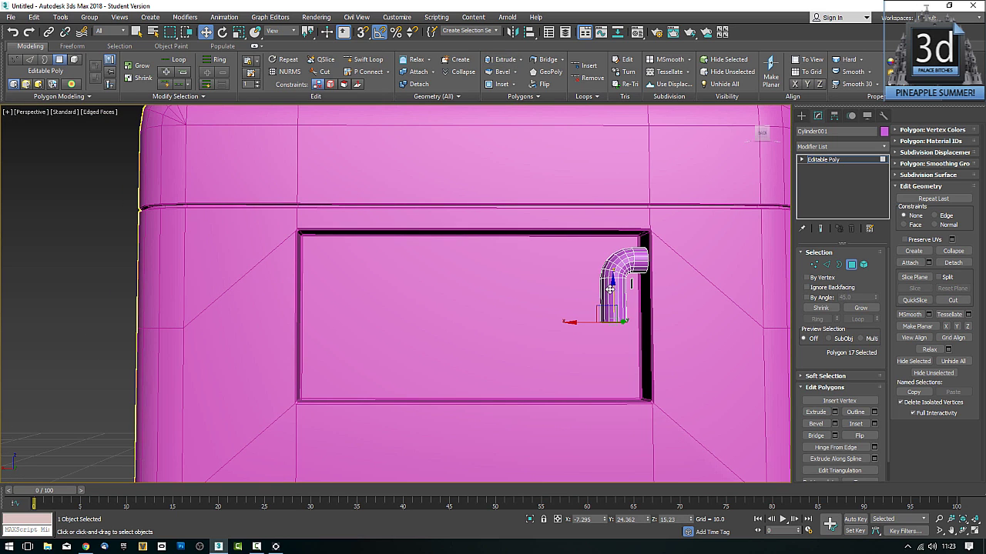
drag(613, 289, 609, 302)
drag(610, 312, 612, 316)
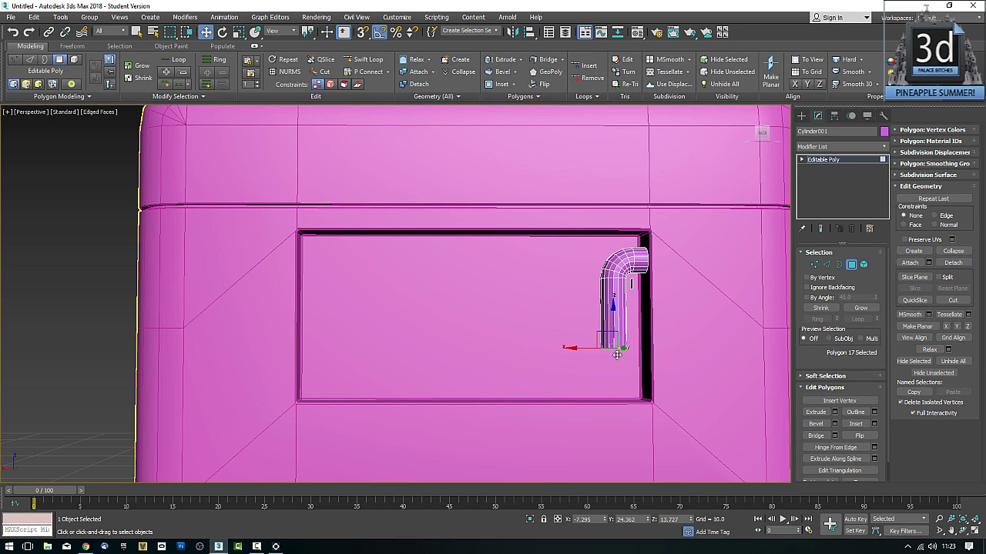
Rotate the dummy plane polygon to lie flat and move it to the pipe's lower end, at about X -6.57 and Z 13.73.
alt+middle_drag(594, 383, 715, 297)
scroll(606, 350, up, 4)
click(621, 218)
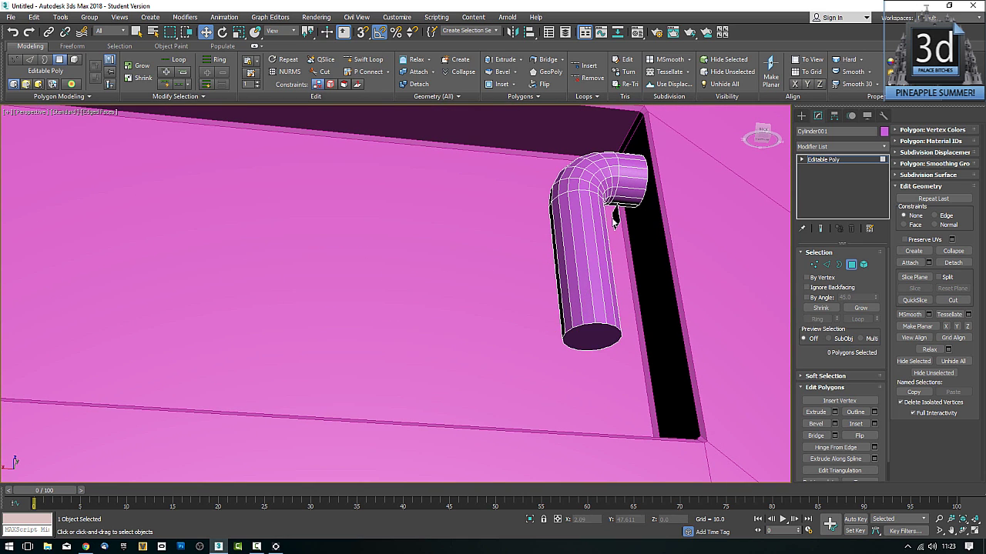
alt+middle_drag(620, 218, 647, 252)
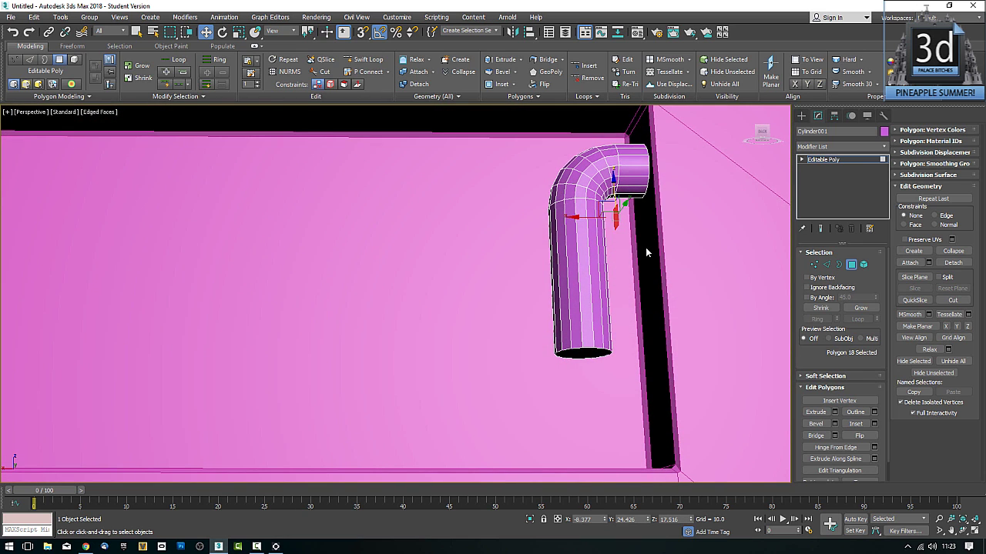
key(e)
drag(639, 253, 650, 252)
key(w)
drag(610, 205, 542, 339)
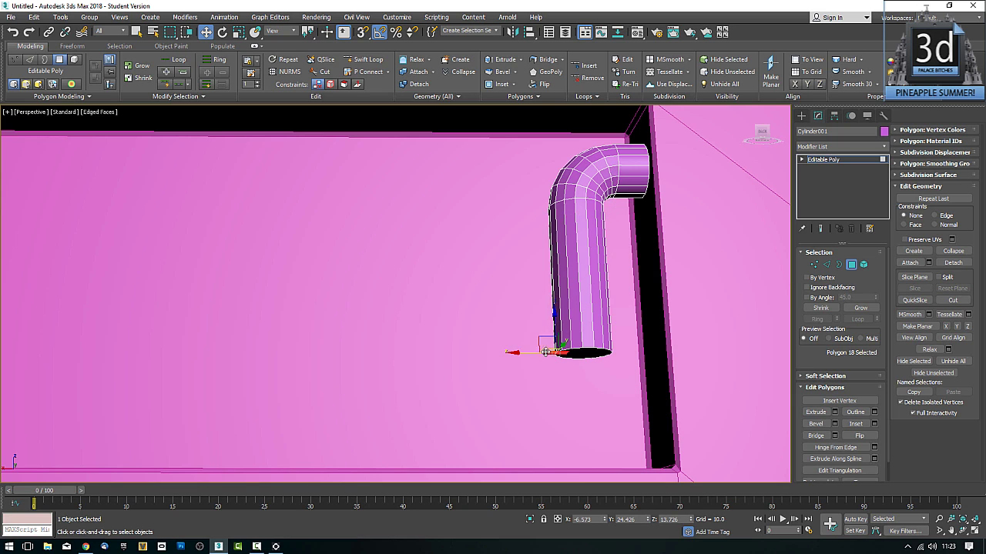
Move the dummy plane polygon clear of the pipe's side along X, to about X -5.87.
alt+middle_drag(570, 379, 564, 354)
scroll(564, 354, up, 4)
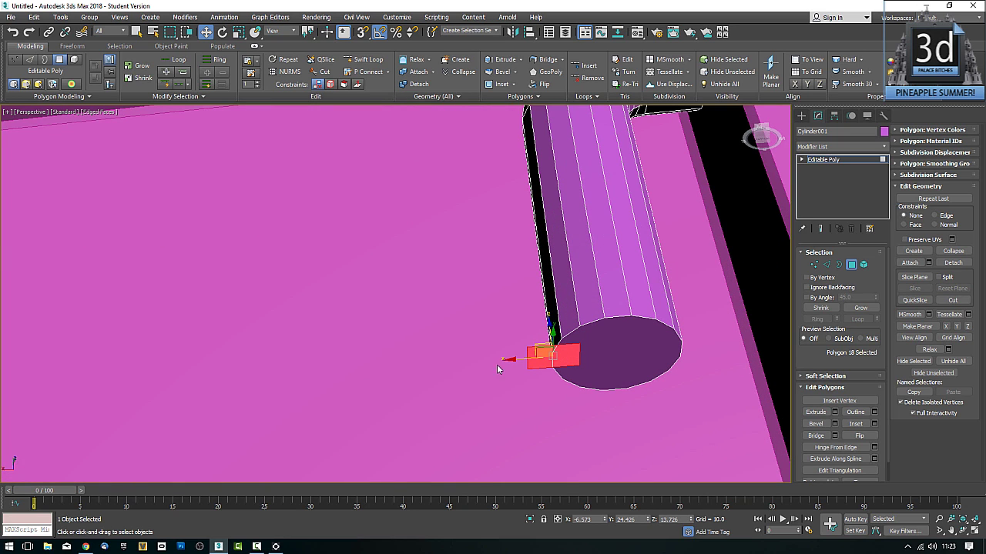
drag(507, 359, 453, 378)
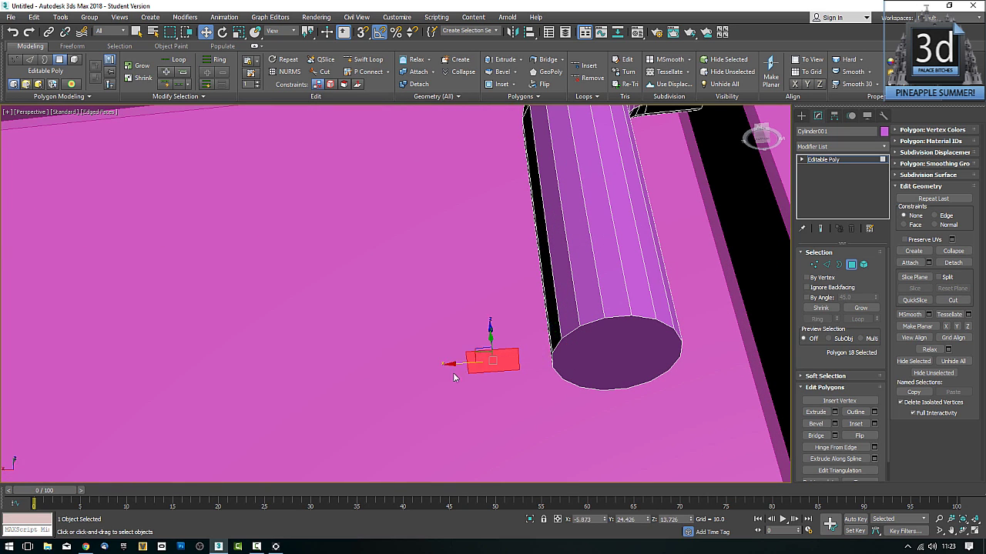
Hinge the pipe's lower cap 90 degrees around the dummy plane's edge with 5 segments.
alt+middle_drag(501, 374, 527, 388)
scroll(515, 378, down, 4)
click(548, 375)
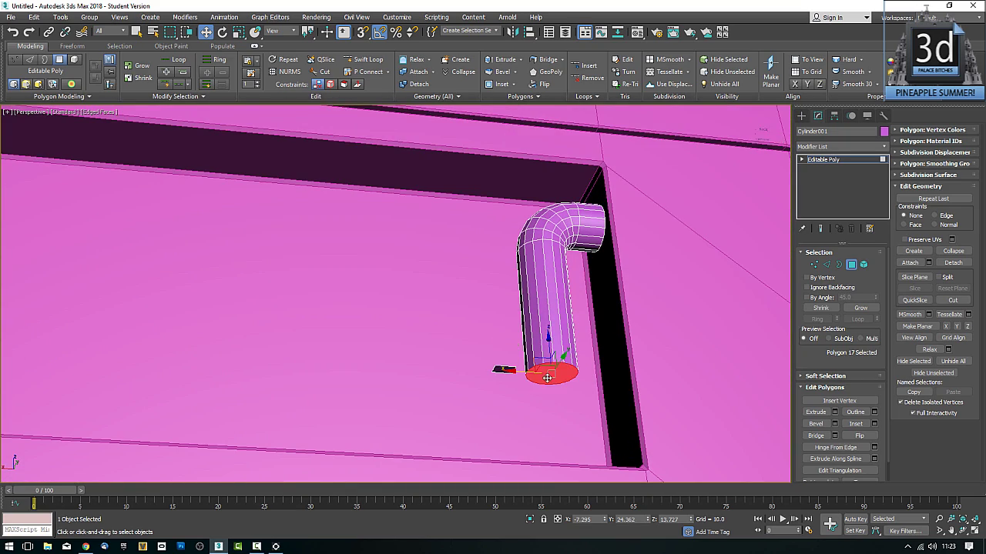
click(874, 448)
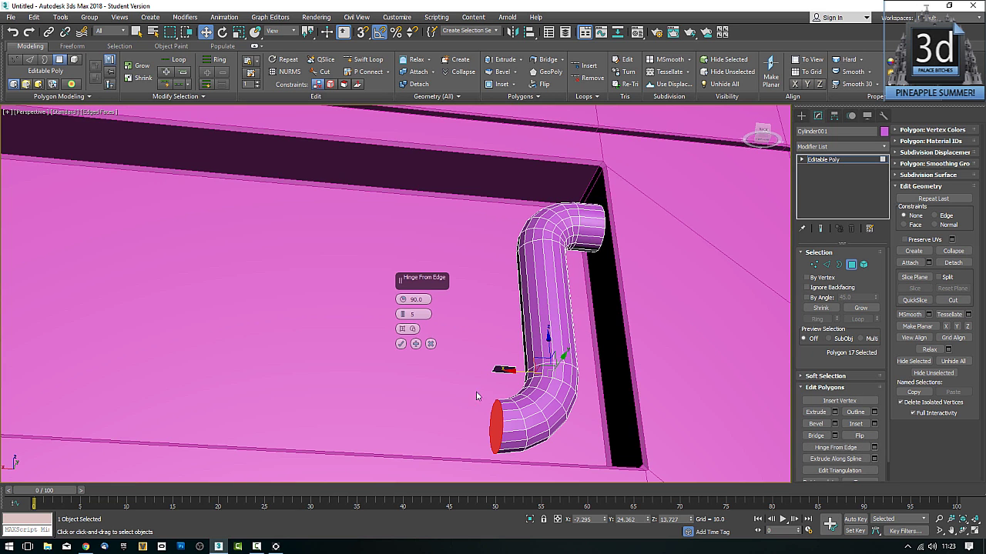
alt+middle_drag(527, 402, 508, 417)
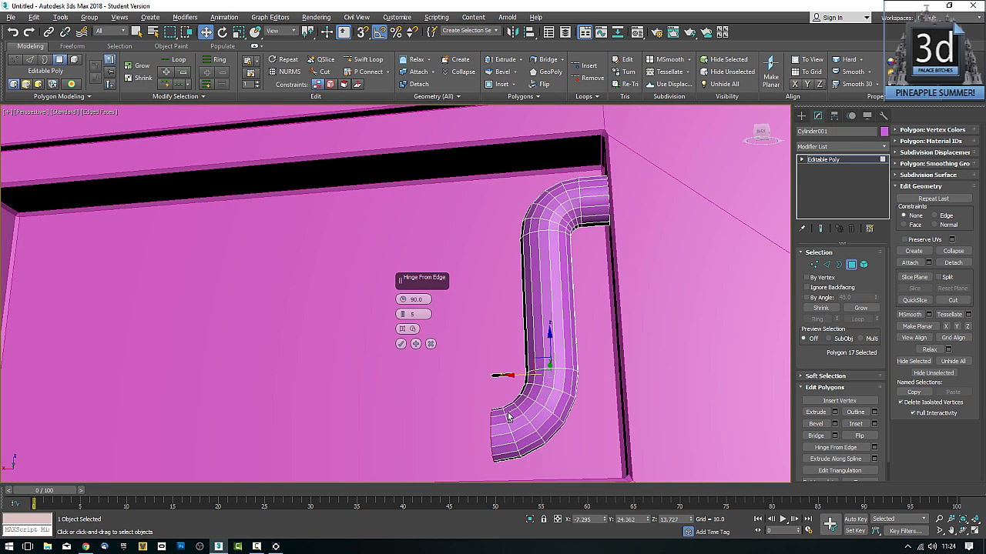
click(401, 344)
alt+middle_drag(400, 344, 517, 373)
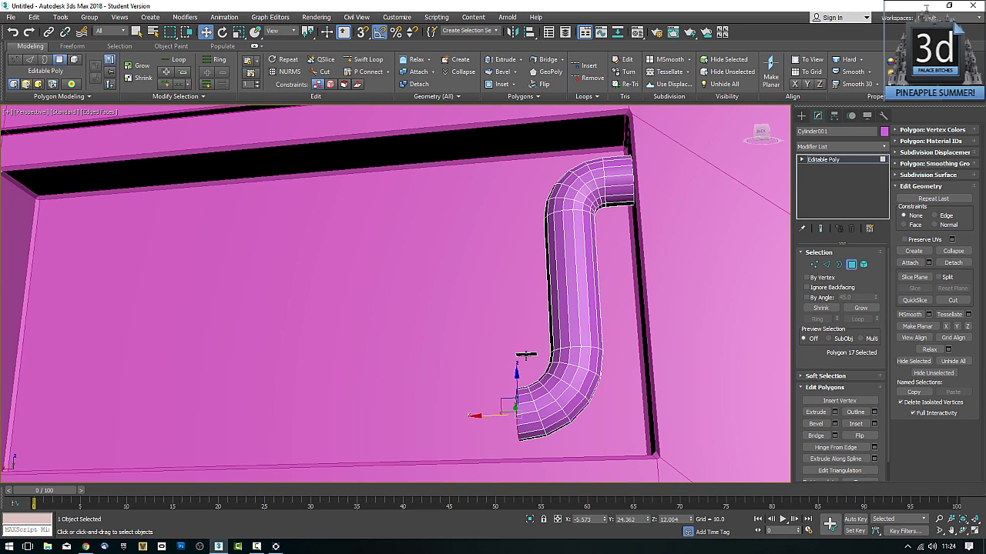
Delete the dummy plane polygon beside the pipe's second bend.
click(526, 355)
click(448, 348)
scroll(480, 344, down, 5)
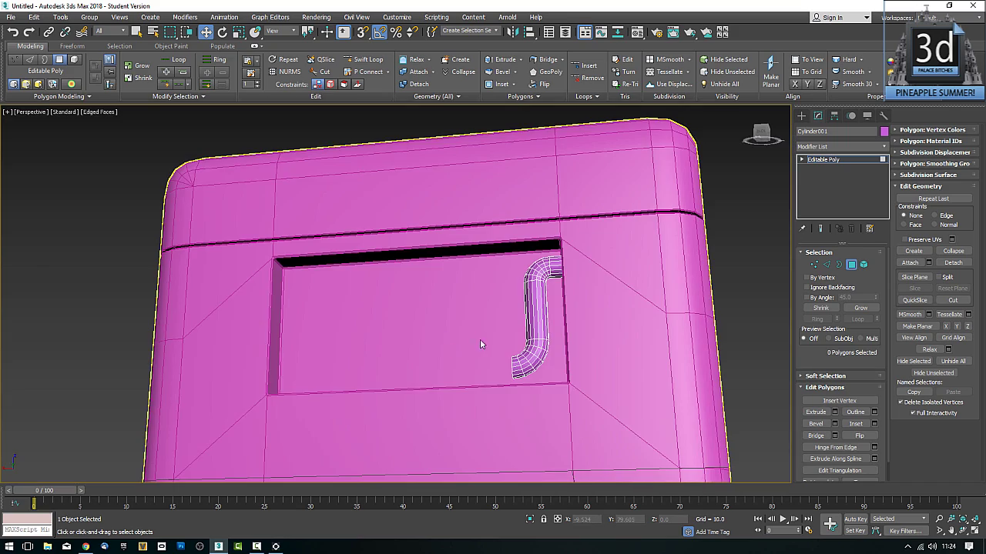
alt+middle_drag(444, 352, 662, 301)
click(855, 147)
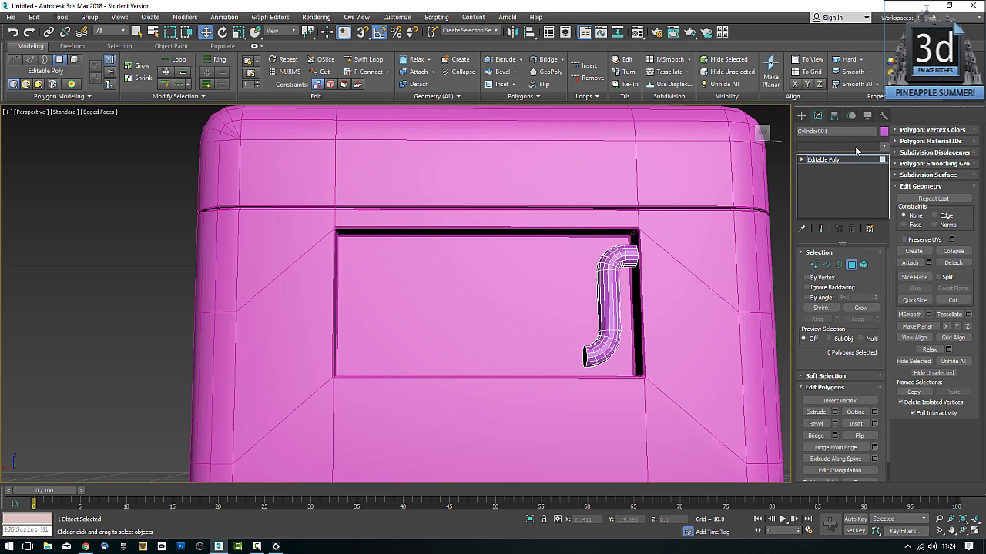
key(s)
key(s)
key(s)
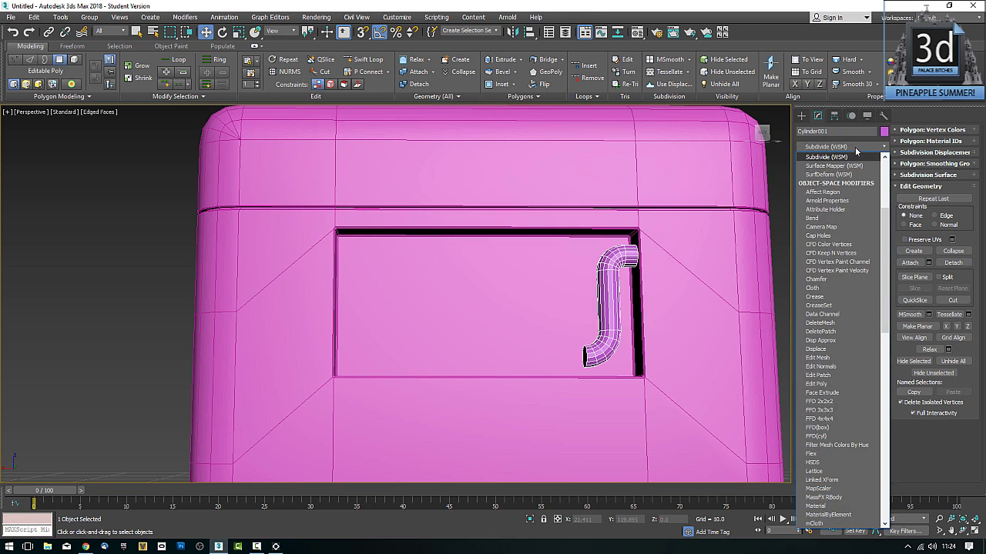
click(791, 123)
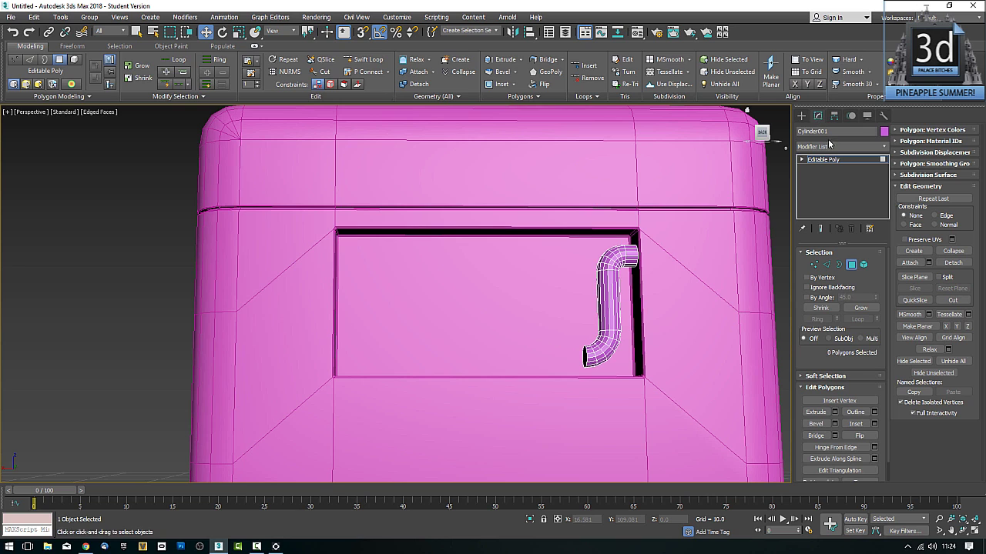
Add a Symmetry modifier to the bent pipe with Y as the mirror axis, and expand the modifier to show its Mirror sub-object.
click(883, 148)
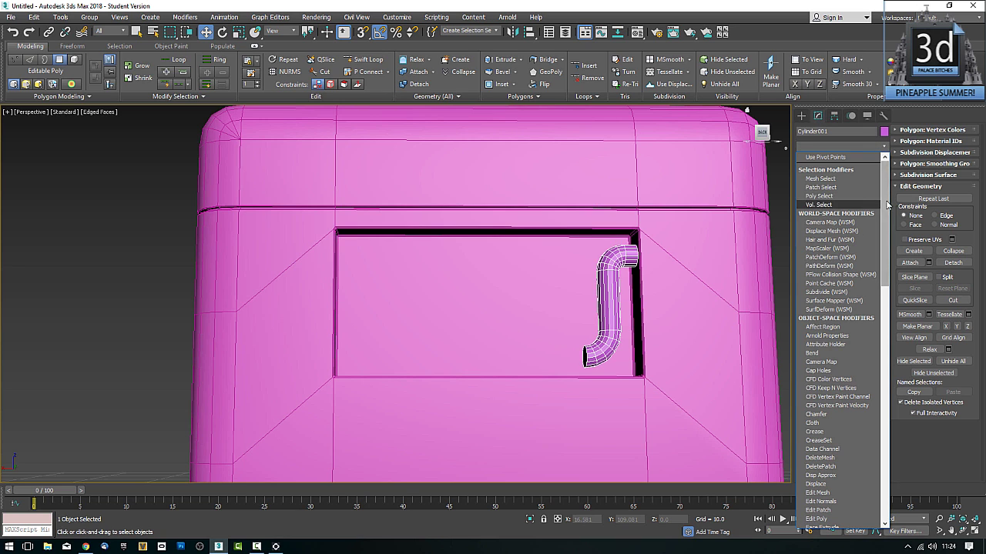
drag(887, 231, 884, 395)
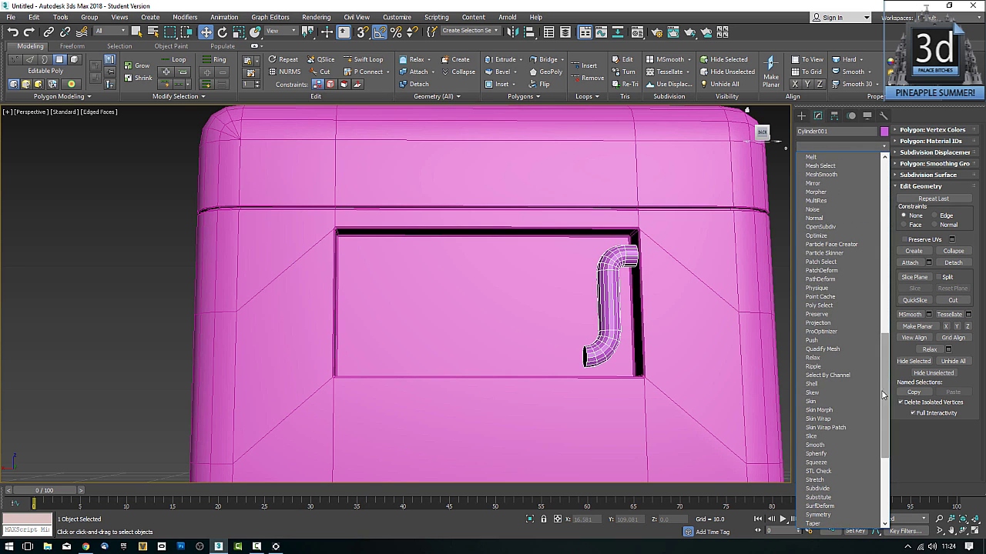
click(830, 516)
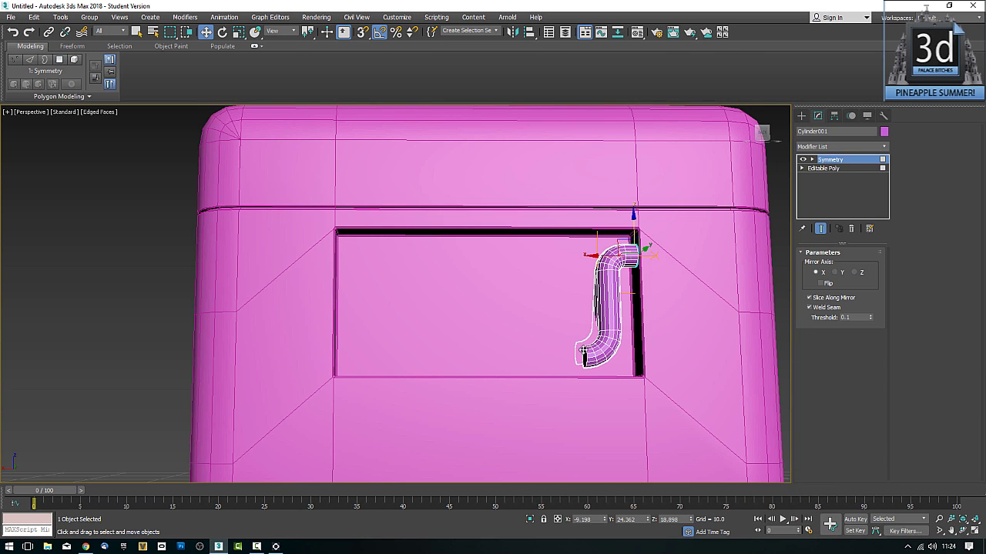
alt+middle_drag(594, 355, 609, 358)
click(837, 273)
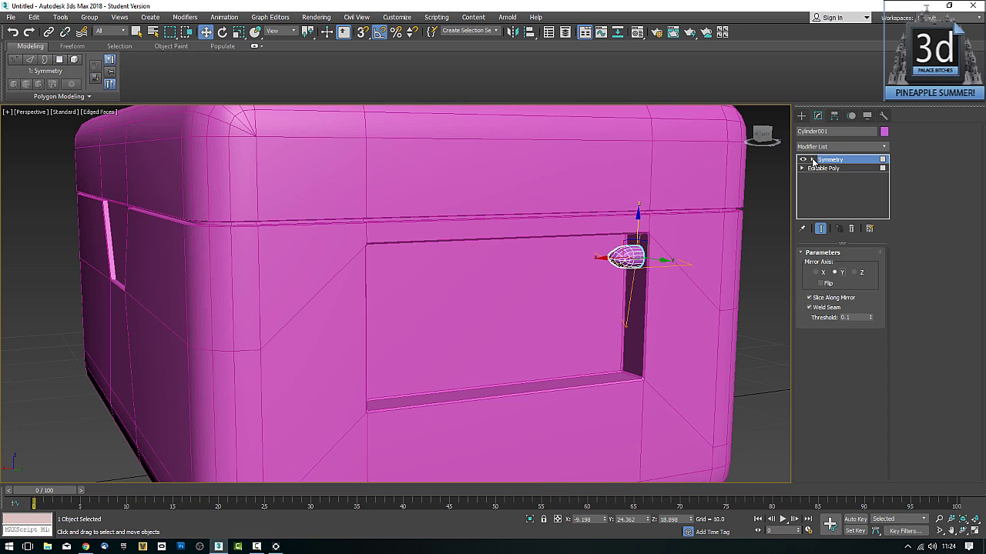
click(810, 159)
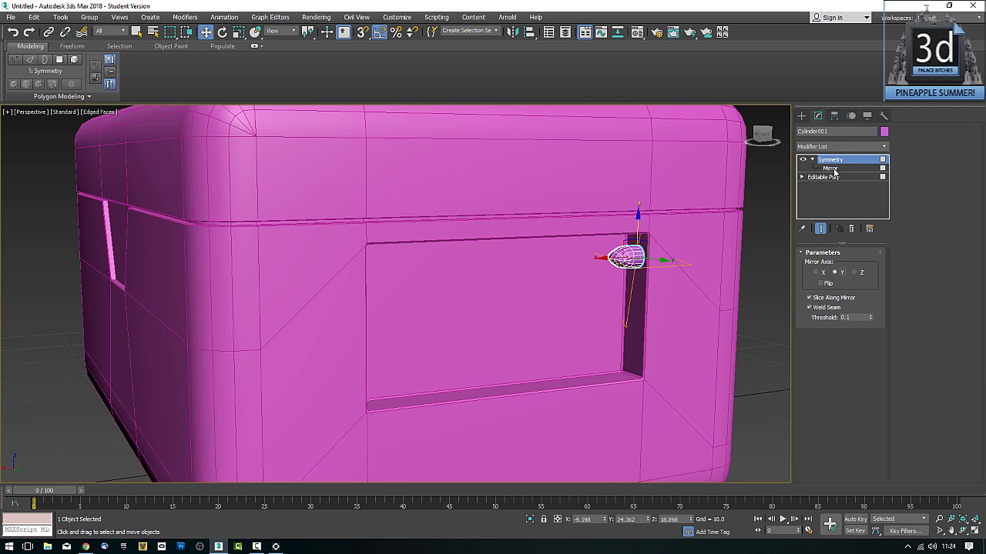
Set the Symmetry mirror axis to Z with Flip on and move the mirror plane along X to about 0.99, centring it in the recess.
click(830, 169)
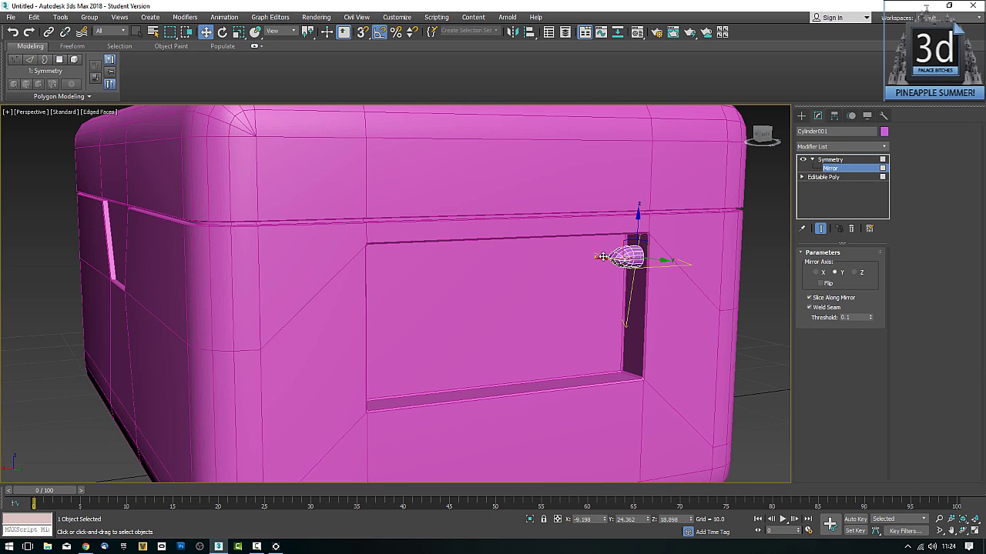
drag(603, 261, 509, 286)
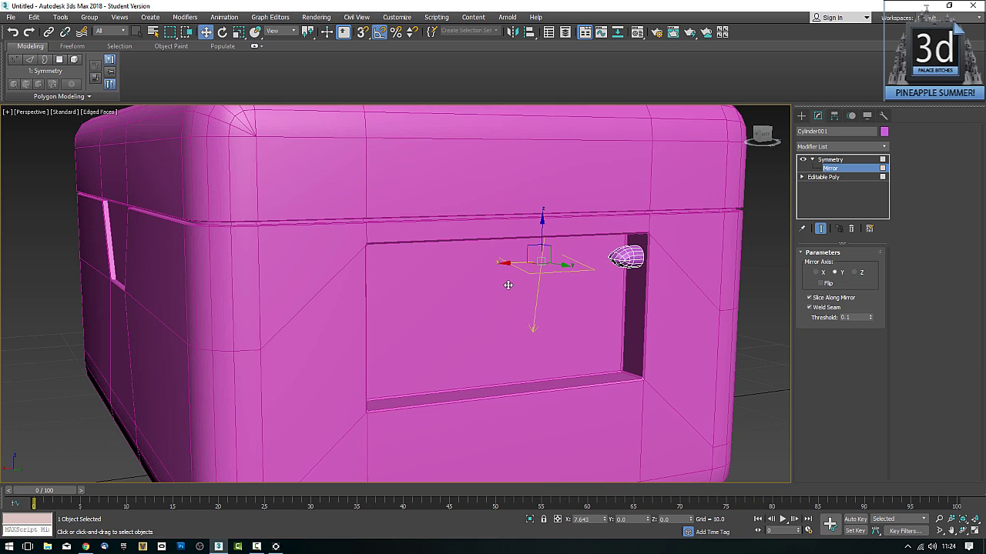
click(860, 273)
click(821, 284)
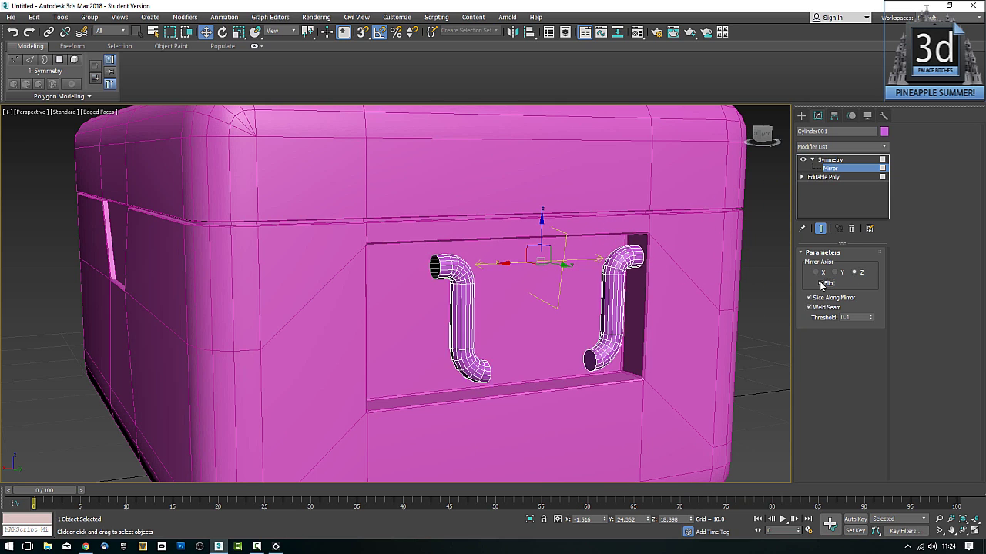
alt+middle_drag(584, 313, 543, 299)
drag(497, 261, 458, 268)
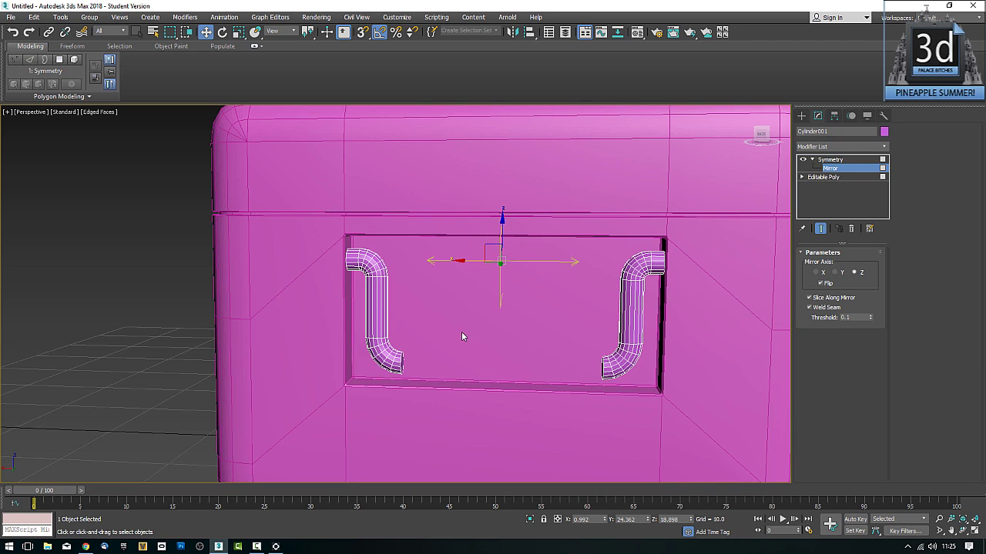
Return to the pipe's Editable Poly level below the Symmetry modifier and show the end result of the stack.
alt+middle_drag(462, 334, 558, 333)
scroll(555, 290, up, 3)
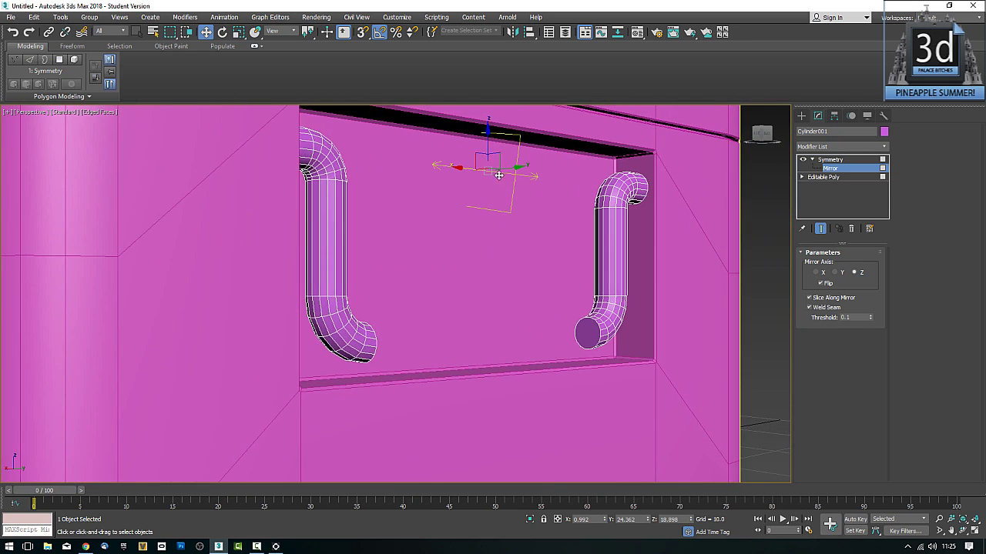
mouse_move(499, 175)
alt+middle_down()
mouse_move(495, 205)
mouse_move(514, 173)
alt+middle_up()
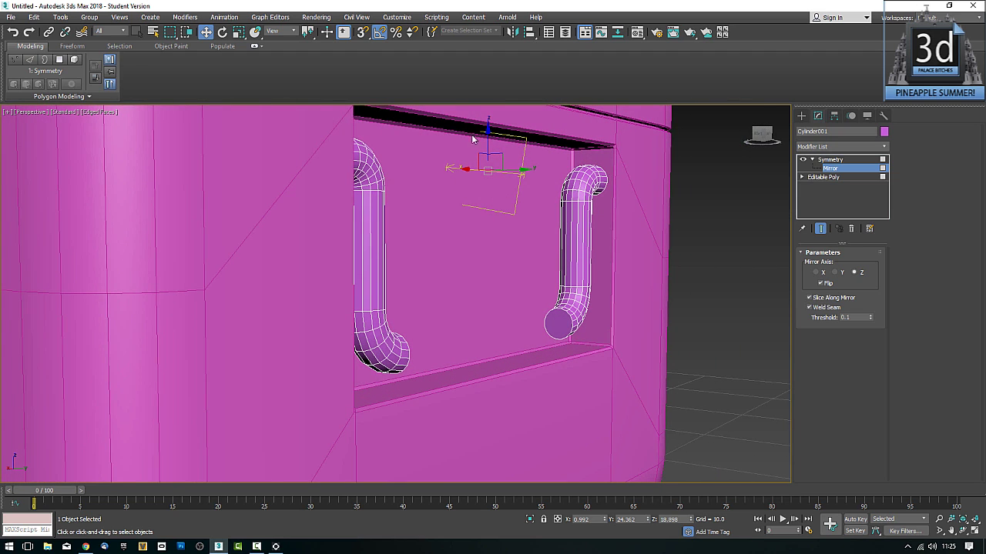
alt+middle_drag(533, 197, 562, 214)
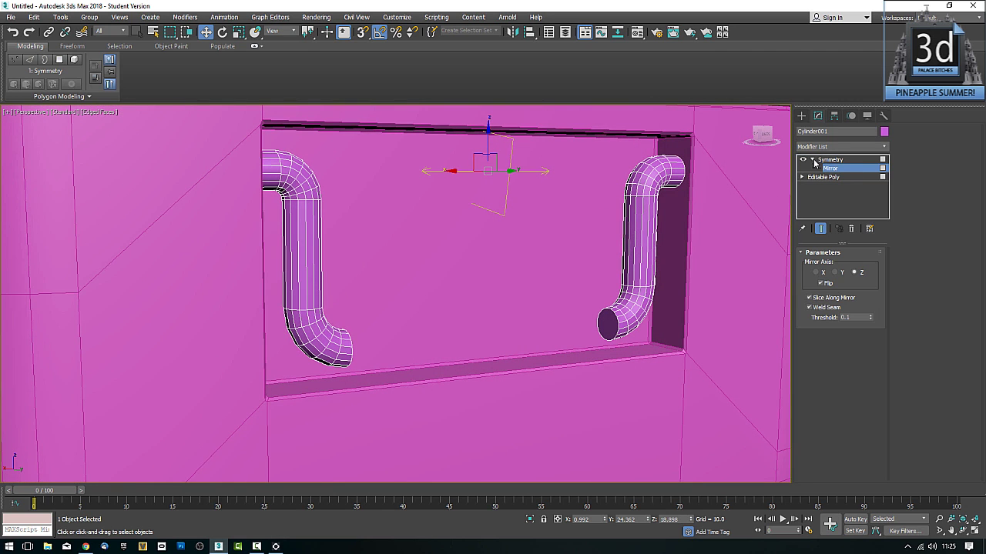
click(812, 159)
click(824, 168)
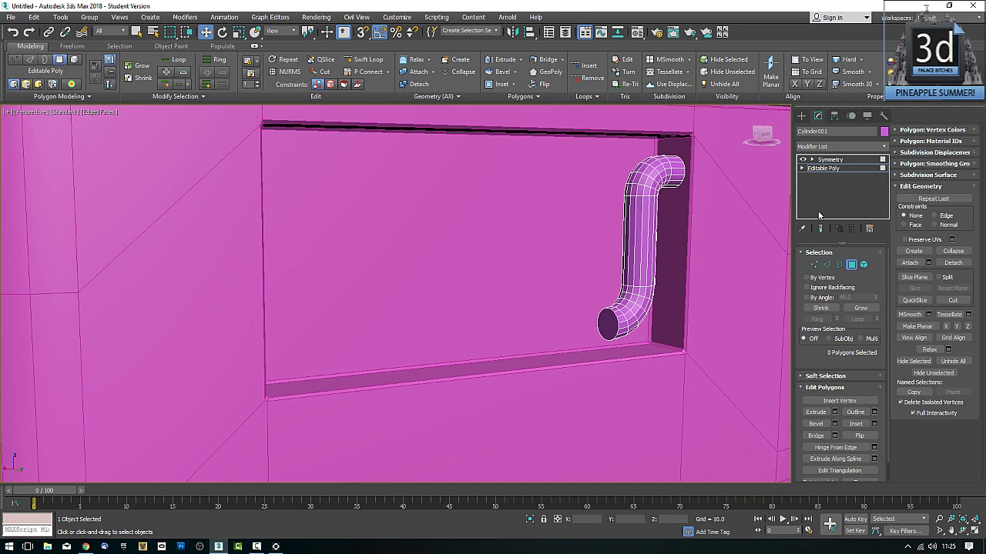
click(821, 230)
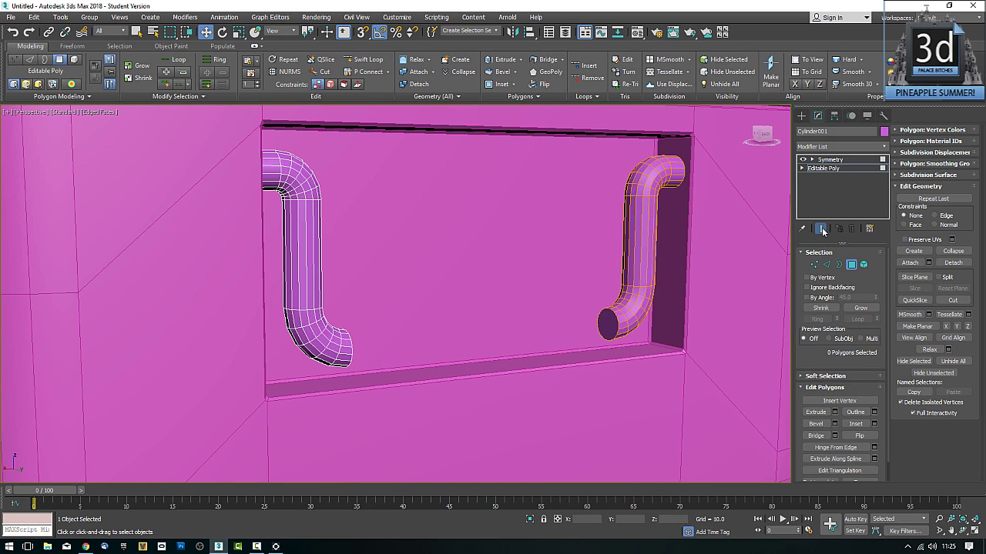
Extrude the pipe's lower end cap polygon until it meets the mirrored half, and delete the cap polygon.
click(614, 327)
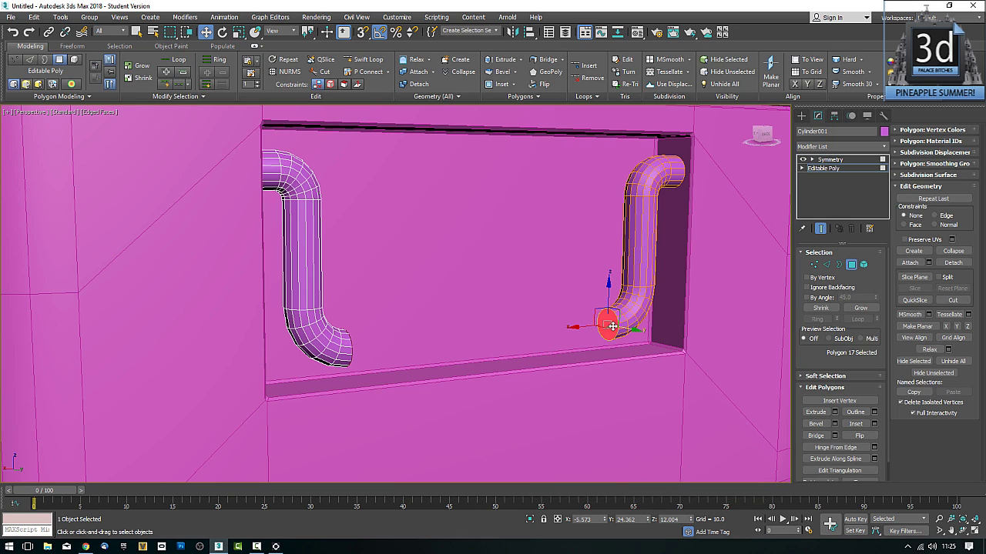
click(818, 414)
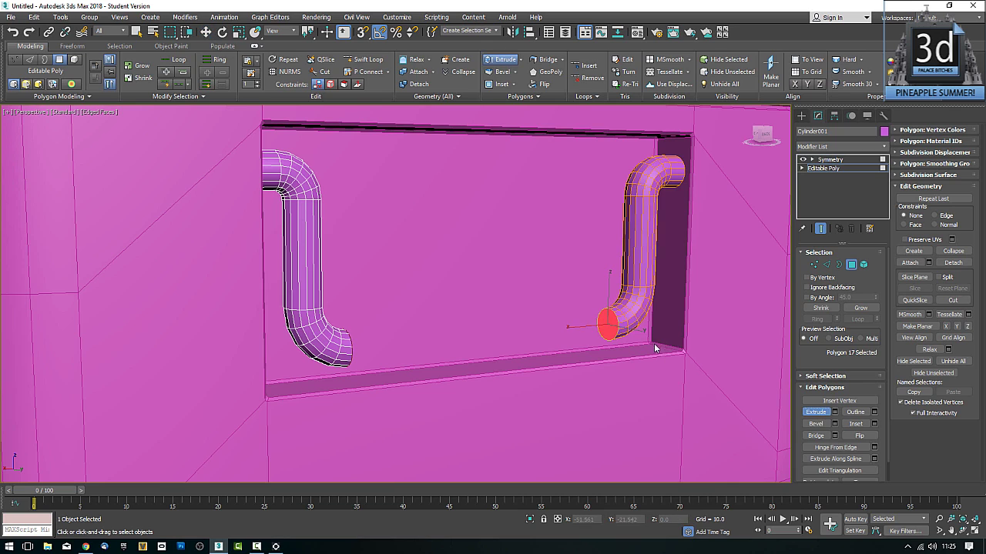
drag(609, 325, 630, 291)
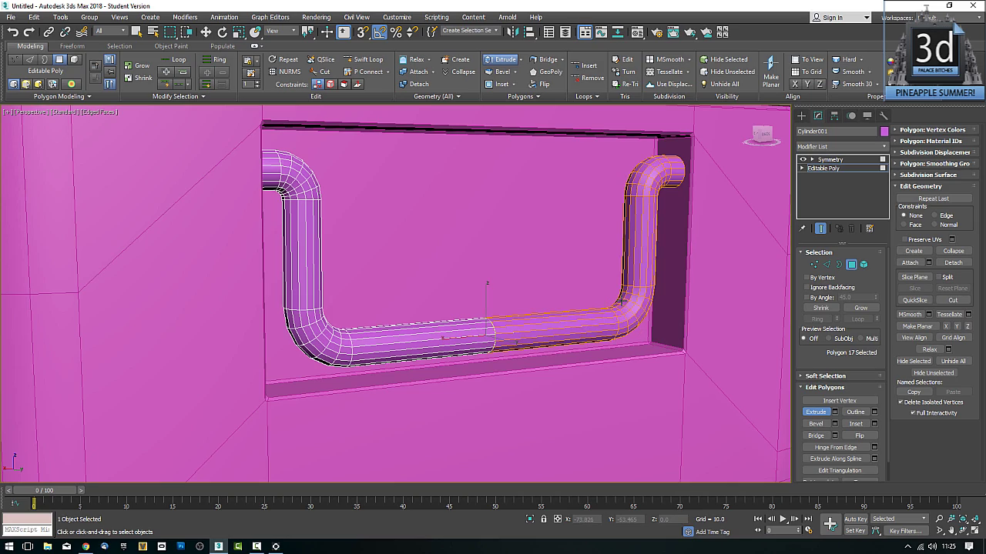
key(Delete)
Leave Extrude and convert the mirrored handle to an Editable Poly, collapsing the Symmetry modifier.
alt+middle_drag(572, 310, 597, 324)
scroll(585, 308, down, 5)
scroll(586, 308, down, 3)
scroll(603, 317, up, 3)
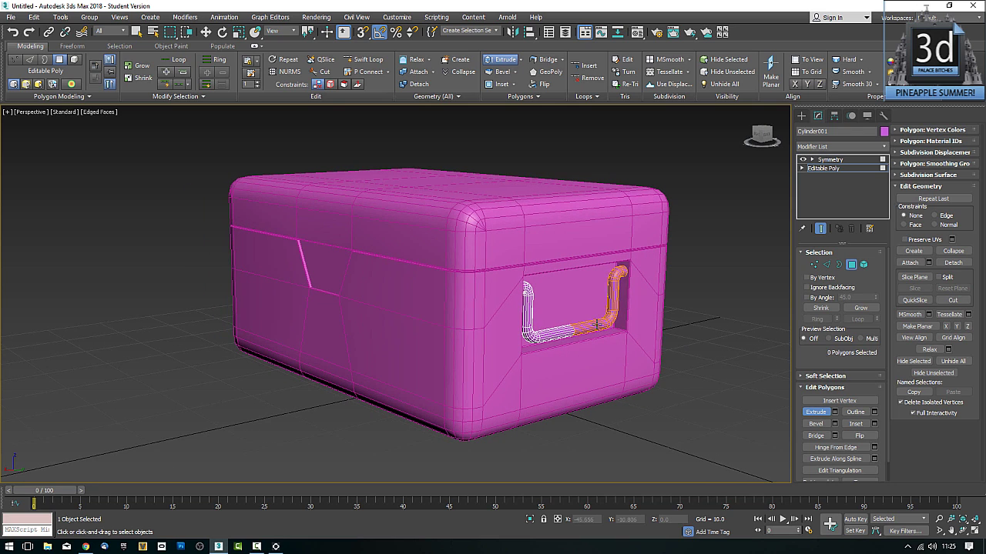
key(w)
right_click(593, 328)
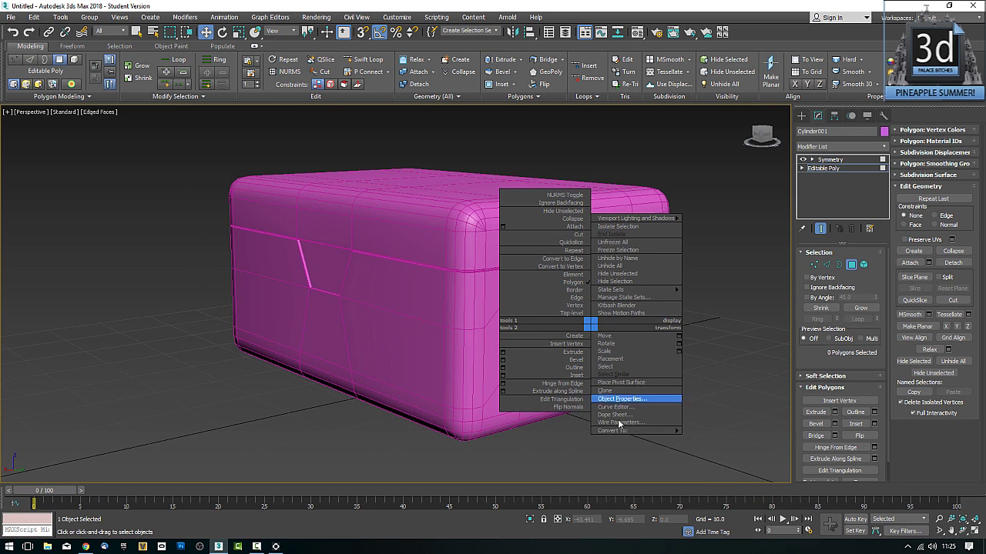
click(718, 437)
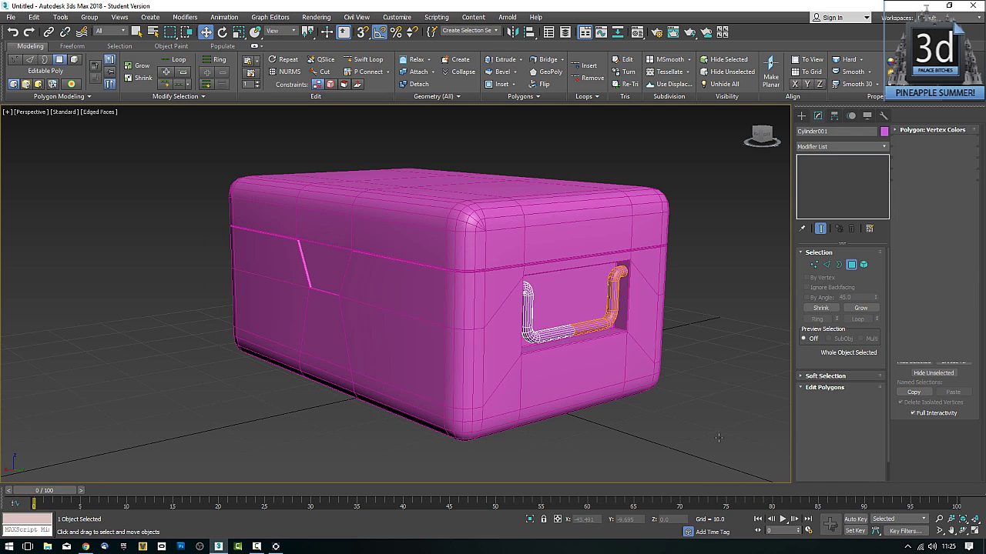
Remove the middle edge loop on the handle's horizontal bar together with its vertices, and leave edge editing.
scroll(692, 305, up, 5)
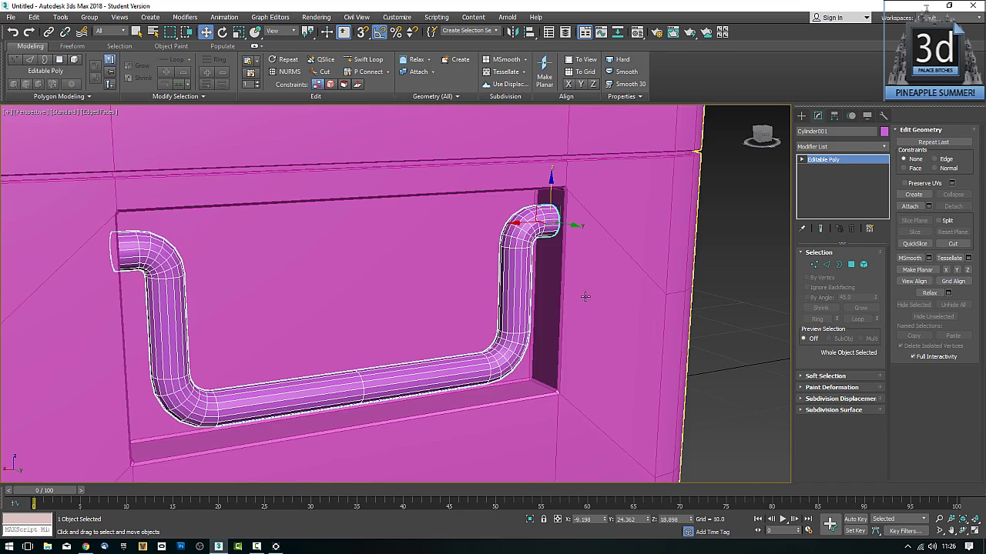
scroll(568, 281, up, 4)
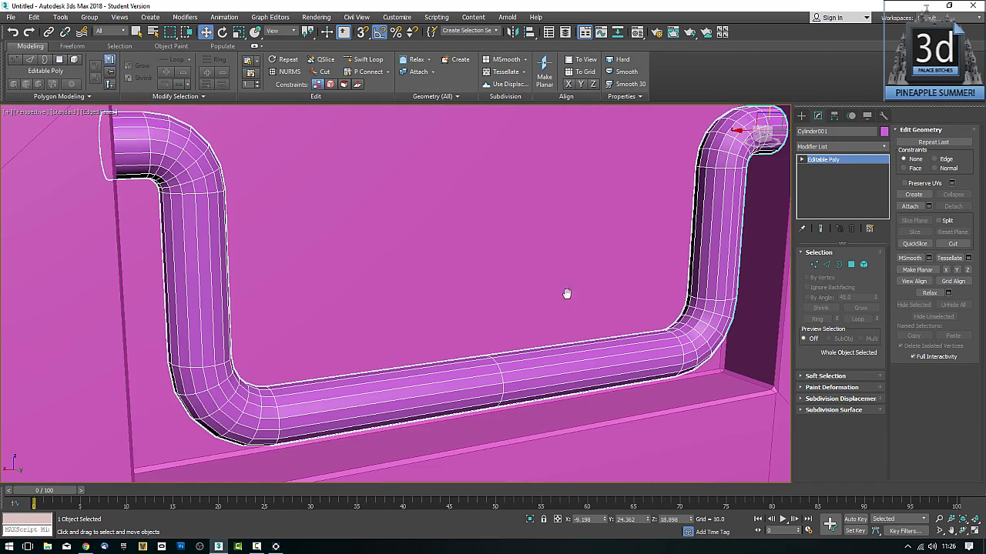
click(827, 265)
double_click(553, 356)
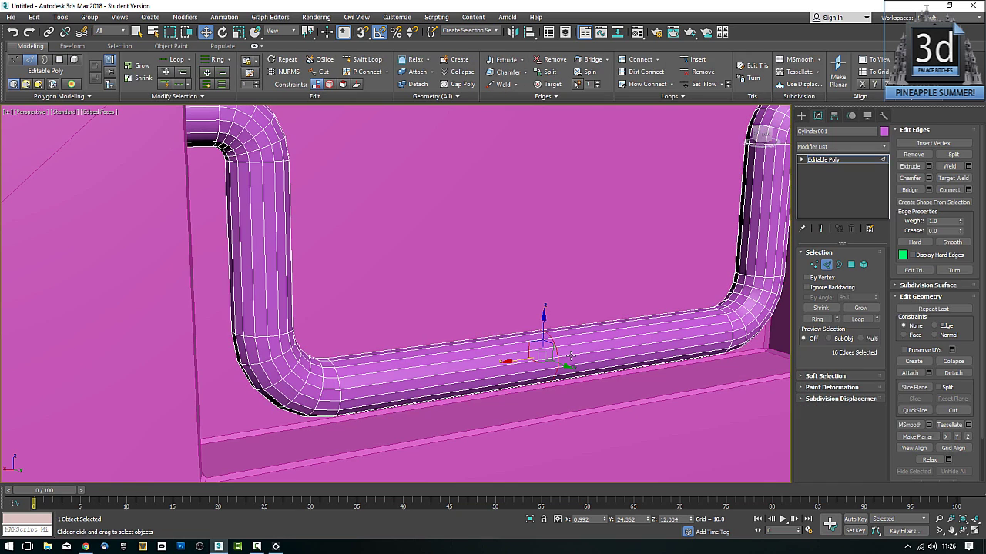
click(557, 357)
double_click(559, 354)
key(ctrl+BackSpace)
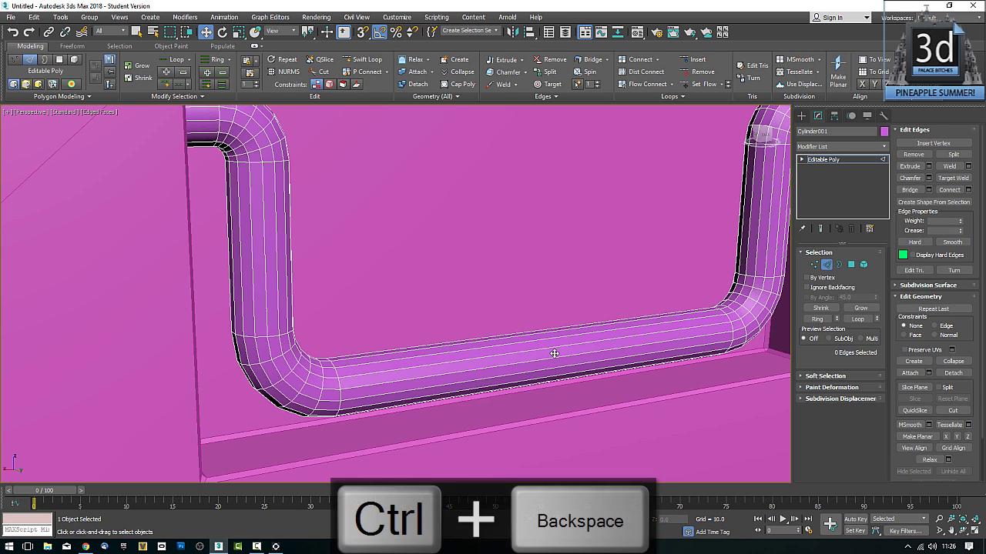
scroll(628, 307, down, 5)
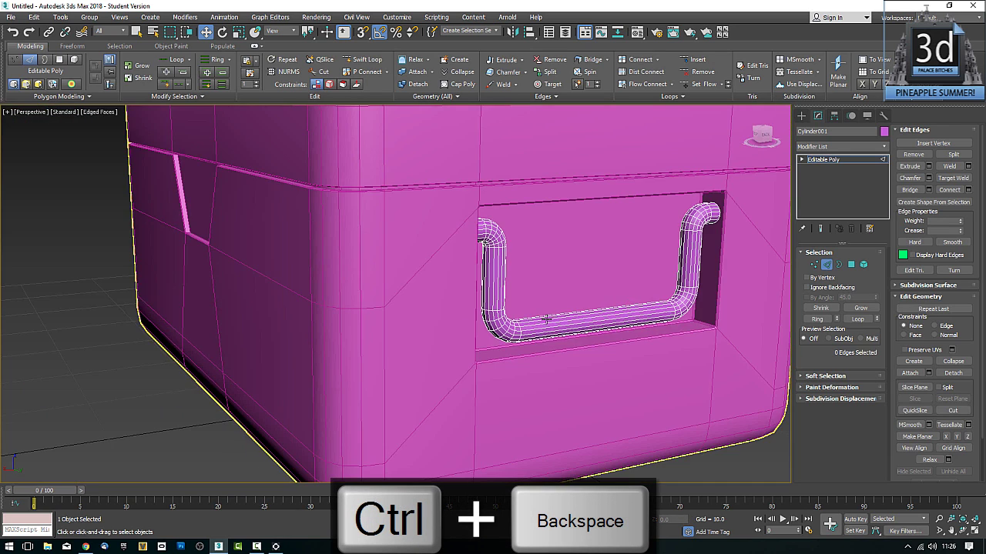
alt+middle_drag(546, 320, 581, 323)
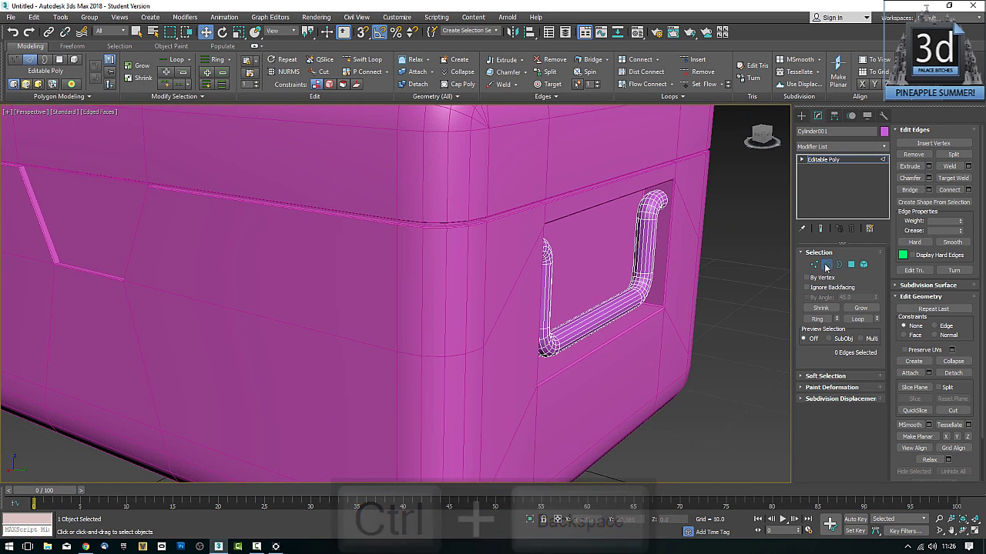
click(826, 266)
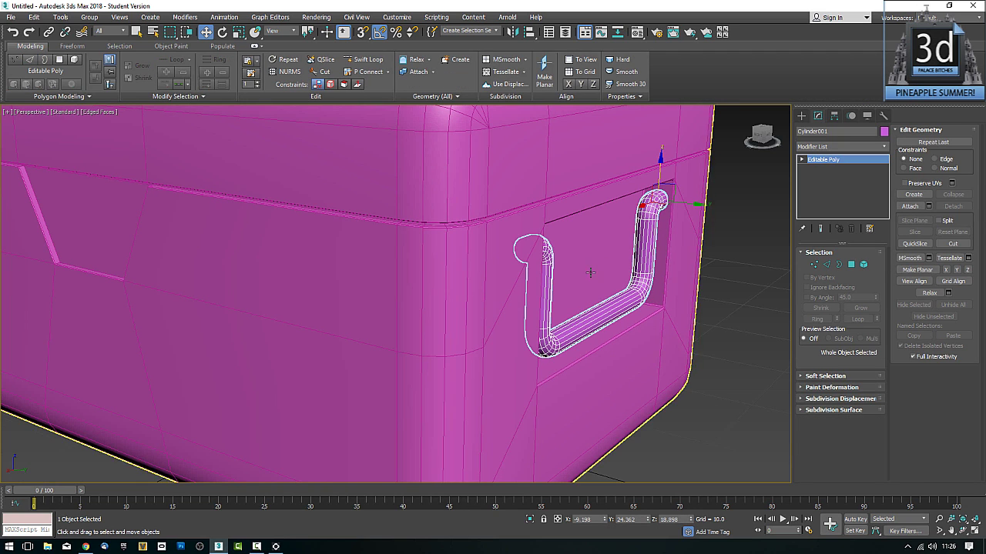
Clone the handle along Y past the opposite end of the box as one Copy, at about Y -43.2.
alt+middle_drag(572, 277, 638, 221)
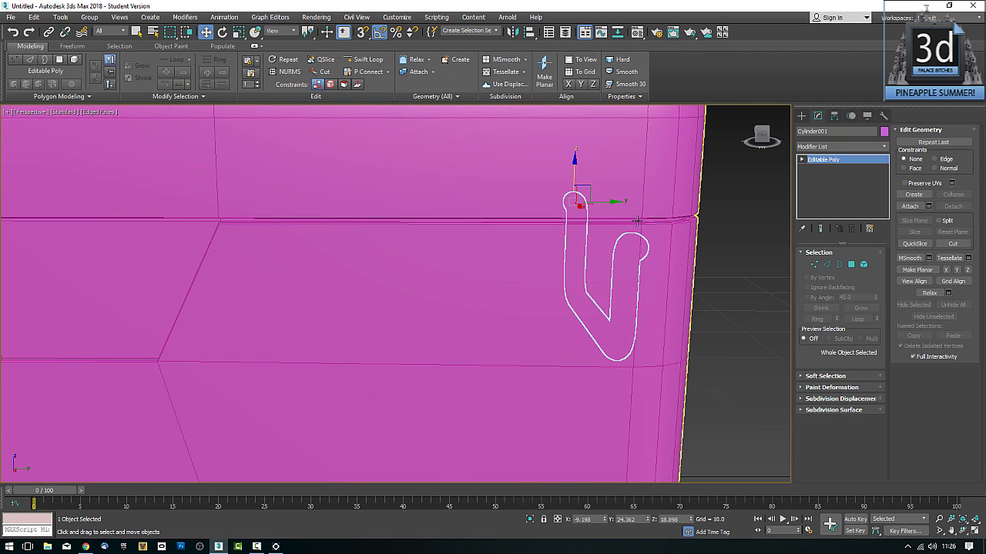
scroll(619, 206, down, 6)
middle_drag(487, 230, 623, 235)
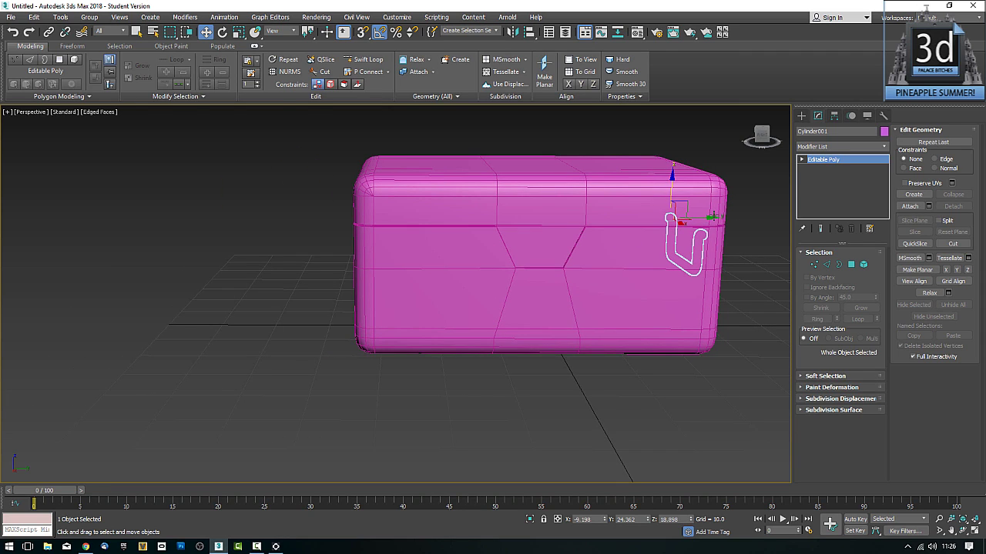
drag(712, 219, 354, 244)
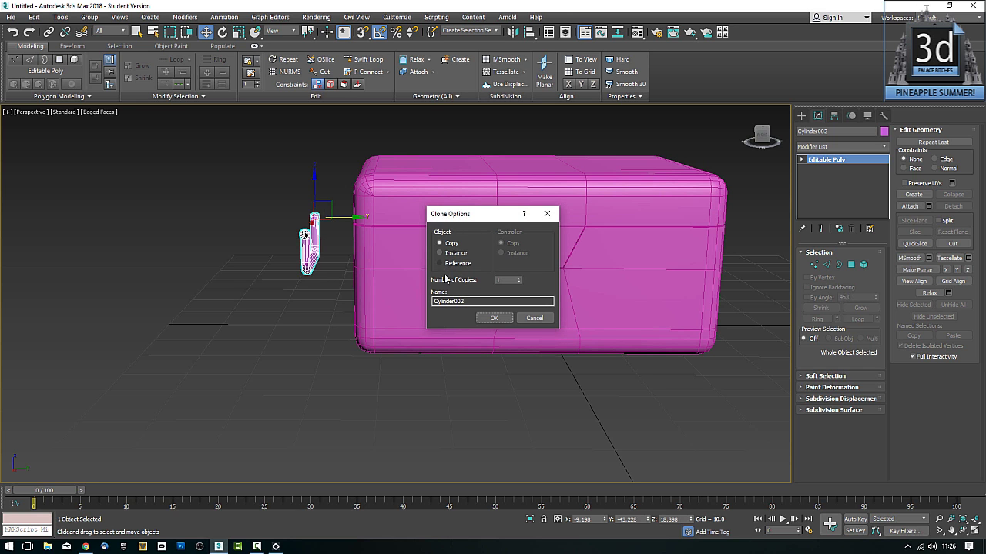
click(494, 318)
Move the copied handle along Y into the opposite end recess, to about Y -33.26.
mouse_move(689, 343)
alt+middle_down()
mouse_move(616, 332)
mouse_move(728, 331)
alt+middle_up()
middle_drag(509, 249, 577, 295)
scroll(577, 295, up, 3)
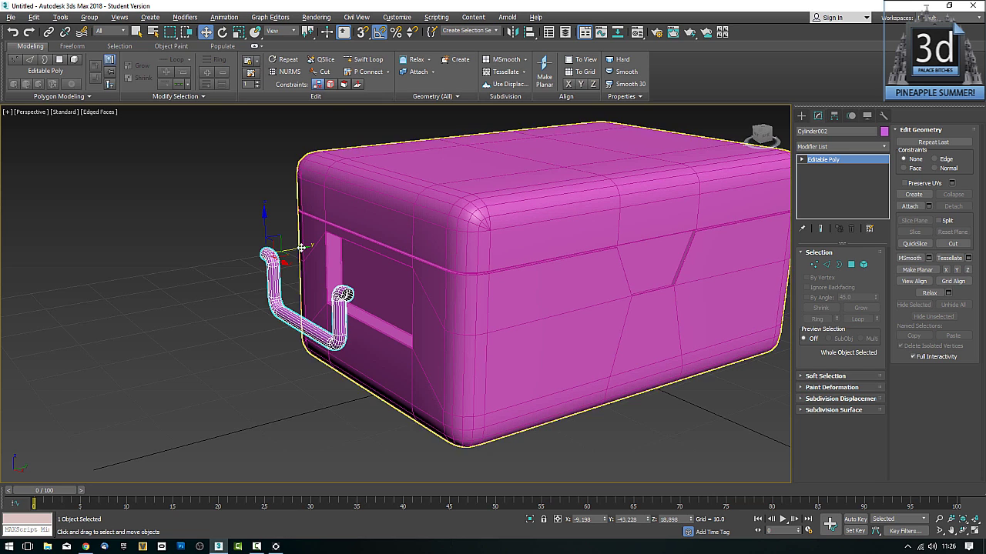
drag(302, 251, 370, 243)
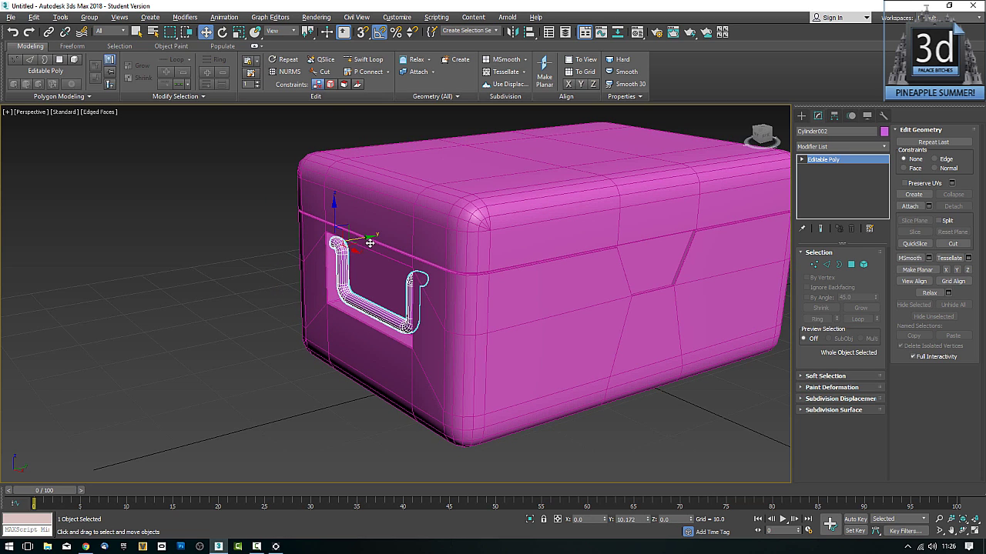
alt+middle_drag(370, 243, 443, 265)
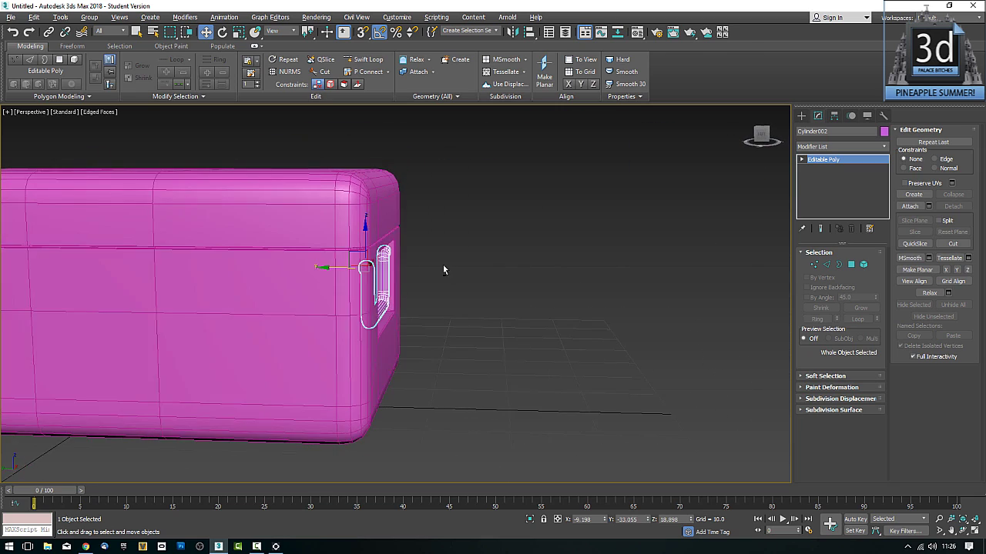
scroll(435, 269, up, 8)
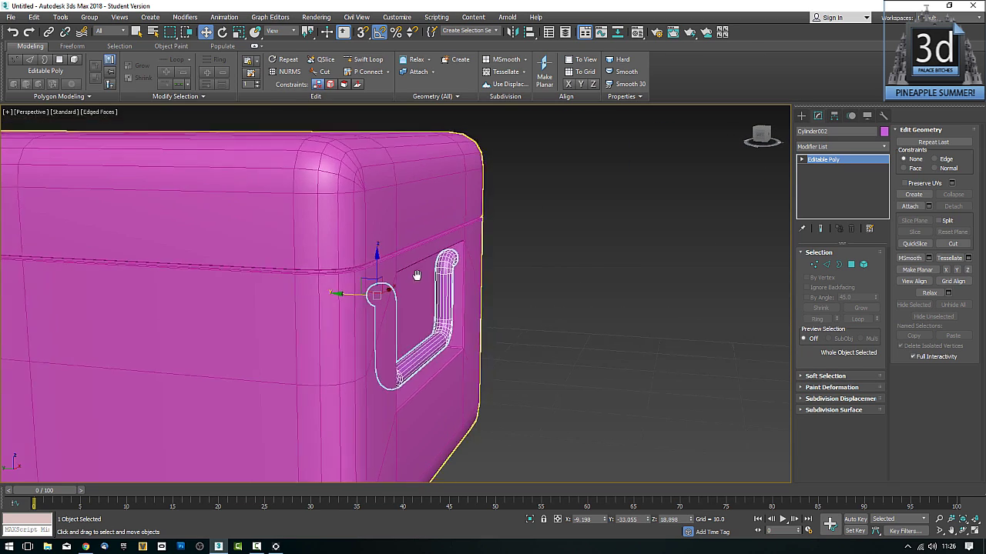
middle_drag(434, 271, 461, 263)
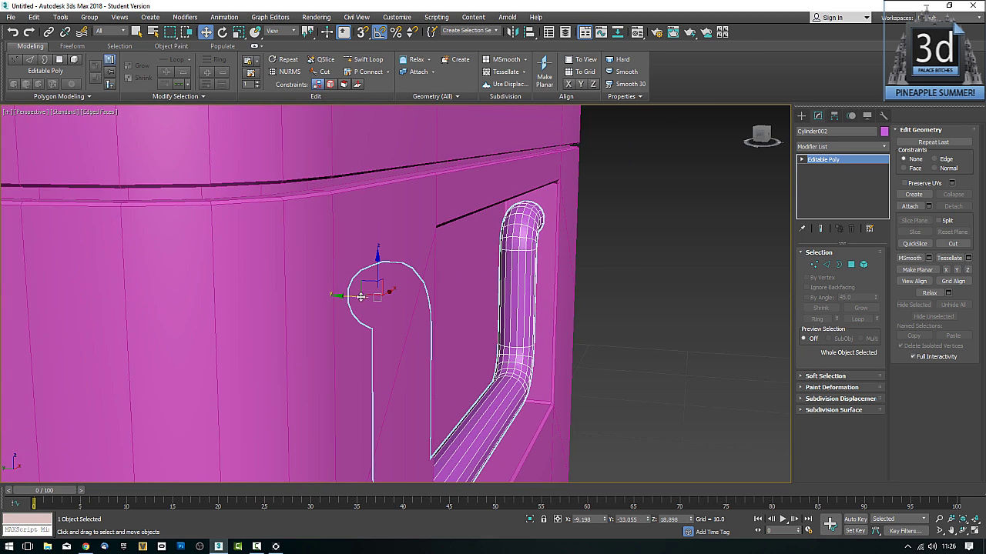
drag(354, 296, 364, 297)
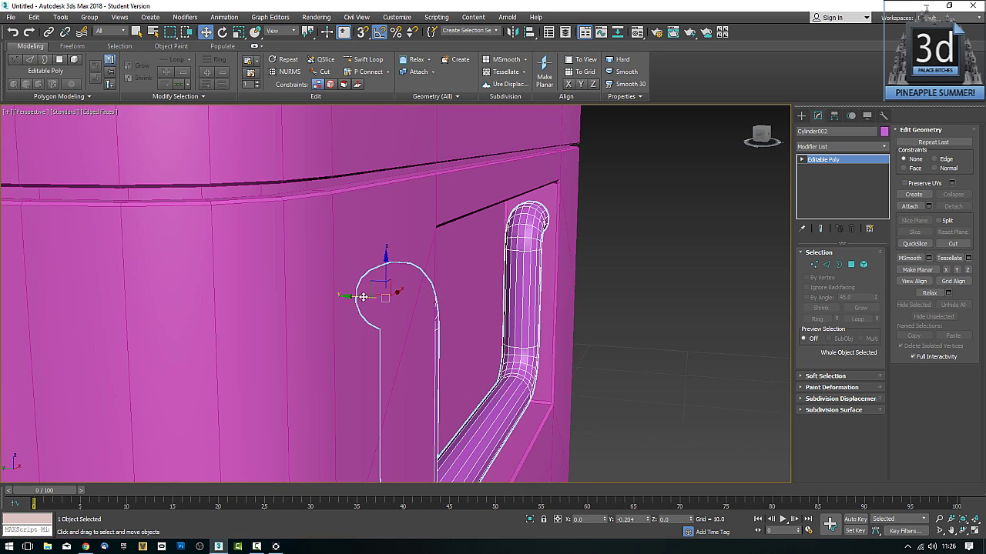
Select the strong box body and bring its front with the trapezoidal recess into close view.
scroll(491, 291, down, 7)
alt+middle_drag(491, 290, 551, 301)
alt+middle_drag(401, 299, 463, 299)
middle_drag(592, 299, 368, 287)
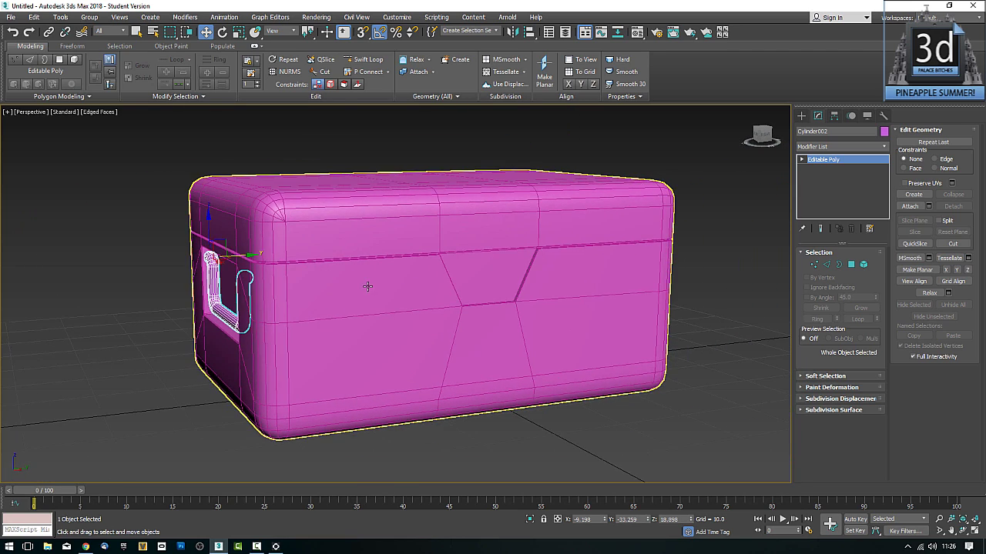
click(474, 274)
alt+middle_drag(473, 273, 508, 326)
scroll(524, 317, up, 5)
click(801, 116)
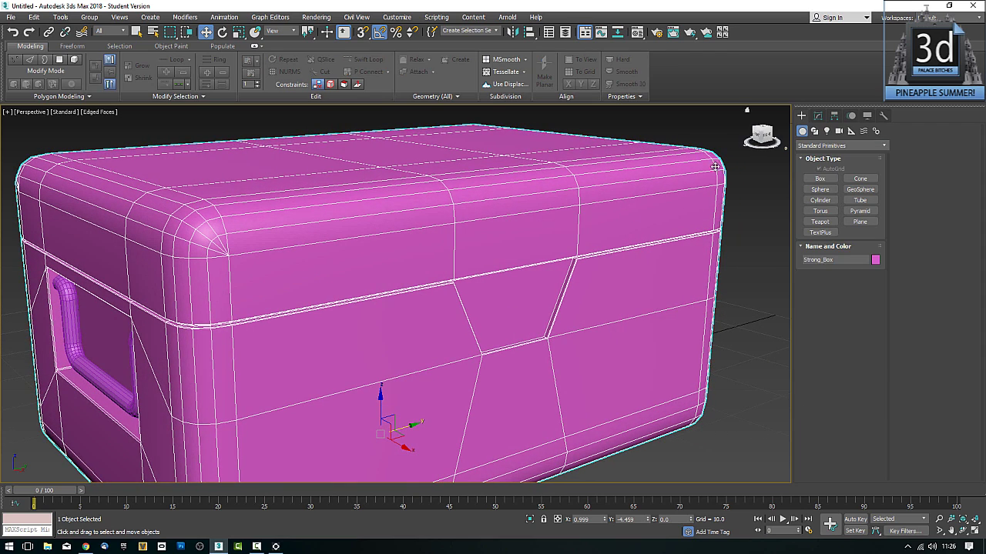
middle_drag(508, 260, 529, 253)
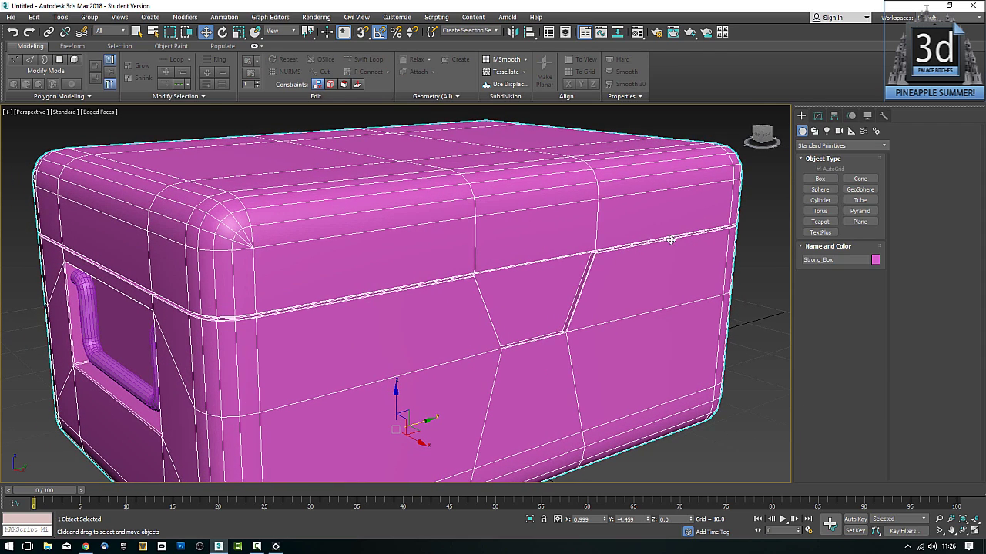
click(819, 180)
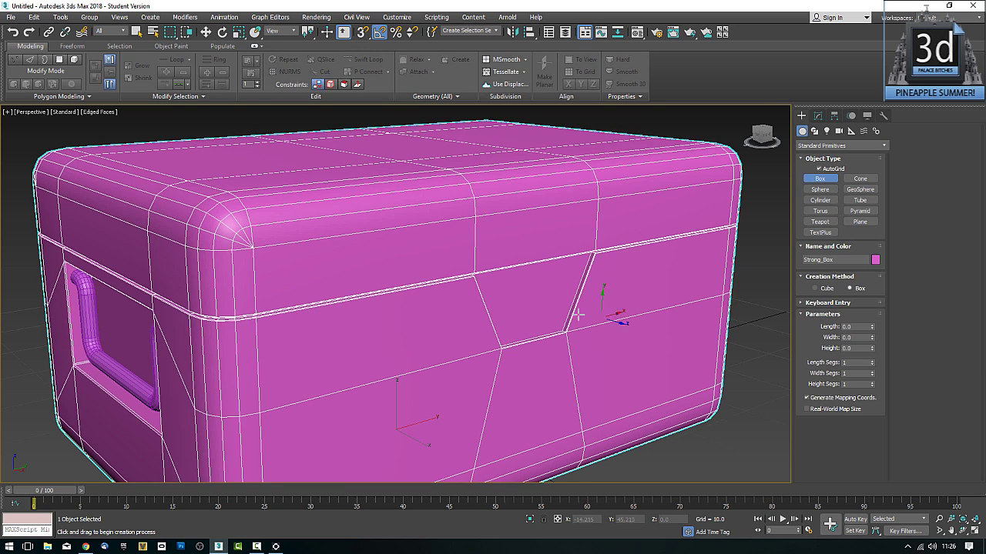
right_click(543, 307)
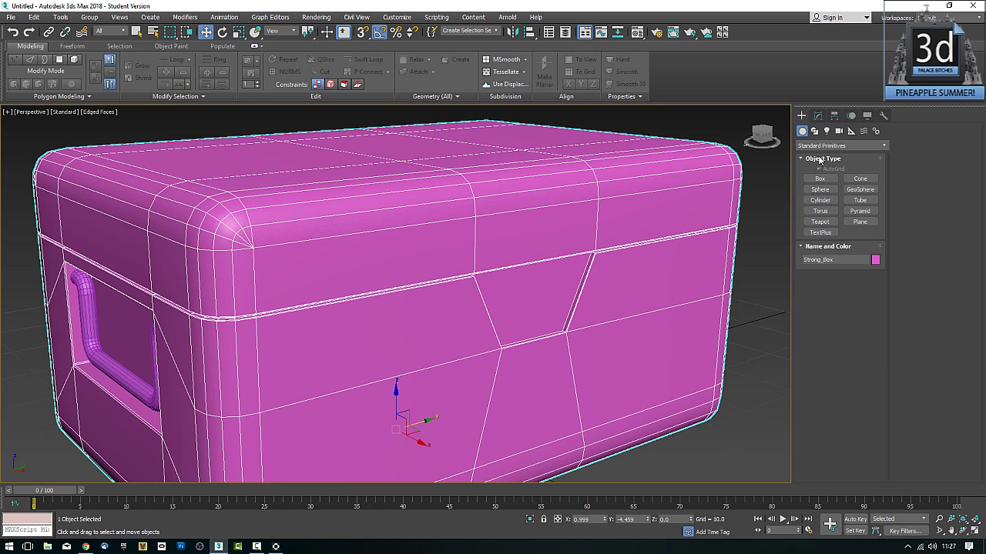
Select the trapezoidal polygon on the front of the strong box in polygon mode and inset it slightly.
click(817, 114)
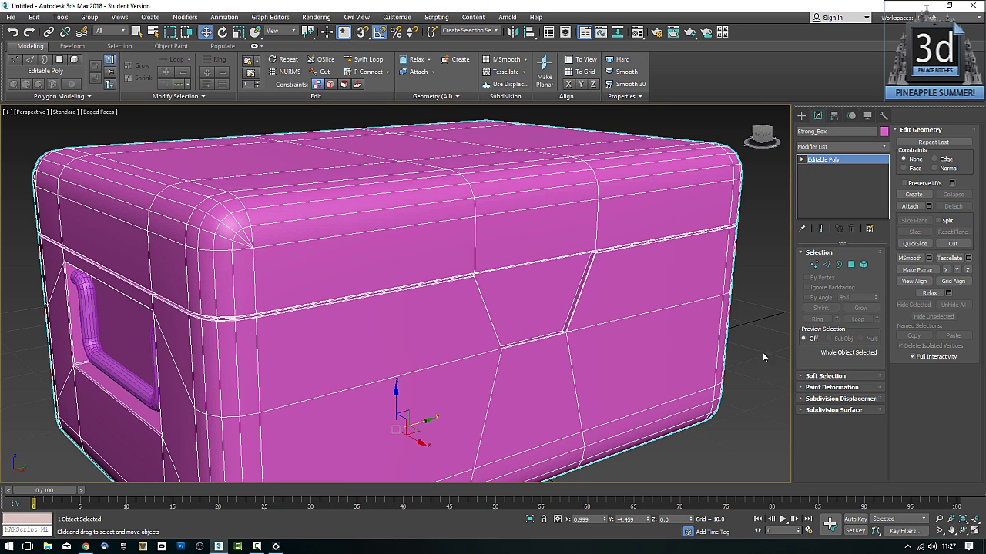
click(852, 265)
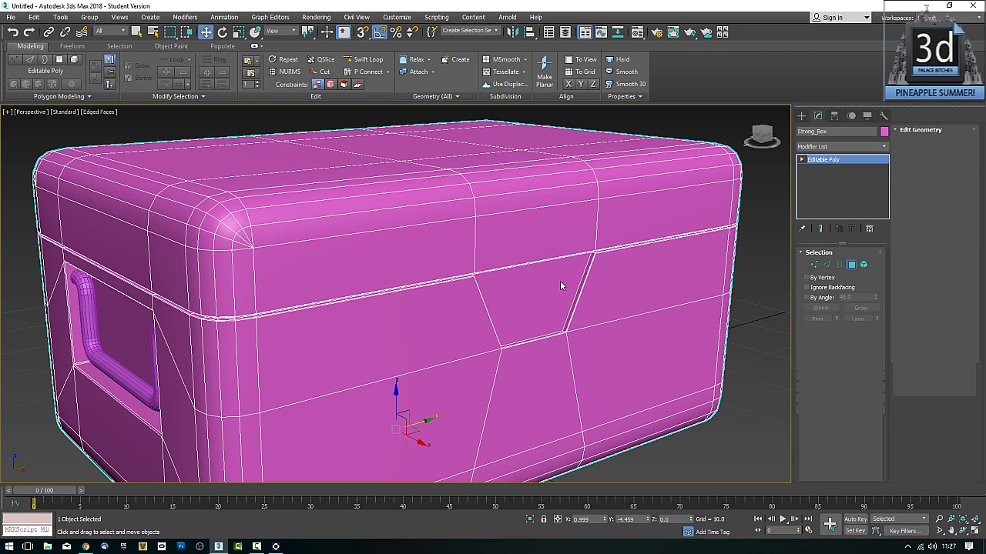
click(560, 280)
key(z)
scroll(614, 311, up, 3)
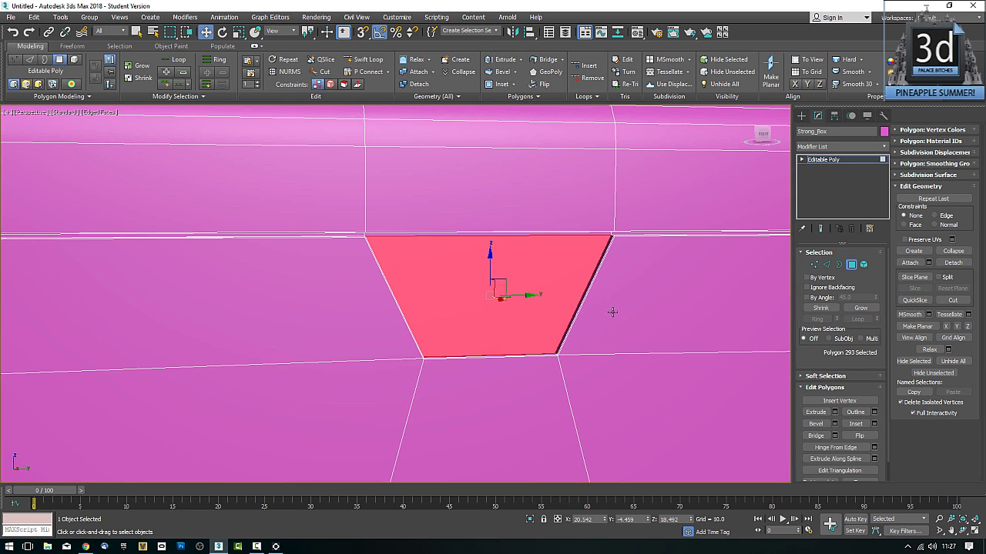
click(856, 424)
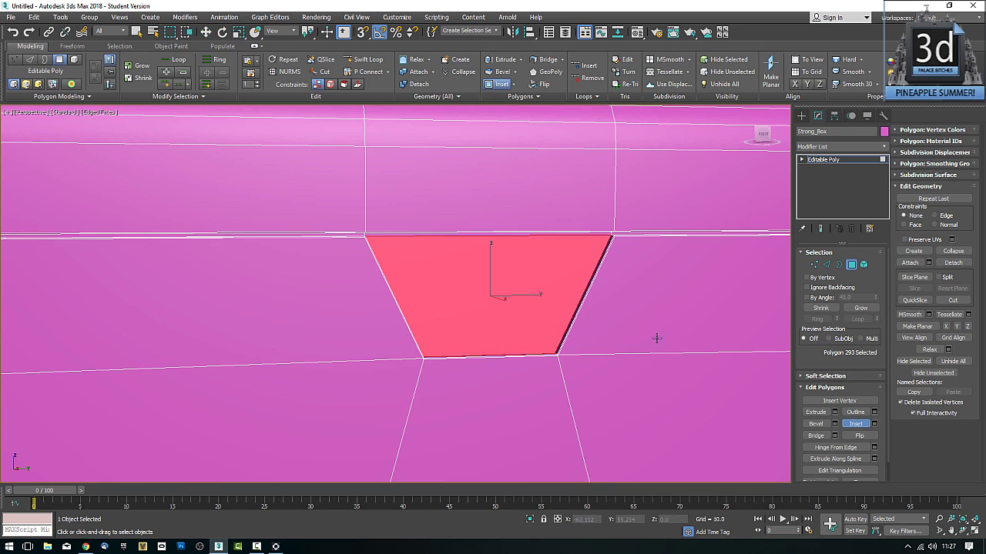
drag(524, 307, 527, 306)
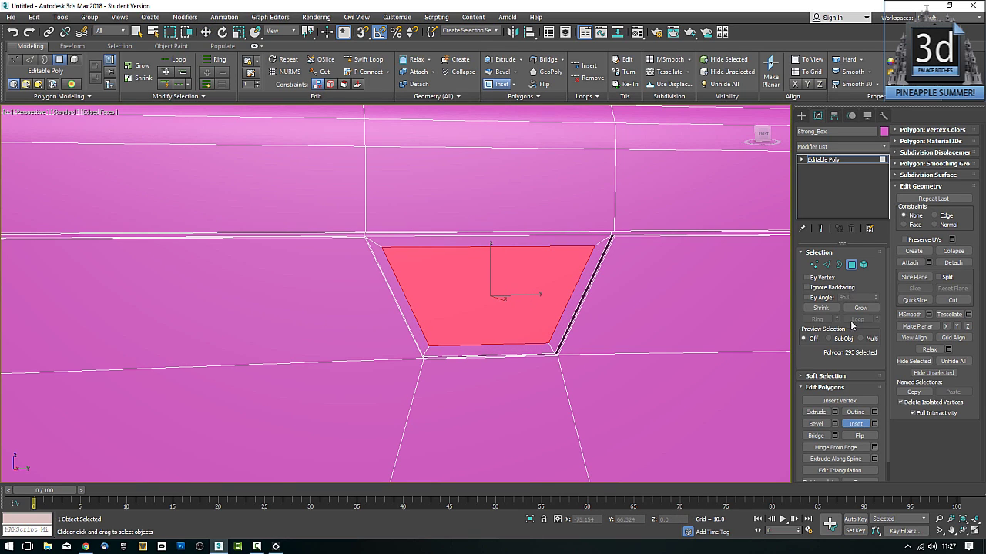
Try to narrow the inset by scaling its upper and lower edges together along Y in edge mode.
click(827, 264)
click(466, 248)
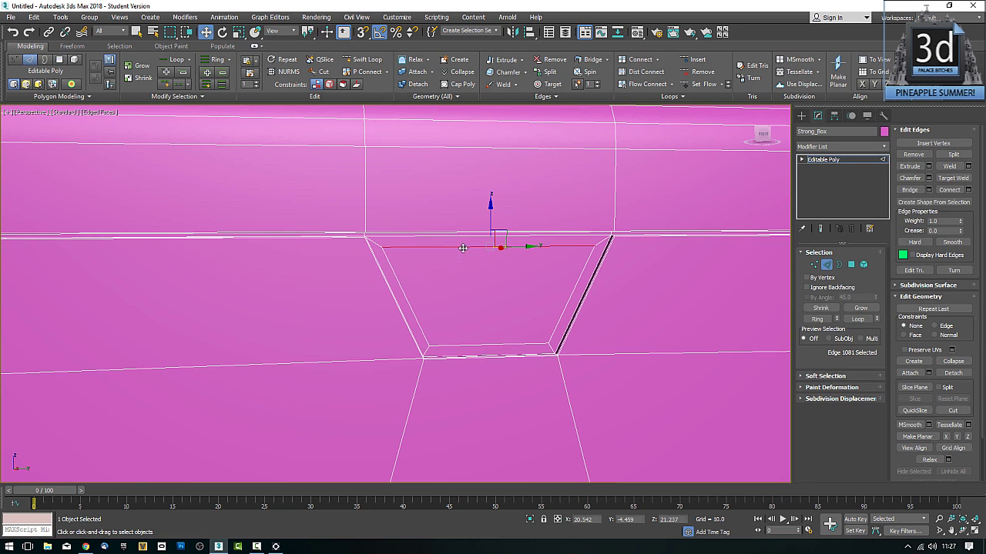
ctrl+click(481, 344)
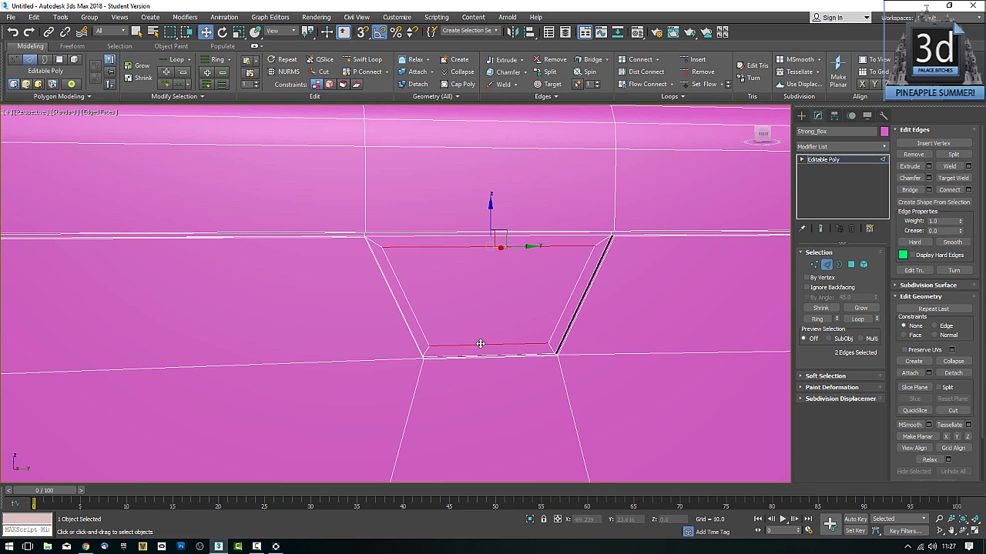
key(r)
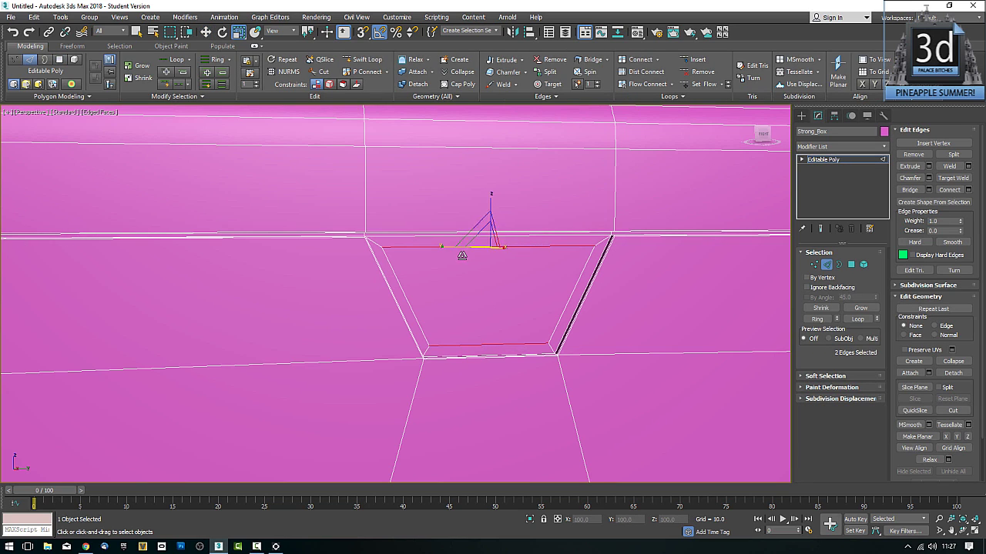
drag(450, 246, 5, 278)
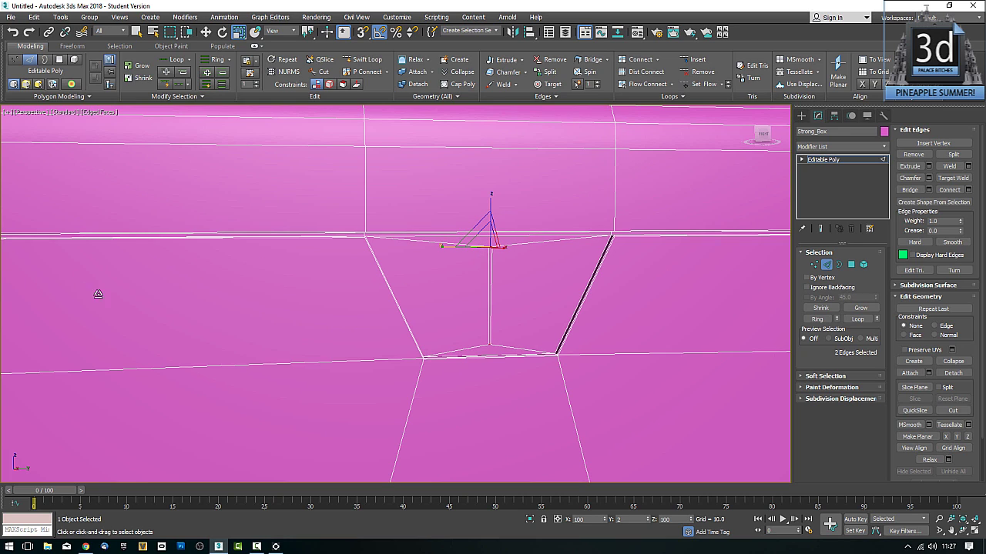
drag(98, 293, 149, 271)
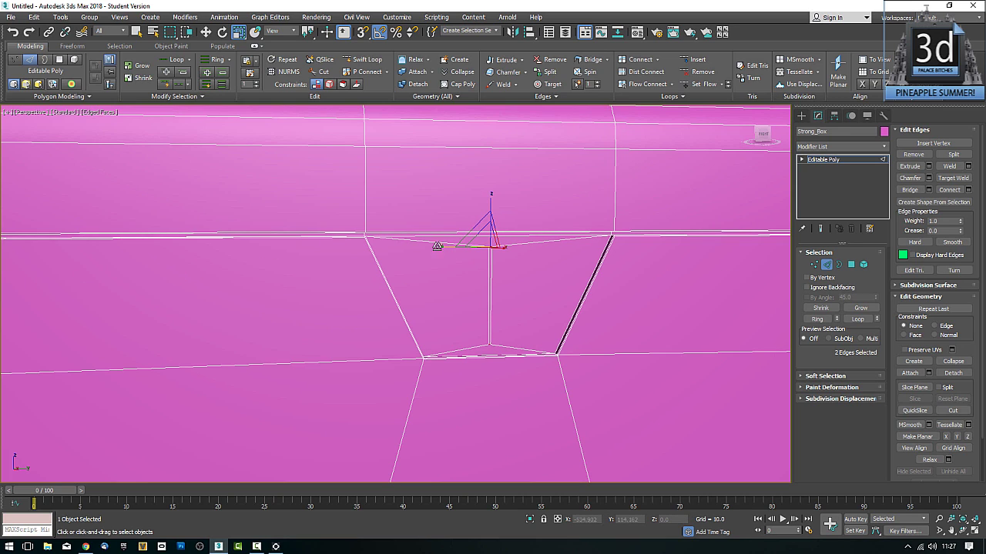
drag(438, 247, 601, 279)
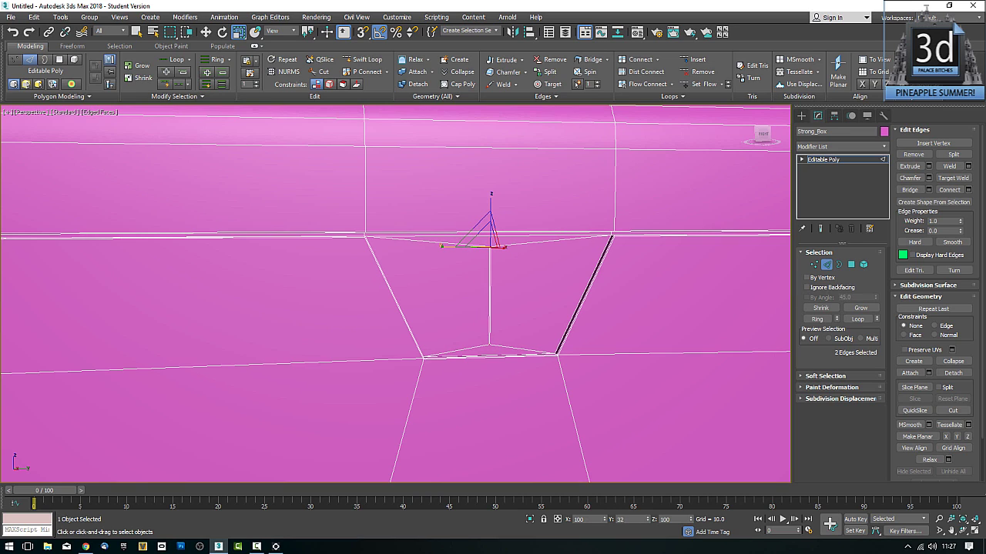
drag(470, 277, 420, 277)
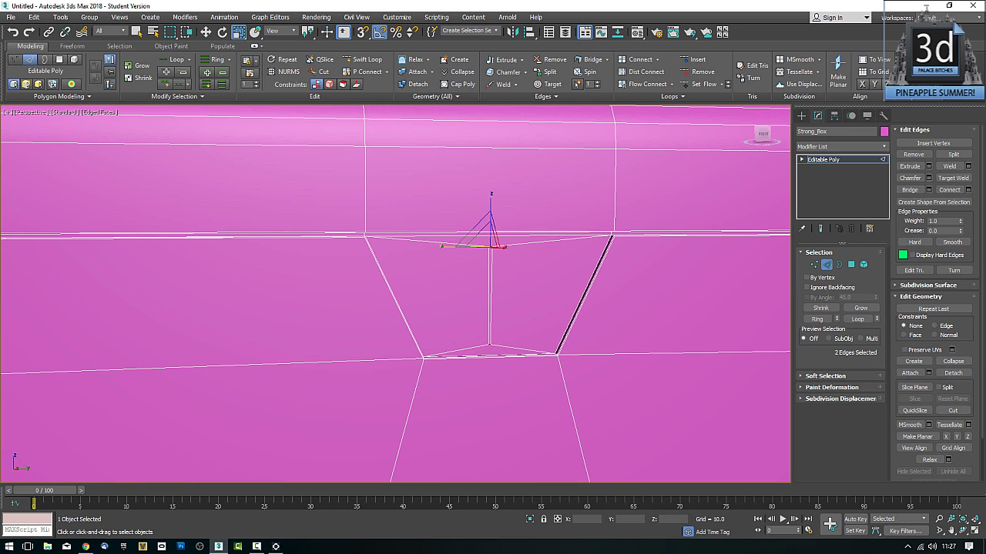
Undo the scaling of the inset's upper and lower edges.
key(ctrl+z)
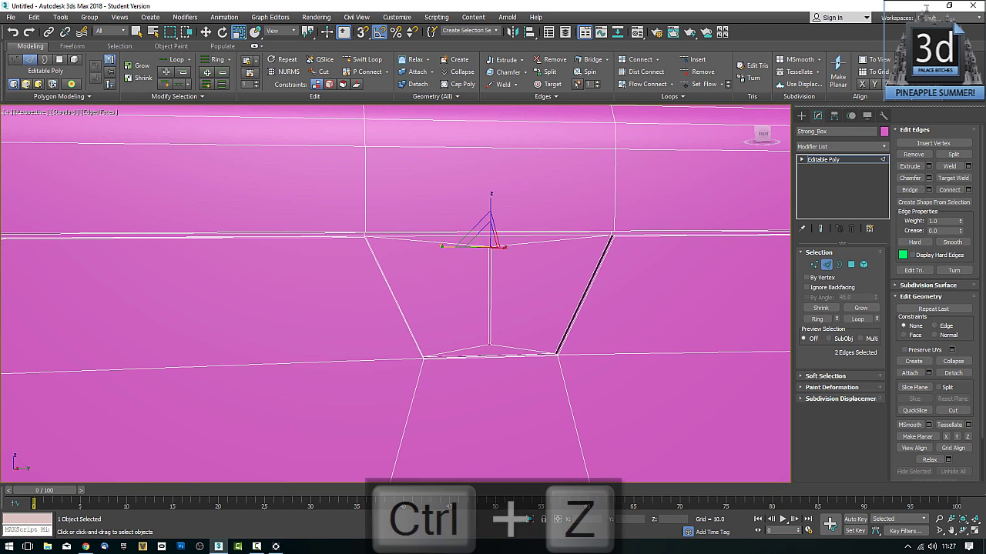
right_click(796, 268)
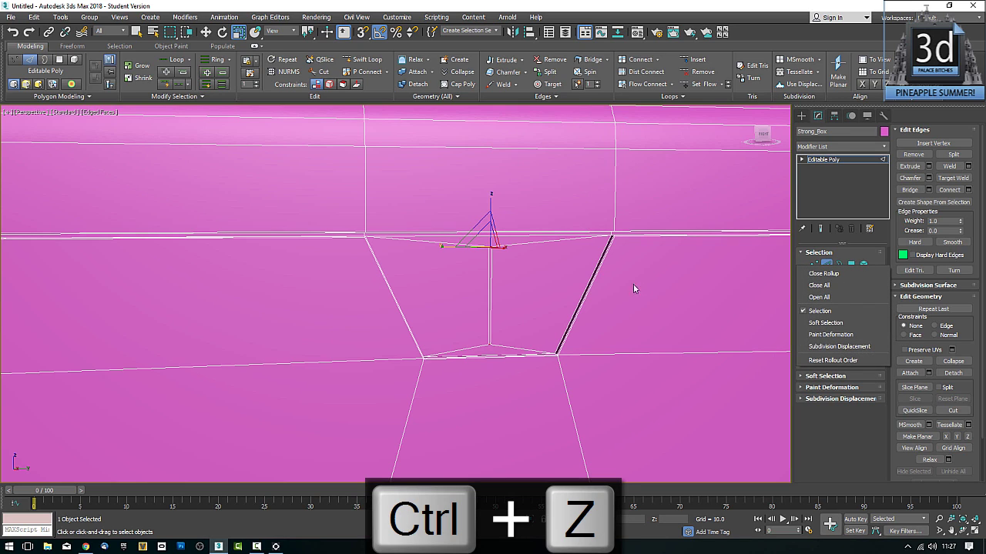
click(530, 261)
key(ctrl+z)
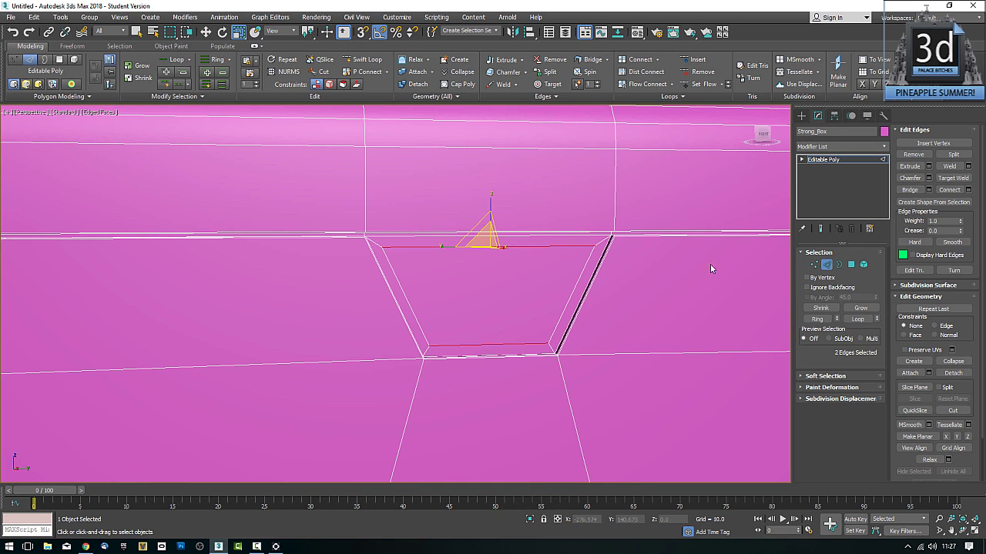
Scale the inset's upper edge along Y to about the lower edge's width and narrow both edges together.
click(505, 274)
click(488, 243)
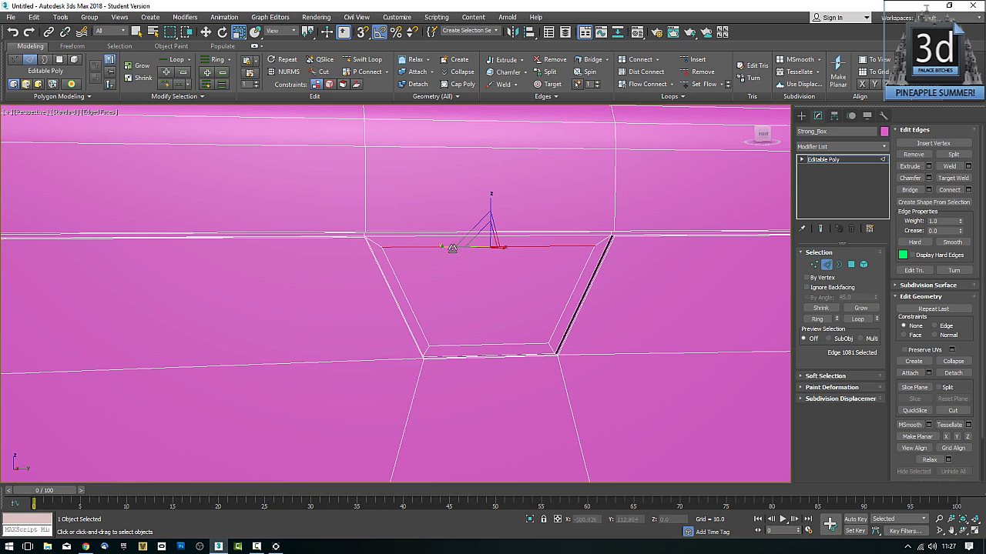
drag(443, 247, 470, 243)
ctrl+click(486, 347)
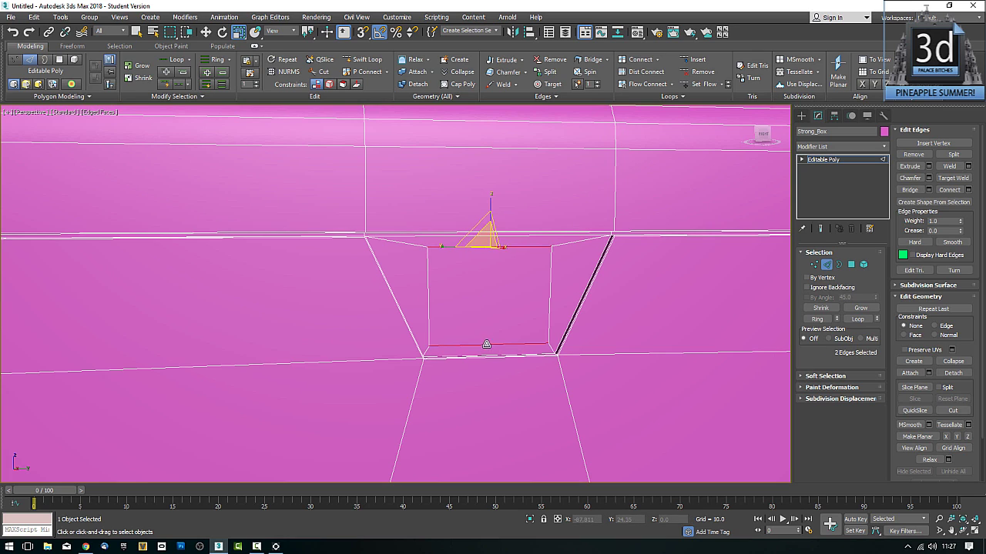
drag(447, 346, 463, 345)
Switch the viewport to the Right view with default shading and edged faces.
click(29, 112)
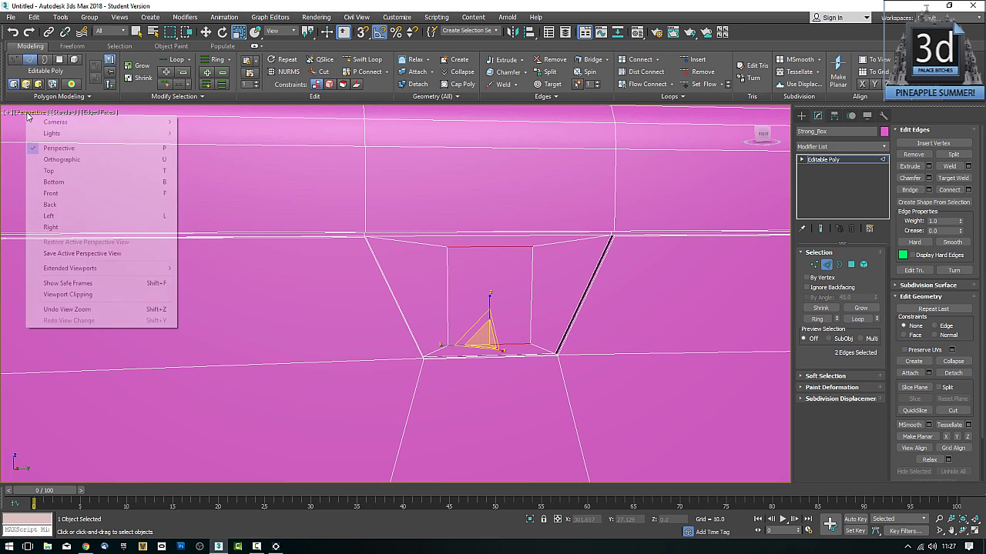
click(60, 194)
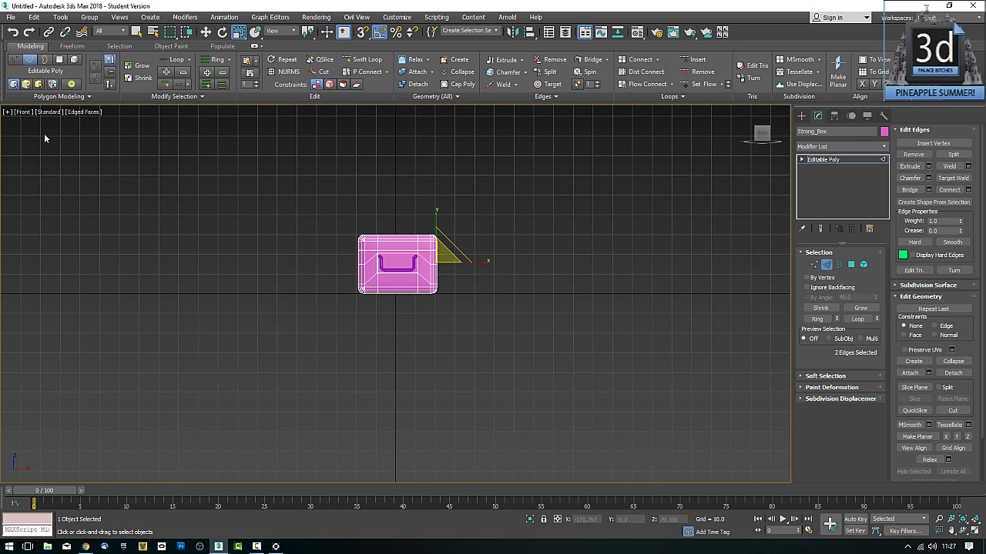
click(23, 113)
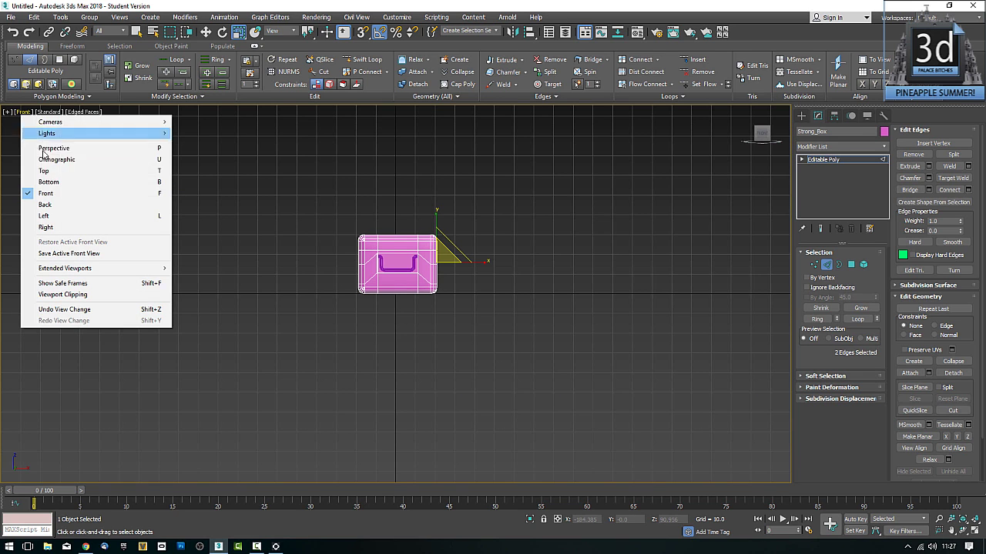
click(55, 215)
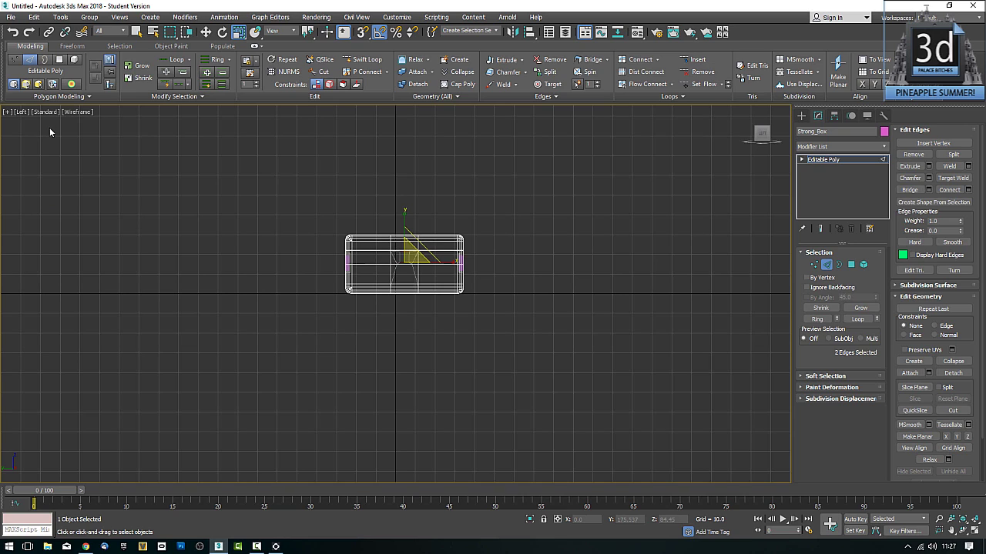
key(F3)
click(24, 113)
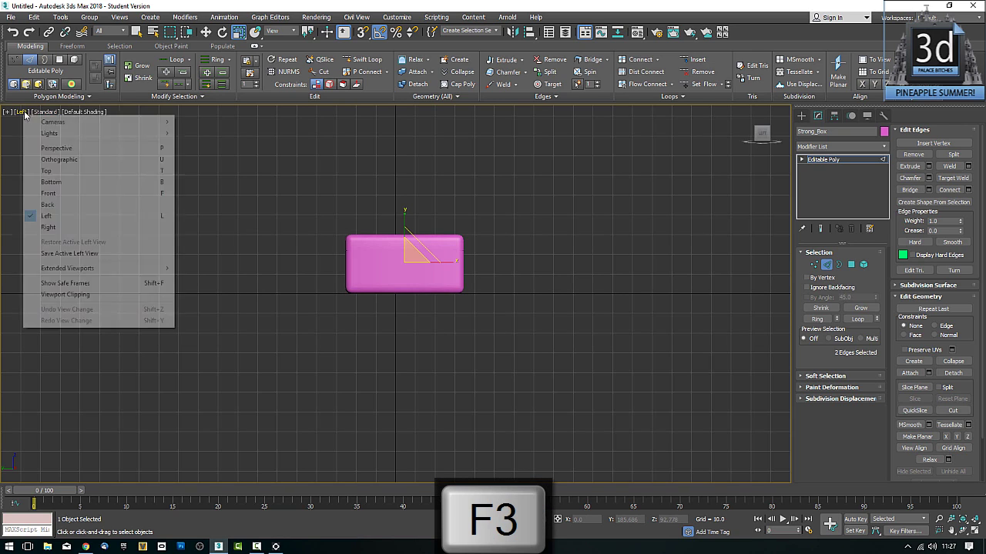
click(62, 228)
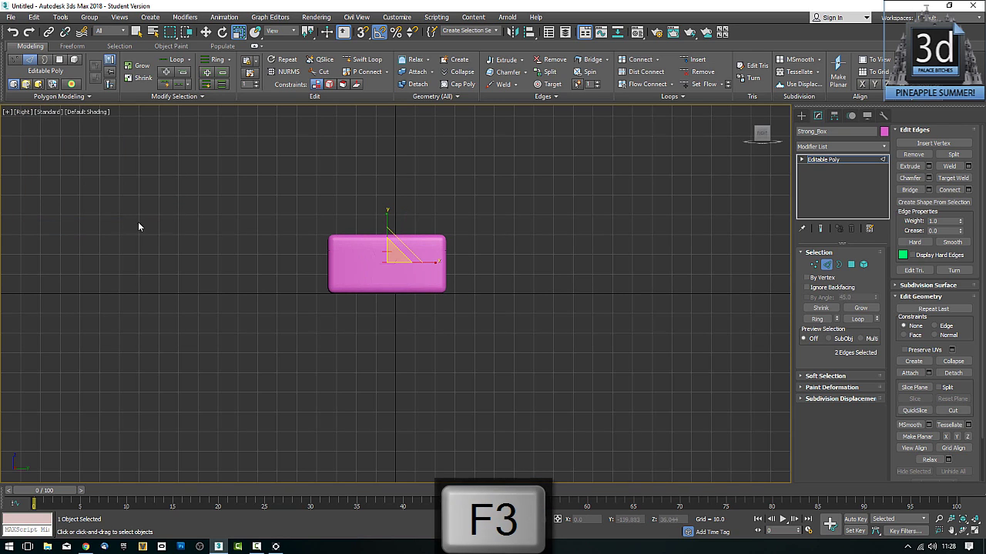
key(F4)
Scale the inset's upper edge slightly narrower along Y so its ends line up with the lower edge.
middle_drag(385, 257, 451, 291)
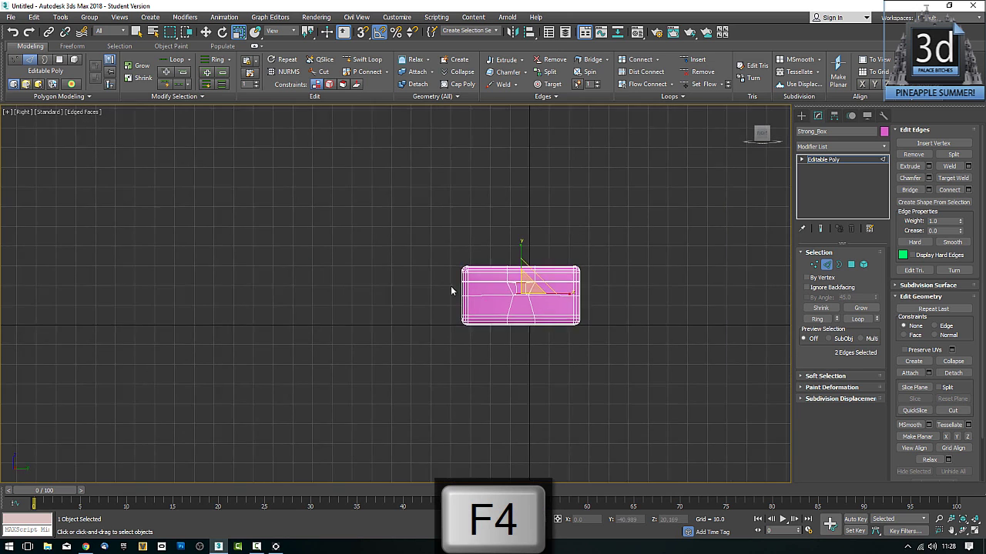
scroll(451, 286, up, 6)
scroll(539, 273, up, 2)
middle_drag(539, 272, 296, 264)
scroll(425, 271, up, 4)
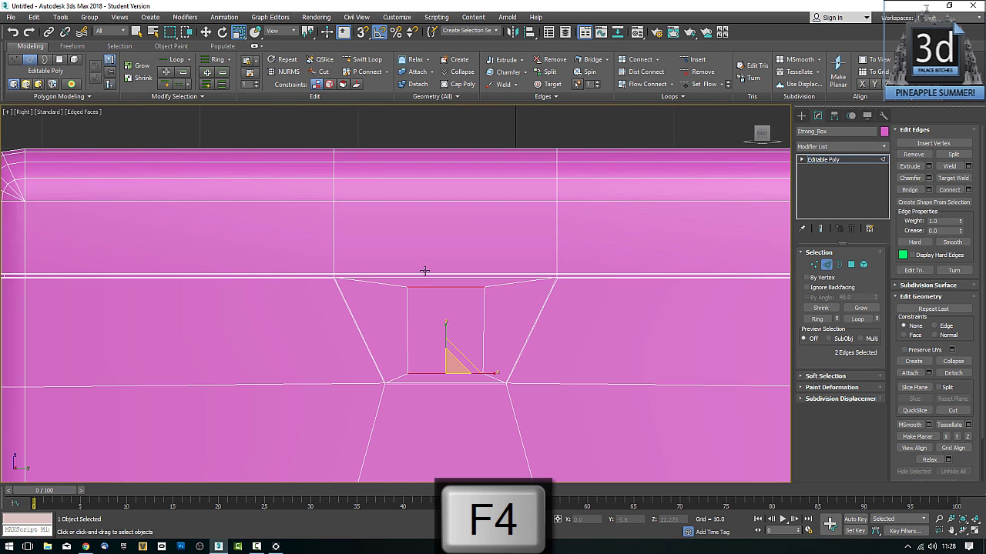
scroll(419, 287, up, 4)
middle_drag(419, 287, 394, 200)
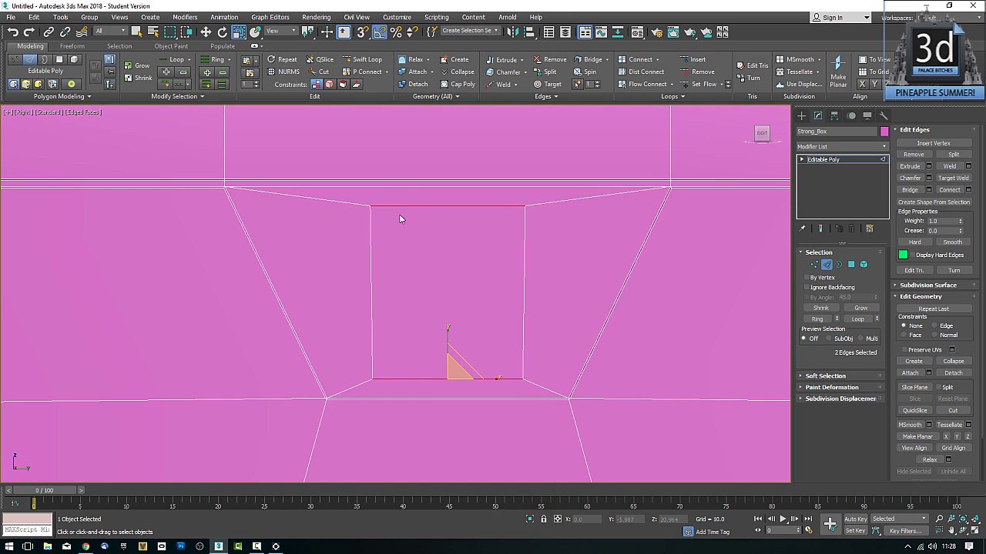
click(427, 206)
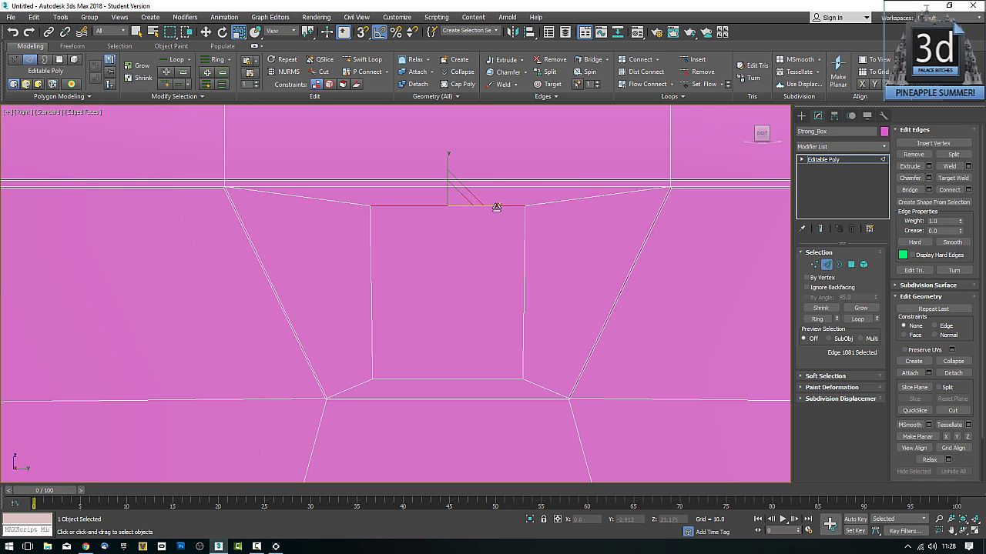
drag(495, 206, 496, 205)
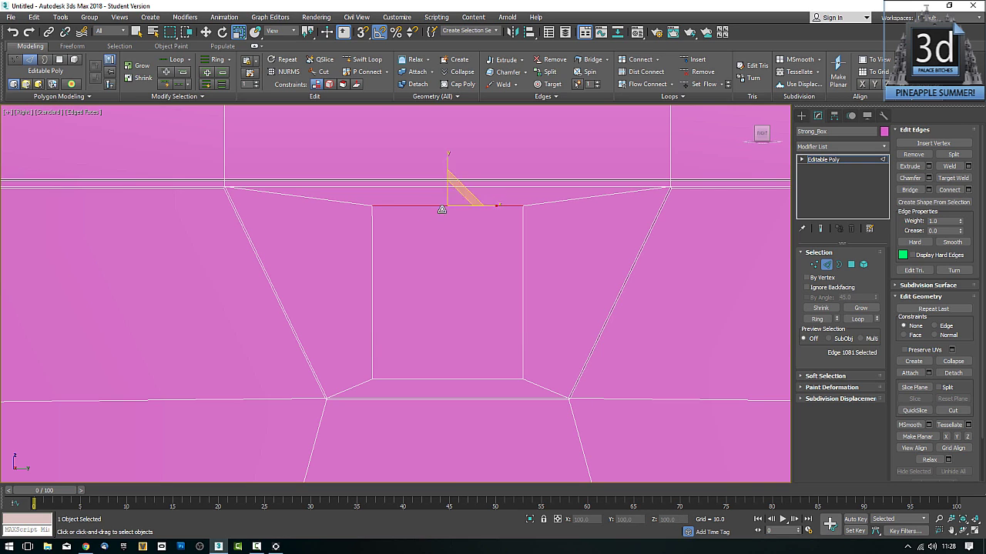
Scale the inset's upper and lower edges together to 92% along the viewport's horizontal axis.
middle_drag(353, 228, 354, 255)
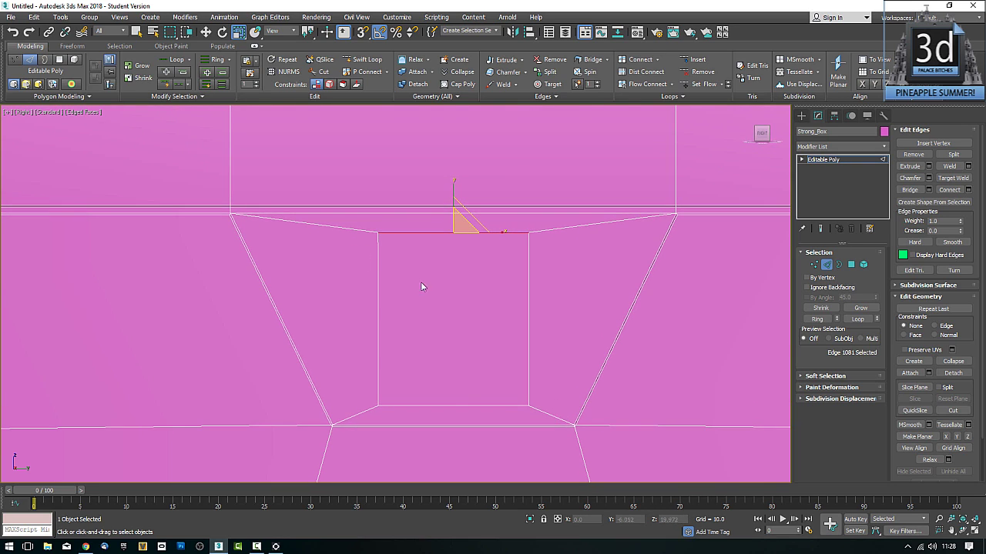
ctrl+click(450, 405)
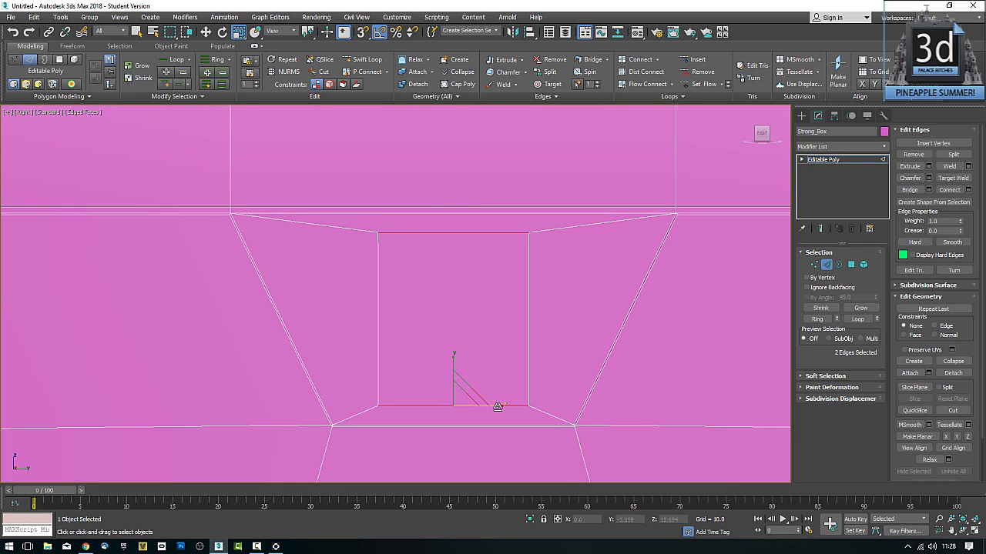
drag(497, 406, 494, 407)
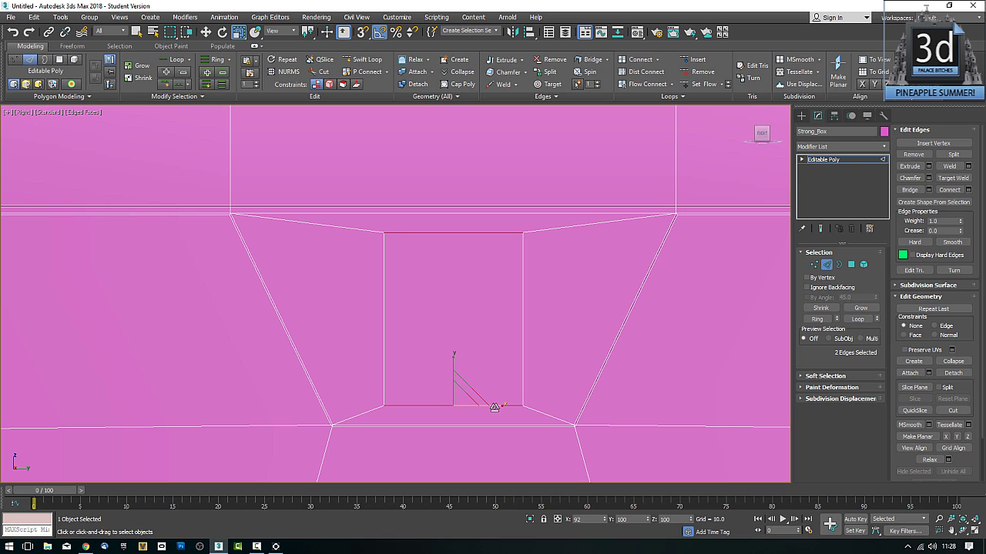
In the Perspective view, bevel the rectangular polygon inside the front trapezoidal recess slightly inward.
key(p)
scroll(472, 378, down, 10)
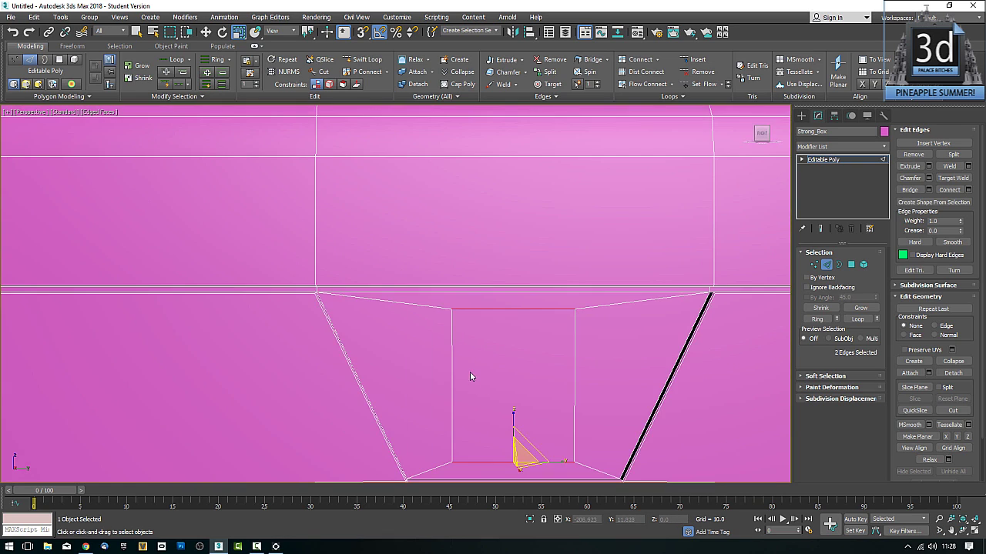
scroll(481, 306, up, 8)
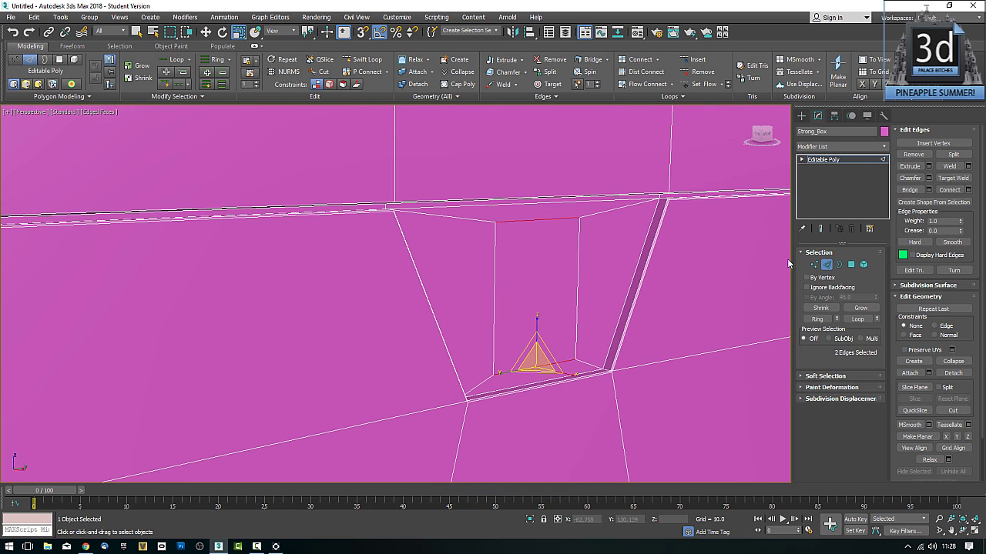
click(851, 264)
click(562, 271)
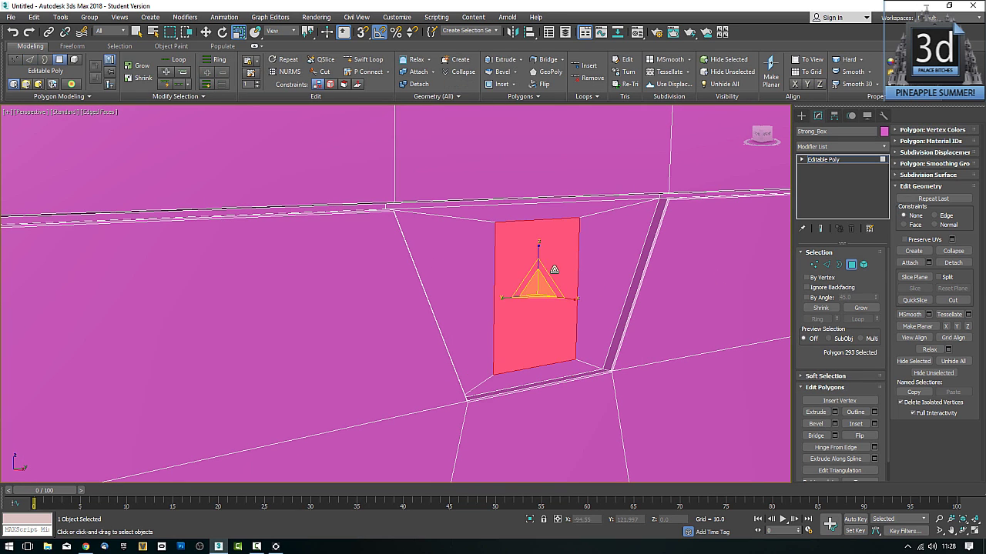
middle_drag(559, 349, 567, 359)
click(815, 423)
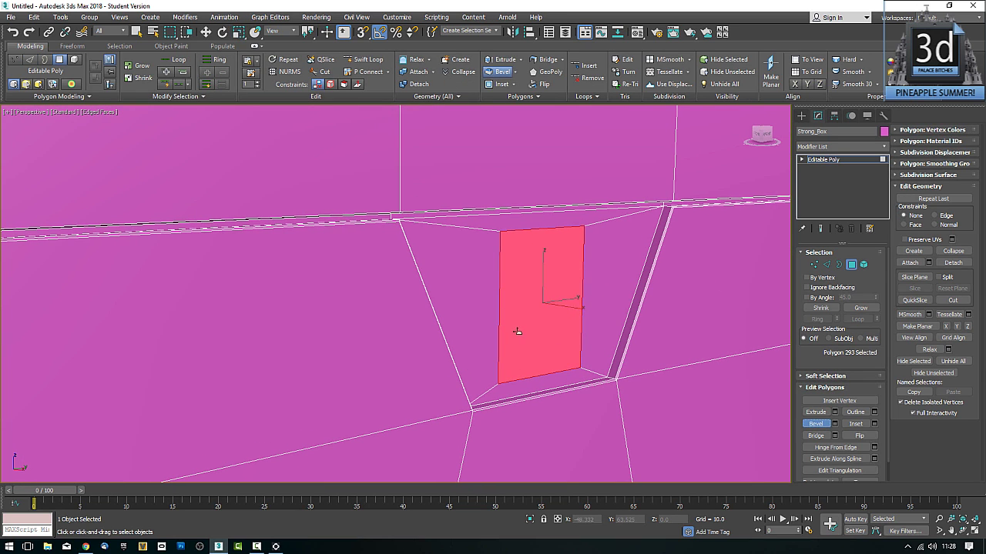
drag(529, 334, 533, 334)
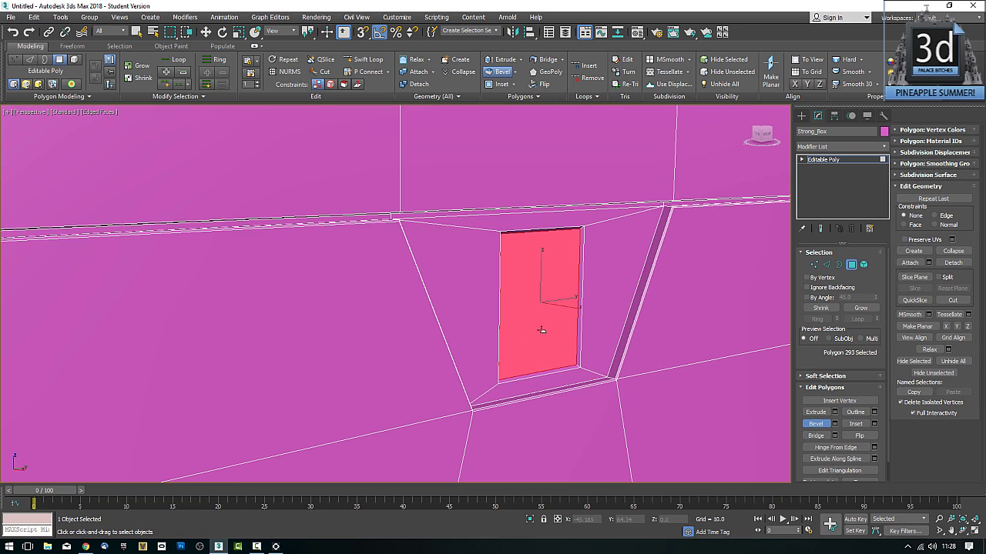
Bevel the rectangular polygon further into a raised inner rim around a recessed centre, and deselect the box.
mouse_move(531, 331)
mouse_down()
mouse_move(540, 327)
mouse_move(536, 343)
mouse_move(543, 333)
mouse_up()
right_click(543, 332)
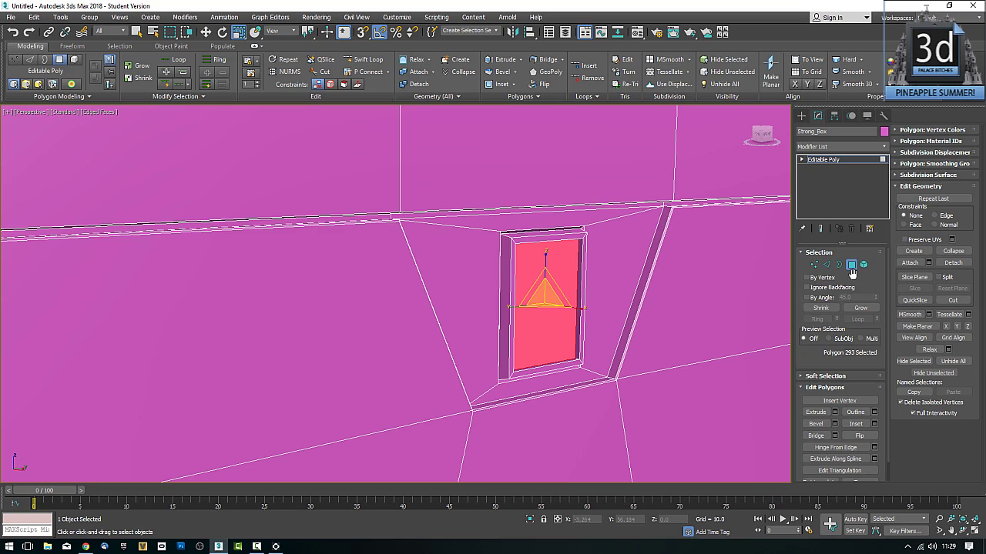
click(852, 265)
scroll(650, 339, down, 6)
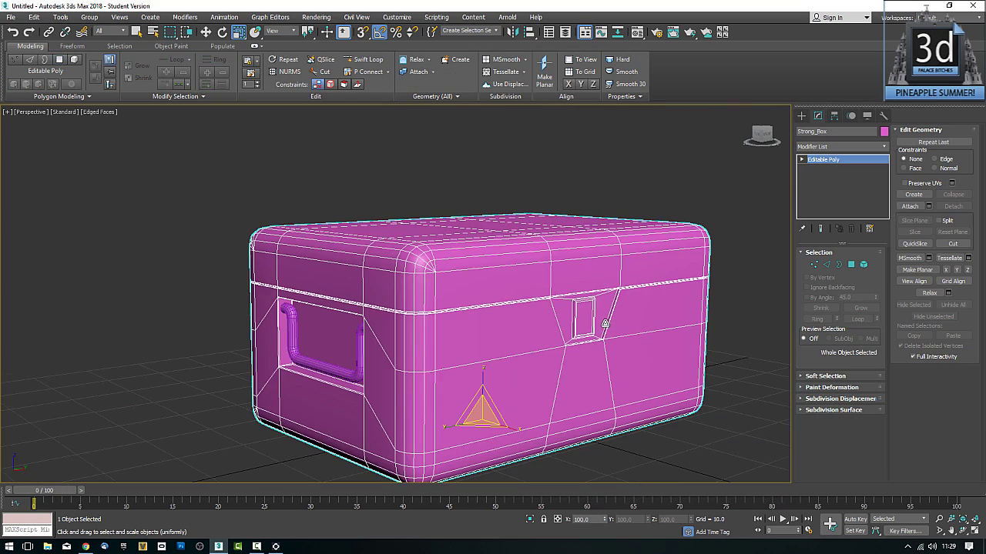
click(755, 338)
Create an AutoGrid cylinder on the box's end beside the handle recess, about 0.725 in radius and 17.075 in height.
alt+middle_drag(708, 351, 459, 359)
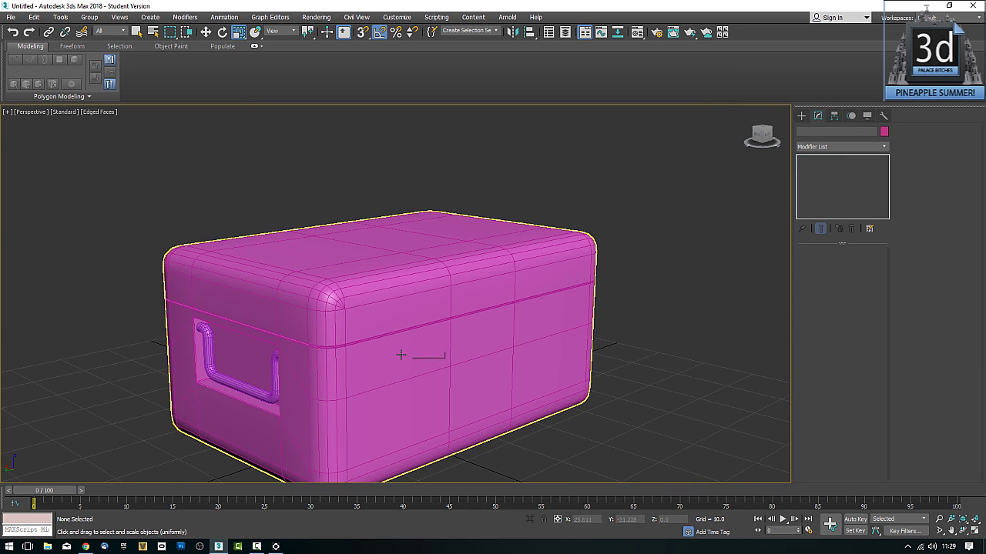
alt+middle_drag(357, 356, 400, 334)
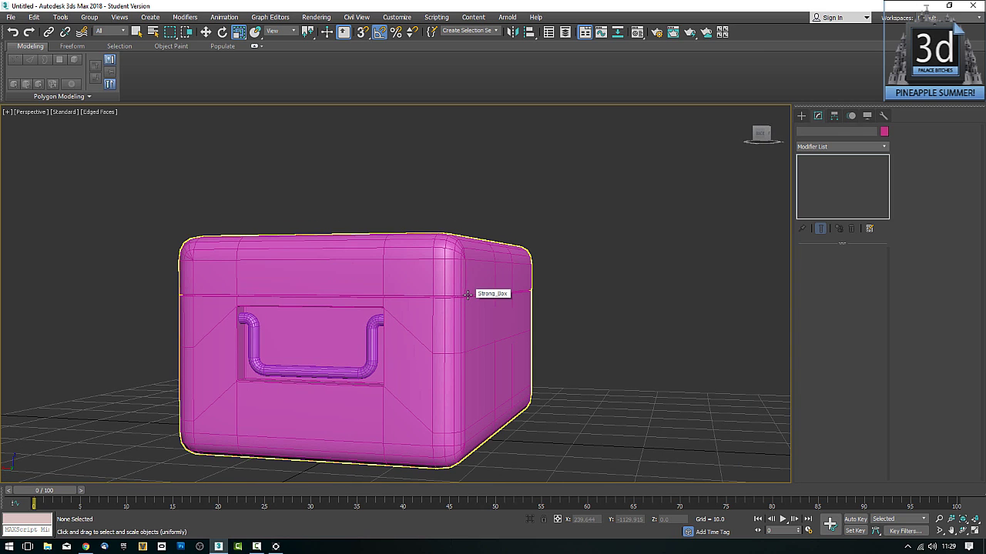
alt+middle_drag(476, 300, 463, 312)
scroll(461, 310, up, 2)
scroll(471, 315, down, 2)
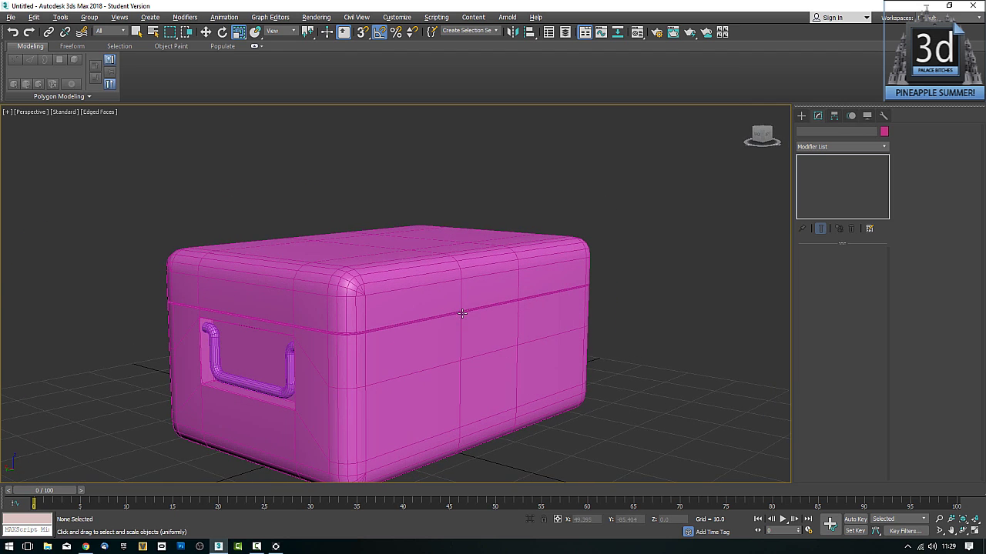
click(801, 115)
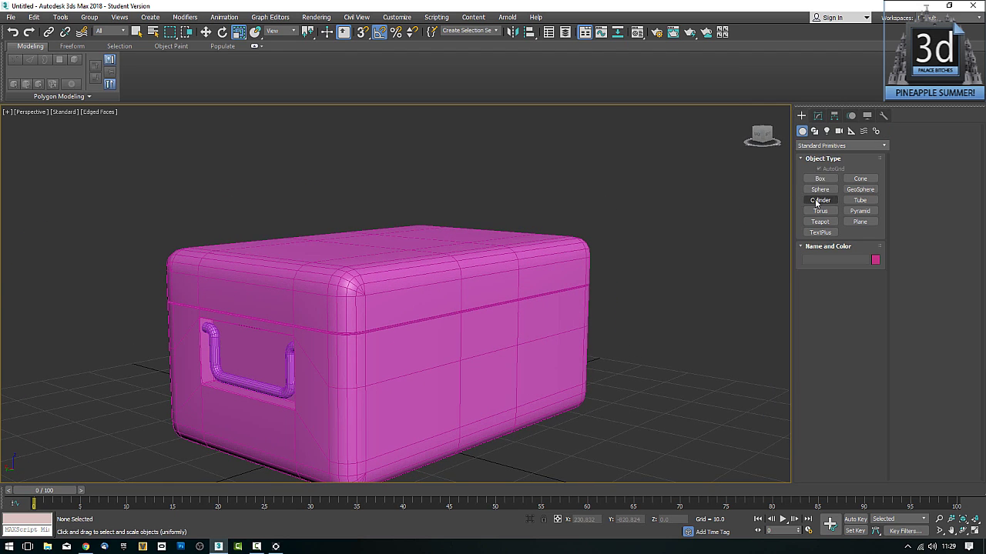
click(819, 201)
middle_drag(489, 312, 634, 294)
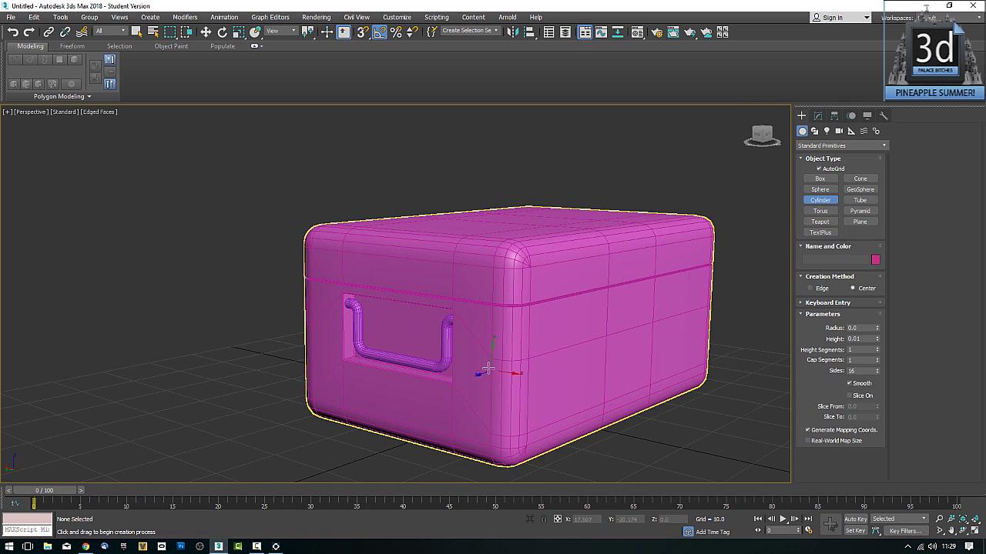
drag(477, 356, 473, 355)
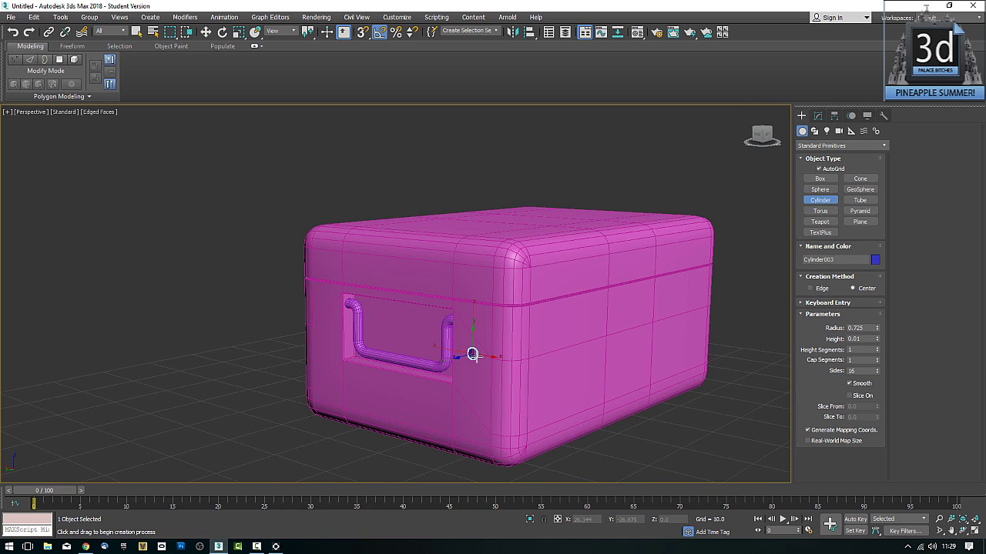
click(350, 401)
mouse_move(349, 401)
alt+middle_down()
mouse_move(418, 391)
mouse_move(361, 405)
alt+middle_up()
Cut the cylinder in half by enabling Slice On with Slice To set to 180.
alt+middle_drag(456, 394, 659, 356)
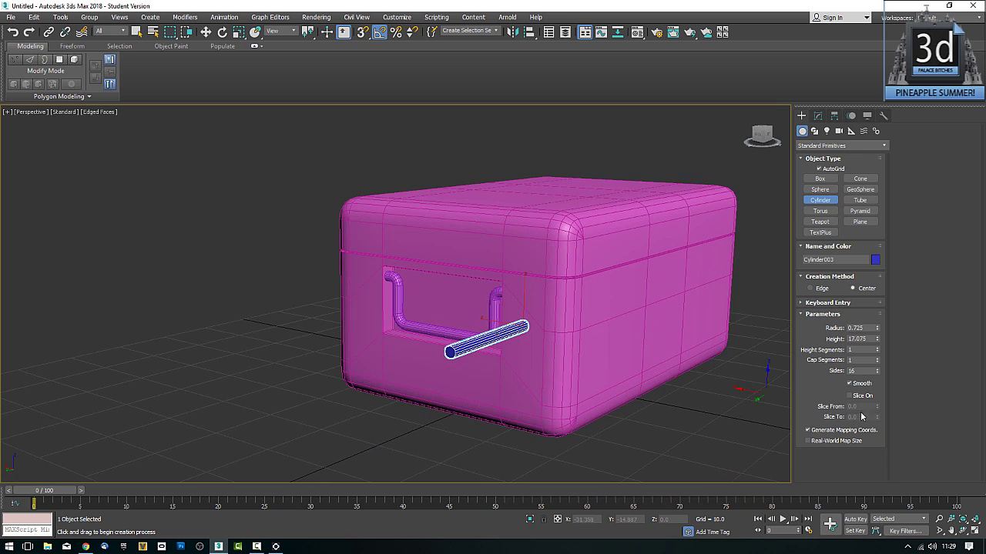
click(850, 396)
click(866, 417)
text(180)
key(Return)
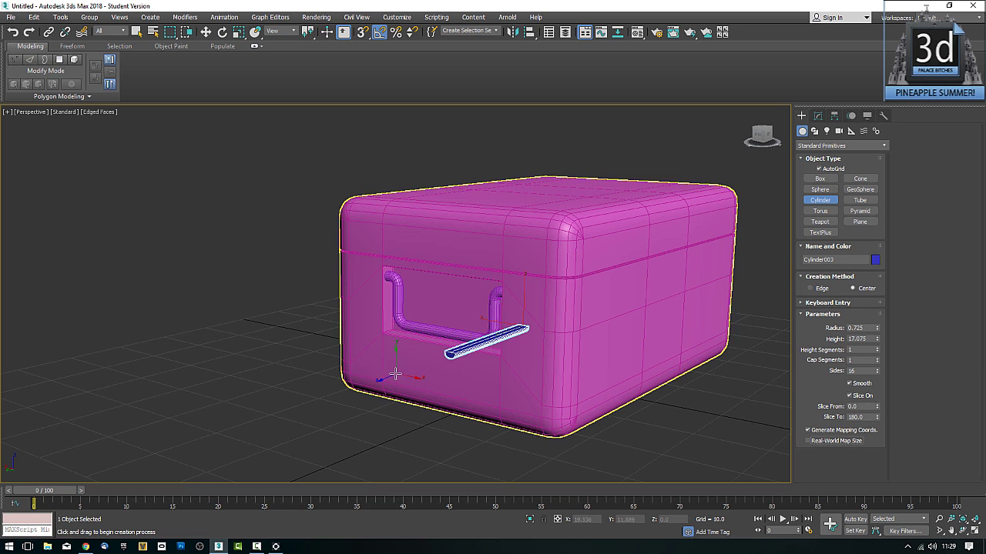
Set the half-cylinder's number of sides to 10.
alt+middle_drag(502, 390, 533, 367)
scroll(534, 366, up, 8)
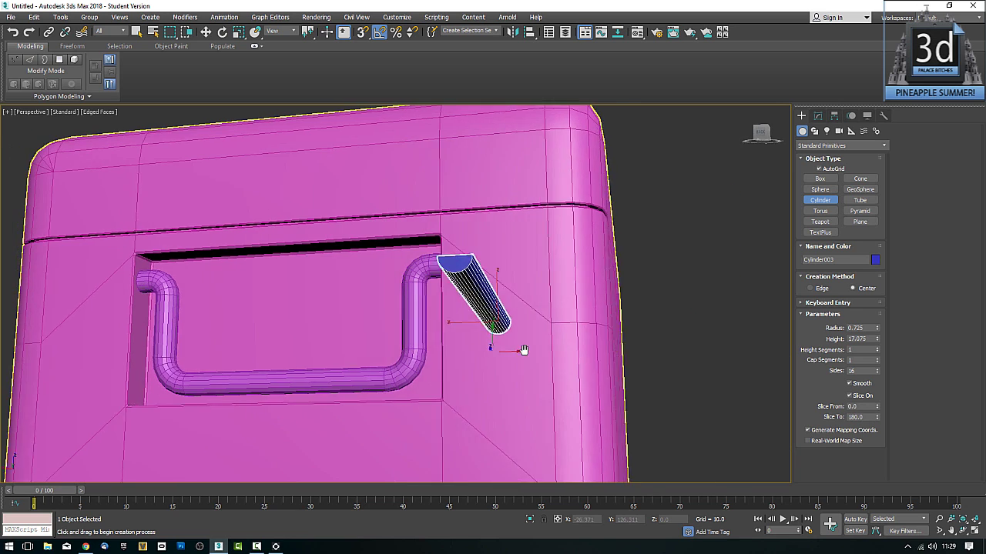
scroll(583, 366, up, 3)
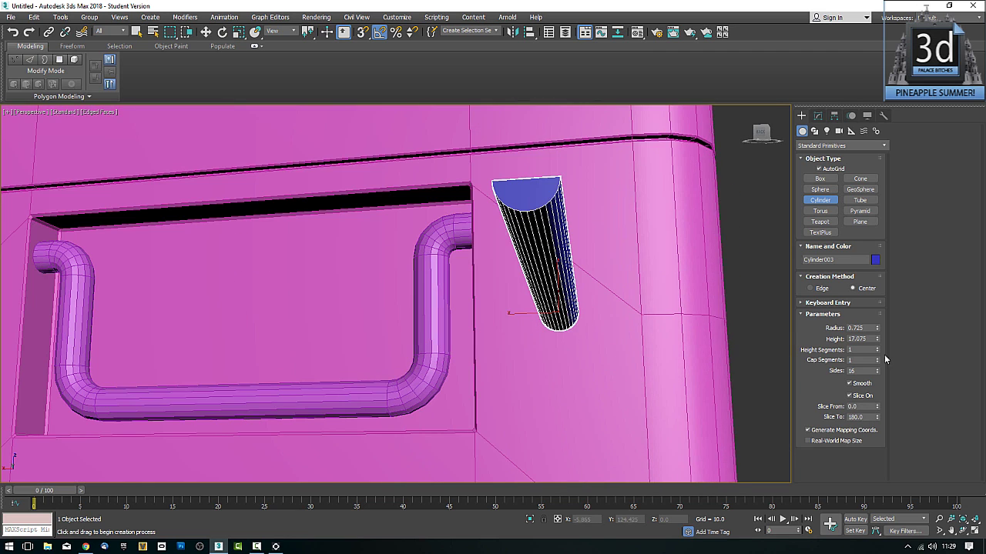
double_click(868, 371)
text(12)
key(Tab)
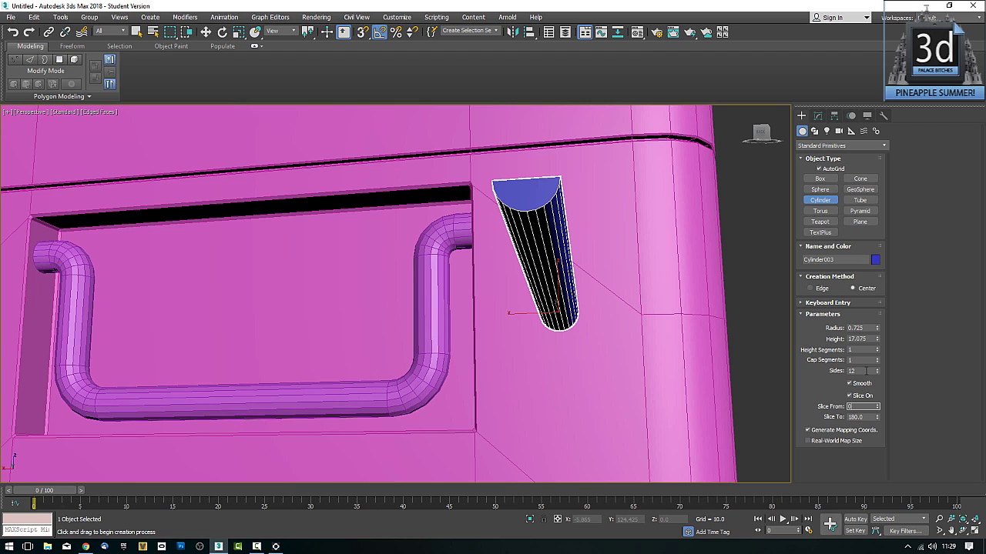
double_click(860, 371)
double_click(860, 372)
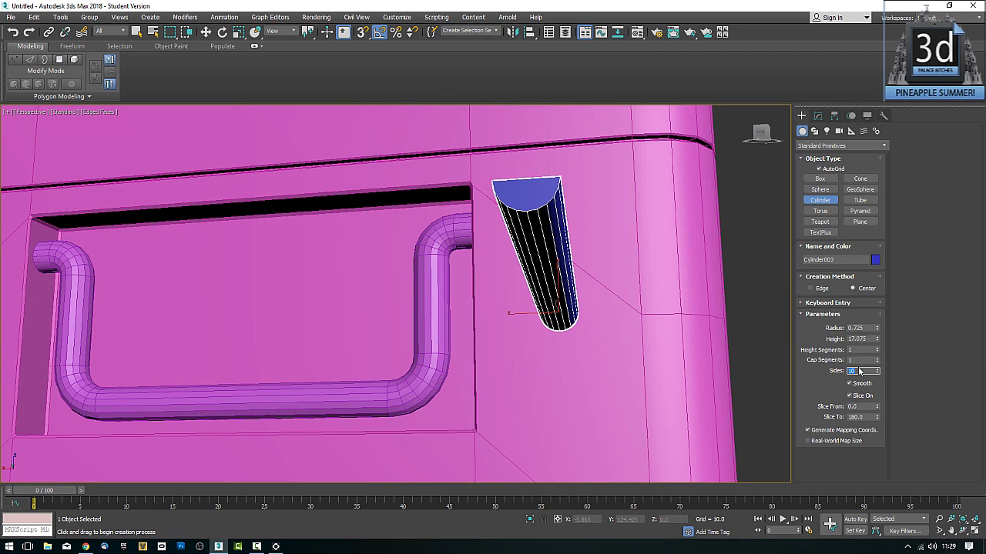
Rotate the half-cylinder about 90 degrees around its length.
alt+middle_drag(623, 339, 568, 346)
key(r)
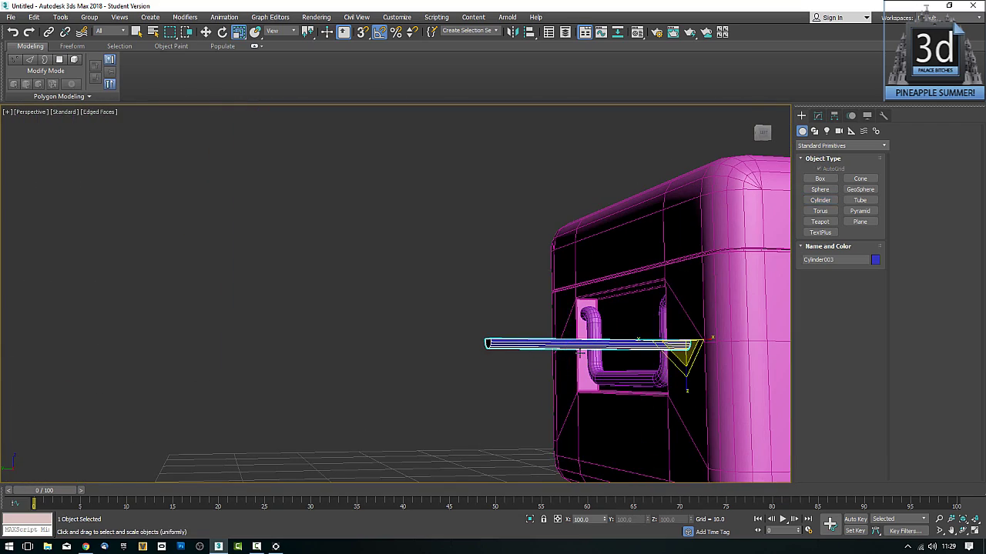
scroll(686, 362, down, 8)
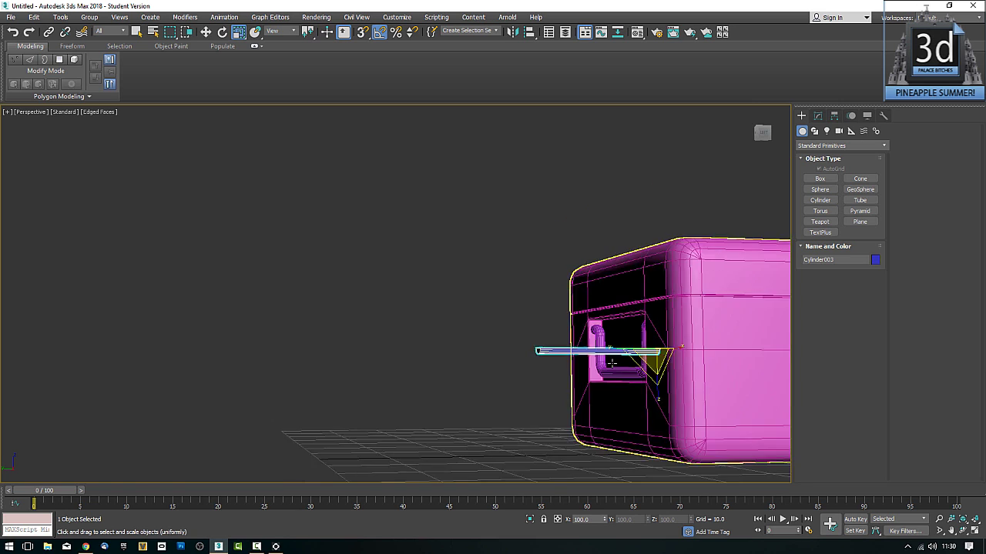
alt+middle_drag(651, 386, 667, 384)
key(e)
middle_drag(596, 374, 658, 391)
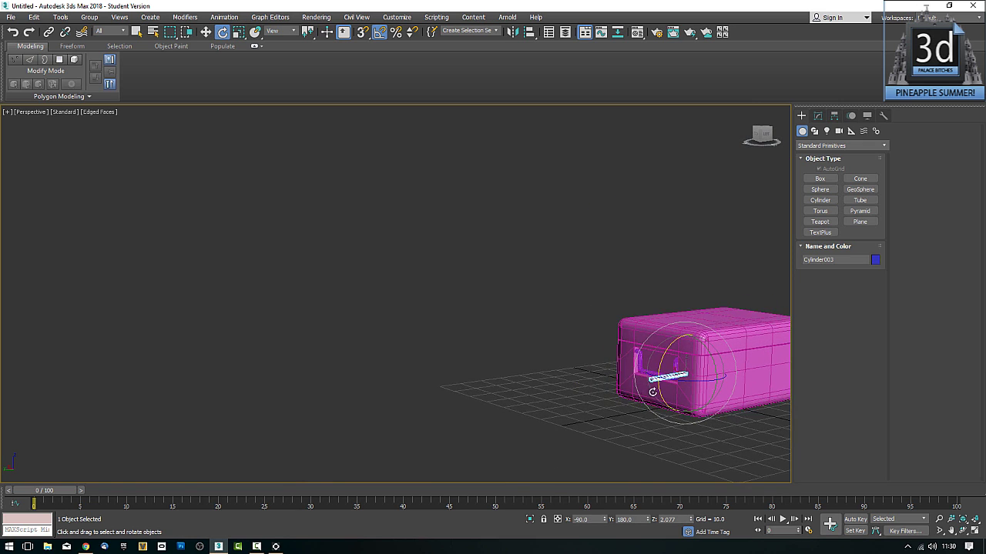
scroll(659, 390, up, 3)
drag(728, 346, 708, 318)
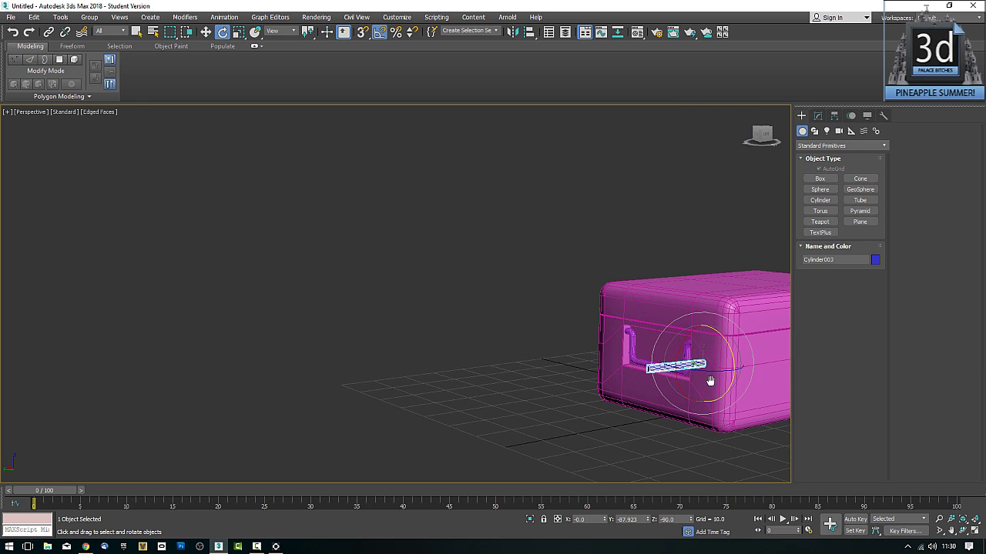
Move the half-cylinder onto the box's rear face at the lid seam, around X -18.824, Y 0.144, Z 21.23.
alt+middle_drag(706, 312, 622, 407)
key(w)
key(e)
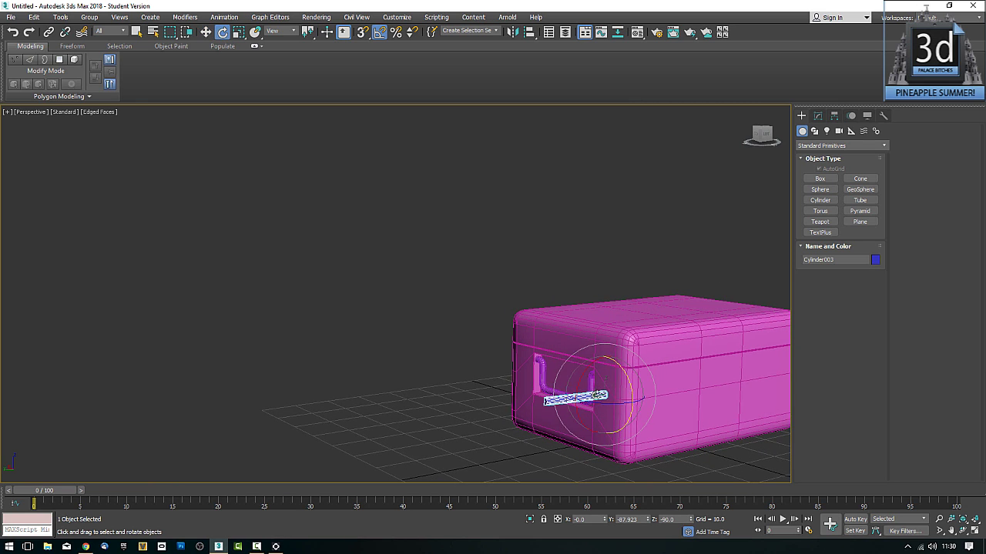
key(w)
drag(577, 395, 657, 380)
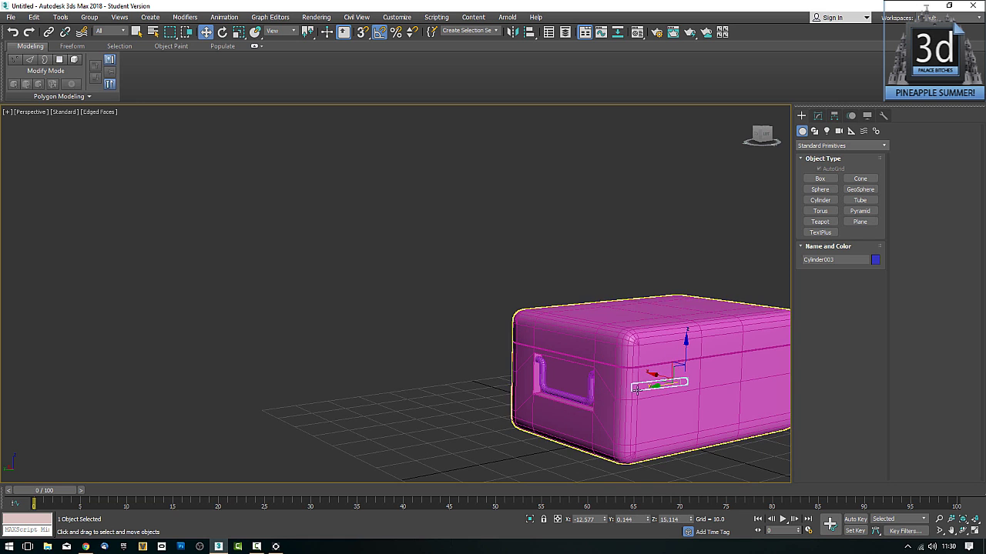
alt+middle_drag(636, 392, 588, 362)
scroll(656, 391, up, 4)
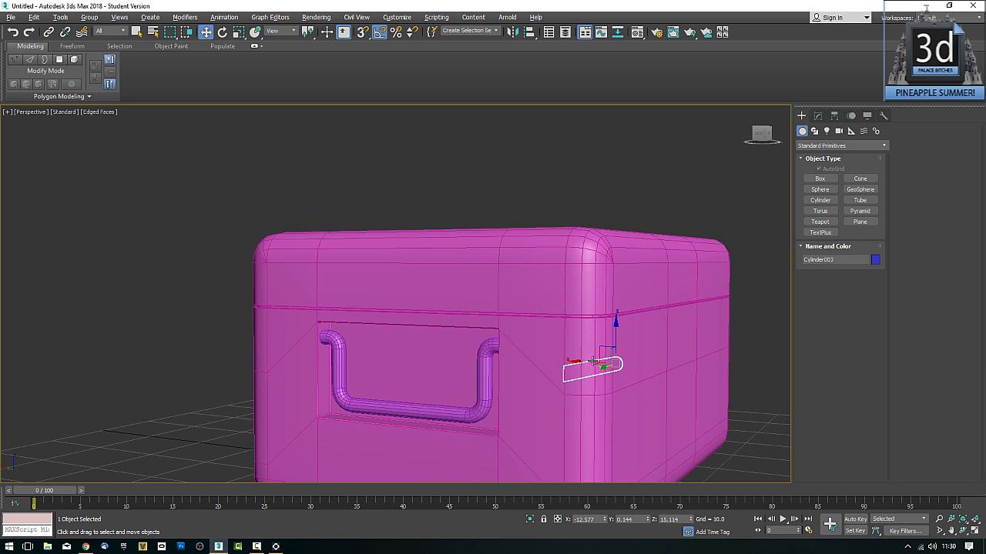
drag(615, 365, 635, 366)
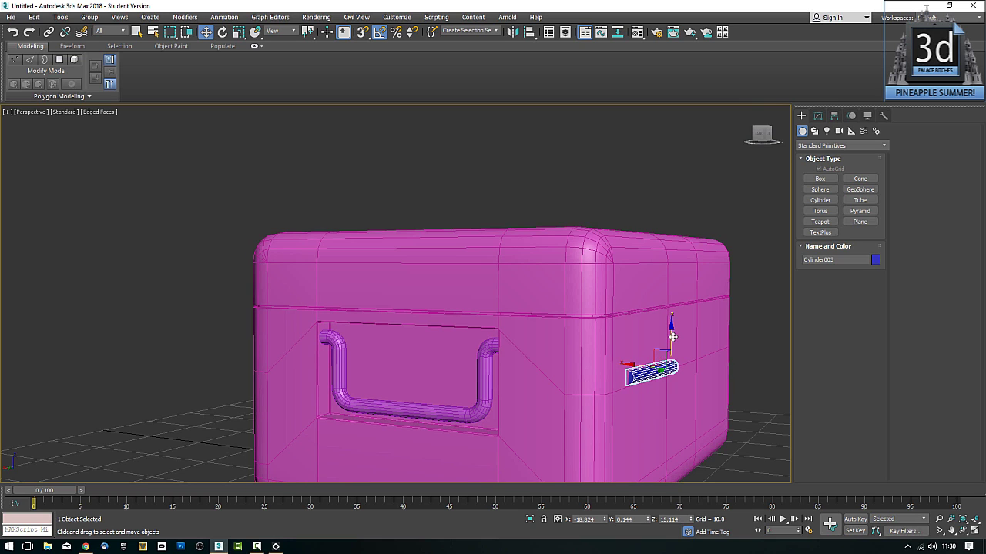
drag(672, 333, 673, 283)
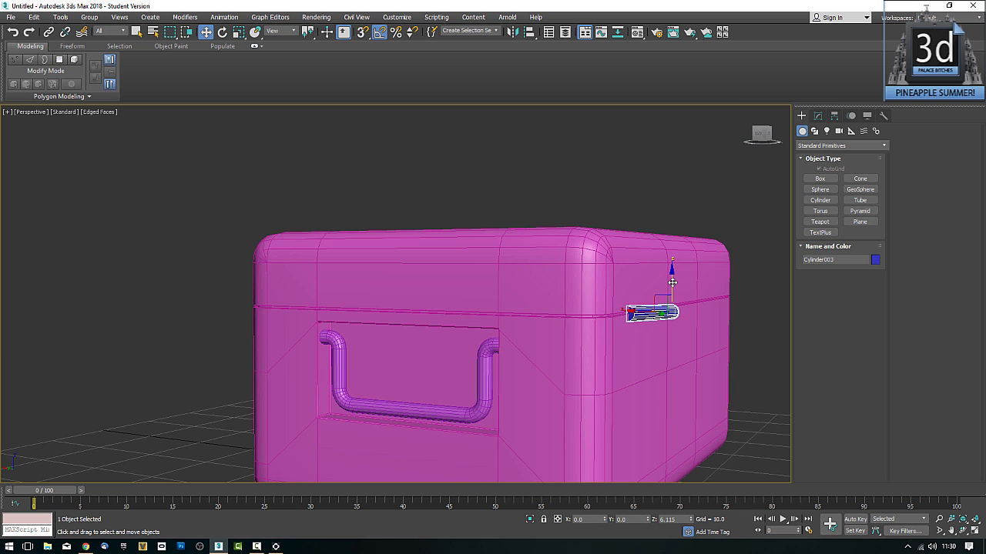
scroll(723, 348, up, 5)
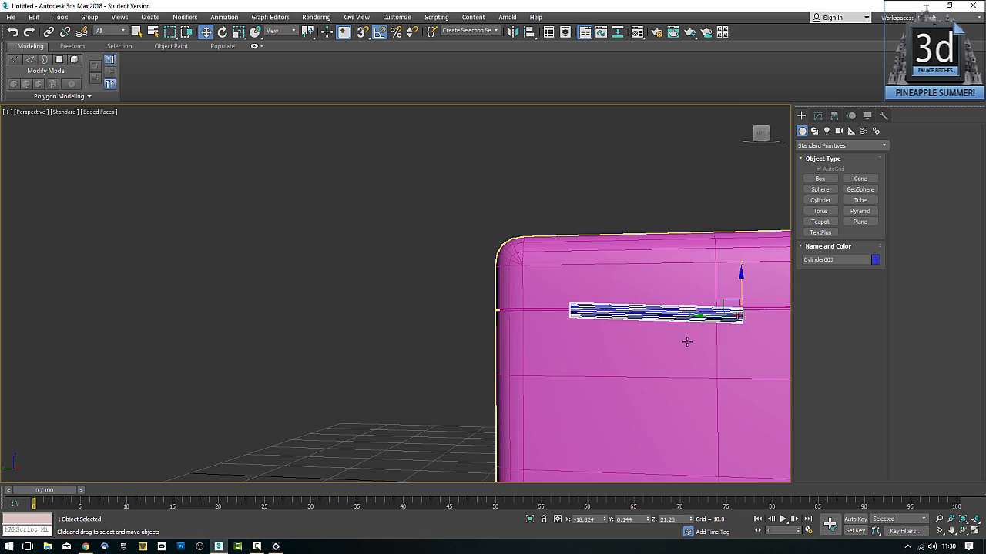
middle_drag(684, 342, 610, 369)
key(e)
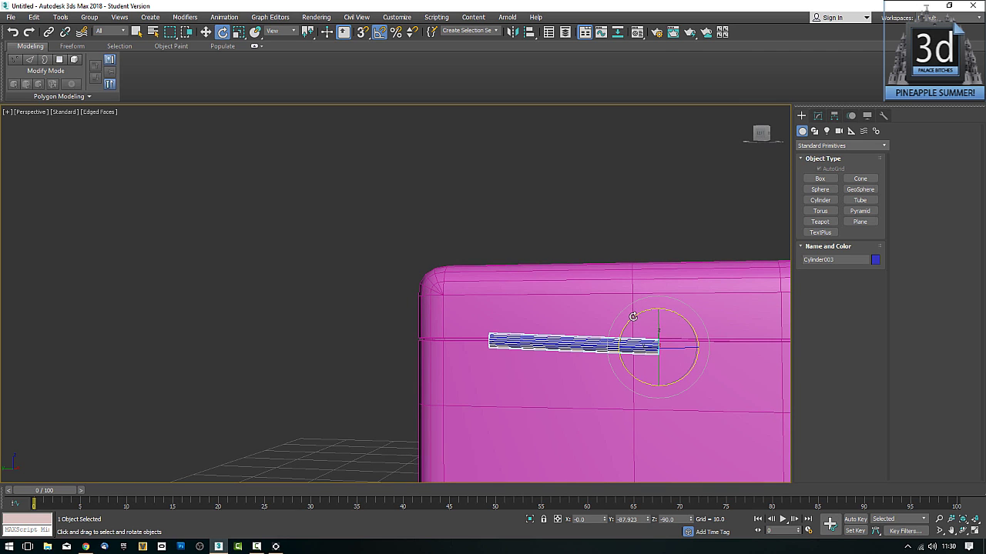
drag(633, 317, 634, 316)
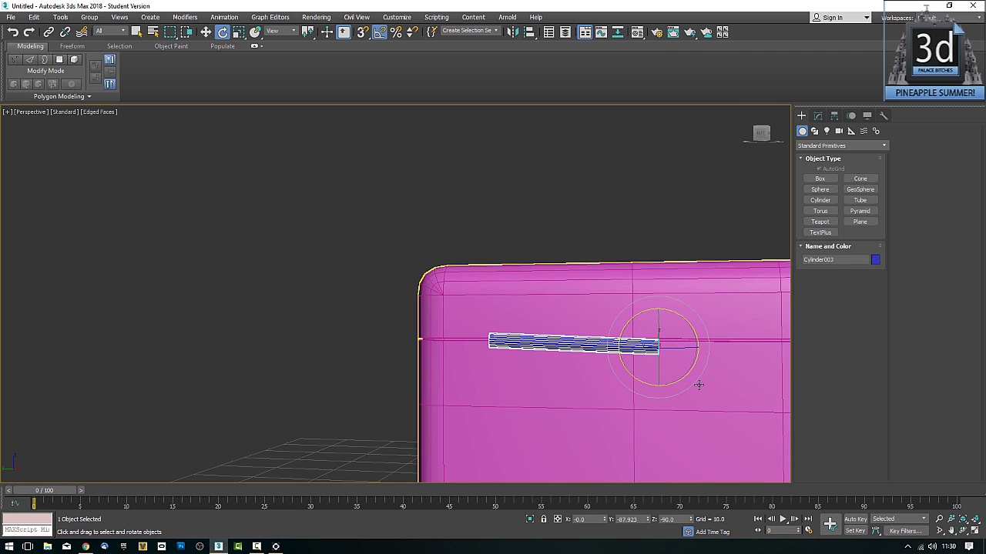
scroll(689, 381, up, 4)
scroll(516, 362, down, 2)
scroll(527, 366, down, 5)
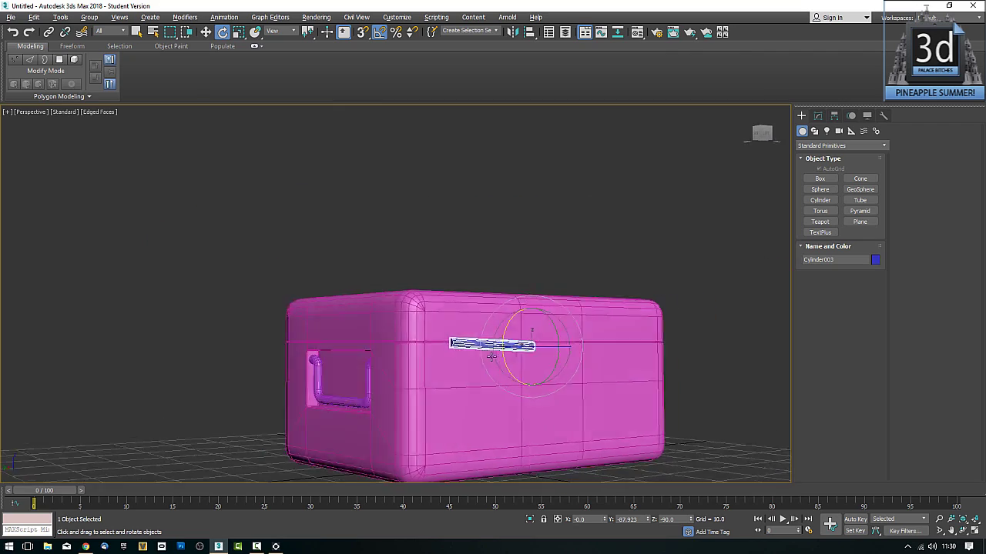
Delete the existing half-cylinder and create a new cylinder of radius about 0.9 and height about 15.1 beside the box.
alt+middle_drag(490, 359, 534, 318)
key(Delete)
scroll(477, 407, up, 3)
click(820, 201)
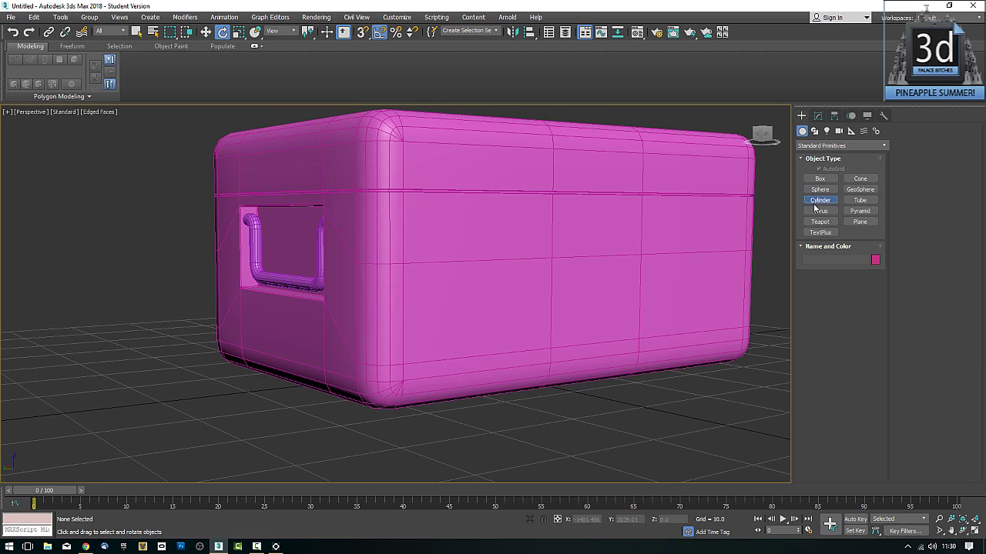
drag(565, 418, 568, 420)
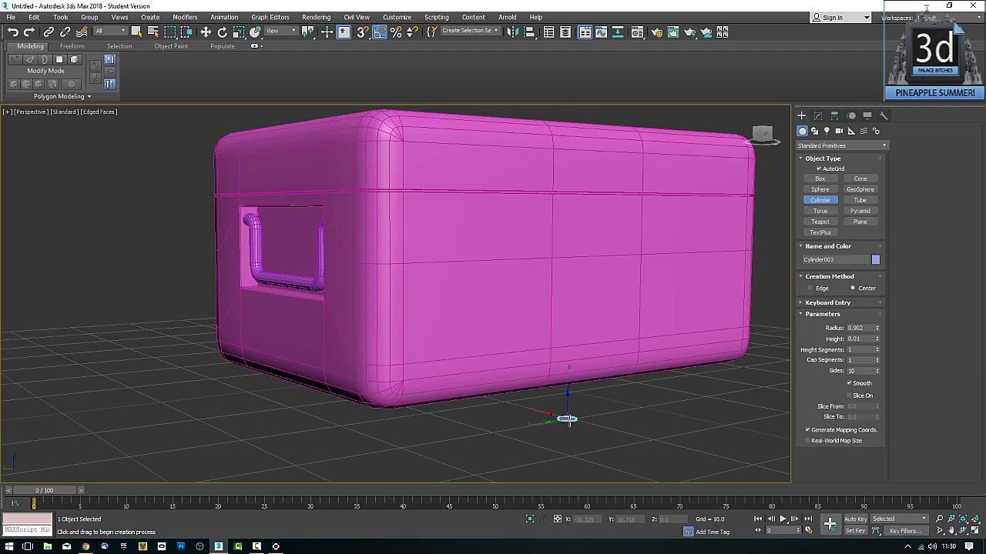
click(589, 266)
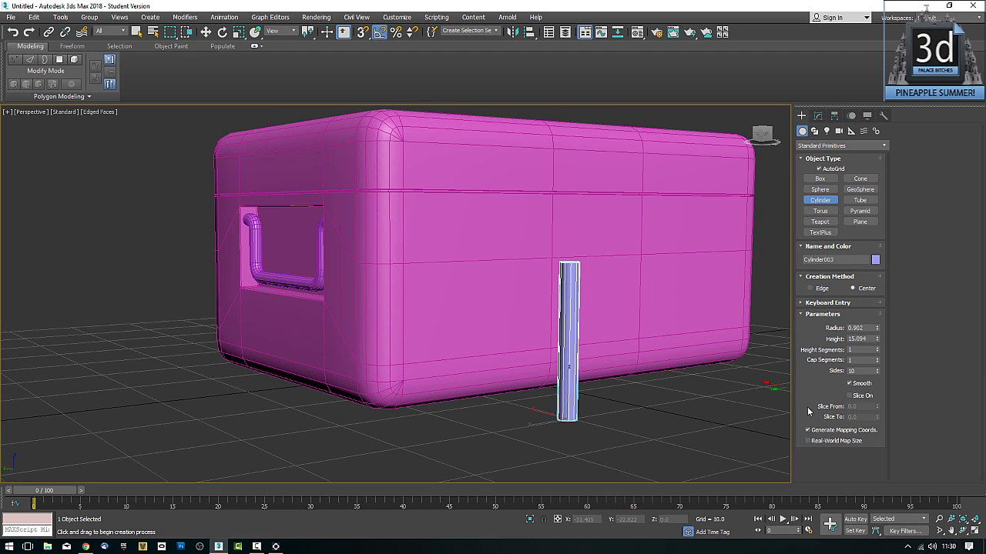
Cut the new cylinder in half by enabling Slice On with Slice To set to 180.
click(850, 397)
text(180)
key(Return)
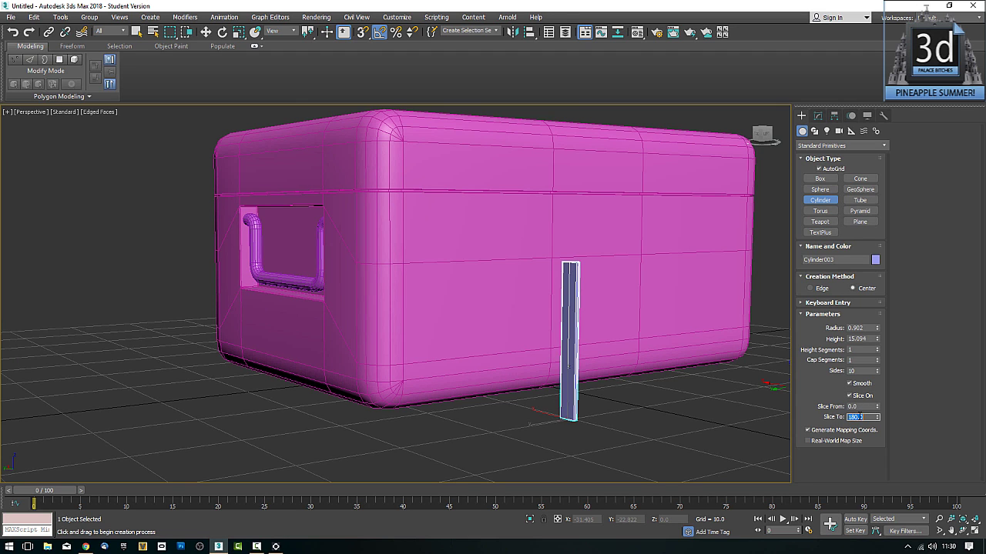
Rotate the half-cylinder in 90-degree turns so it lies horizontally, parallel to the box's rear face, with its flat side toward the box.
alt+middle_drag(755, 381, 639, 378)
key(e)
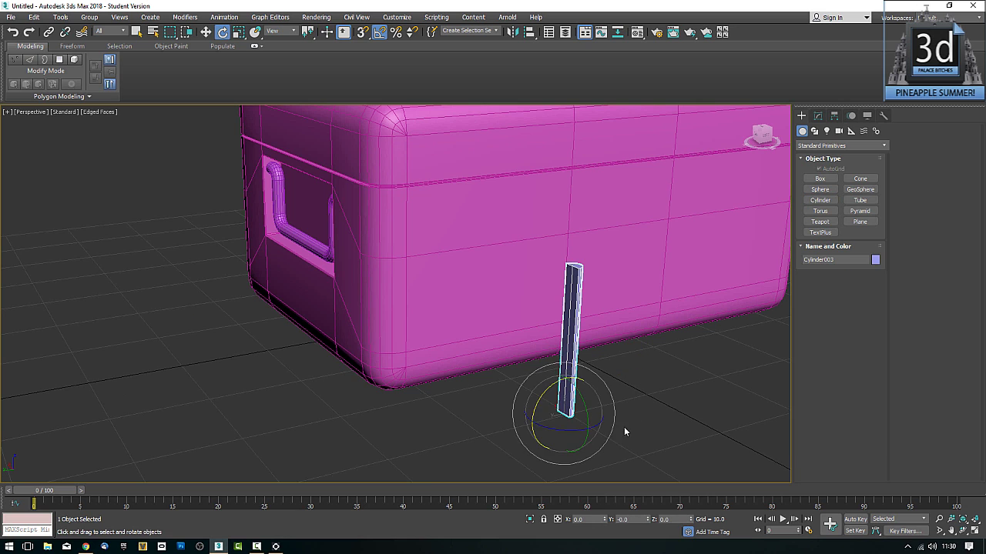
drag(579, 444, 527, 442)
alt+middle_drag(619, 436, 561, 400)
drag(547, 388, 503, 405)
alt+middle_drag(504, 406, 554, 431)
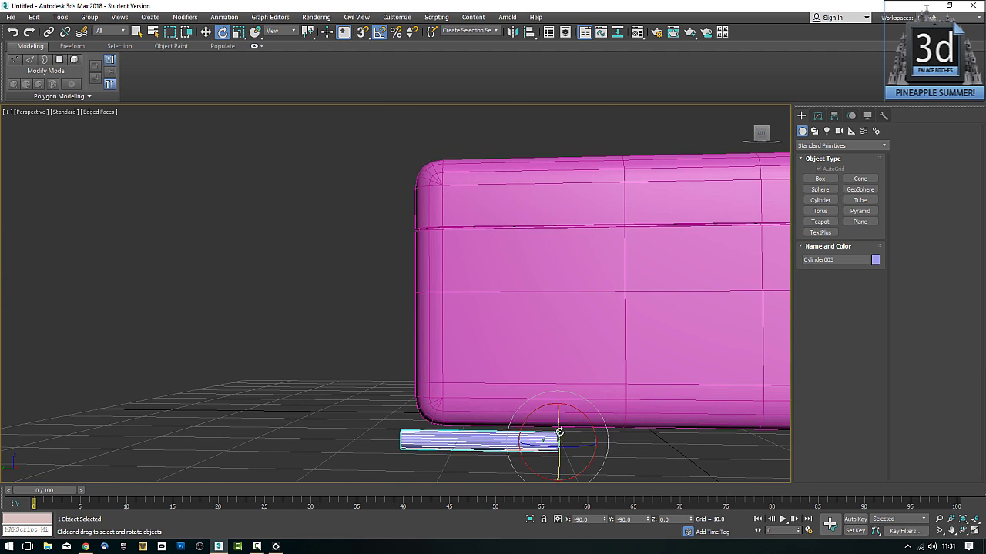
Move the half-cylinder onto the rear face at the lid seam, to about X -18.9, Y 2.66, Z 22.05.
key(w)
drag(545, 426, 613, 212)
alt+middle_drag(520, 274, 572, 326)
alt+middle_drag(571, 326, 606, 325)
drag(649, 307, 534, 309)
alt+middle_drag(588, 317, 511, 308)
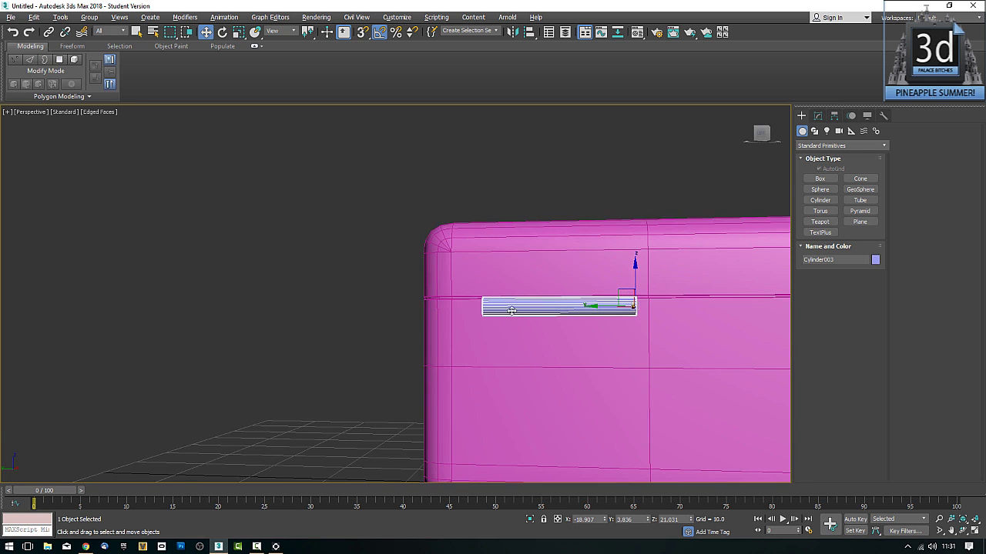
drag(626, 286, 635, 278)
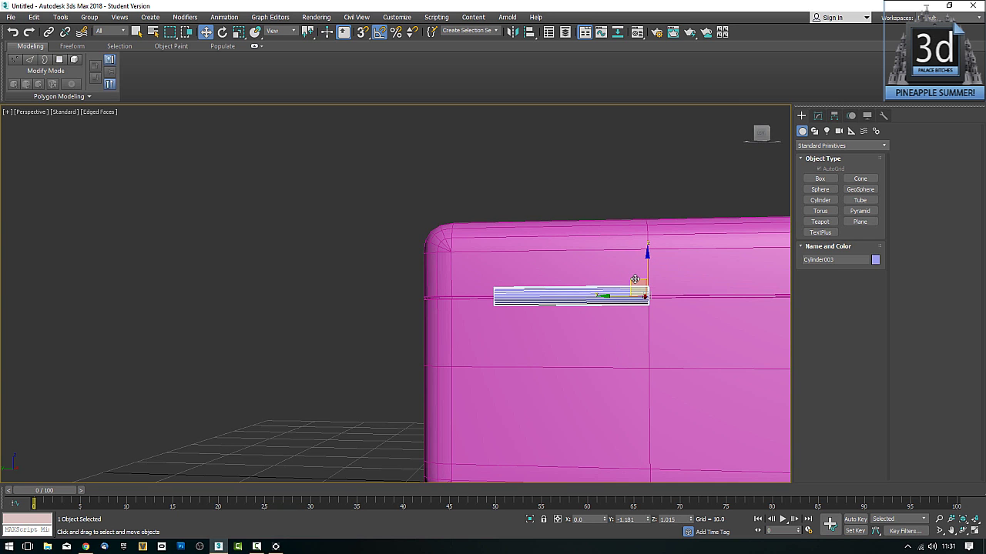
Check the half-cylinder's fit against the lid seam and convert it to an Editable Poly.
alt+middle_drag(522, 308, 574, 334)
scroll(570, 335, up, 3)
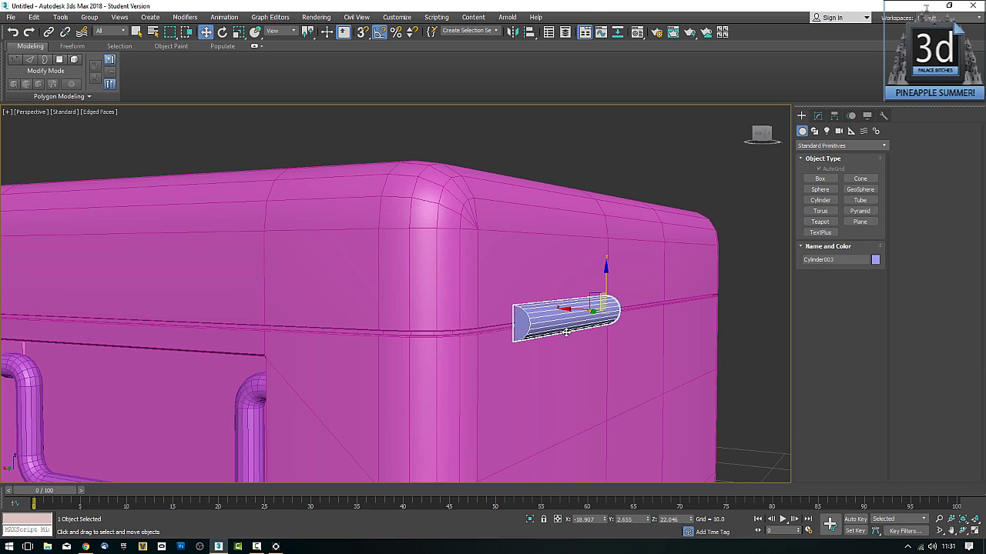
alt+middle_drag(543, 327, 517, 337)
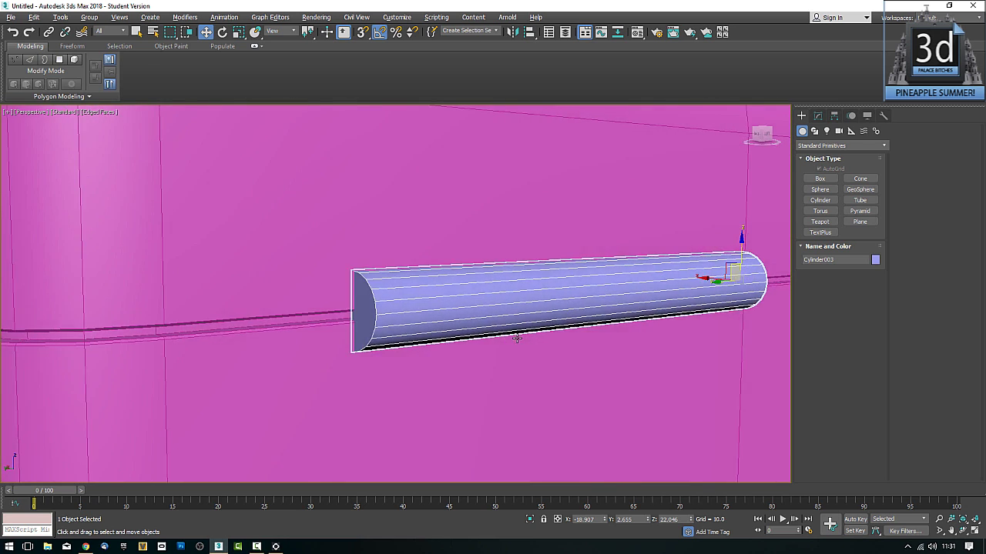
scroll(517, 338, down, 4)
alt+middle_drag(643, 361, 621, 357)
middle_drag(722, 370, 606, 371)
scroll(606, 370, down, 4)
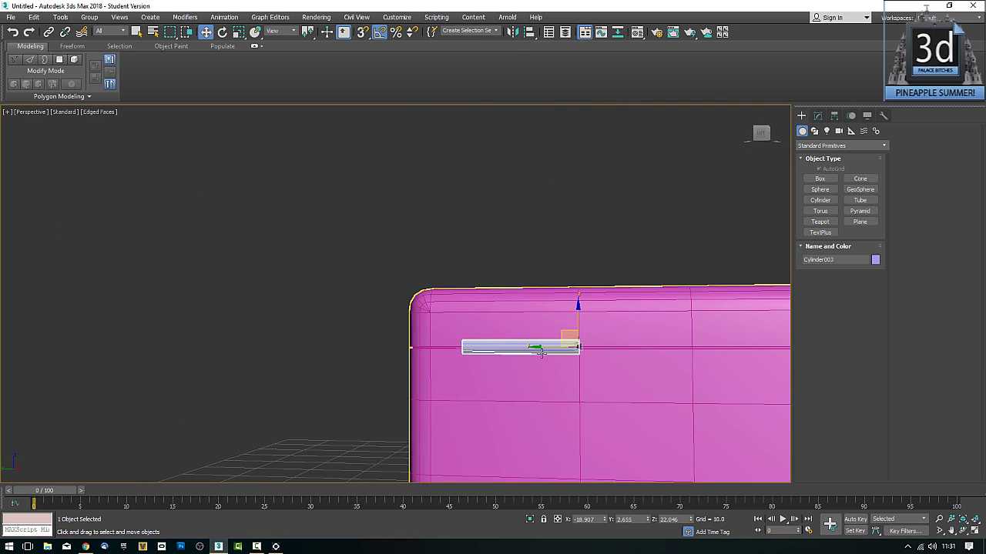
right_click(526, 348)
mouse_move(589, 454)
click(651, 463)
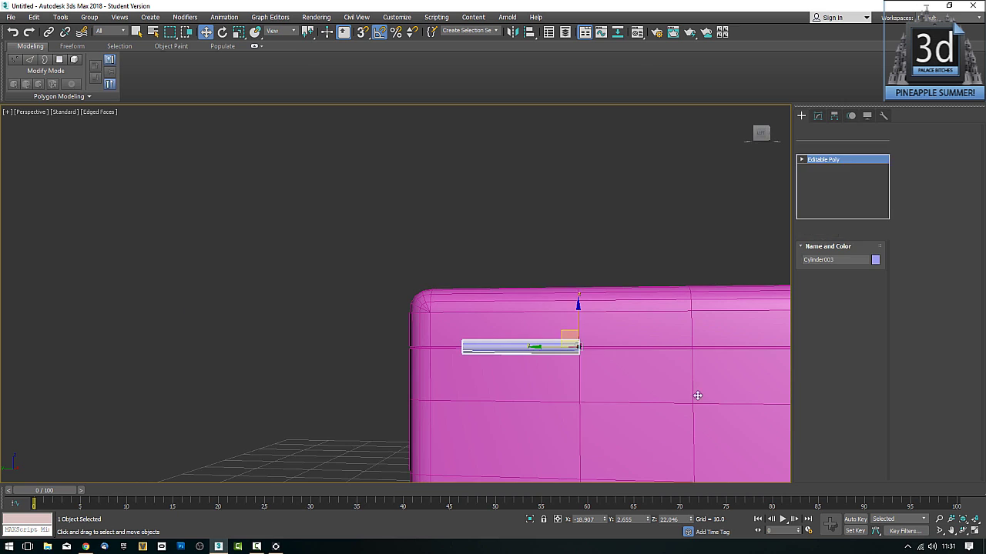
Stretch the half-cylinder toward the nearer rear corner by moving the vertices of that end to about Y 22.2.
scroll(578, 378, down, 2)
alt+middle_drag(607, 379, 612, 375)
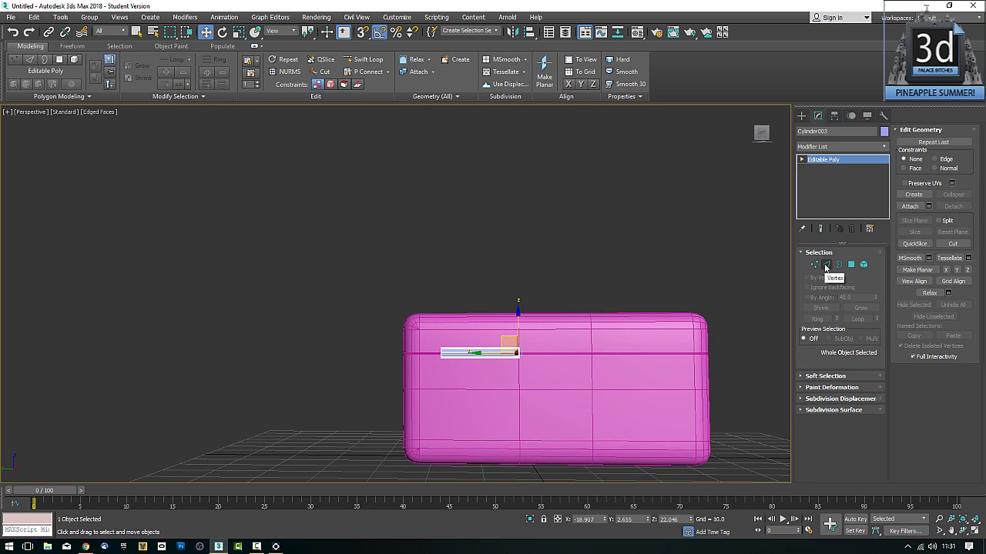
click(827, 264)
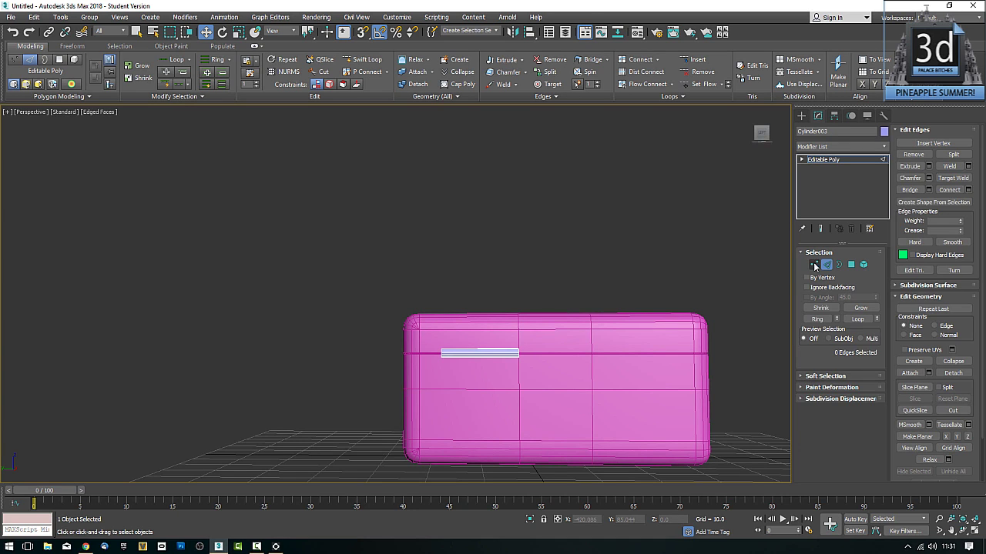
click(814, 265)
drag(430, 334, 397, 355)
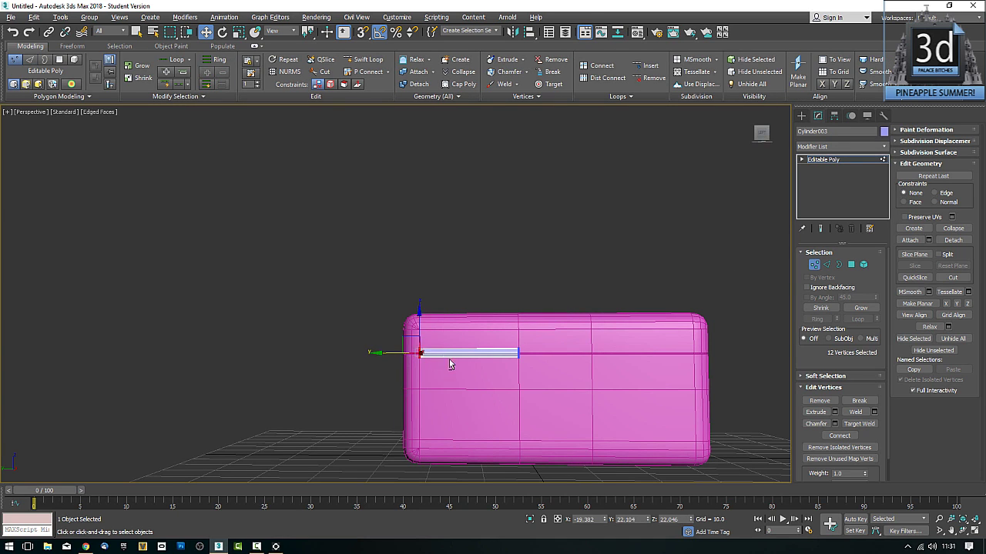
alt+middle_drag(452, 363, 478, 381)
scroll(477, 380, up, 5)
middle_drag(428, 359, 614, 419)
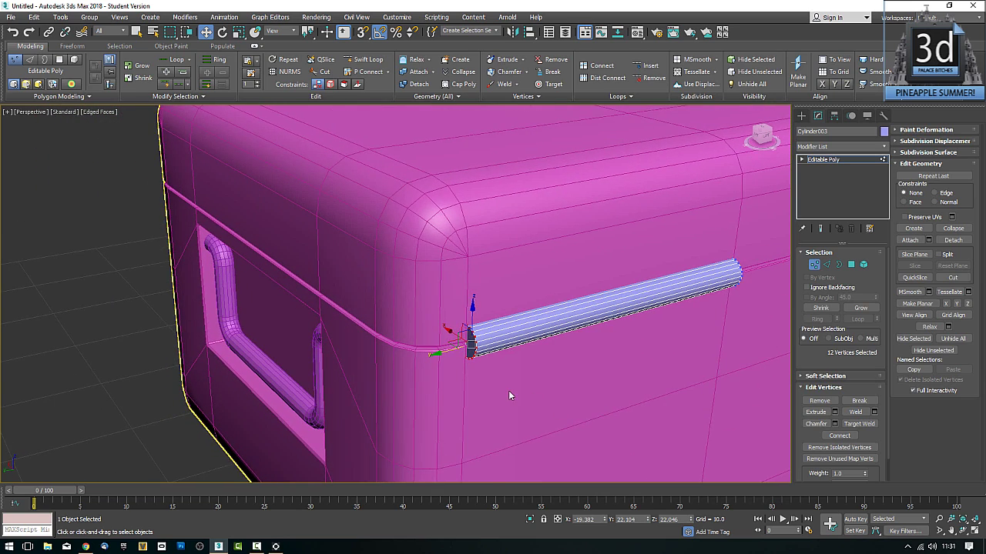
scroll(508, 391, up, 3)
drag(423, 326, 422, 328)
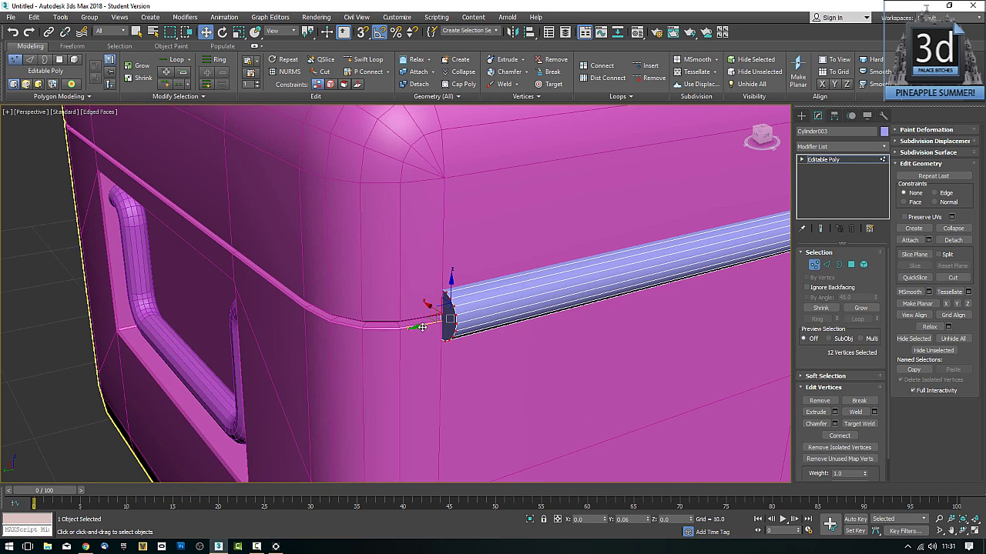
Stretch the half-cylinder toward the opposite rear corner by moving the vertices of its other end to about Y -31.
scroll(594, 371, down, 5)
alt+middle_drag(667, 383, 638, 379)
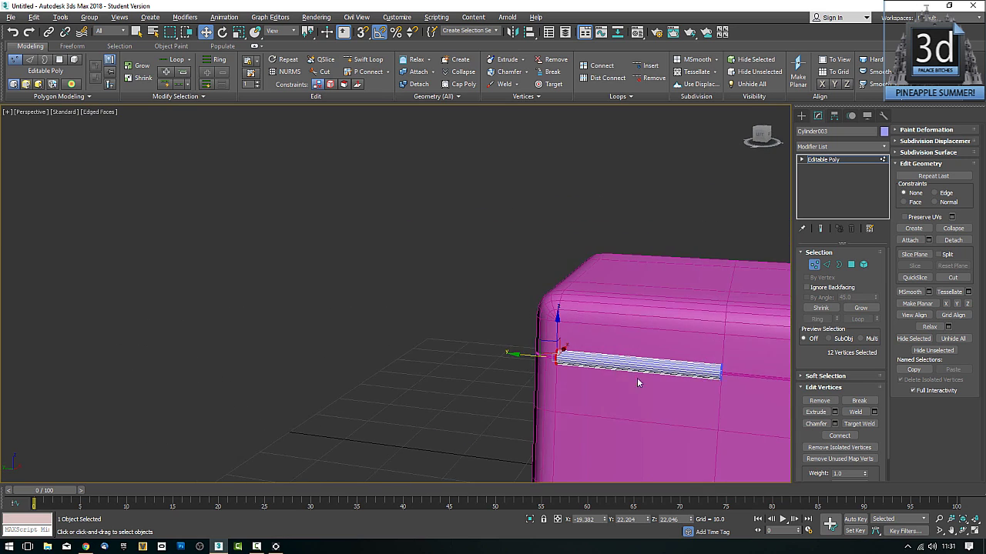
middle_drag(742, 389, 584, 362)
drag(576, 393, 567, 385)
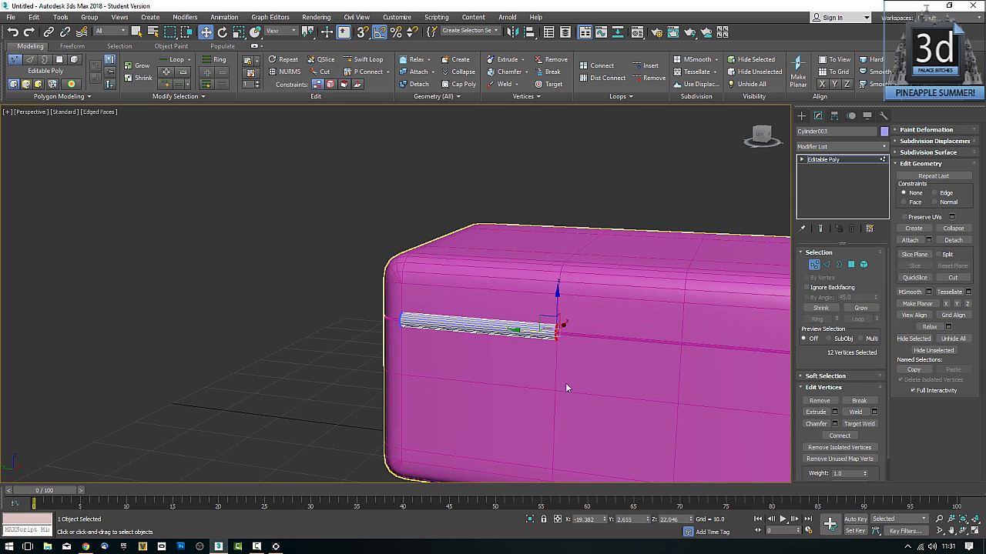
drag(590, 346, 758, 381)
scroll(497, 381, down, 5)
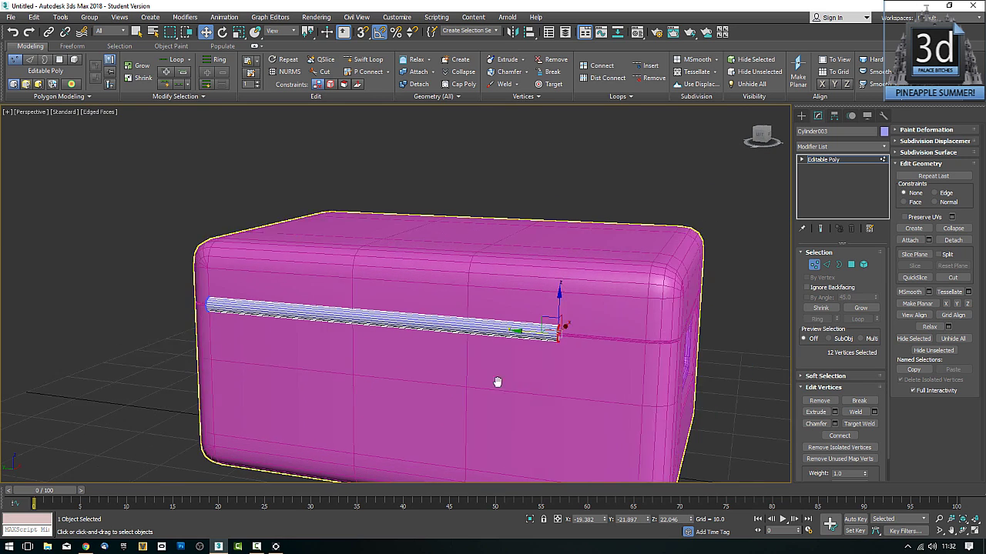
scroll(514, 379, up, 2)
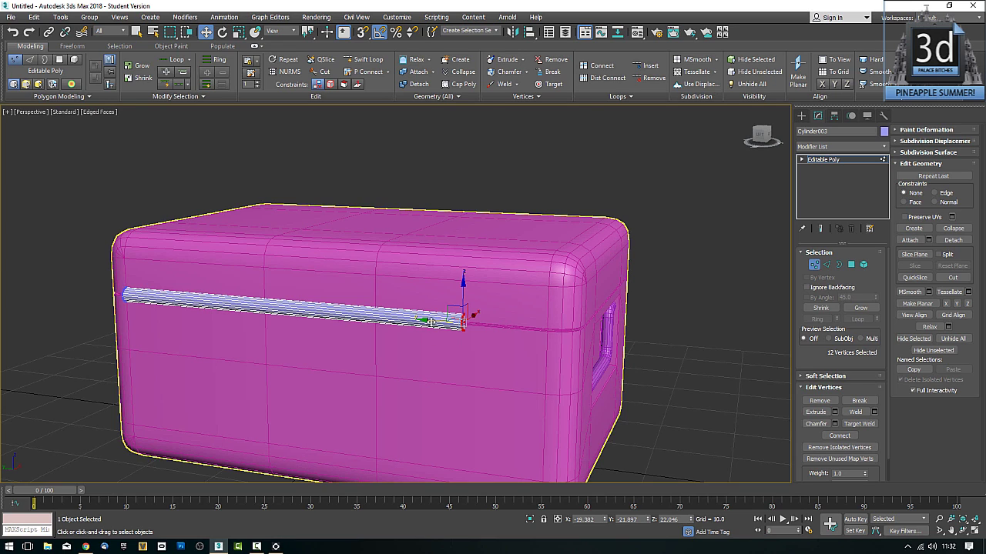
drag(431, 322, 496, 331)
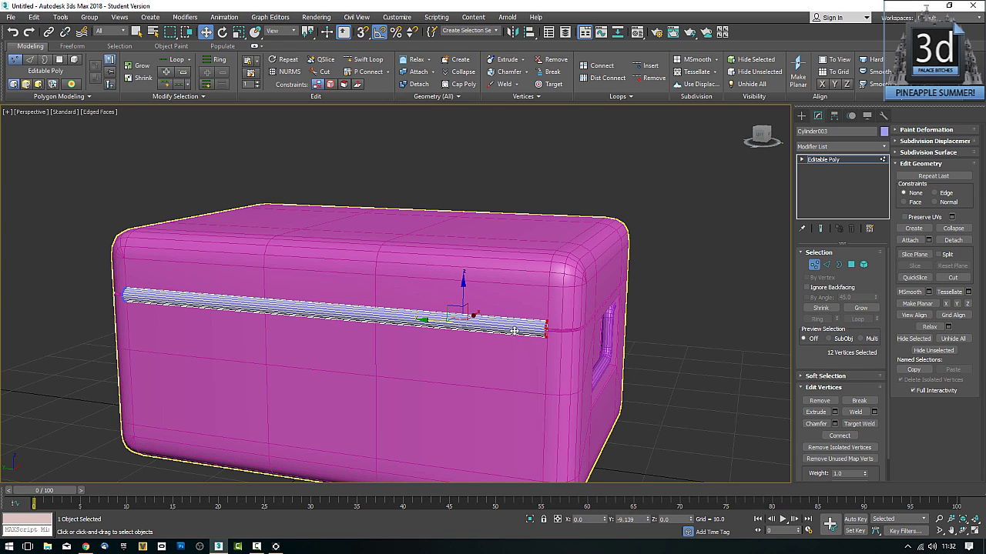
alt+middle_drag(514, 331, 614, 382)
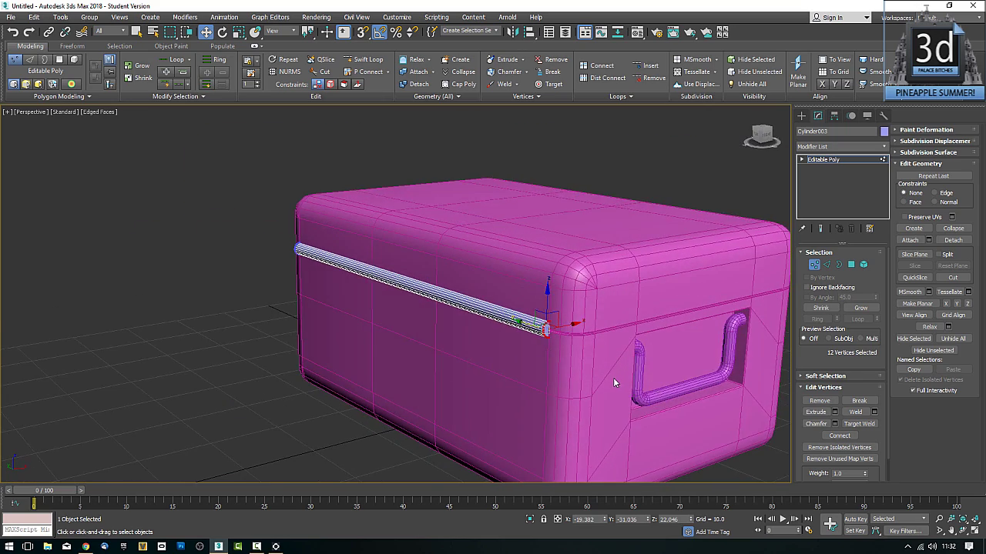
Delete the half-cylinder's hidden flat back face using wireframe display, and return to the shaded view at object level.
scroll(614, 382, up, 3)
middle_drag(441, 314, 465, 411)
scroll(465, 411, up, 2)
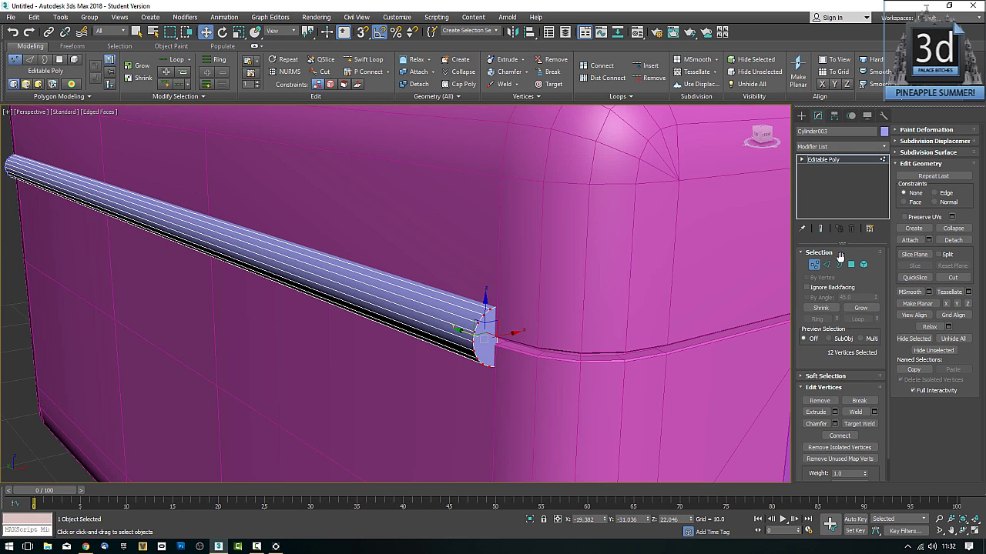
key(F3)
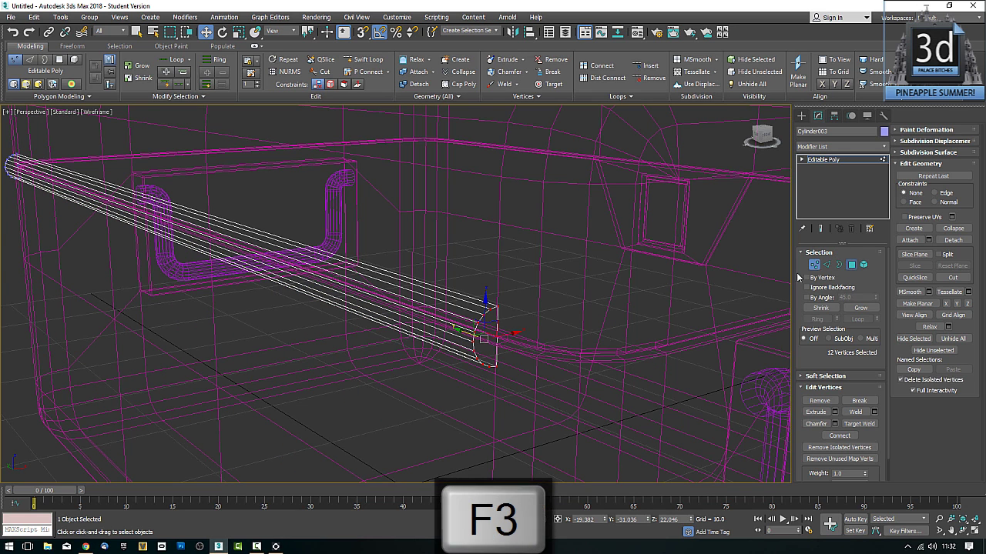
click(850, 264)
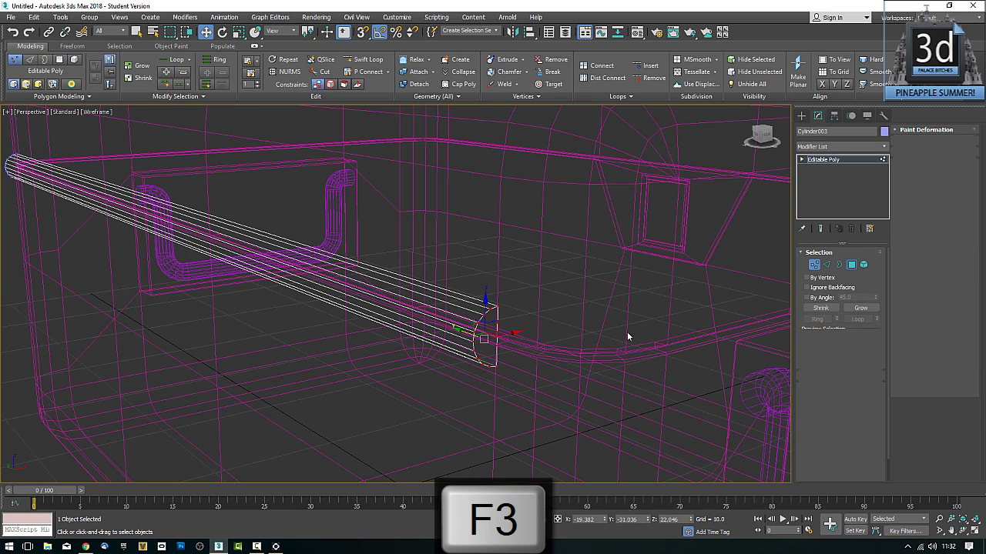
alt+middle_drag(581, 341, 464, 285)
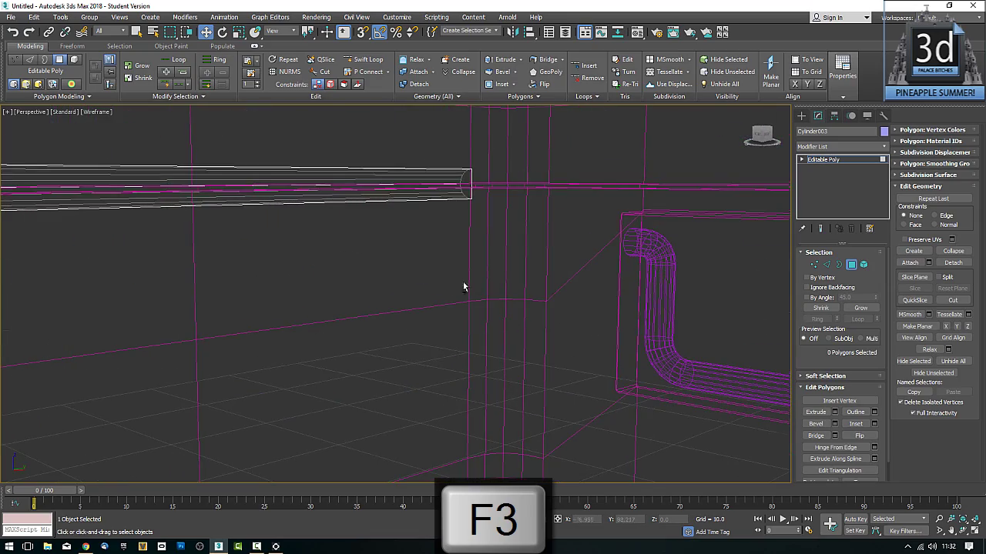
click(382, 181)
ctrl+click(386, 189)
key(Delete)
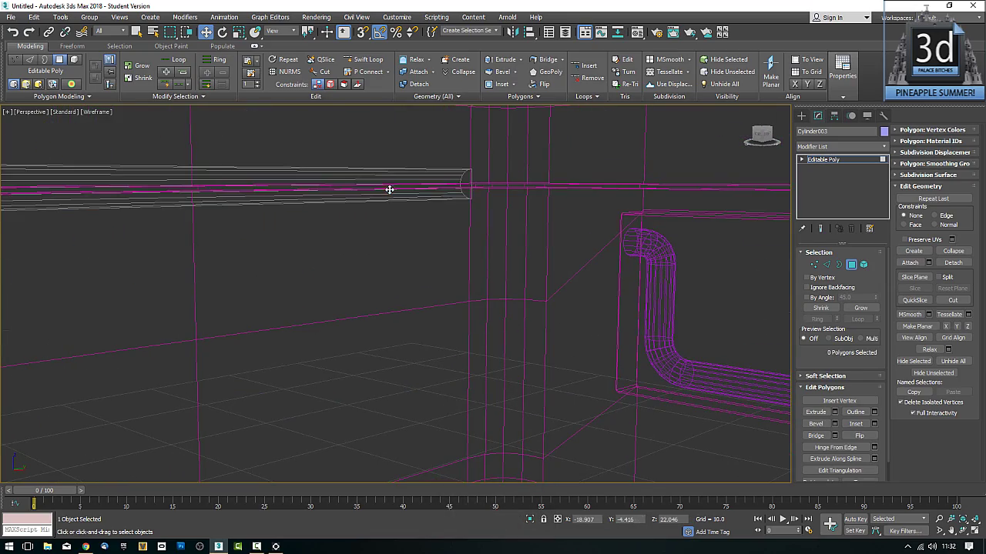
middle_drag(379, 226, 461, 246)
scroll(461, 246, down, 4)
alt+middle_drag(360, 247, 488, 253)
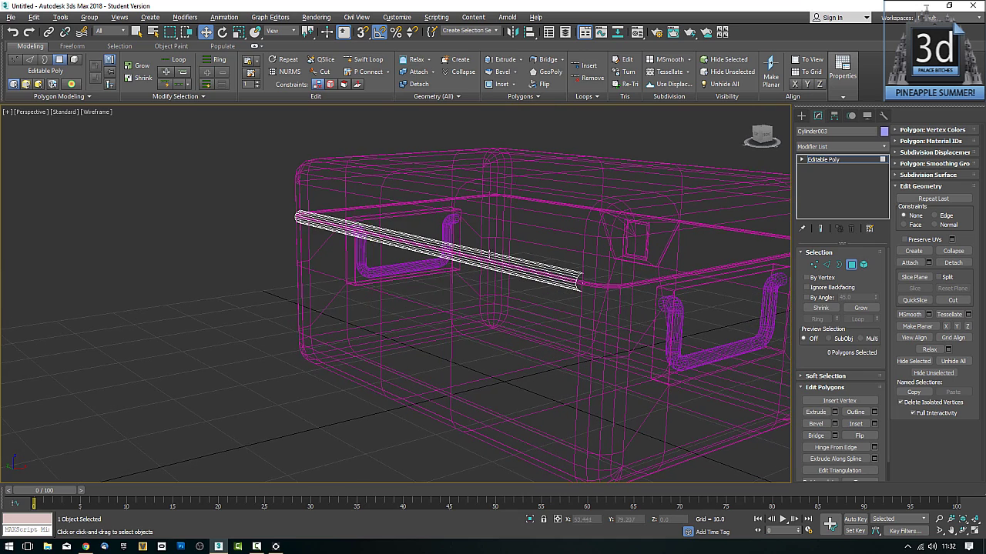
click(851, 265)
key(F3)
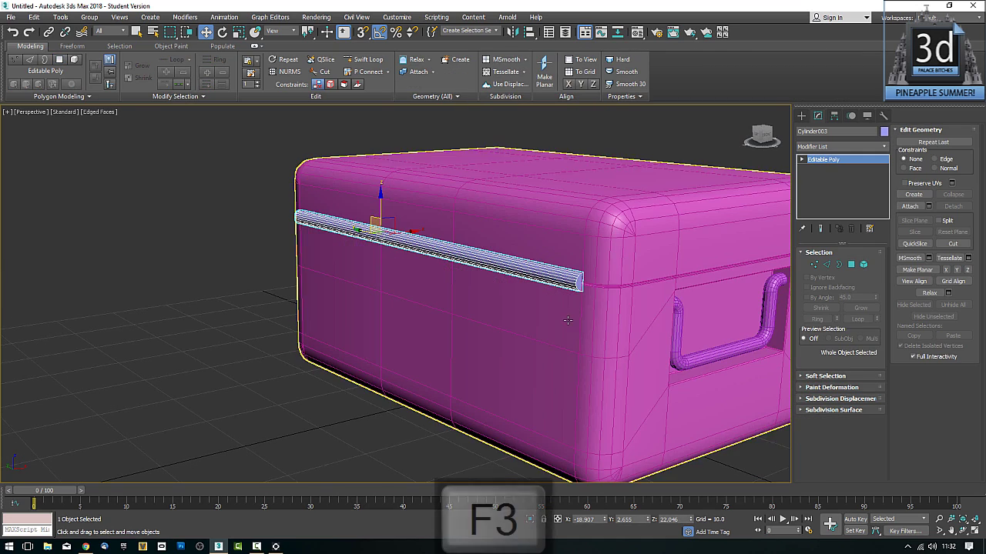
scroll(568, 320, up, 6)
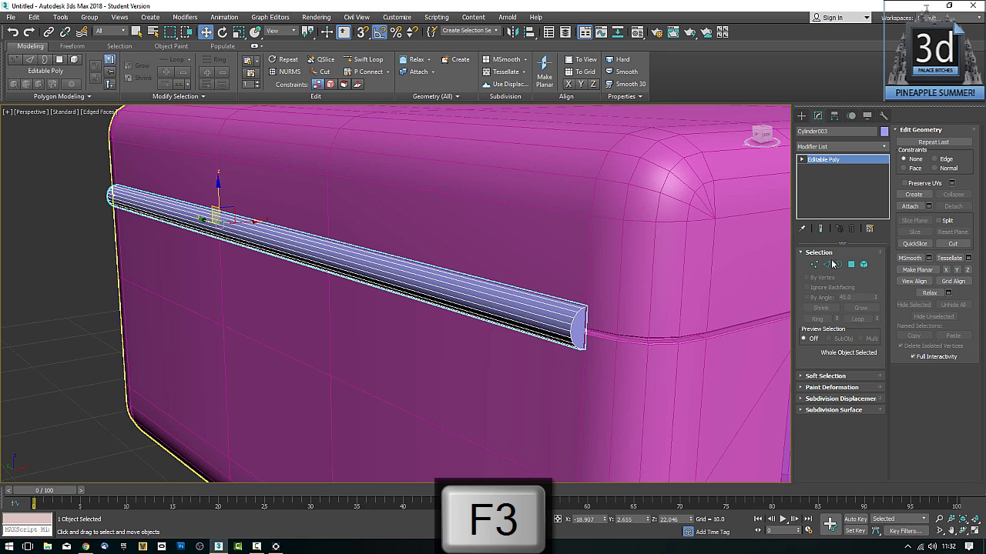
click(827, 266)
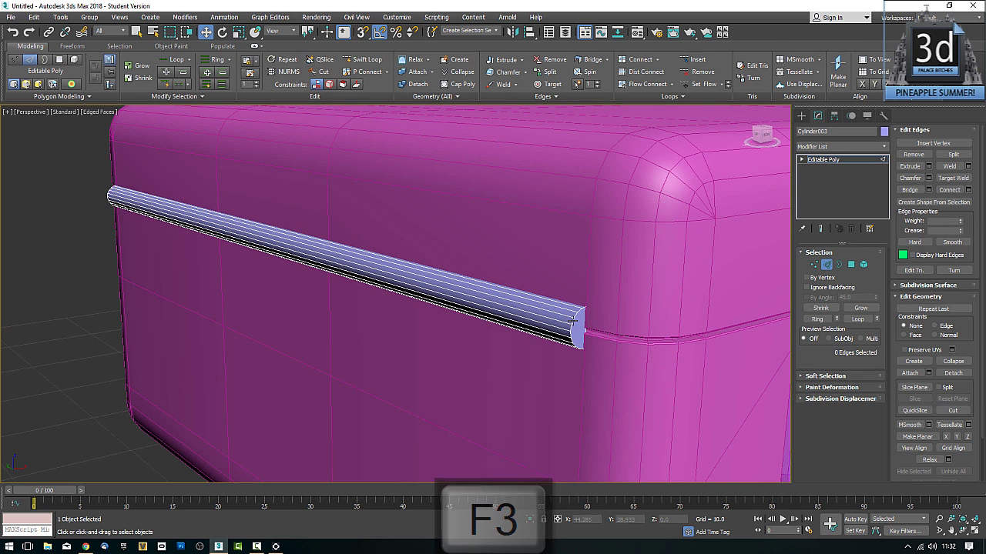
click(573, 320)
scroll(576, 324, up, 3)
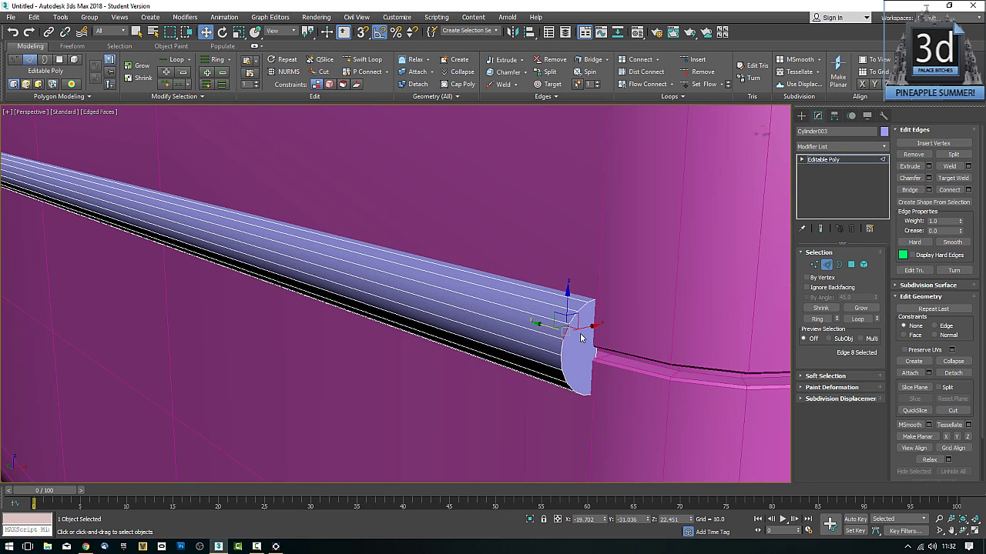
click(572, 320)
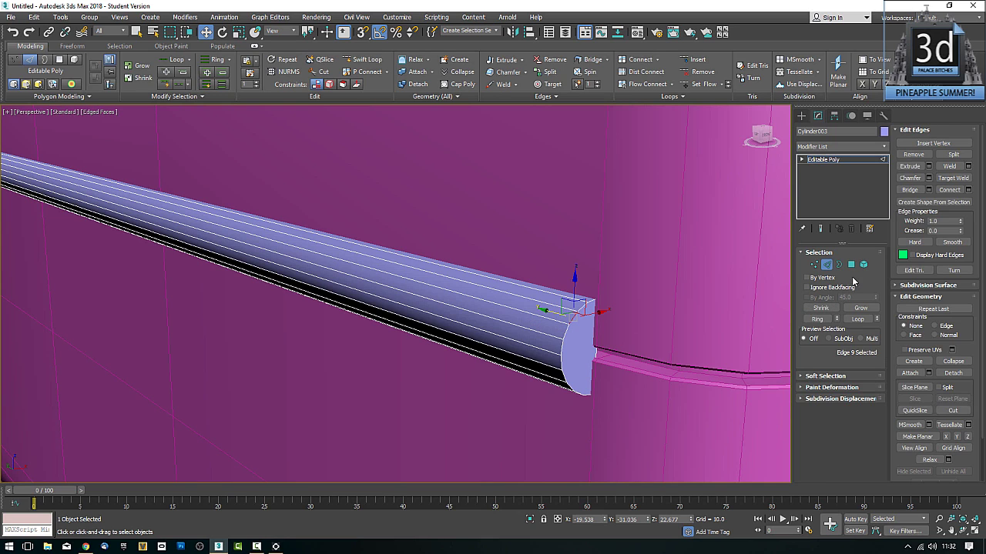
click(851, 265)
click(578, 359)
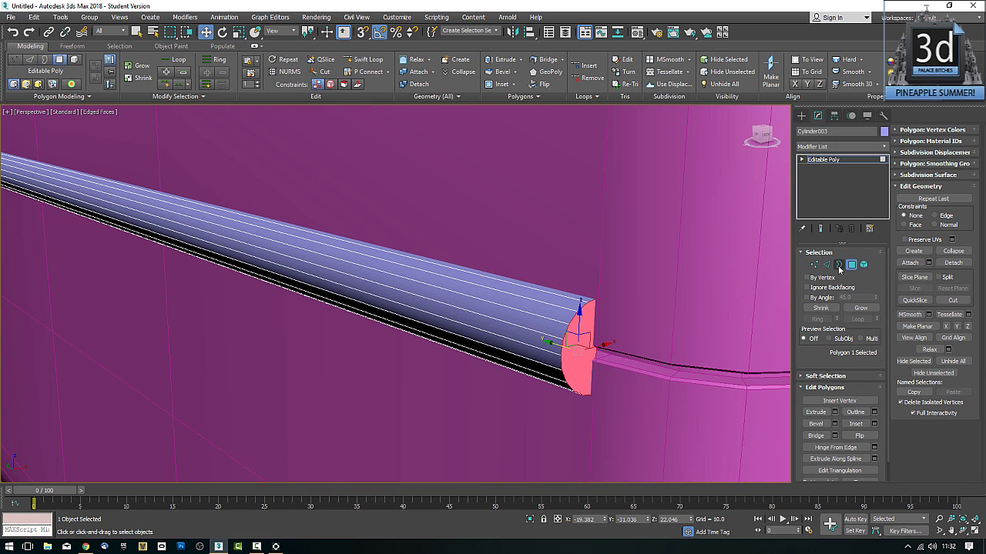
ctrl+click(827, 265)
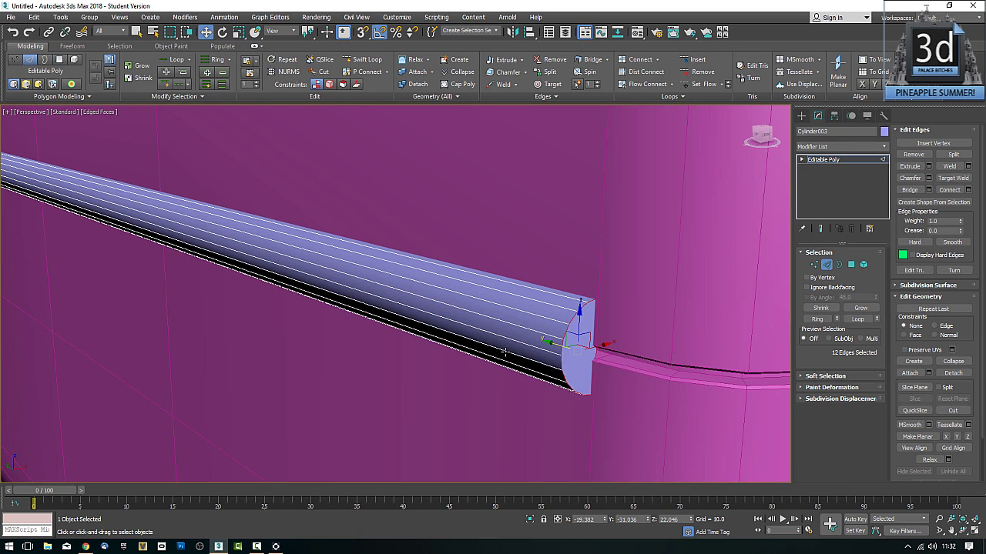
click(585, 431)
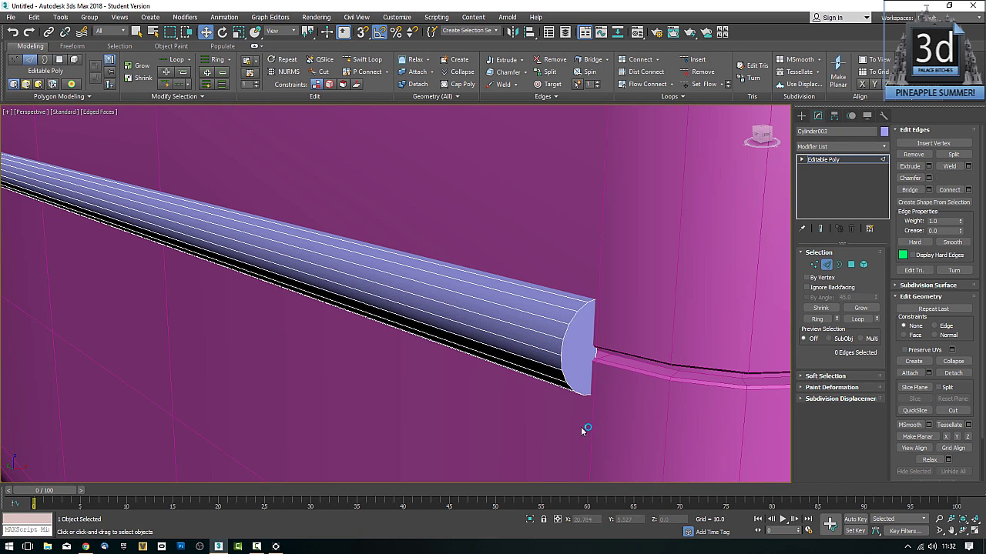
Select the end-cap polygons at both ends of the half-cylinder and convert the selection to their border edges.
click(851, 264)
click(582, 353)
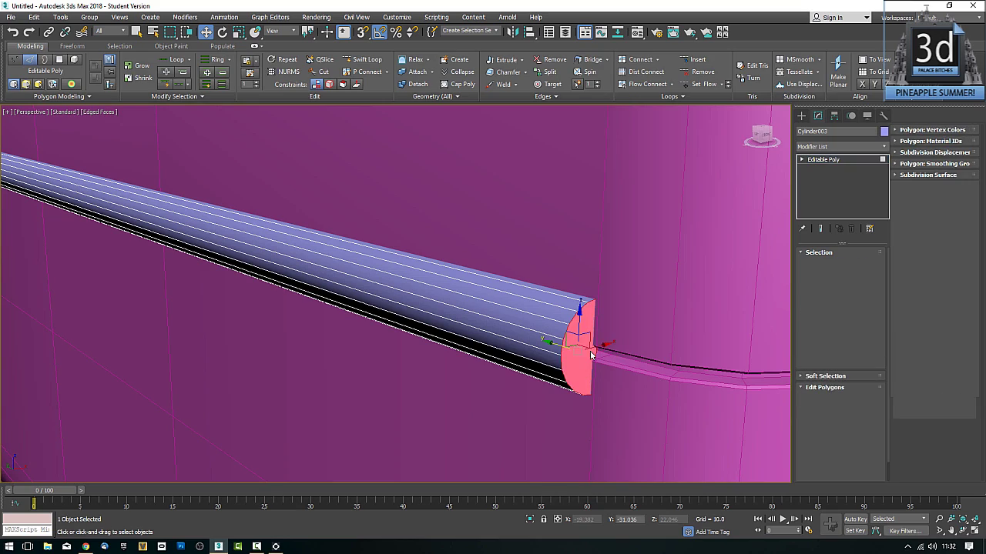
middle_drag(436, 359, 517, 358)
scroll(493, 347, down, 5)
alt+middle_drag(450, 343, 493, 351)
middle_drag(427, 356, 501, 358)
middle_drag(351, 357, 647, 341)
scroll(416, 369, down, 1)
alt+middle_drag(415, 369, 252, 255)
scroll(422, 389, down, 2)
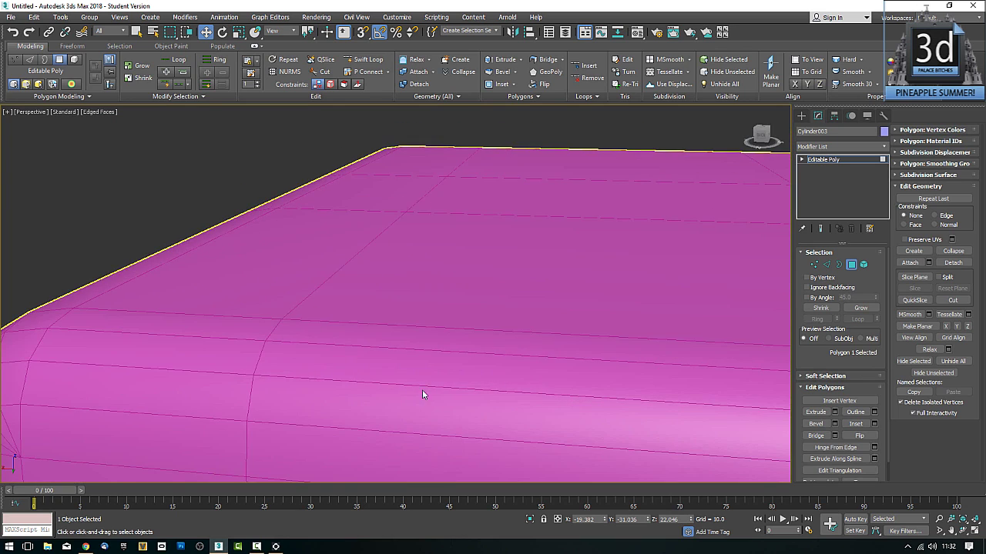
mouse_move(422, 390)
alt+middle_down()
mouse_move(436, 391)
mouse_move(414, 387)
alt+middle_up()
scroll(426, 386, down, 3)
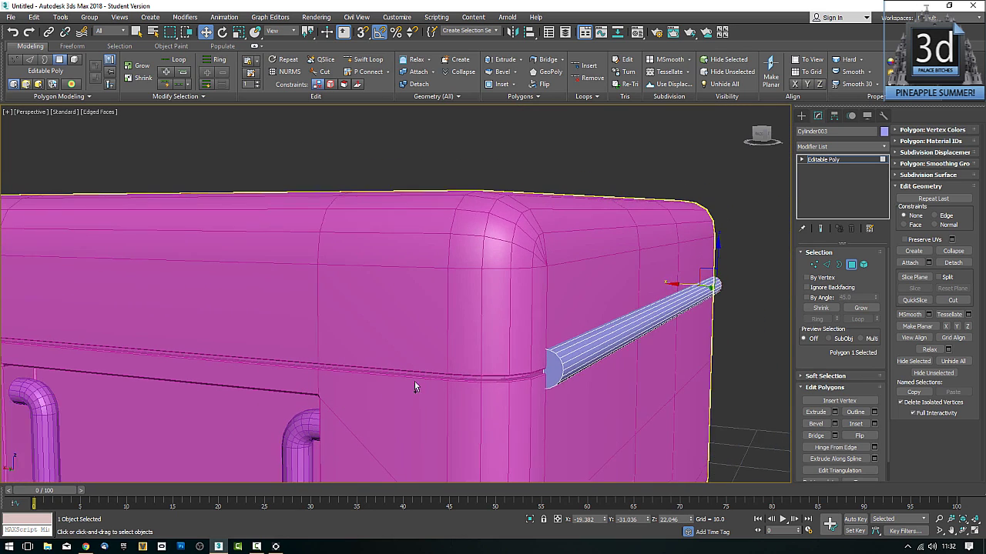
click(543, 371)
scroll(597, 385, up, 3)
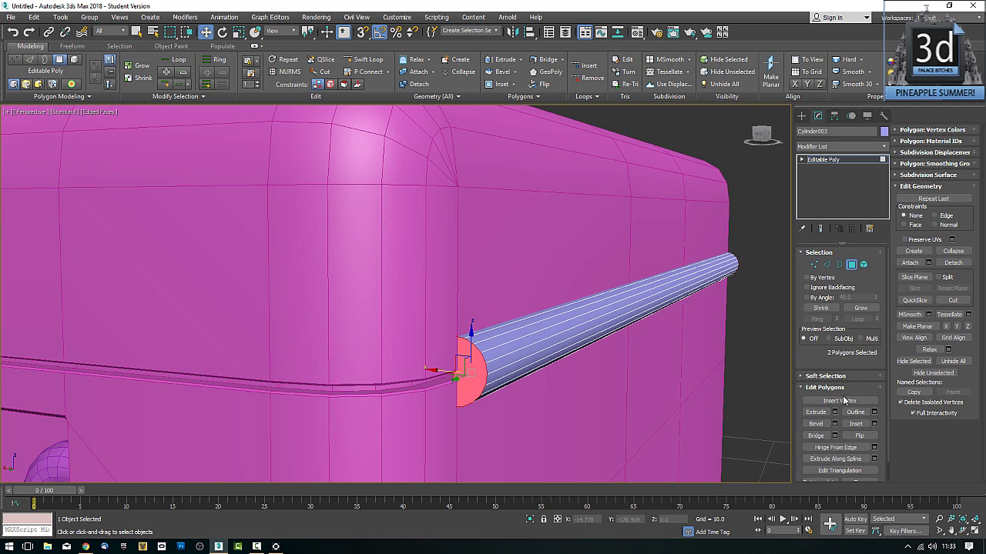
scroll(857, 414, down, 2)
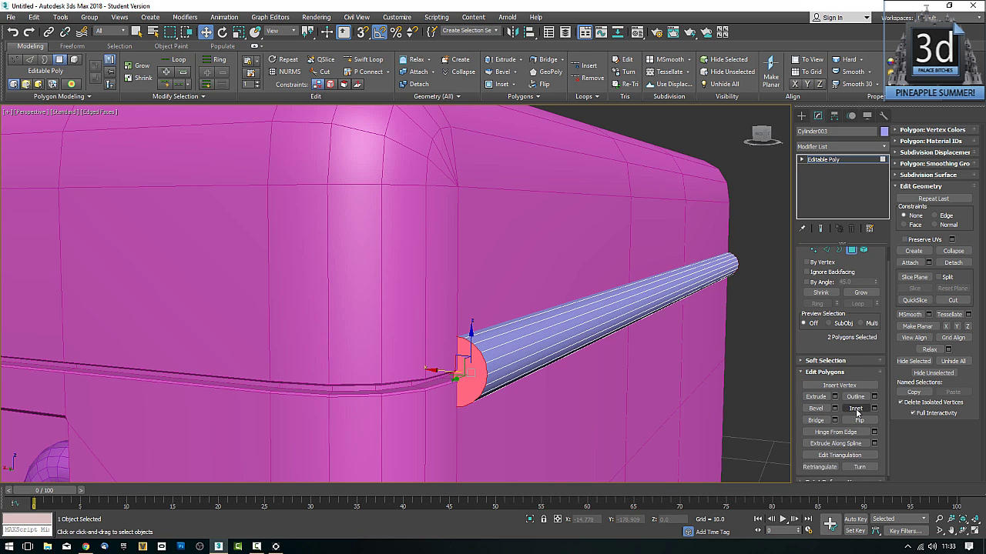
scroll(857, 414, up, 2)
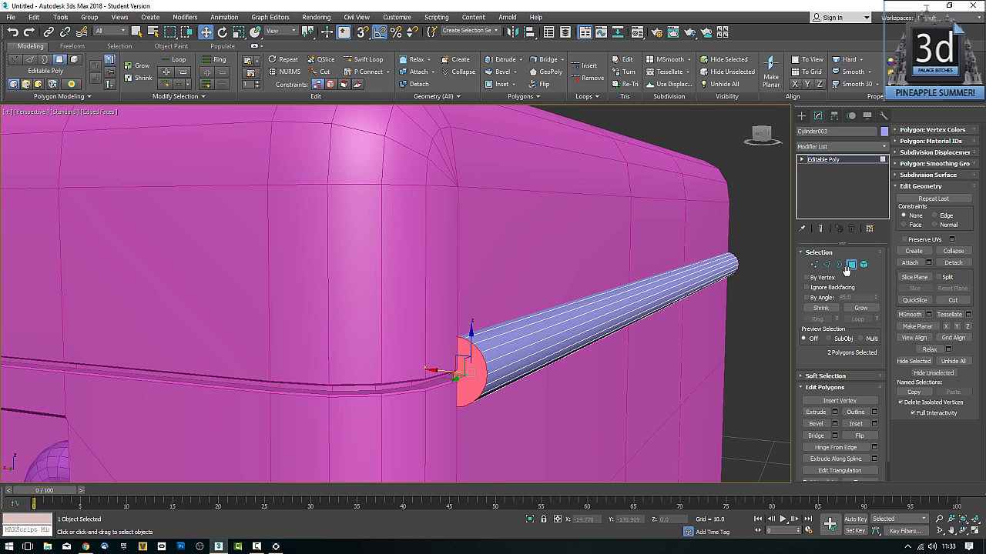
click(827, 266)
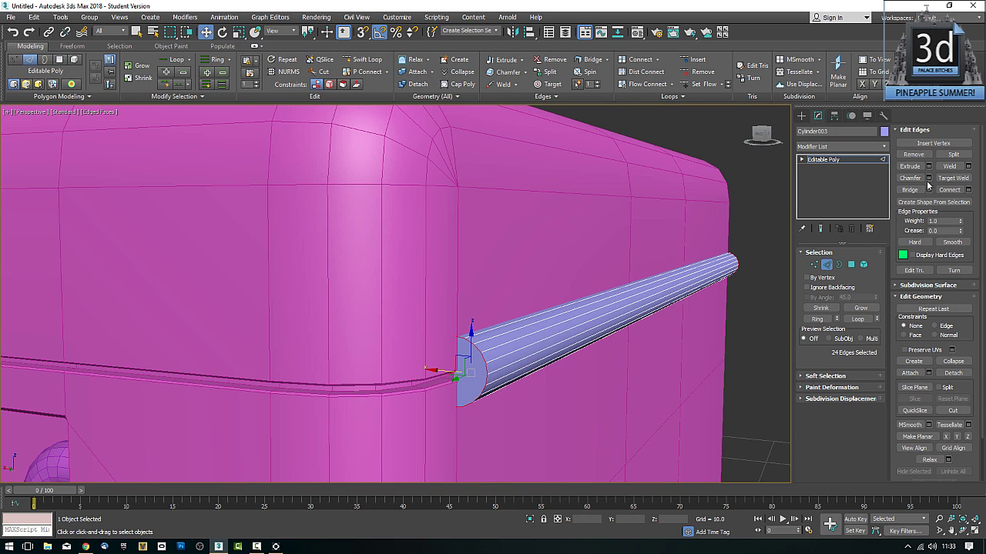
click(910, 178)
scroll(513, 377, up, 3)
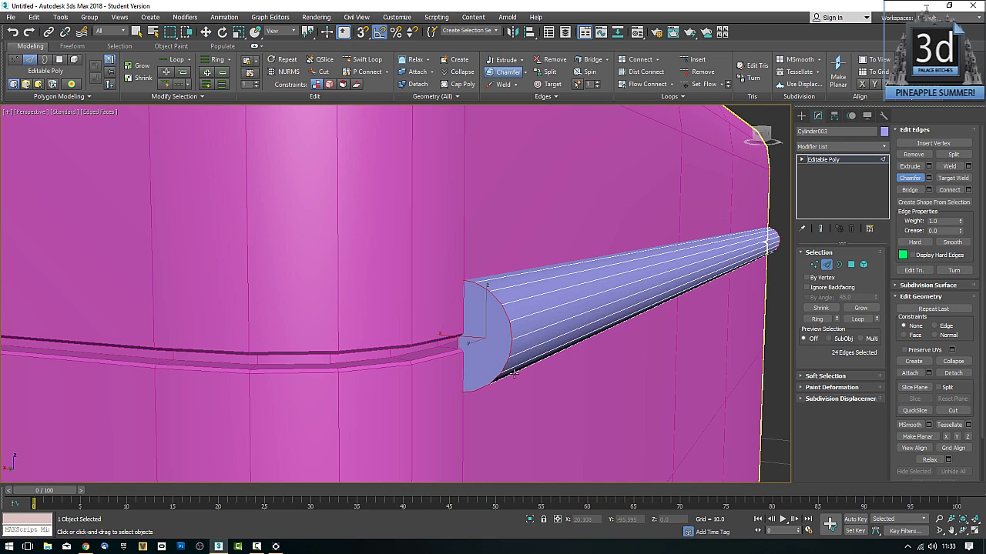
key(ctrl+z)
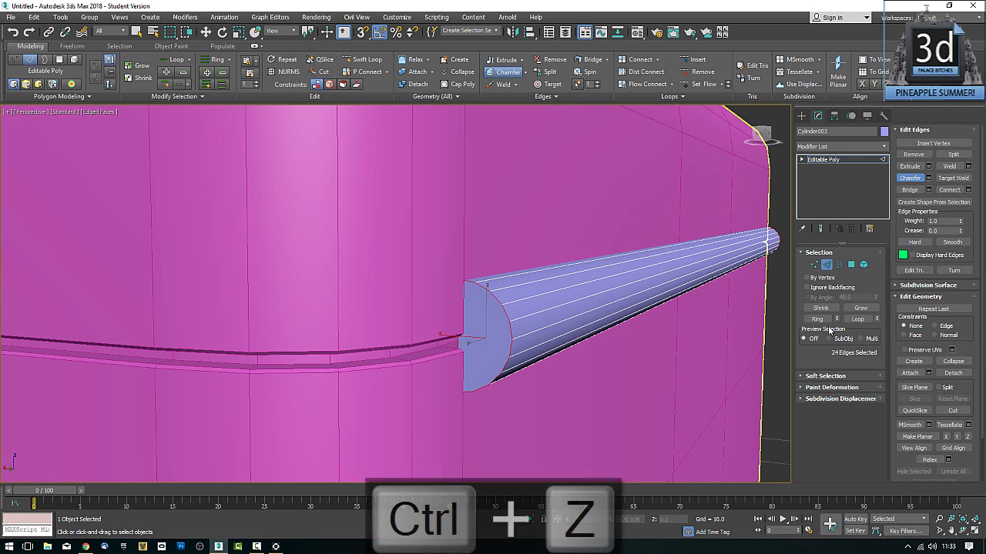
key(w)
Chamfer the border edges of both half-cylinder end caps by 0.1 with one segment.
key(ctrl+shift+c)
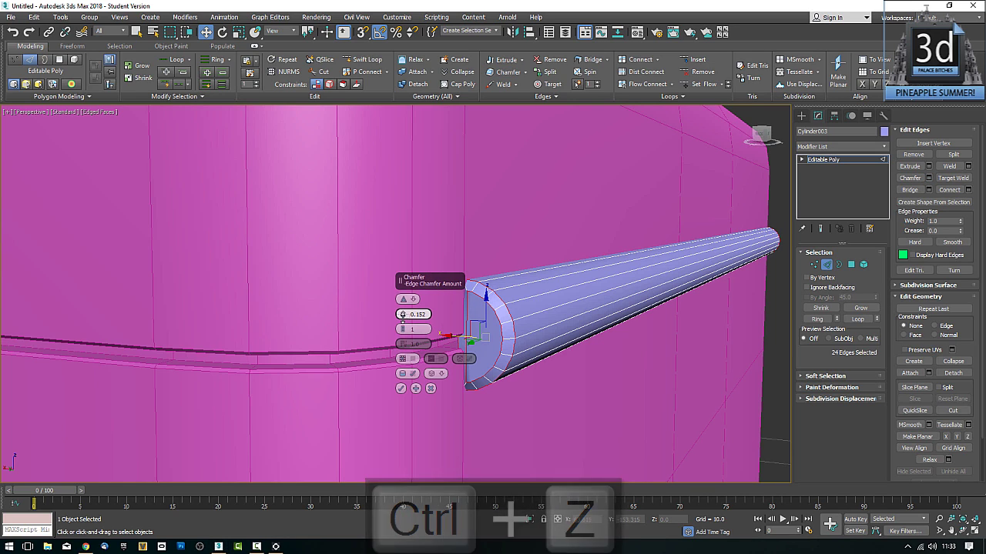
right_click(402, 316)
click(402, 314)
click(402, 315)
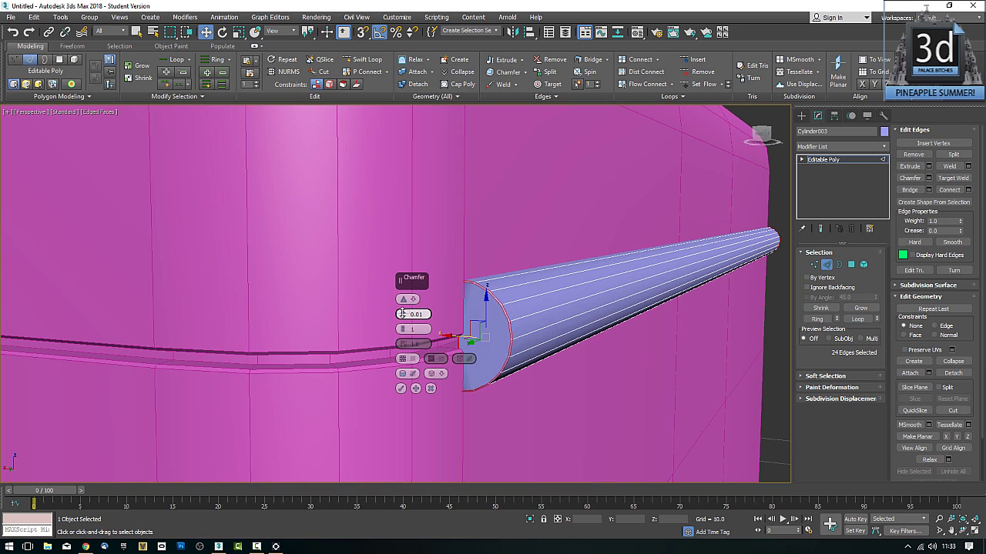
click(403, 314)
click(403, 314)
click(403, 314)
drag(402, 314, 403, 311)
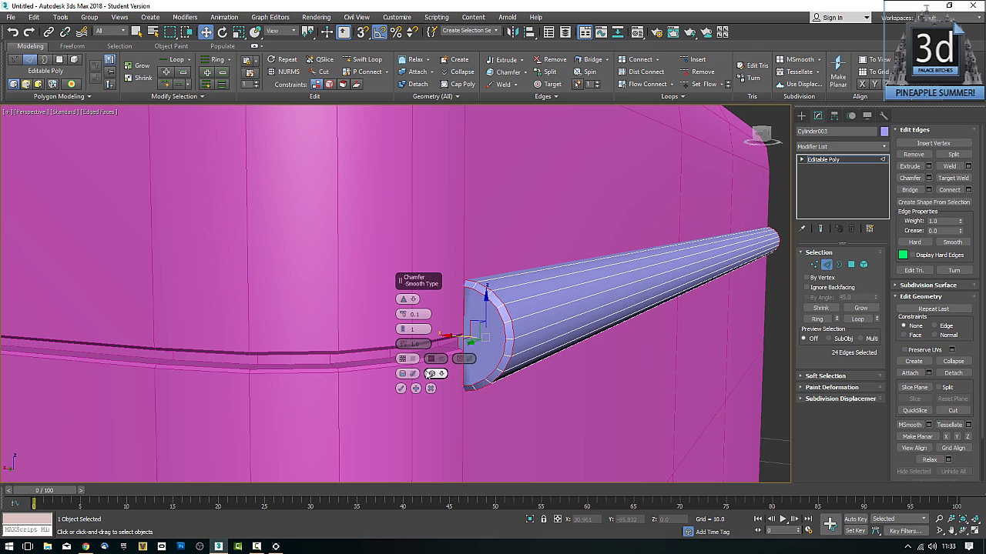
click(401, 390)
Select the half-cylinder's lengthwise edges and connect them with two edge loops that divide the hinge into three sections.
scroll(591, 394, down, 3)
alt+middle_drag(591, 395, 569, 380)
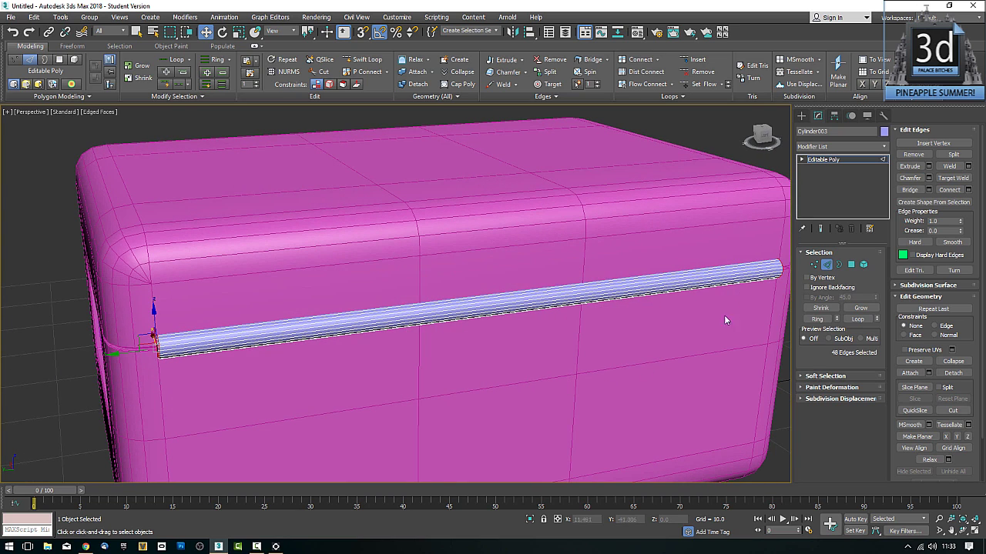
mouse_move(726, 321)
alt+middle_down()
mouse_move(728, 330)
mouse_move(706, 323)
mouse_move(710, 315)
alt+middle_up()
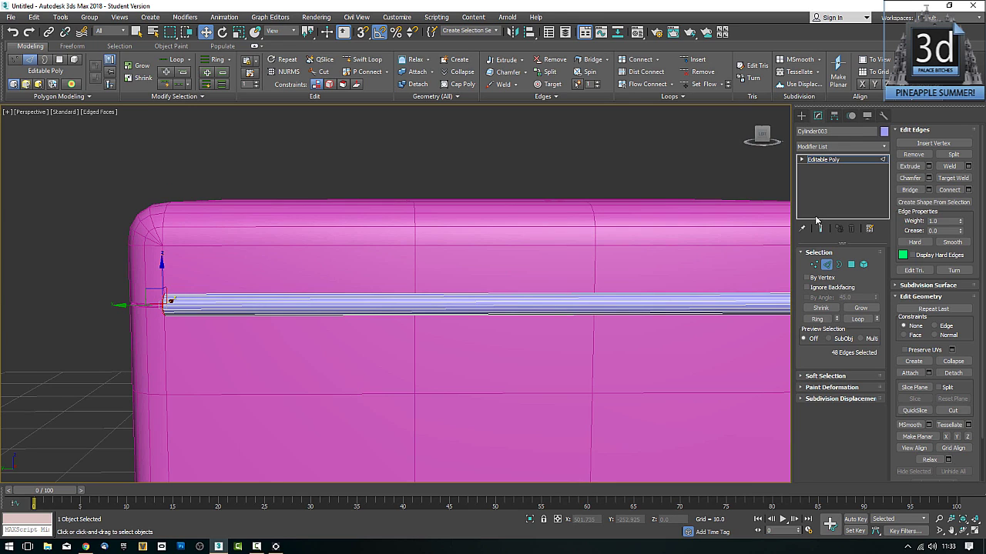
drag(526, 335, 508, 283)
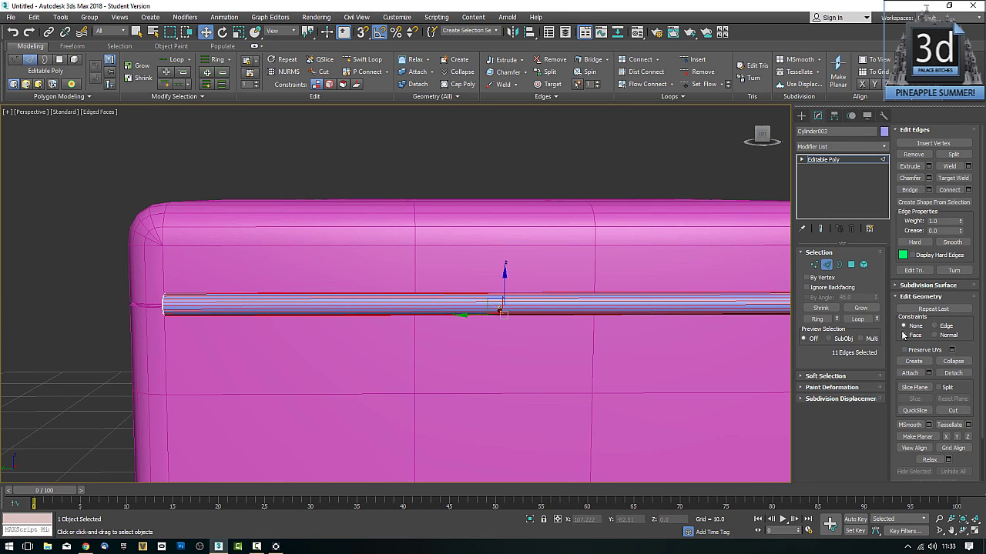
click(968, 189)
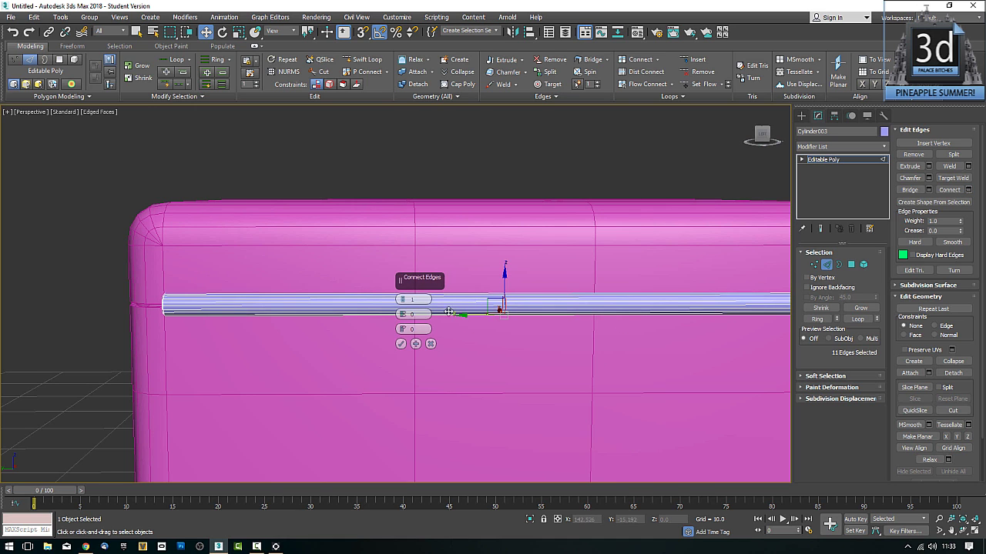
click(402, 298)
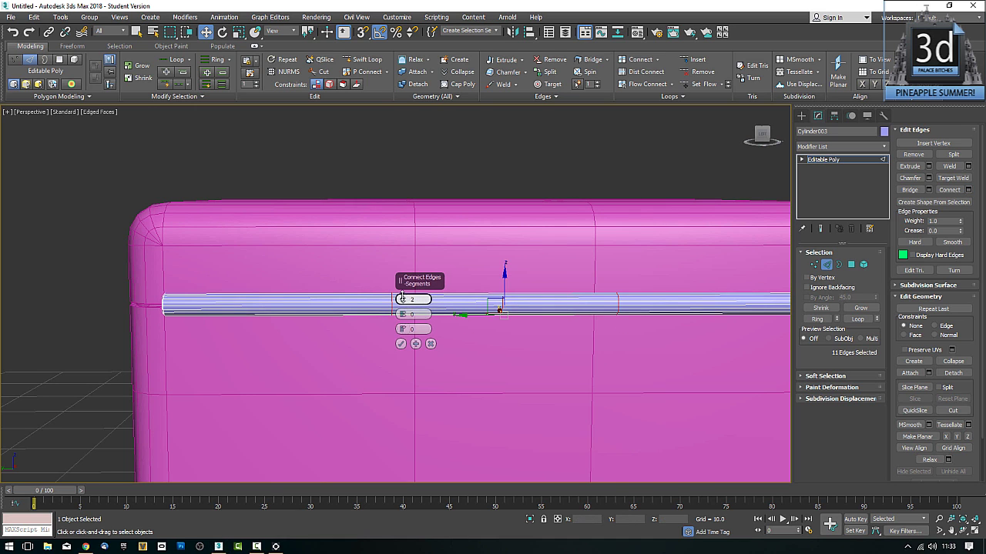
click(399, 344)
Extrude the two new edge loops inward with height -0.133 and width 0.089 to form hinge grooves.
alt+middle_drag(400, 341, 644, 347)
scroll(439, 326, up, 5)
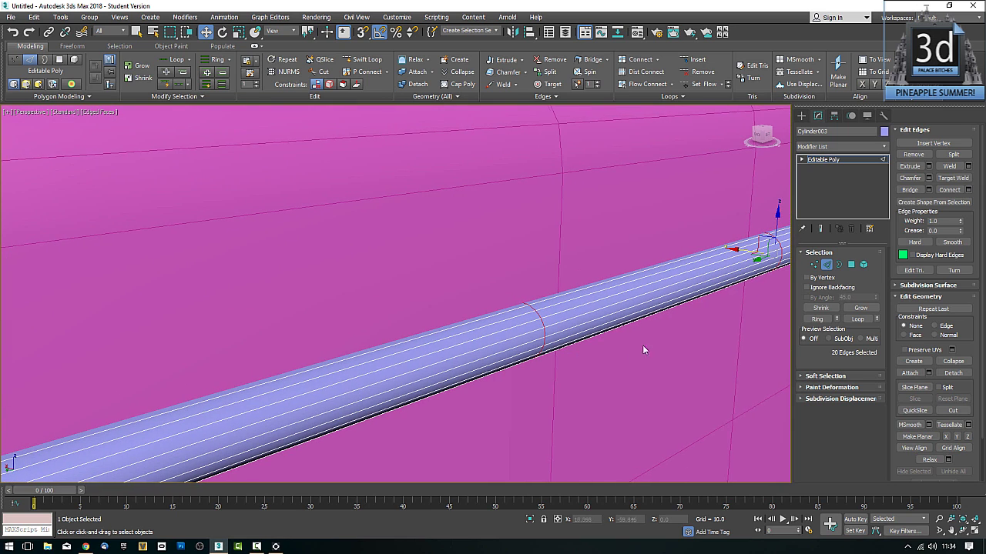
click(928, 167)
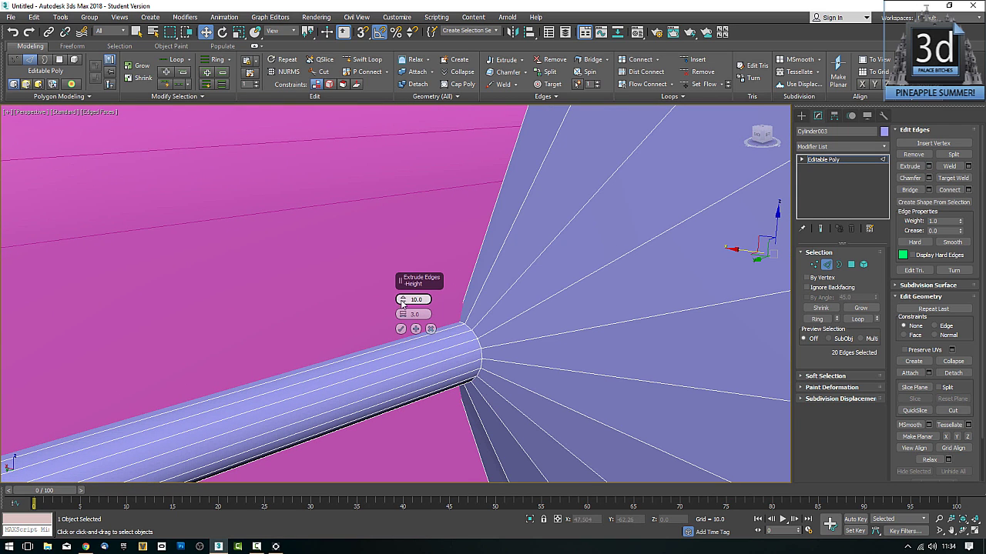
drag(402, 300, 401, 330)
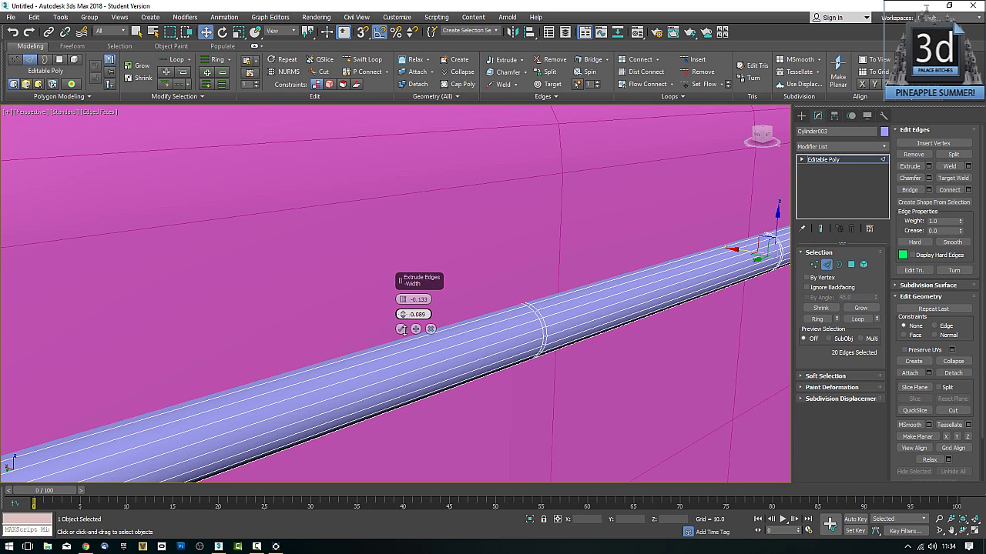
click(401, 329)
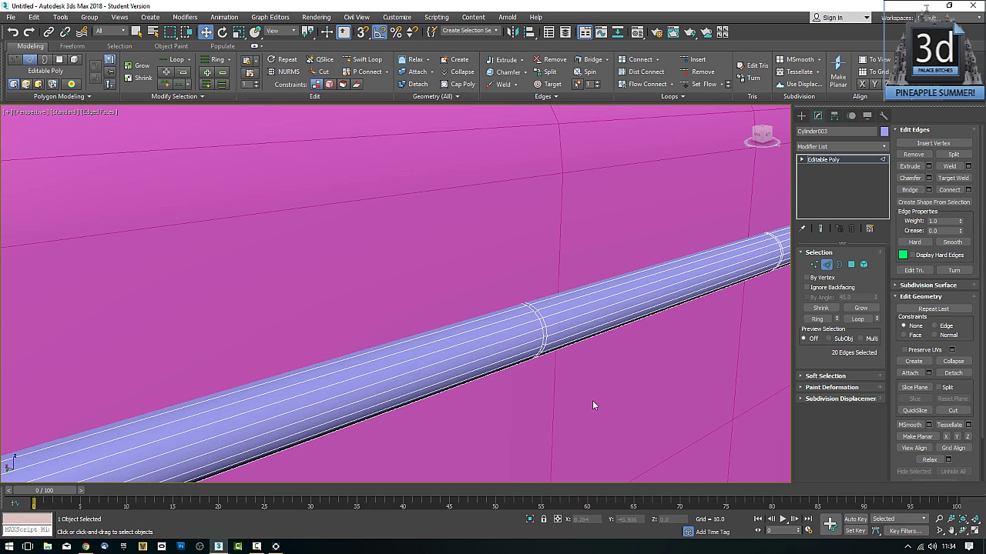
Turn off the edged-faces display, return the half-cylinder to object level and deselect it.
scroll(594, 396, down, 10)
key(F4)
mouse_move(597, 394)
middle_down()
mouse_move(586, 373)
mouse_move(557, 396)
mouse_move(632, 374)
mouse_move(642, 388)
mouse_move(602, 360)
middle_up()
click(590, 352)
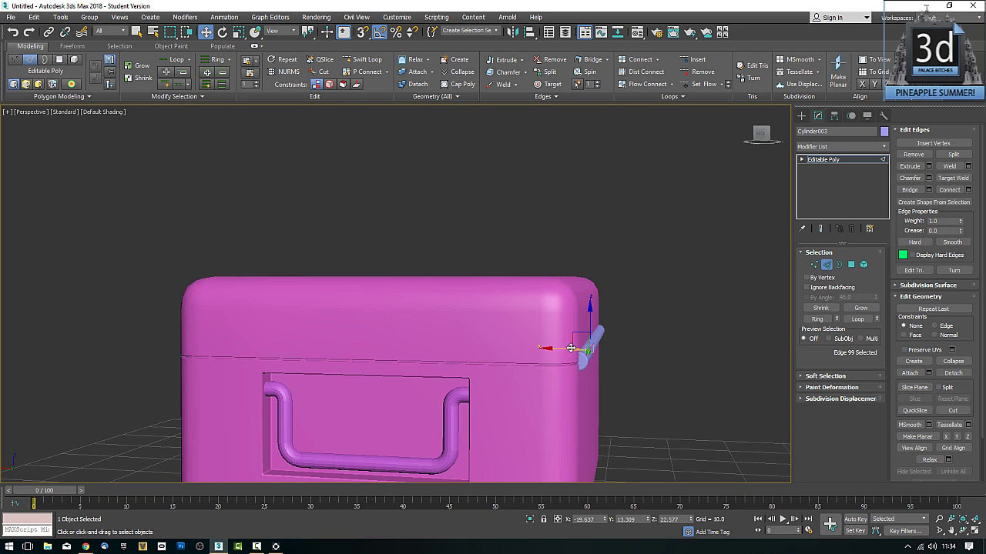
click(825, 266)
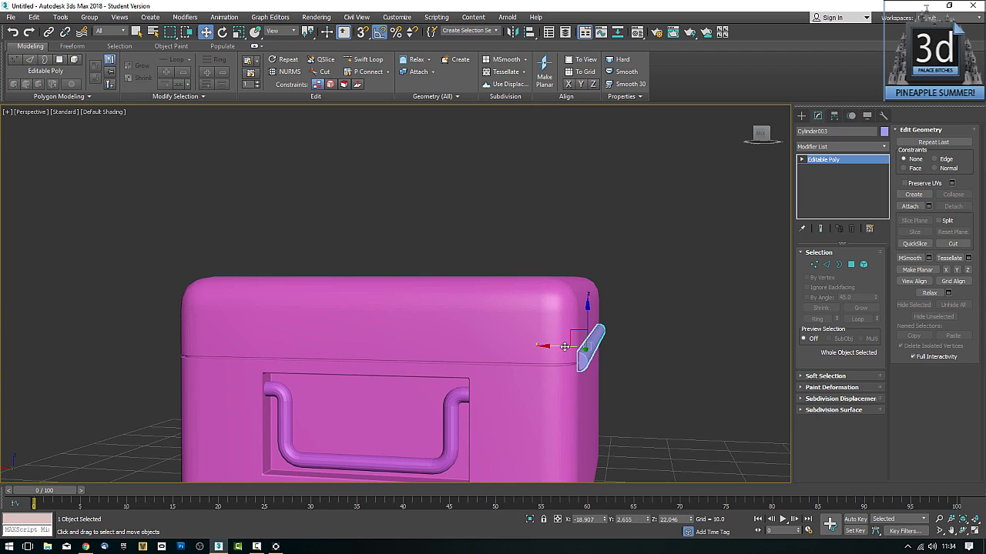
drag(563, 348, 564, 351)
click(647, 365)
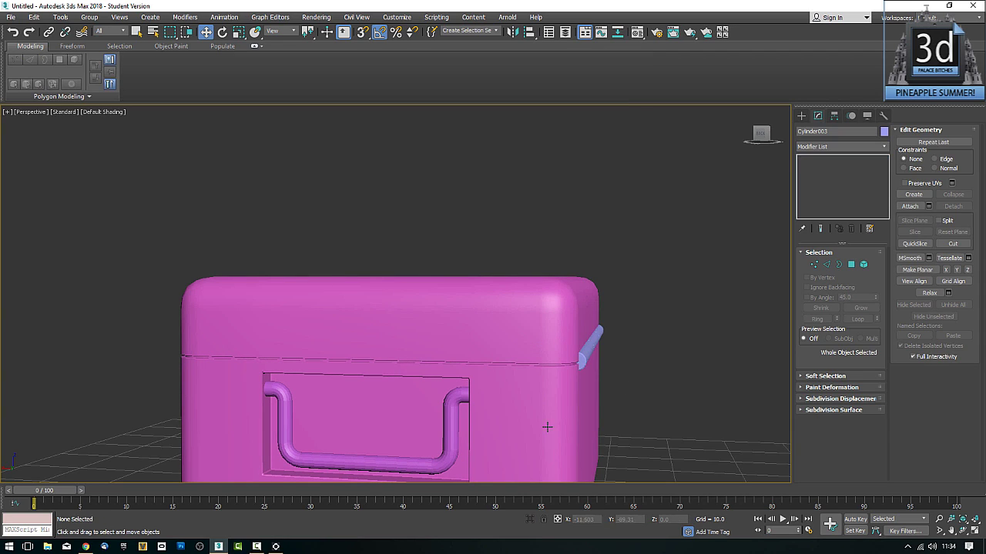
Attach the half-cylinder hinge to the Strong_Box object, end the Attach command and check the whole box.
click(503, 409)
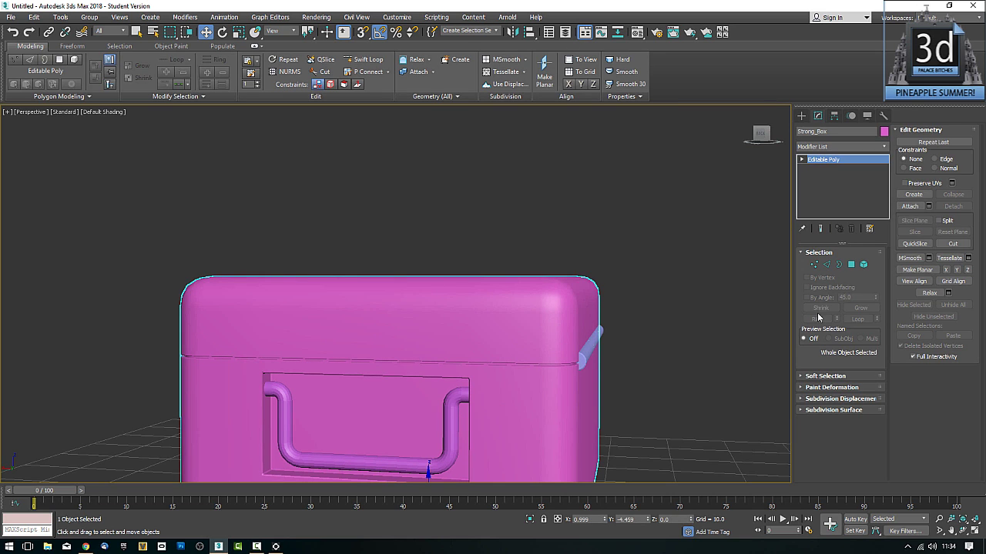
click(911, 206)
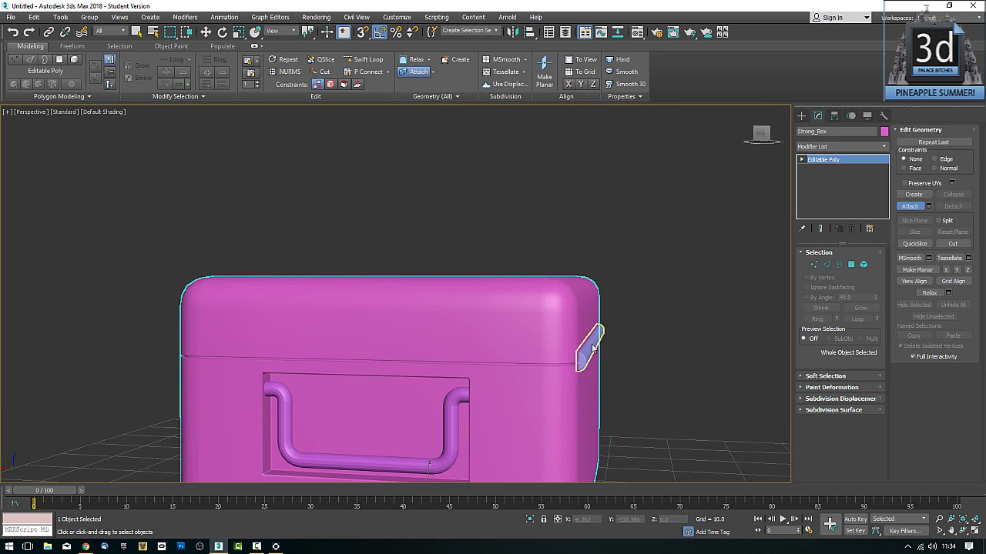
click(592, 343)
alt+middle_drag(565, 405, 550, 389)
click(608, 420)
scroll(711, 398, down, 4)
middle_drag(711, 397, 648, 319)
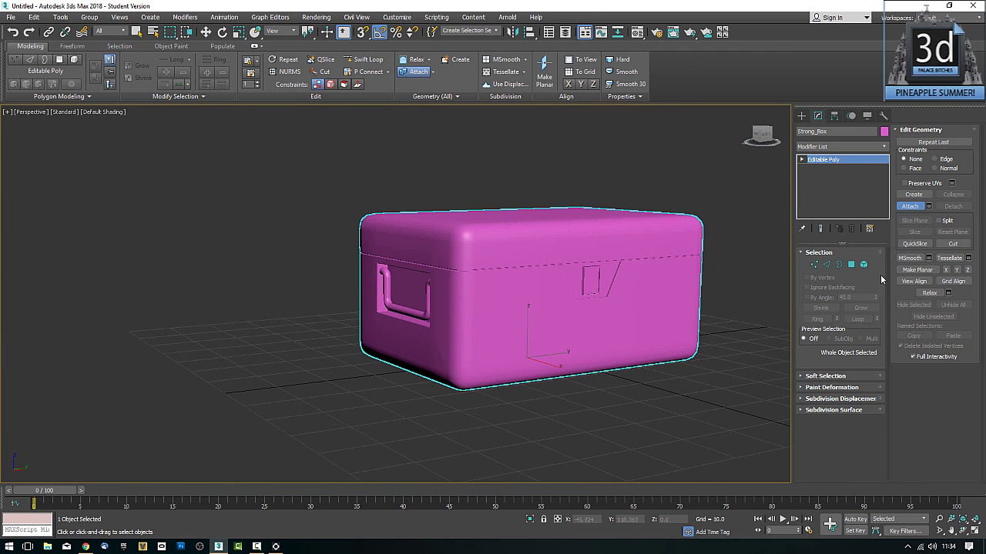
click(909, 208)
middle_drag(598, 366, 608, 387)
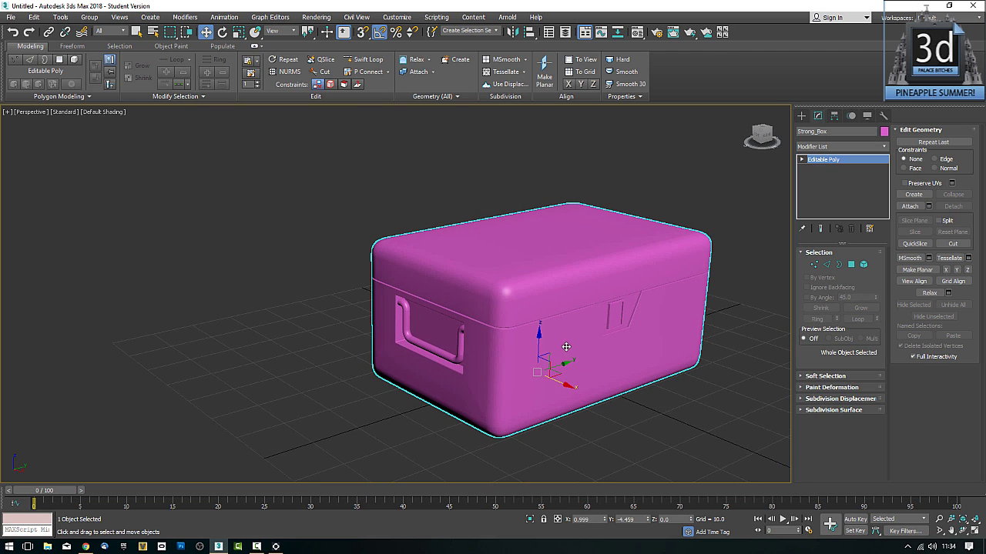
middle_drag(576, 342, 594, 347)
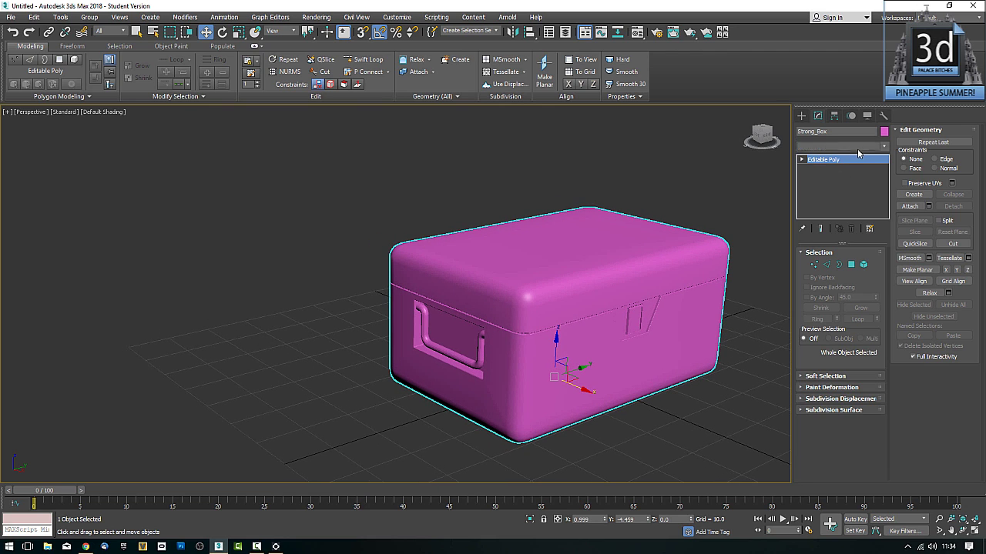
Add a Smooth modifier to the strong box with Auto Smooth enabled and a threshold of 24.5.
click(851, 146)
scroll(859, 265, down, 10)
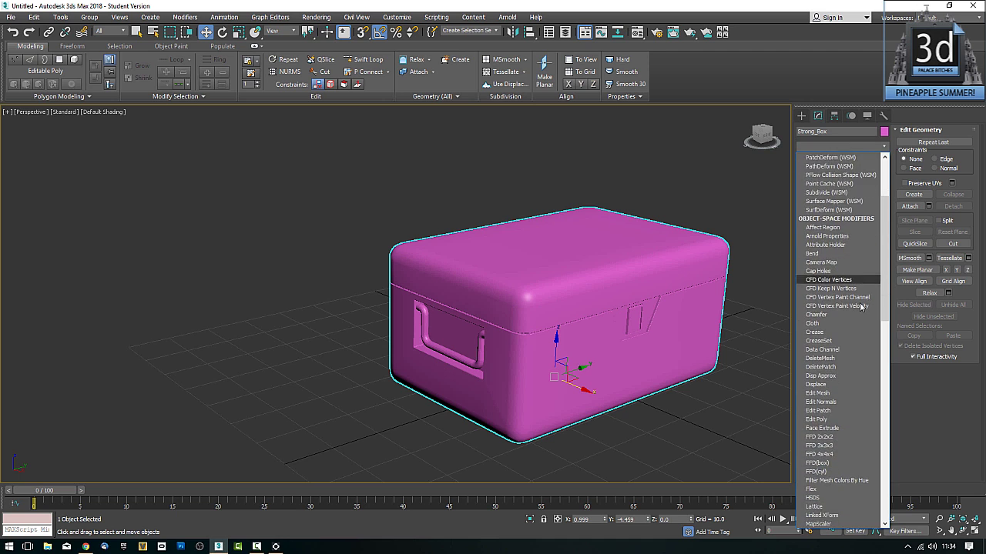
scroll(851, 408, down, 7)
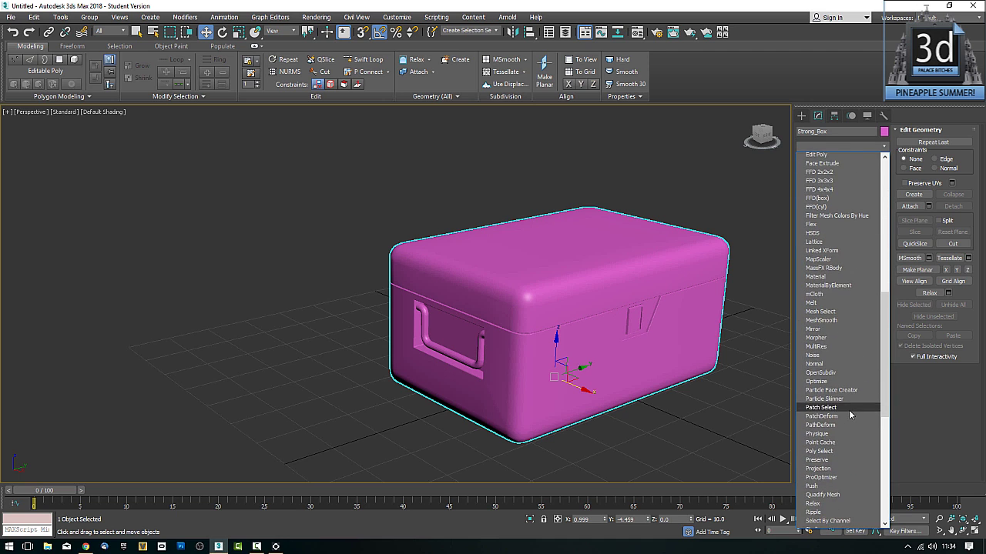
click(832, 488)
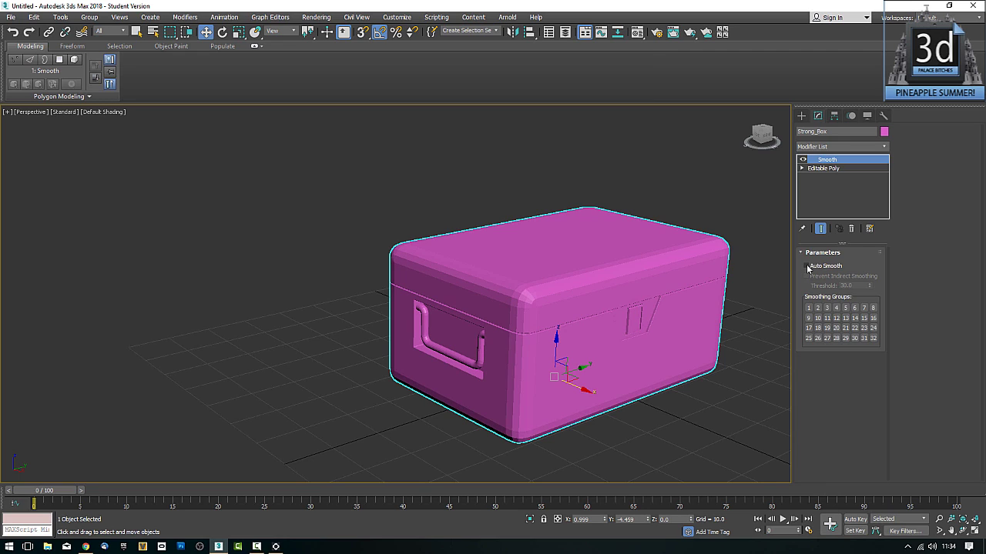
click(807, 267)
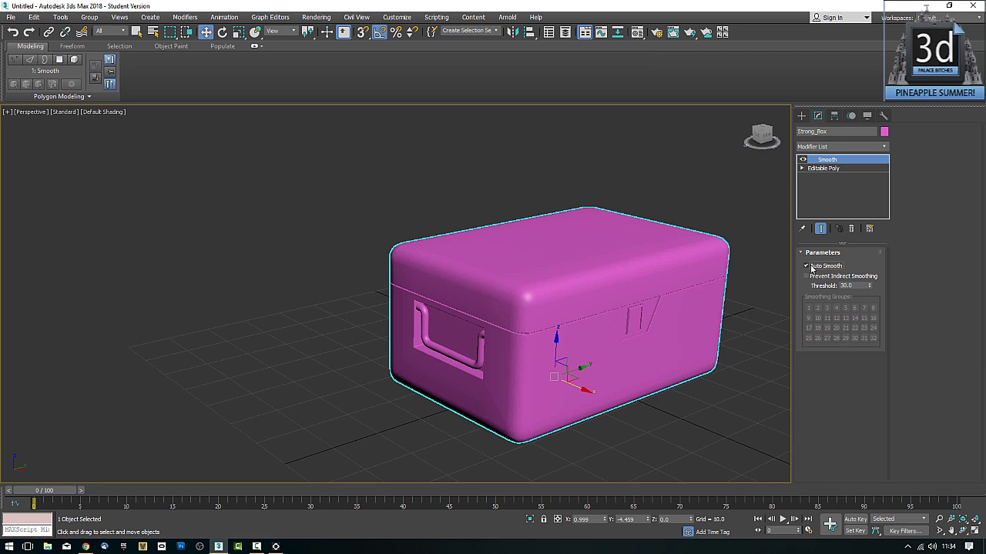
double_click(847, 285)
text(24.5)
Examine the smoothed shading around the handles, end recesses, front recess and rounded corners of the box.
alt+middle_drag(401, 407, 491, 395)
scroll(495, 393, up, 5)
middle_drag(585, 312, 488, 352)
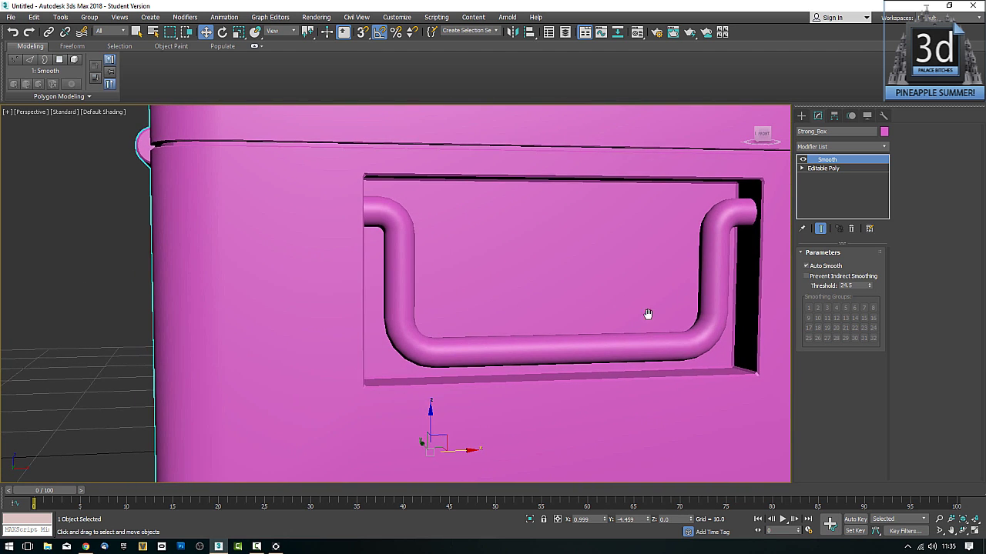
alt+middle_drag(648, 314, 548, 262)
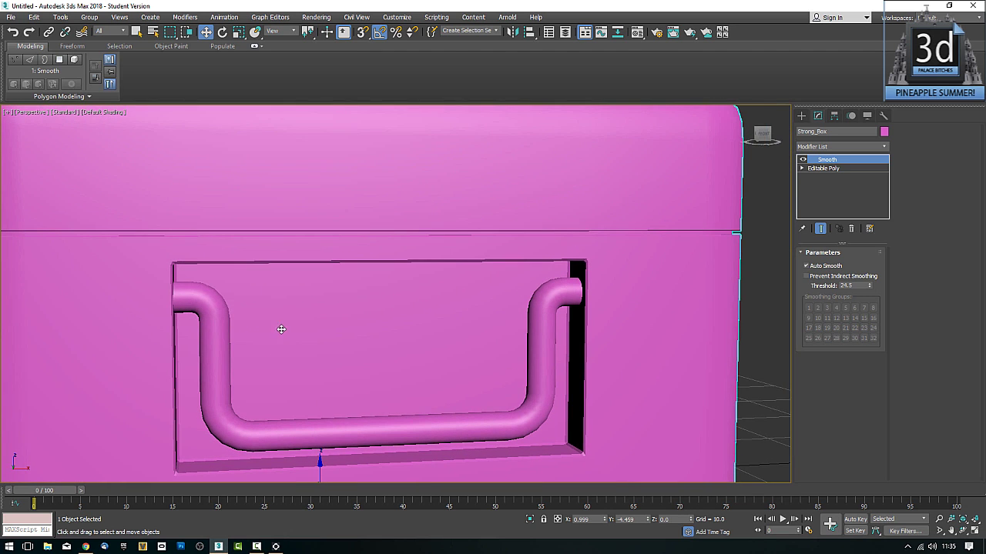
scroll(281, 329, down, 15)
alt+middle_drag(292, 339, 377, 345)
scroll(377, 345, up, 5)
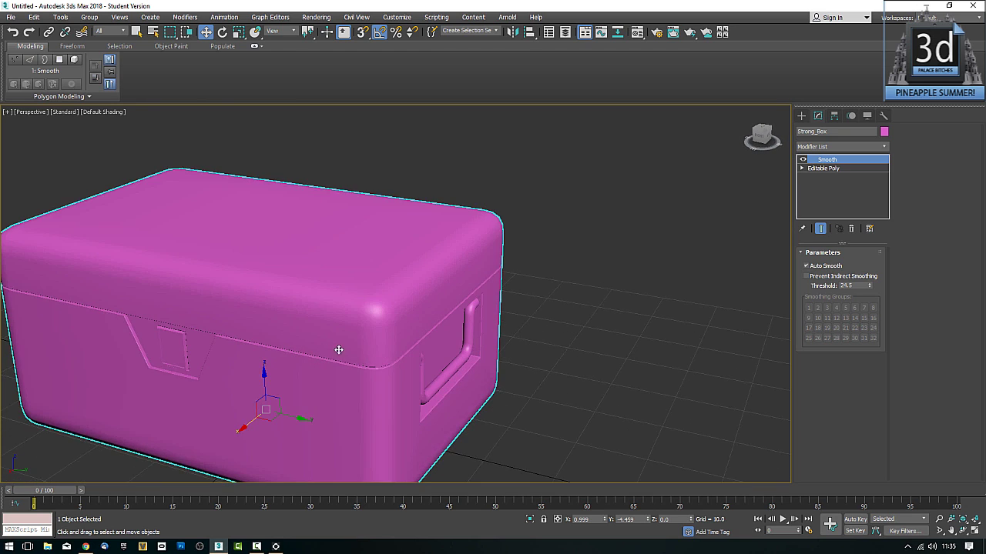
scroll(338, 349, up, 2)
scroll(388, 370, down, 8)
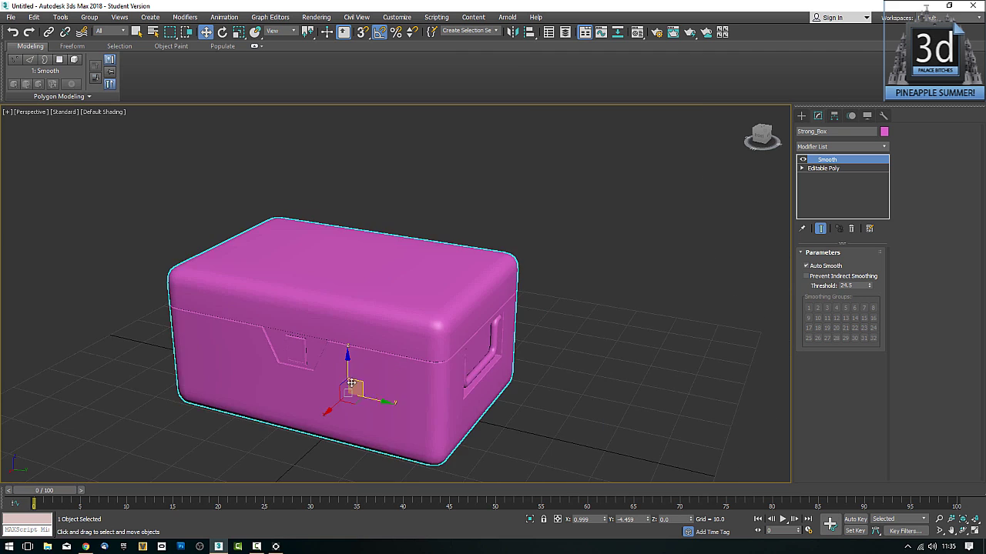
alt+middle_drag(351, 382, 633, 292)
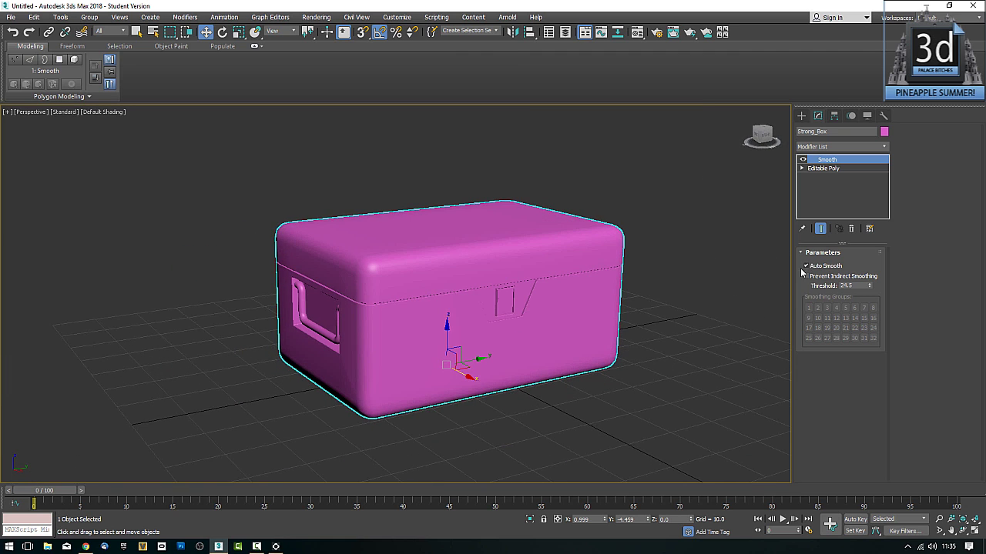
Collapse the smoothed strong box to an editable poly and deselect it.
right_click(522, 314)
click(657, 424)
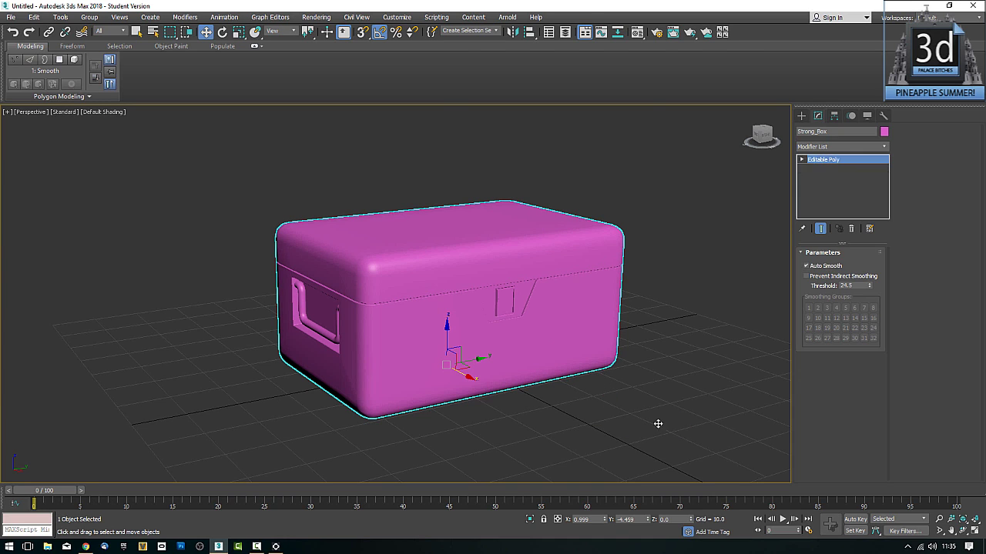
click(693, 391)
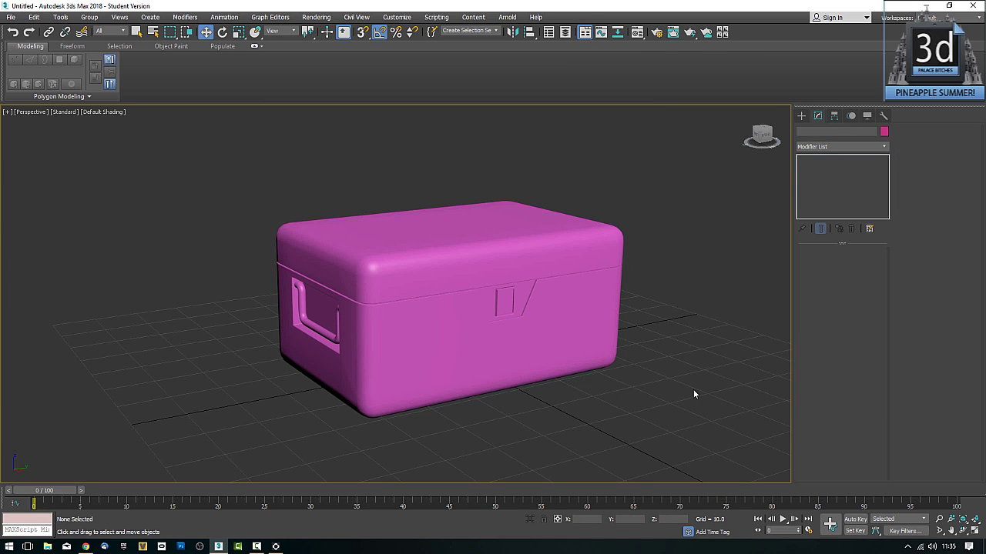